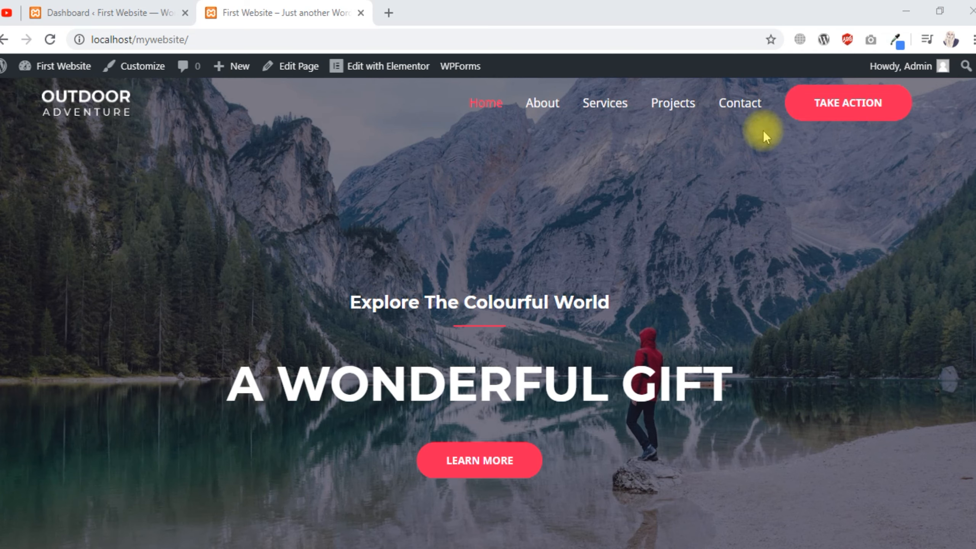
# Look through the website's home page from the hero banner down to the upcoming tours and destination section
pyautogui.scroll(-6, 604, 192)
pyautogui.scroll(-12, 975, 152)
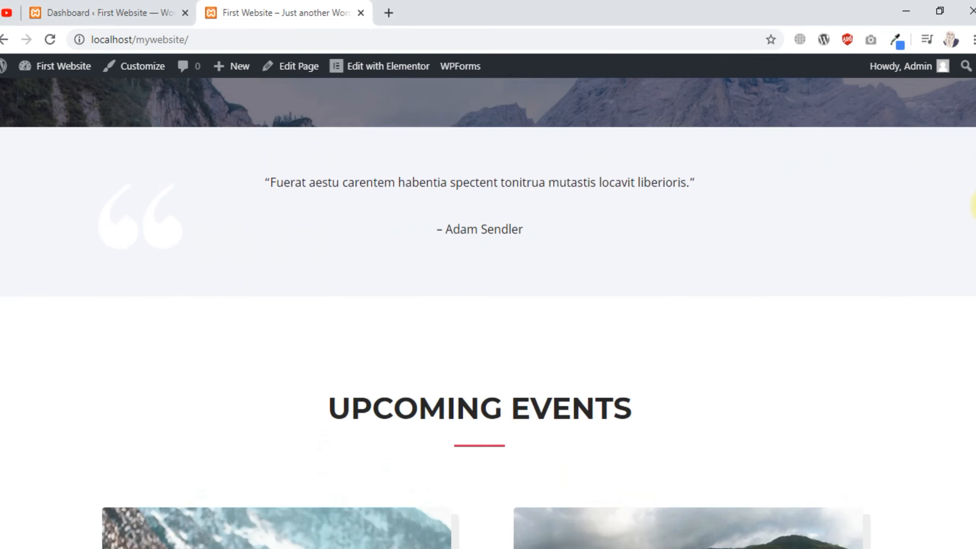
pyautogui.scroll(-15, 974, 269)
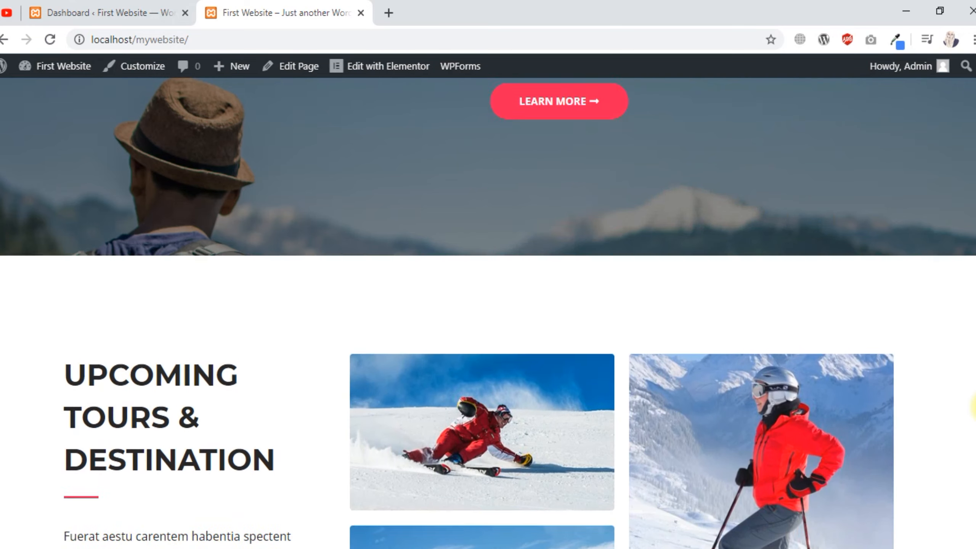
pyautogui.moveTo(975, 407); pyautogui.dragTo(974, 80)
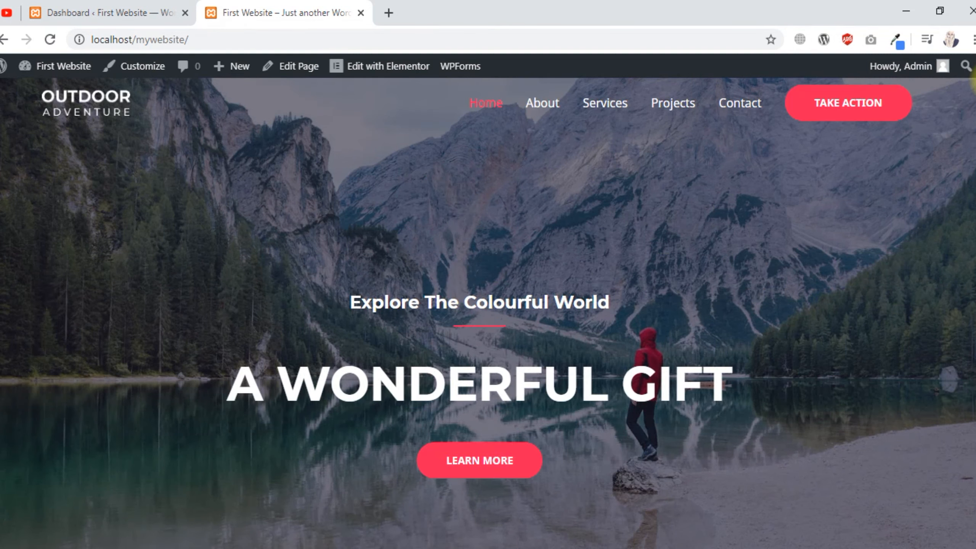
# Open the About page and review its mission, experiences and core values sections
pyautogui.click(553, 108)
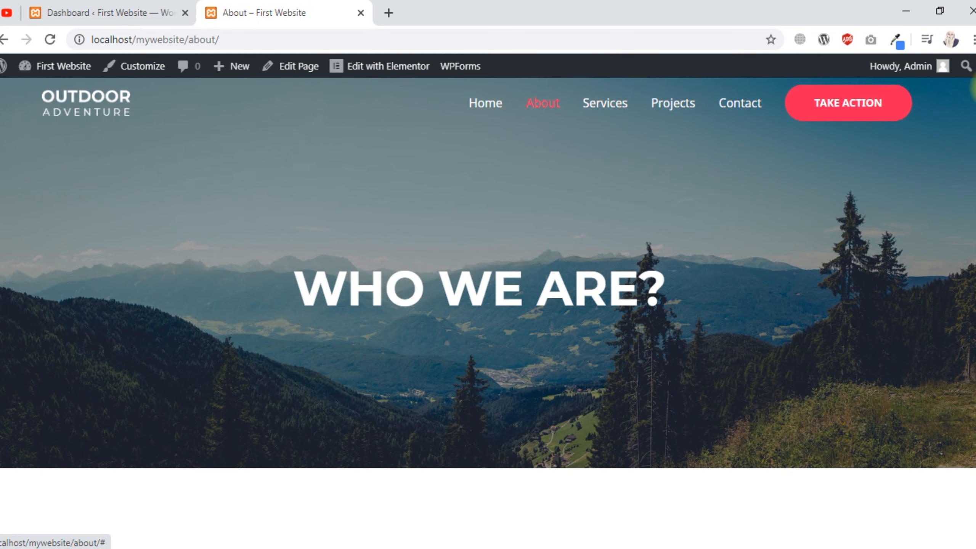
pyautogui.moveTo(972, 81); pyautogui.dragTo(975, 254)
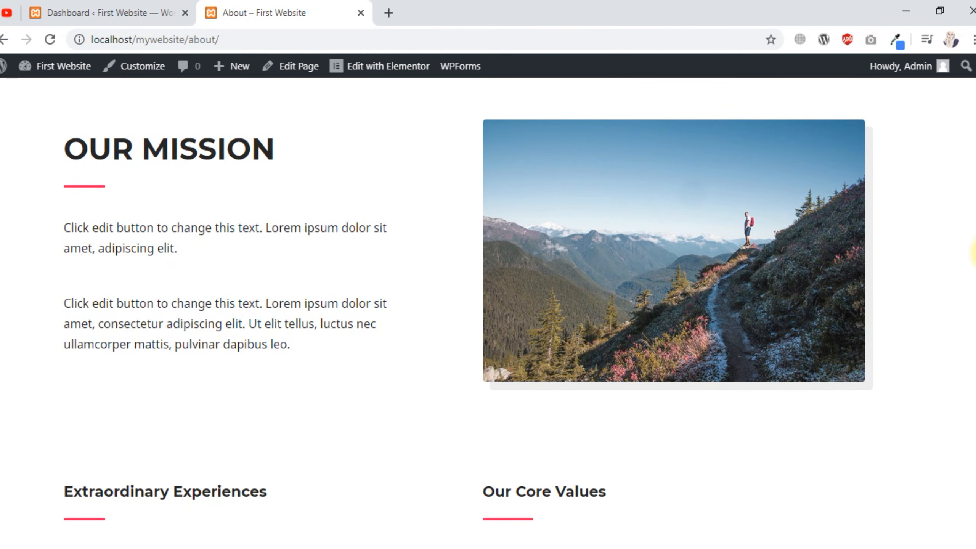
pyautogui.moveTo(974, 294); pyautogui.dragTo(975, 358)
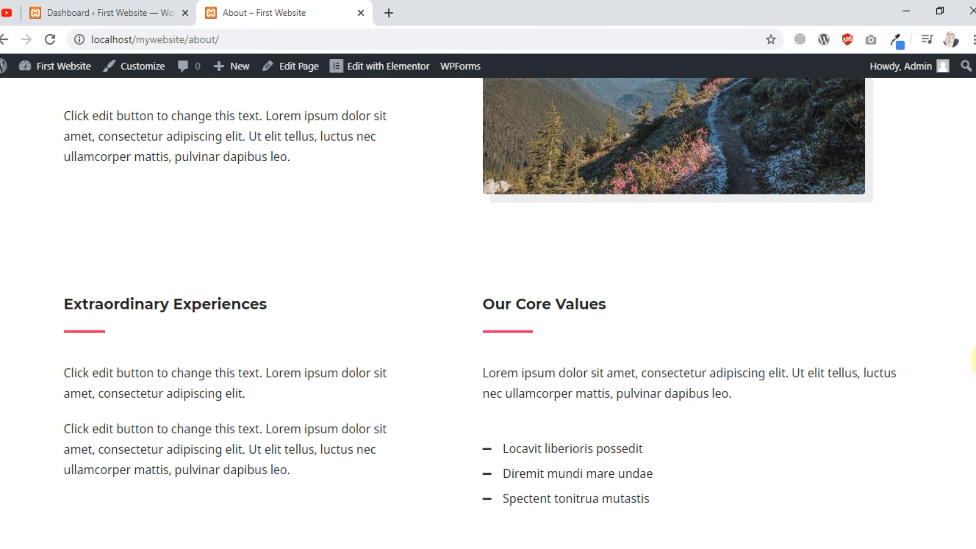
pyautogui.moveTo(974, 359); pyautogui.dragTo(974, 388)
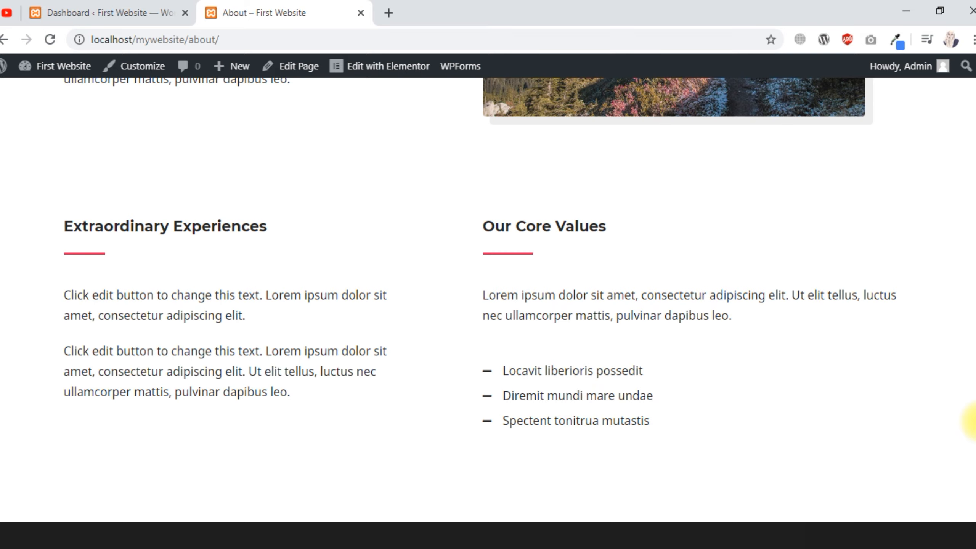
pyautogui.moveTo(974, 421); pyautogui.dragTo(975, 142)
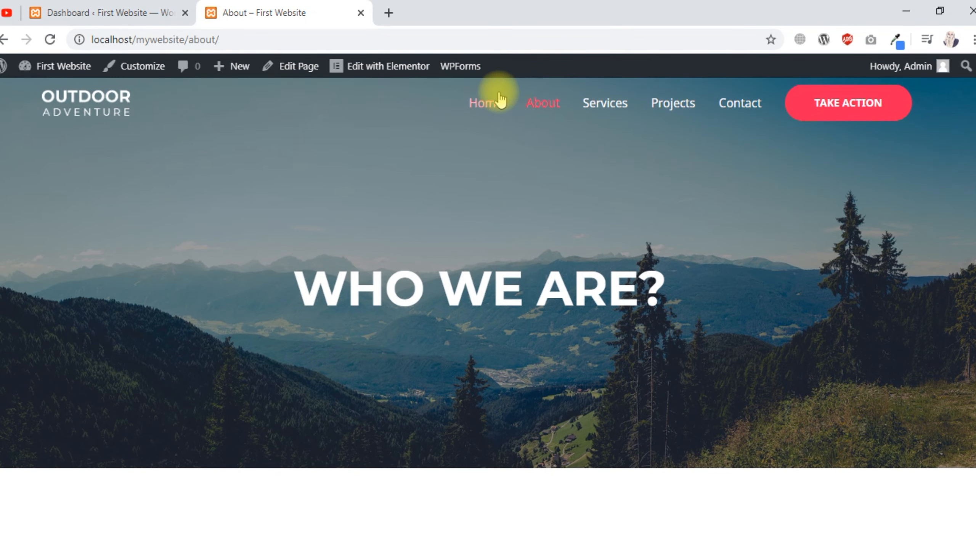
# View the top of the Services page and return to the home page
pyautogui.click(594, 109)
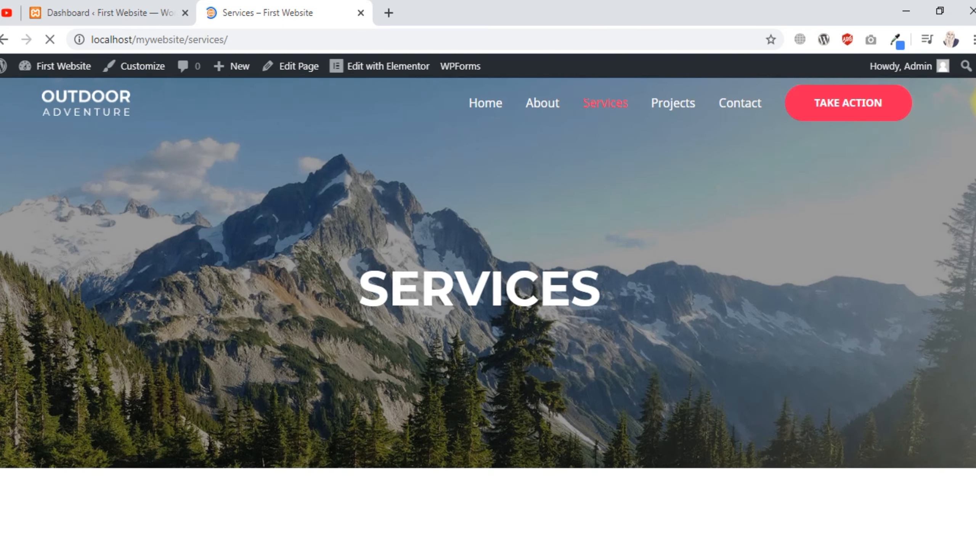
pyautogui.moveTo(975, 123); pyautogui.dragTo(975, 96)
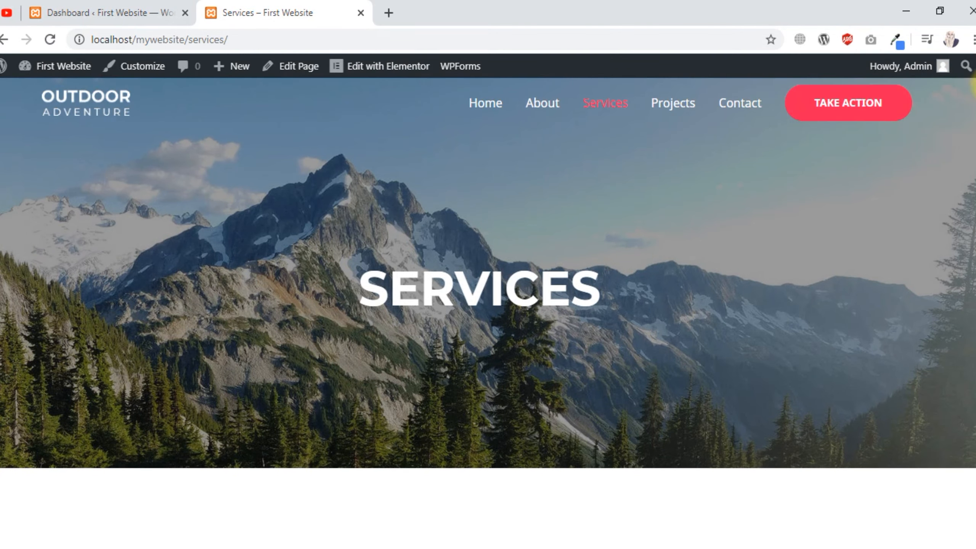
pyautogui.click(90, 110)
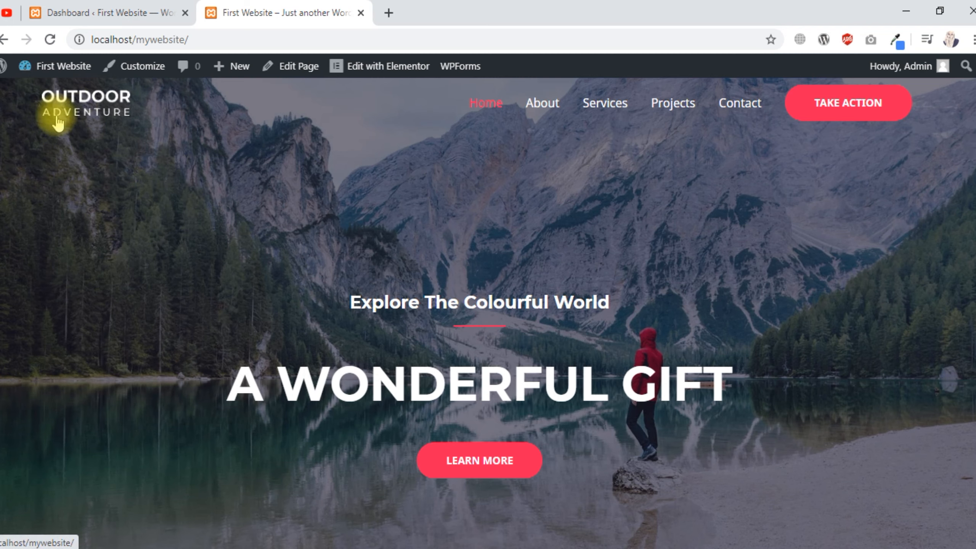
# Open the theme customizer for the home page and look over its available sections
pyautogui.click(140, 73)
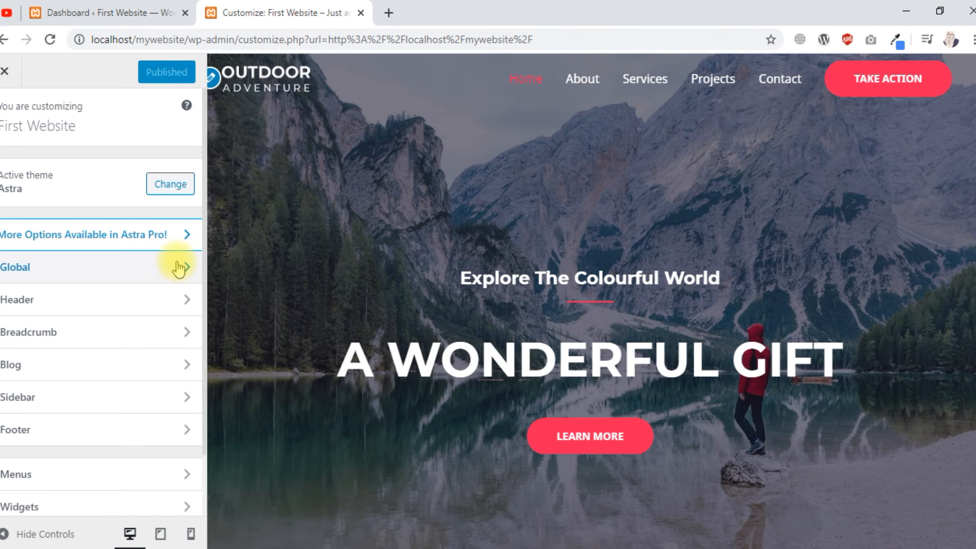
pyautogui.scroll(-1, 177, 298)
pyautogui.scroll(-2, 177, 298)
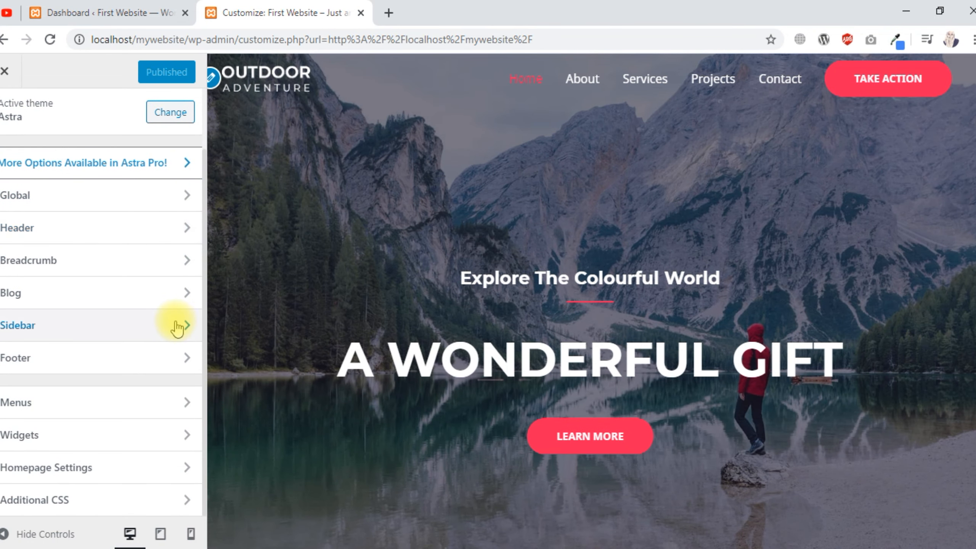
pyautogui.scroll(3, 160, 292)
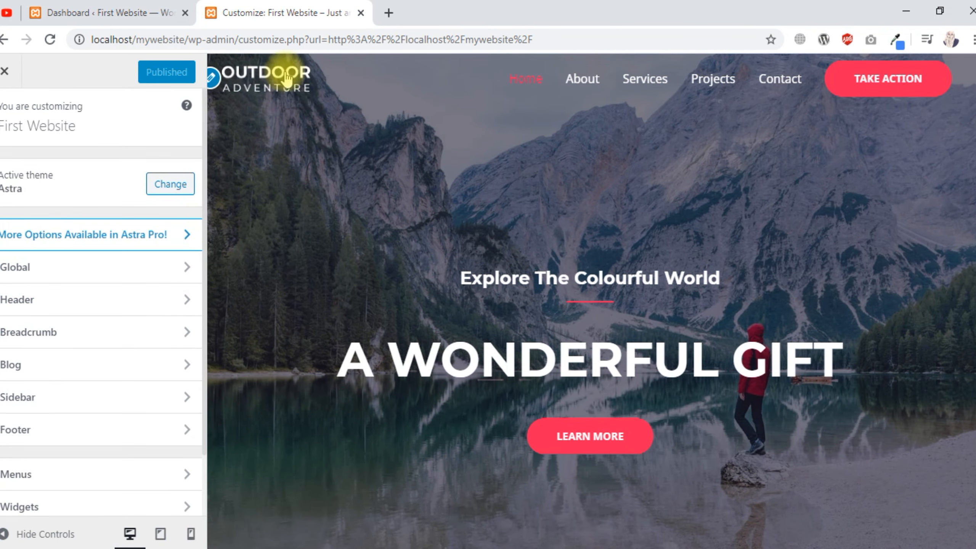
# Examine the header's Site Identity settings for the logo, site icon, site title and tagline
pyautogui.click(186, 300)
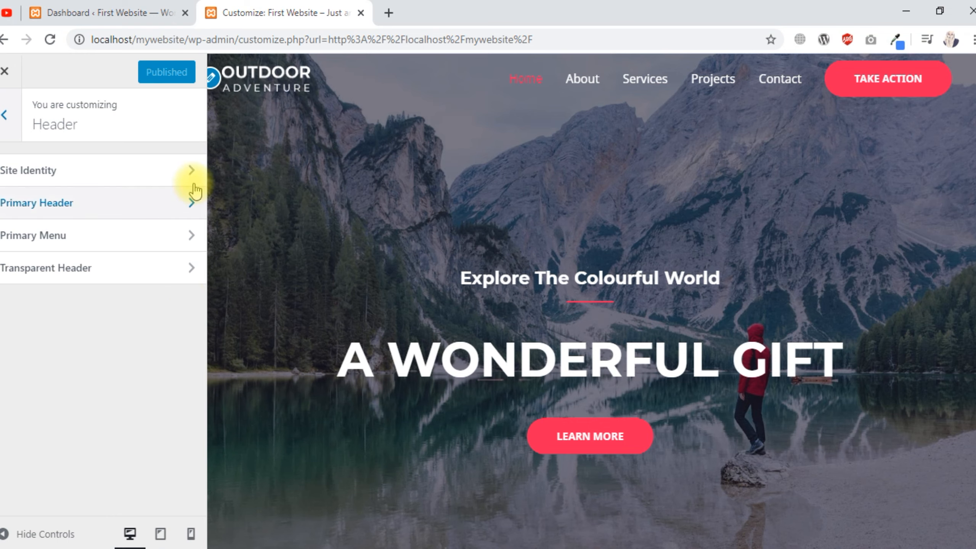
pyautogui.click(180, 173)
pyautogui.scroll(-2, 87, 306)
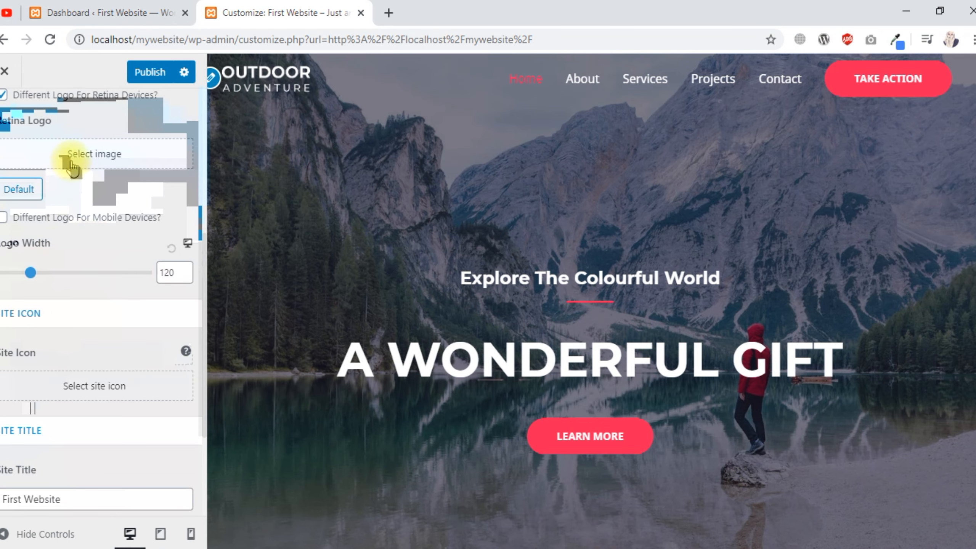
pyautogui.scroll(4, 101, 246)
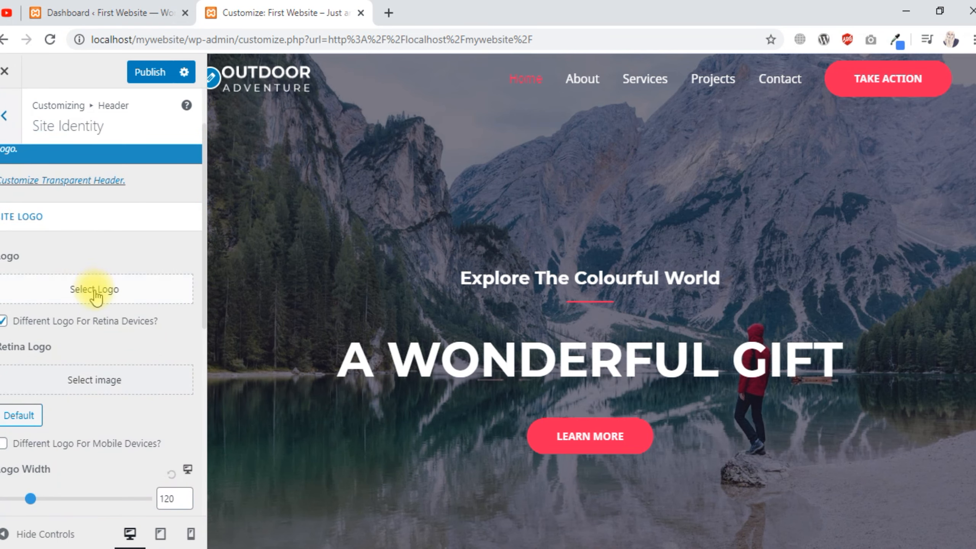
pyautogui.scroll(-6, 106, 323)
pyautogui.scroll(-3, 107, 330)
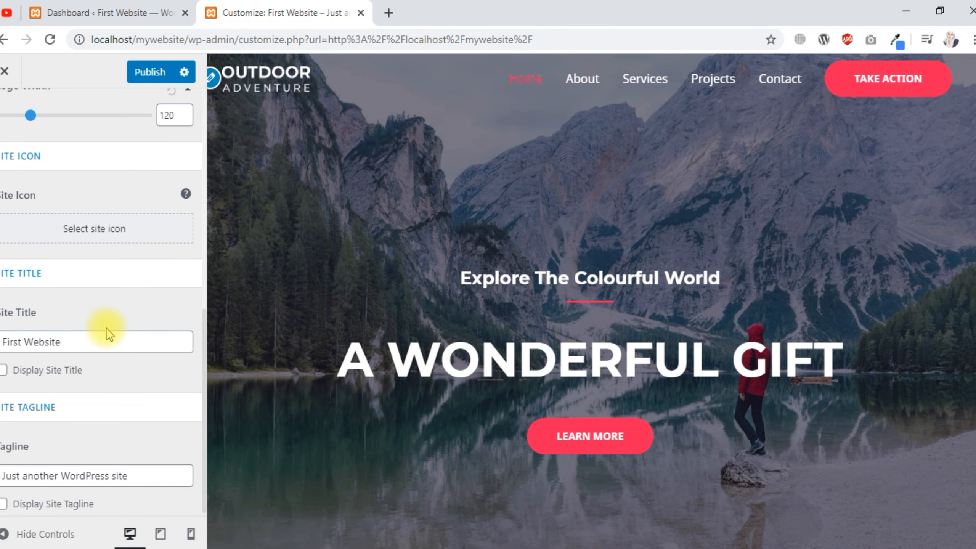
pyautogui.moveTo(81, 334); pyautogui.dragTo(5, 336)
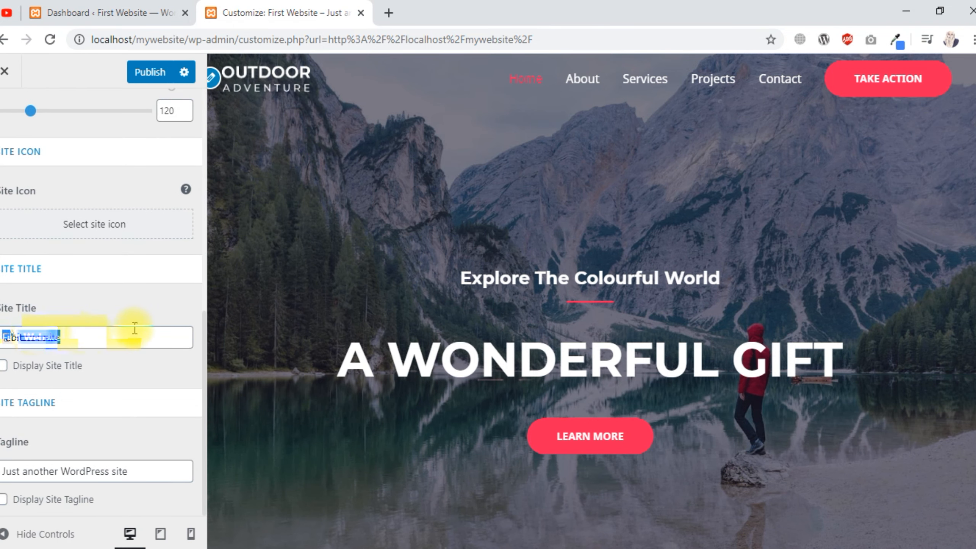
pyautogui.tripleClick(74, 467)
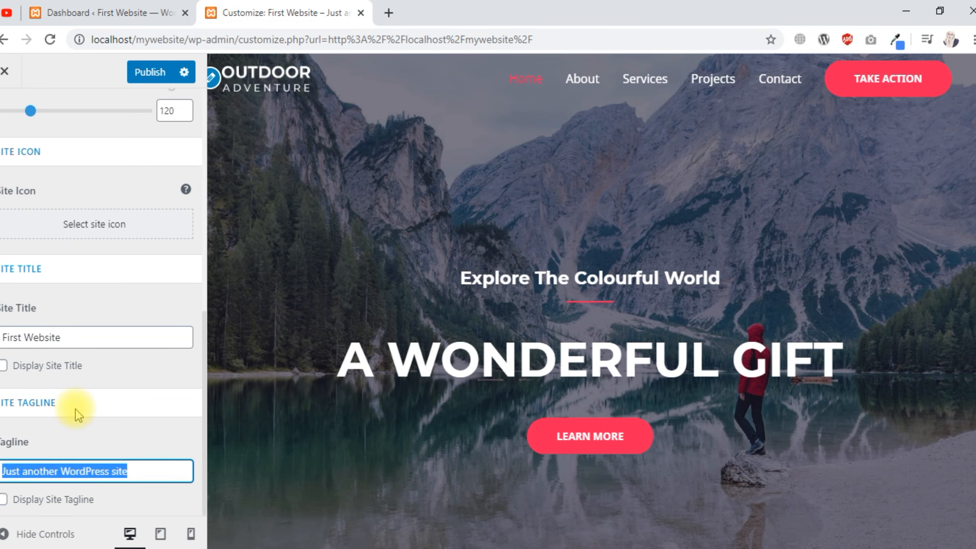
pyautogui.moveTo(61, 337); pyautogui.dragTo(31, 335)
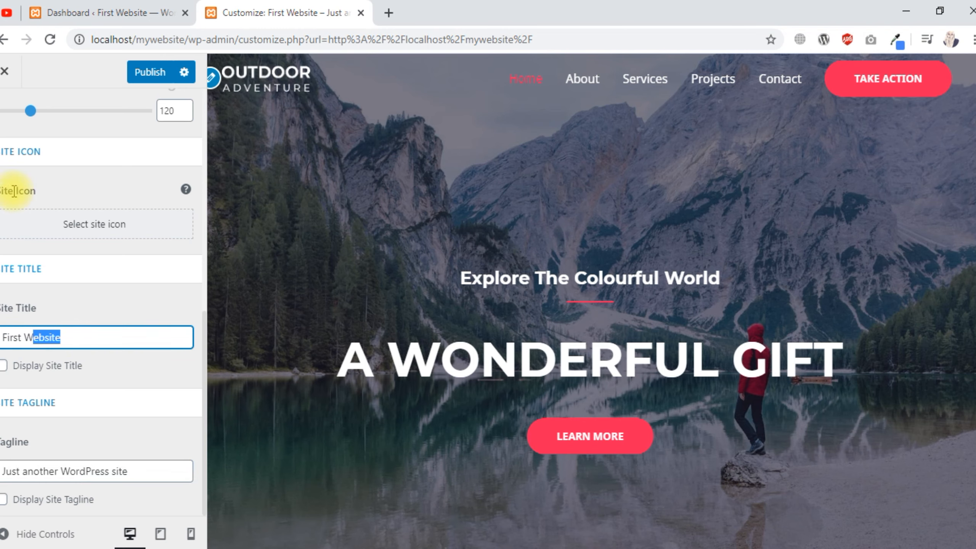
# Remove both the logo and the retina logo from the Transparent Header settings
pyautogui.scroll(7, 29, 295)
pyautogui.click(3, 117)
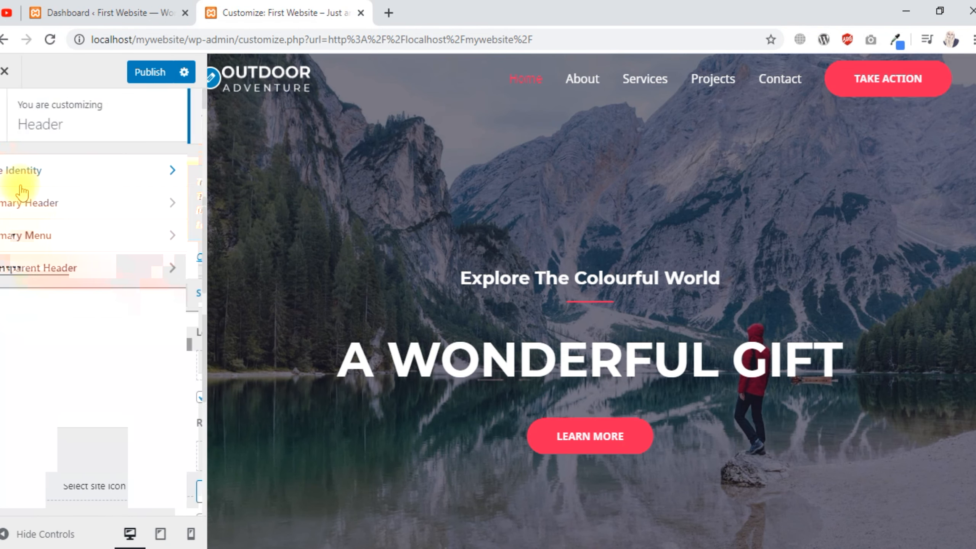
pyautogui.click(39, 271)
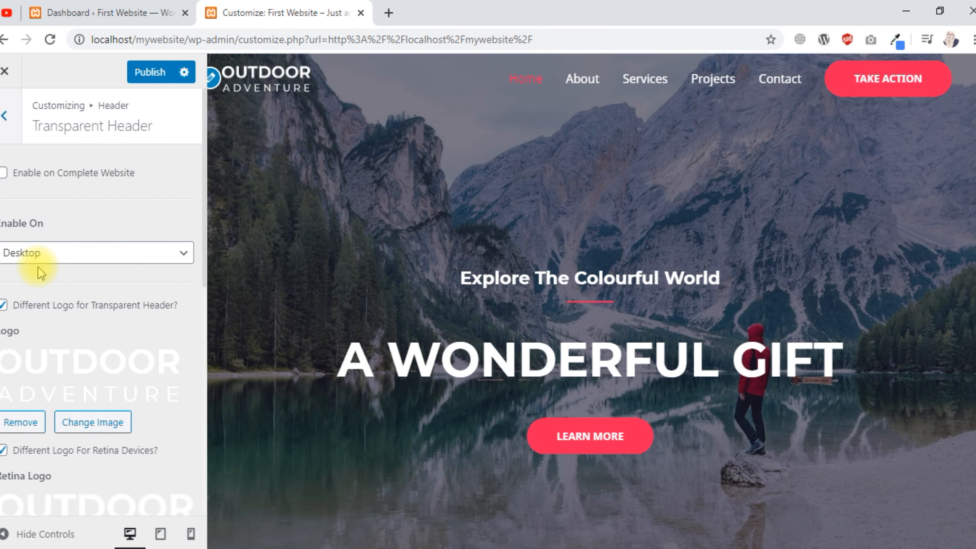
pyautogui.scroll(-2, 62, 265)
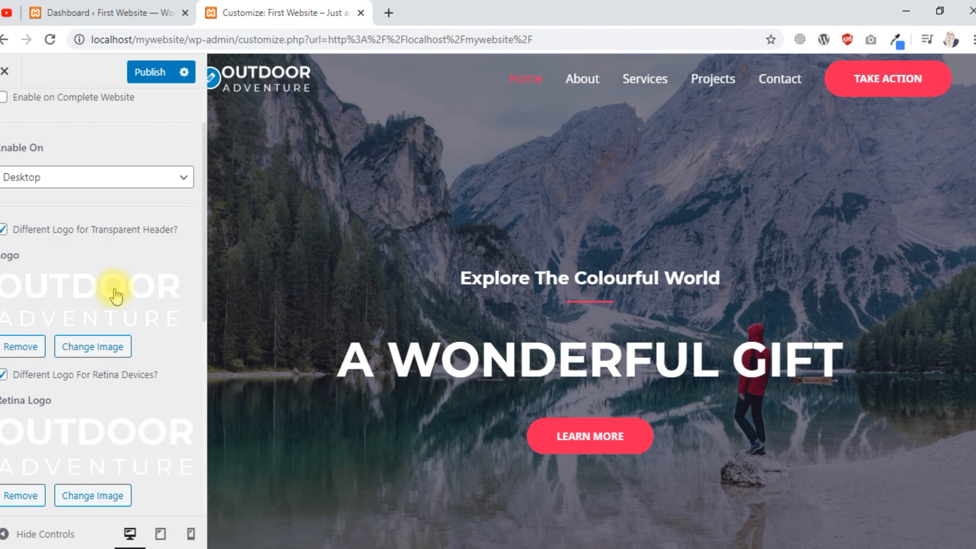
pyautogui.click(20, 346)
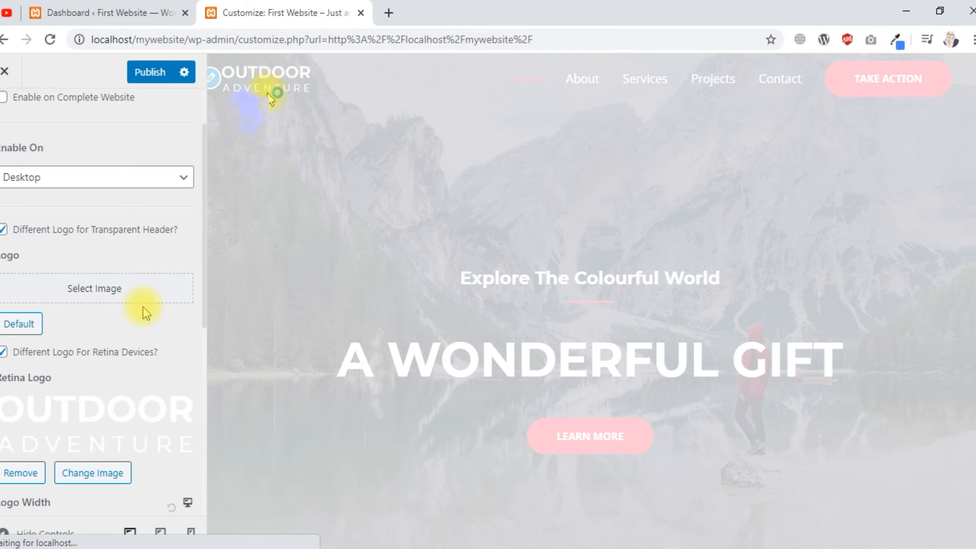
pyautogui.scroll(-2, 95, 339)
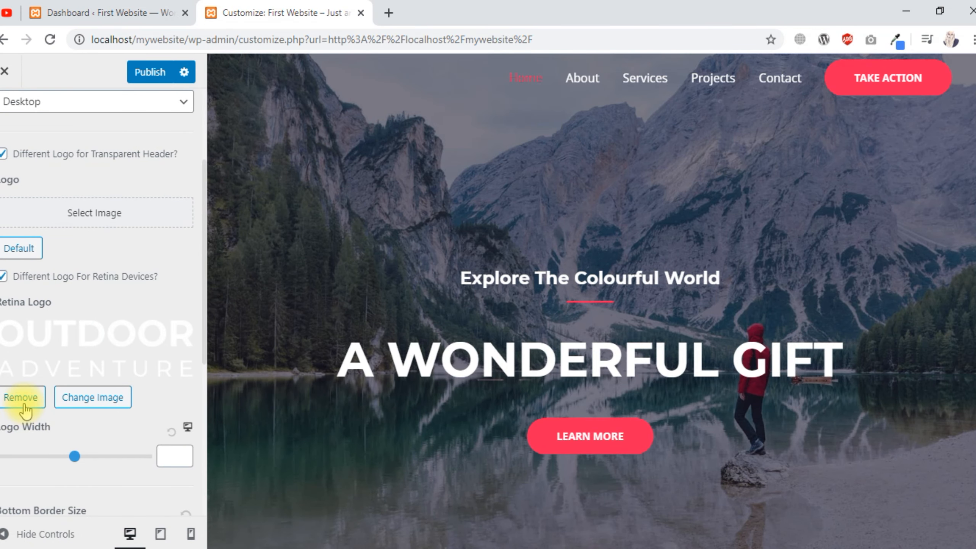
pyautogui.click(23, 404)
# Examine the transparent header's site title color setting for the normal state
pyautogui.scroll(-7, 127, 284)
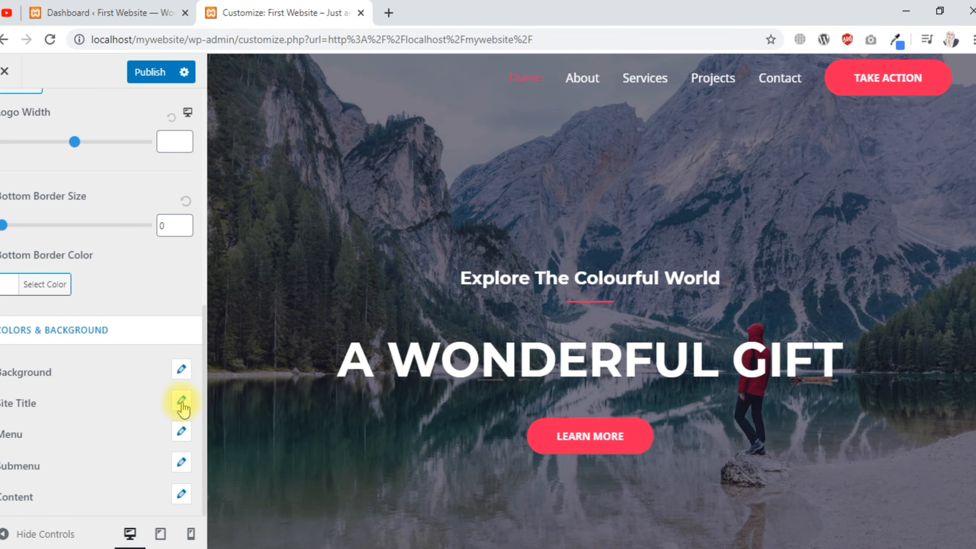
pyautogui.click(182, 402)
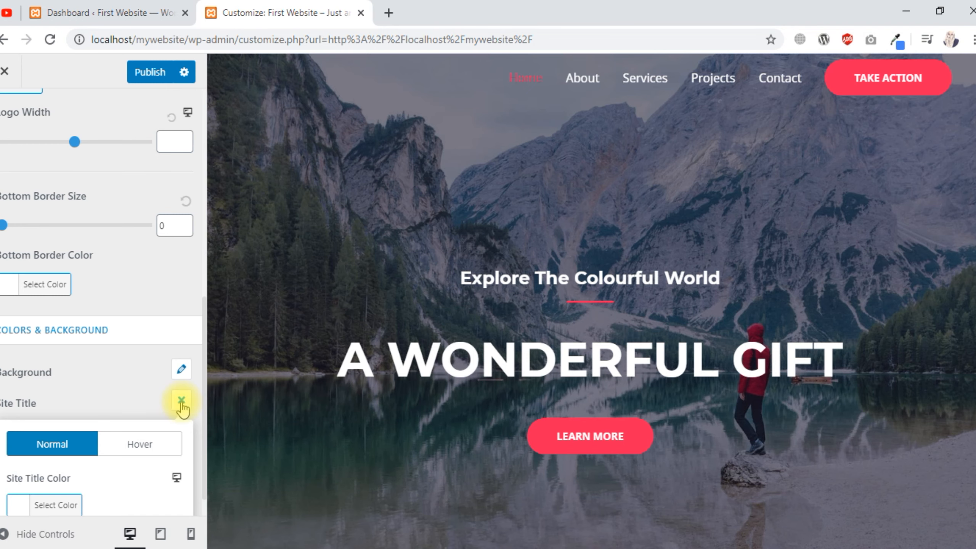
pyautogui.scroll(-1, 108, 380)
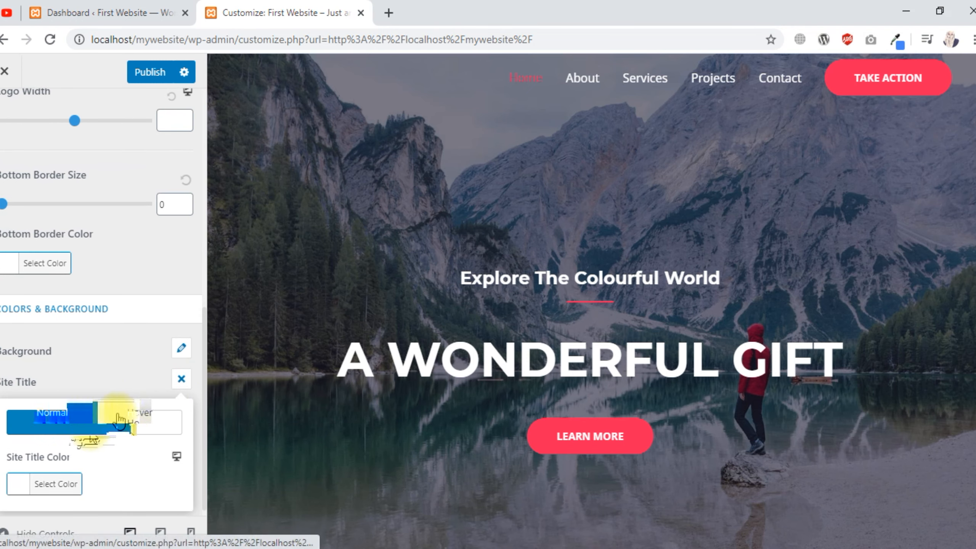
pyautogui.scroll(-1, 111, 421)
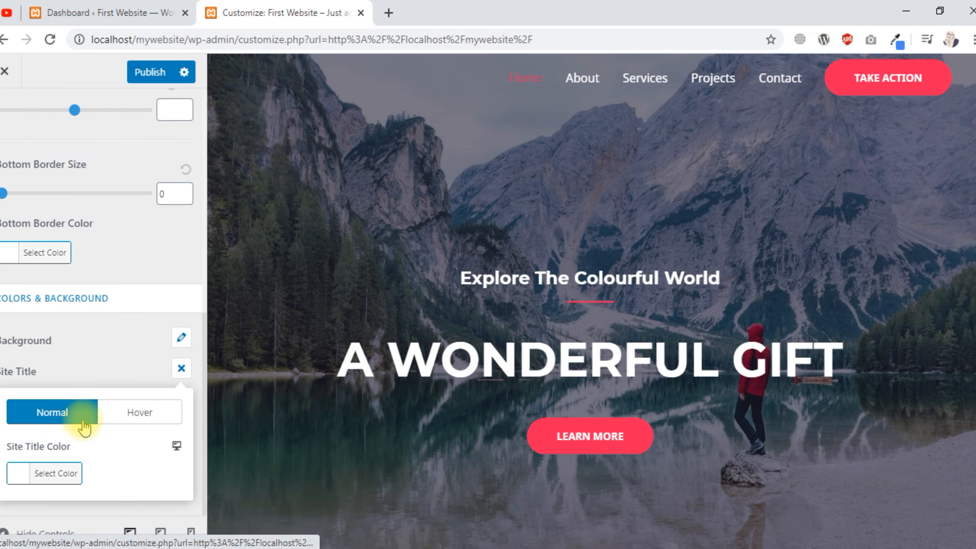
pyautogui.click(17, 481)
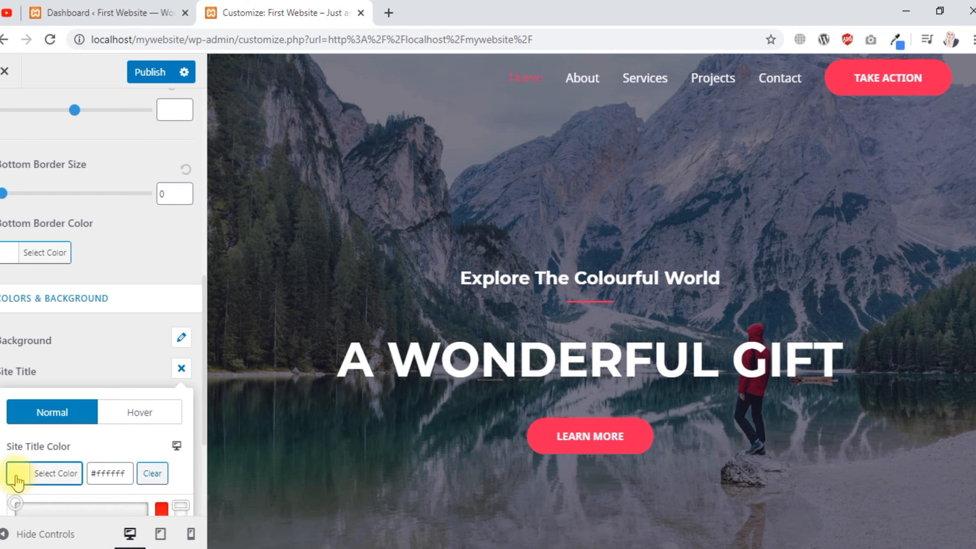
pyautogui.click(87, 447)
# Try a near-black hover color for the transparent header's site title, and clear it again
pyautogui.click(135, 418)
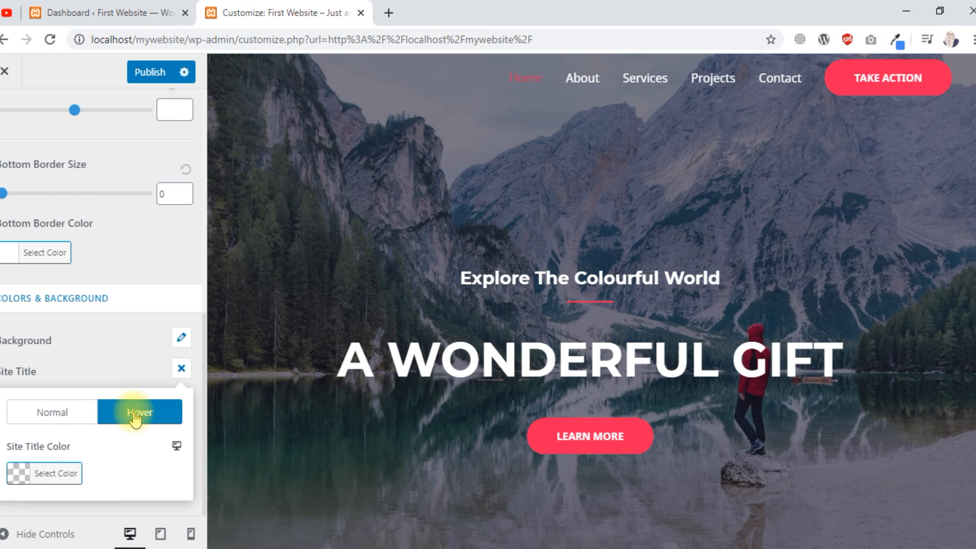
pyautogui.click(19, 477)
pyautogui.scroll(-4, 100, 384)
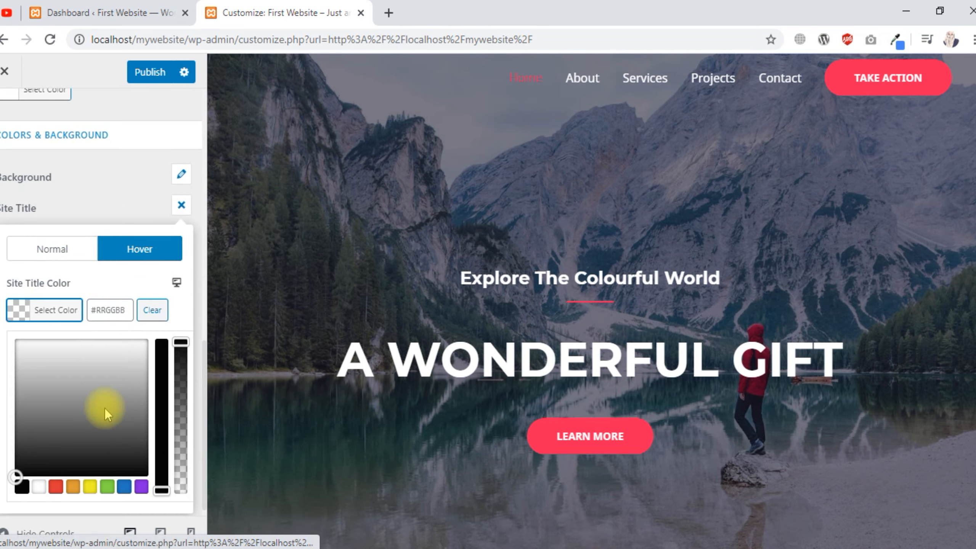
pyautogui.moveTo(75, 379); pyautogui.dragTo(16, 460)
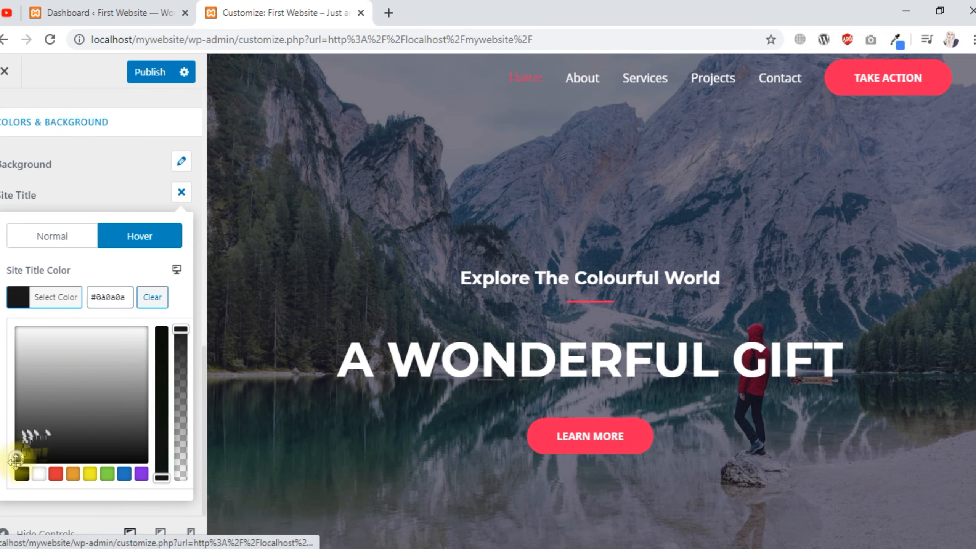
pyautogui.click(150, 296)
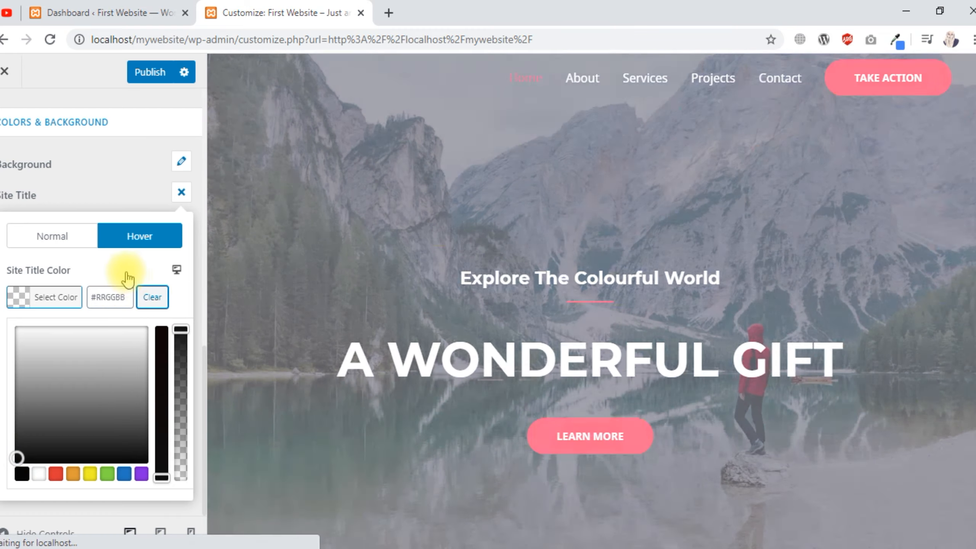
# Return from the Transparent Header settings to the header's Site Identity settings and turn on the display of the site title
pyautogui.scroll(5, 124, 270)
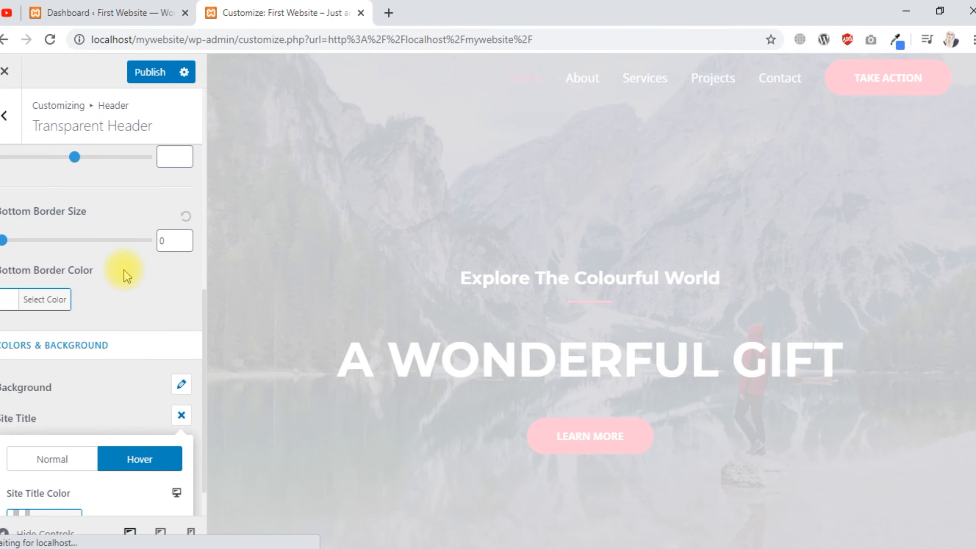
pyautogui.scroll(-1, 183, 408)
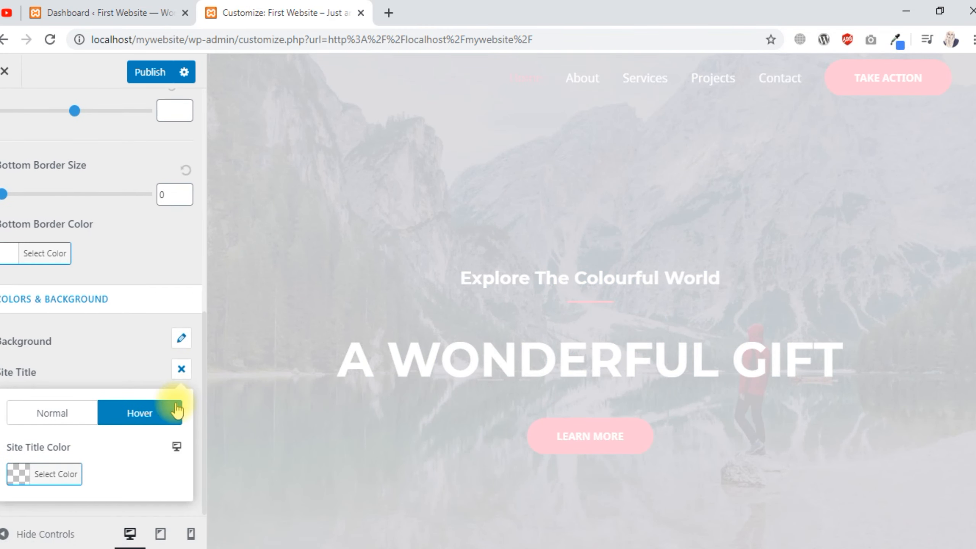
pyautogui.click(182, 371)
pyautogui.scroll(7, 136, 363)
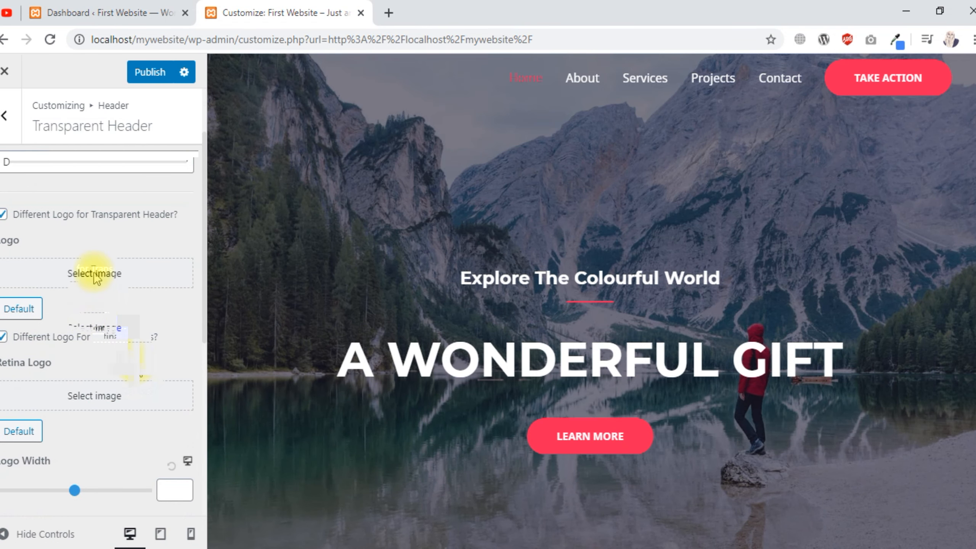
pyautogui.click(5, 116)
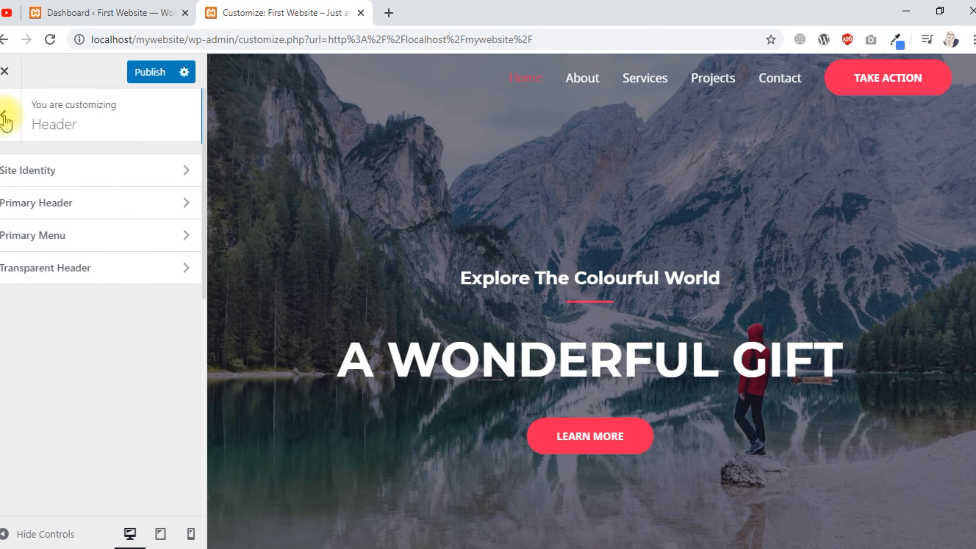
pyautogui.click(40, 172)
pyautogui.scroll(-7, 99, 294)
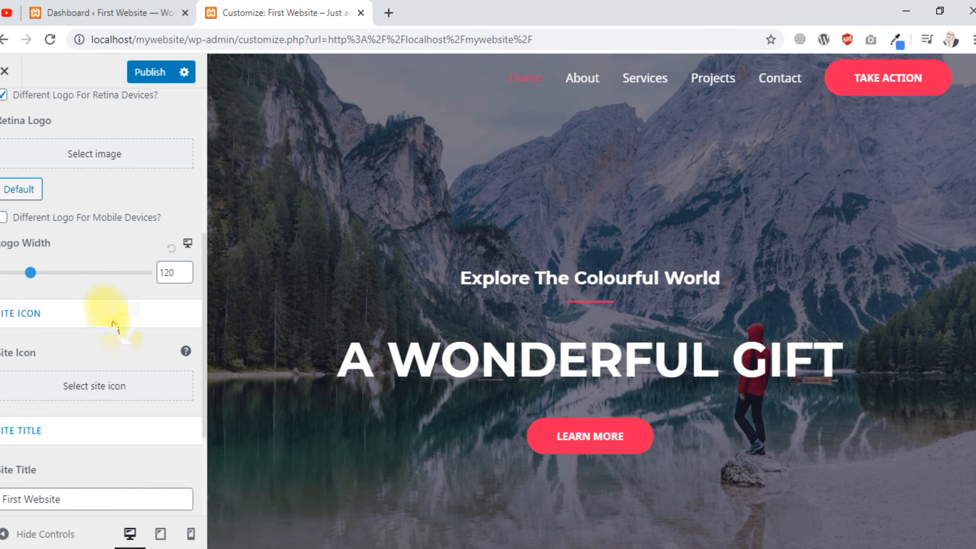
pyautogui.scroll(-3, 115, 326)
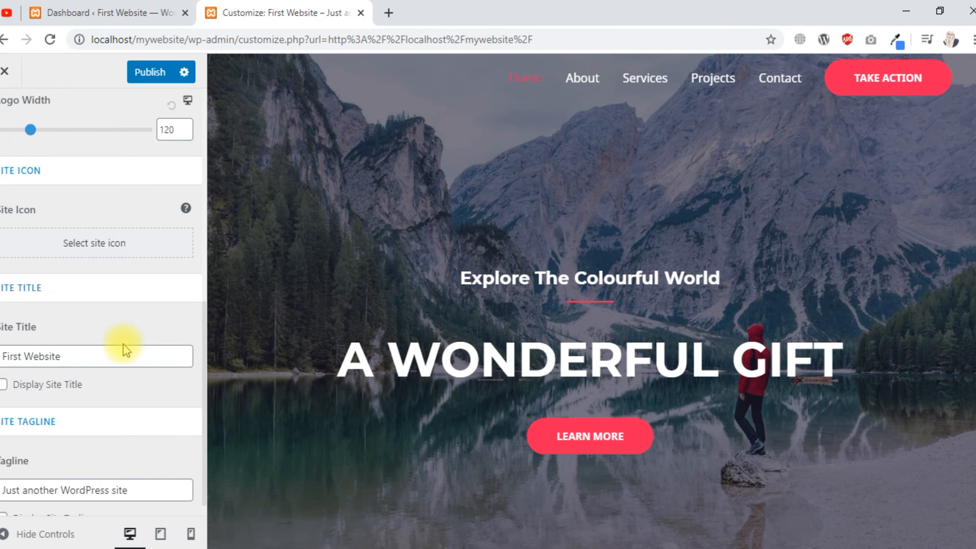
pyautogui.click(52, 371)
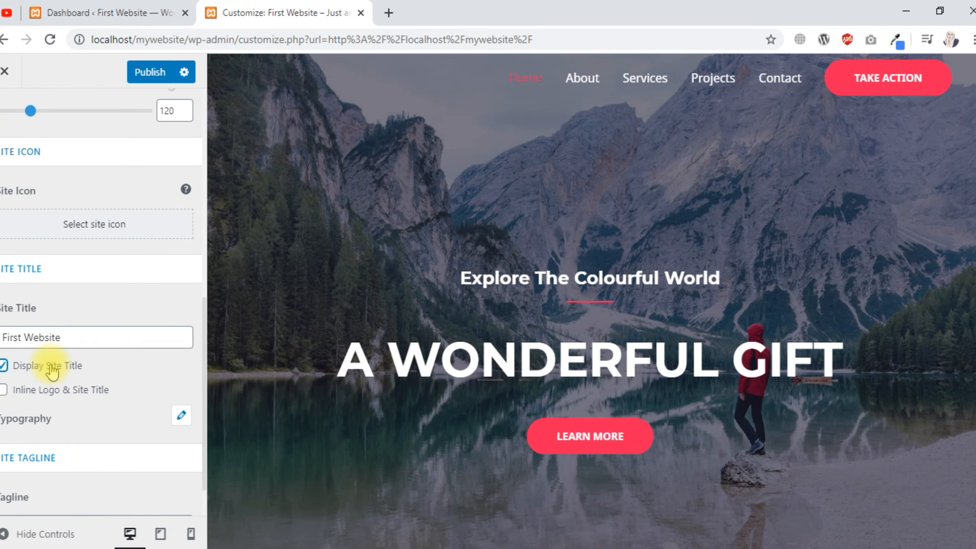
# Replace the site title text with "Photography"
pyautogui.scroll(-1, 106, 366)
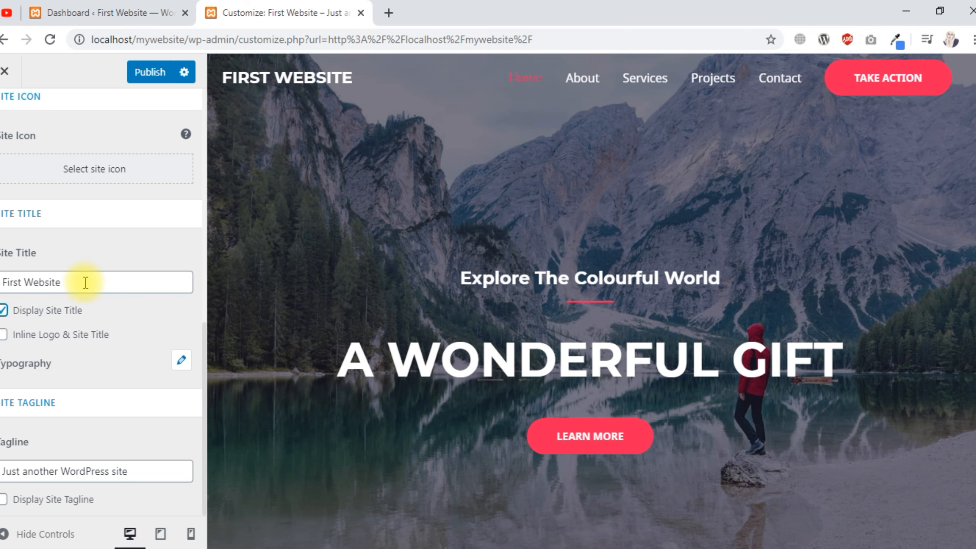
pyautogui.moveTo(85, 283); pyautogui.dragTo(10, 283)
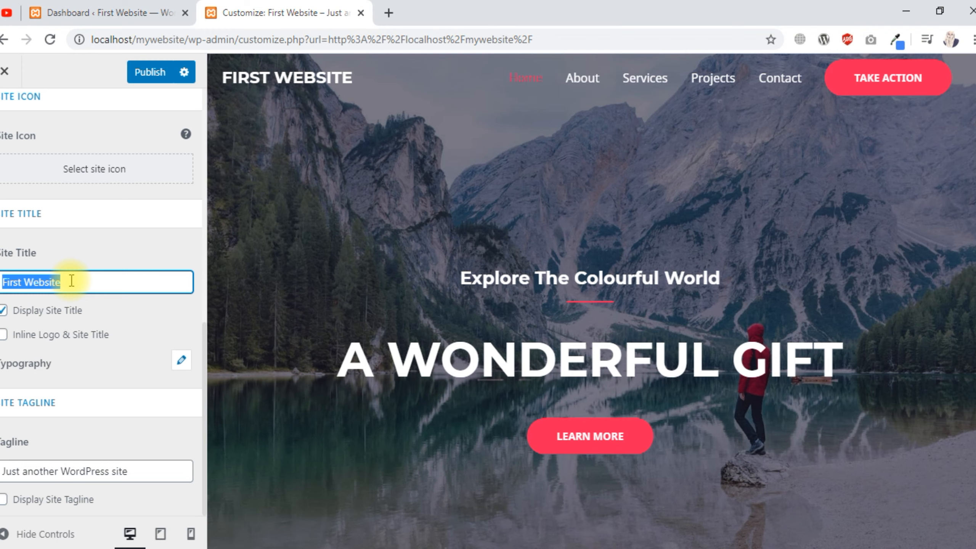
pyautogui.write('Photography')
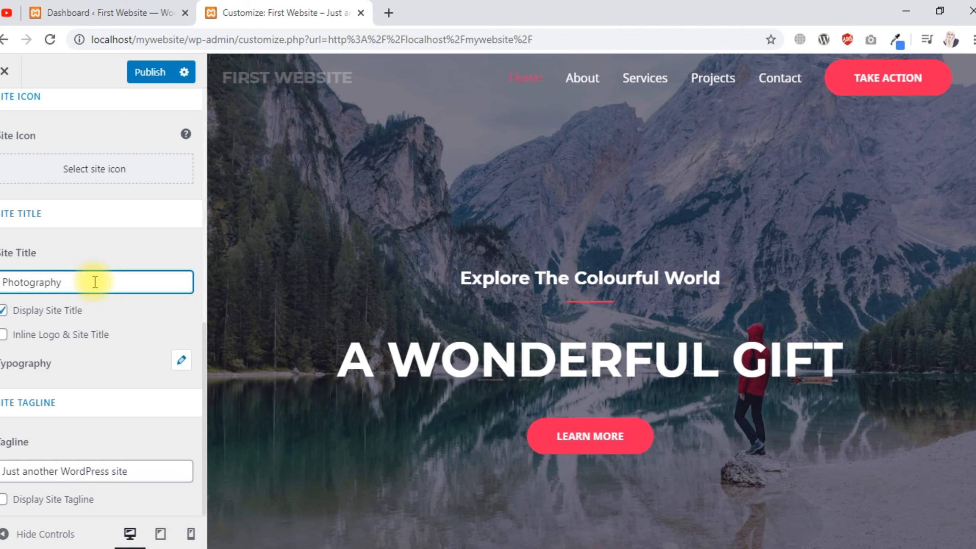
# Clear the tagline text, undo that deletion, and turn on the display of the site tagline
pyautogui.moveTo(127, 471); pyautogui.dragTo(1, 471)
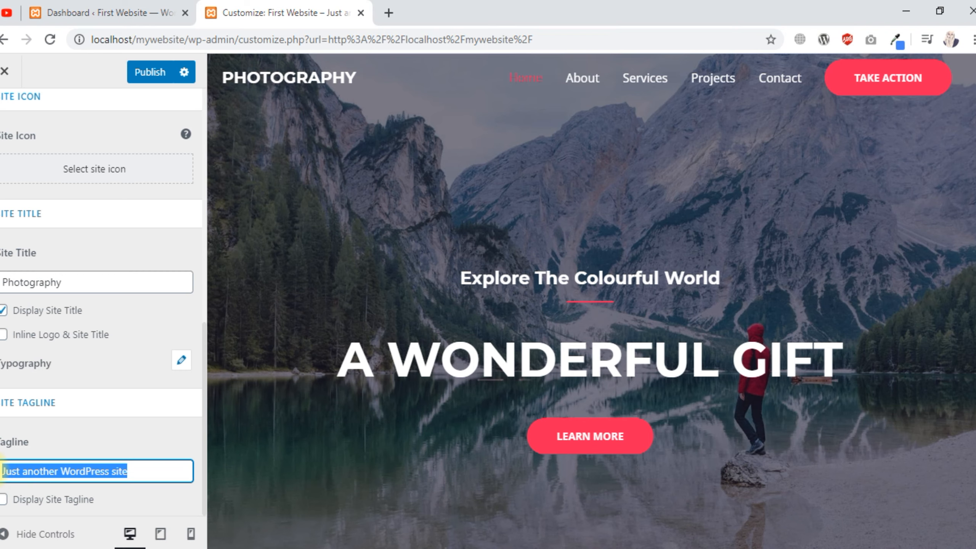
pyautogui.press('BackSpace')
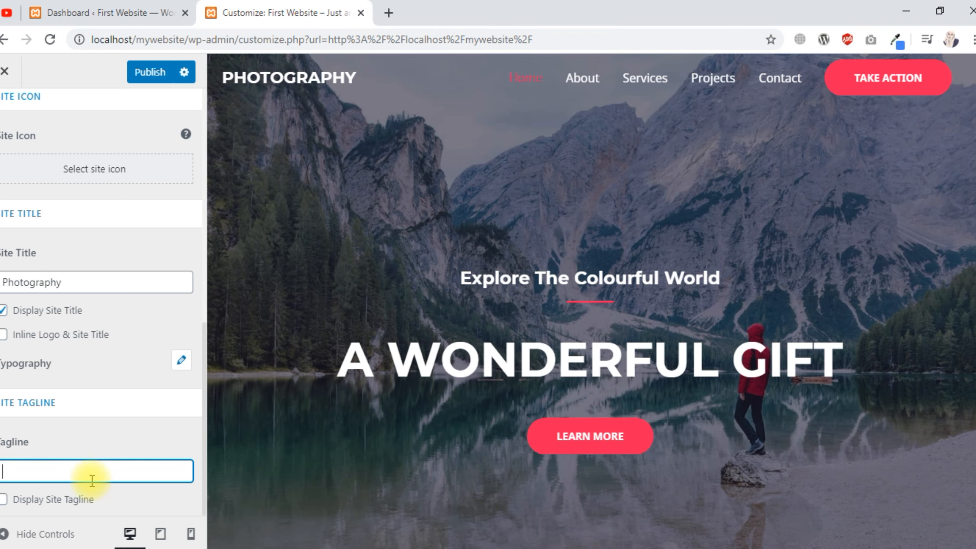
pyautogui.hotkey('ctrl', 'z')
pyautogui.click(4, 499)
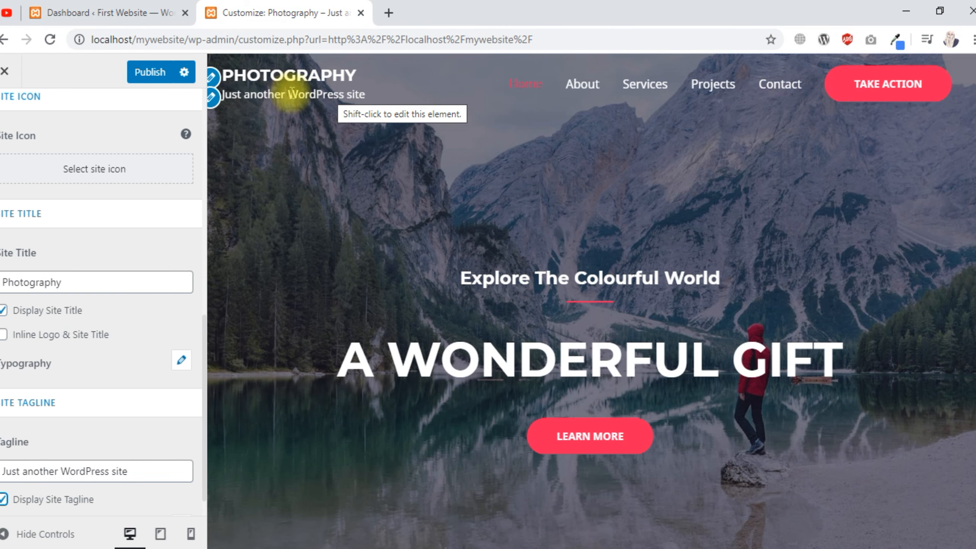
# Try a font size of 20 px for the site tagline in its typography settings
pyautogui.scroll(-1, 136, 361)
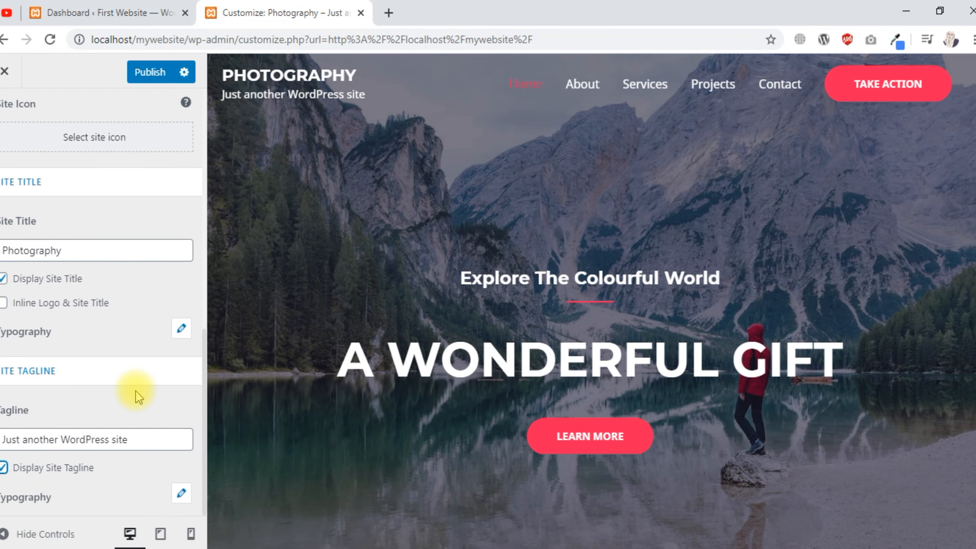
pyautogui.scroll(5, 136, 390)
pyautogui.scroll(-5, 139, 390)
pyautogui.click(182, 493)
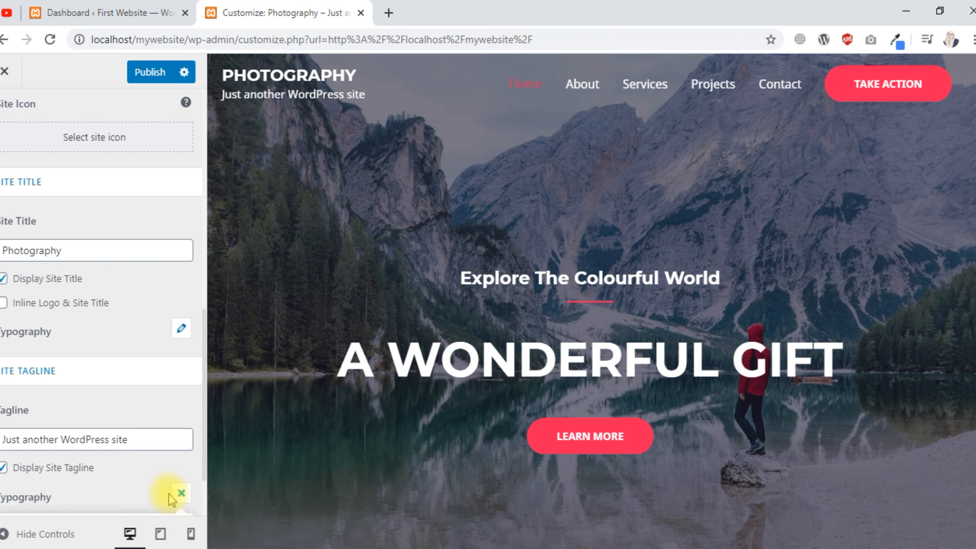
pyautogui.scroll(-2, 120, 316)
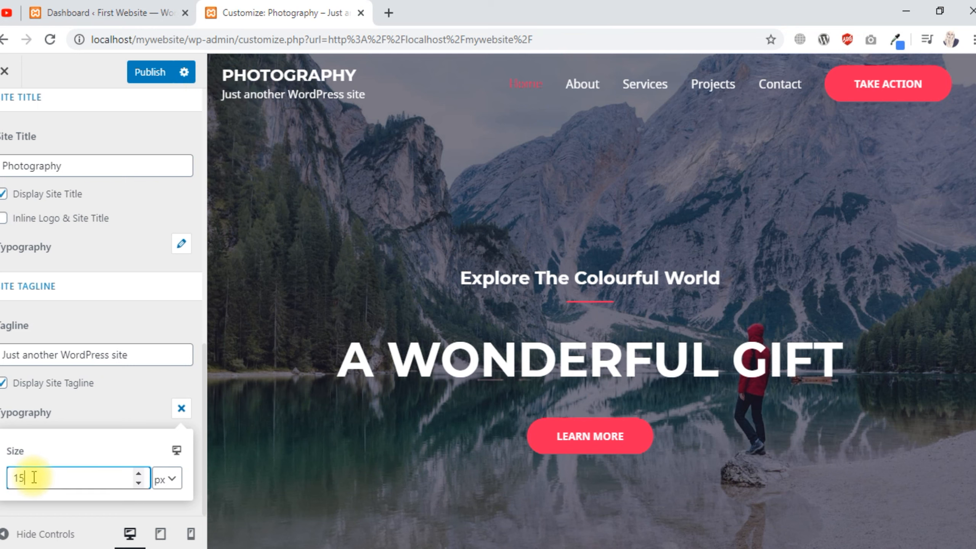
pyautogui.moveTo(81, 478); pyautogui.dragTo(3, 481)
pyautogui.write('20')
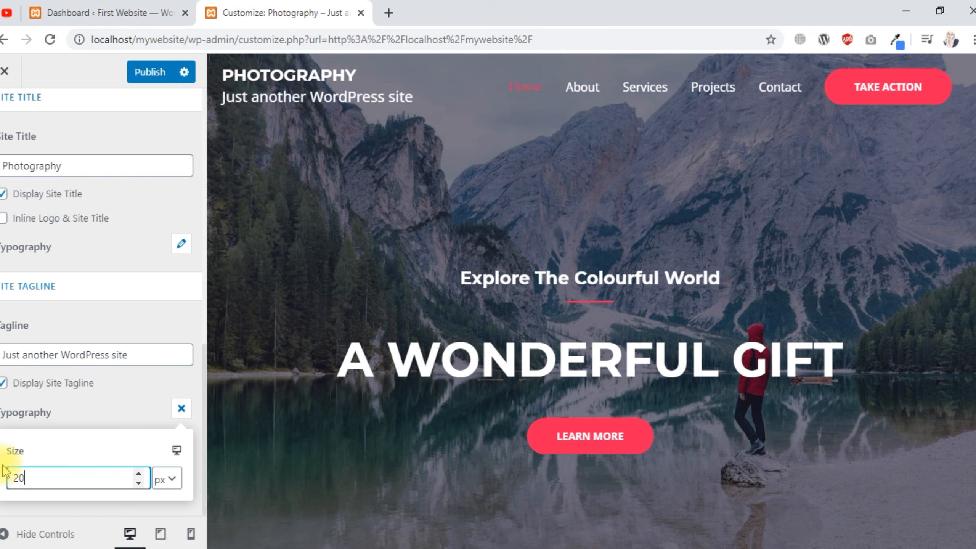
pyautogui.doubleClick(19, 478)
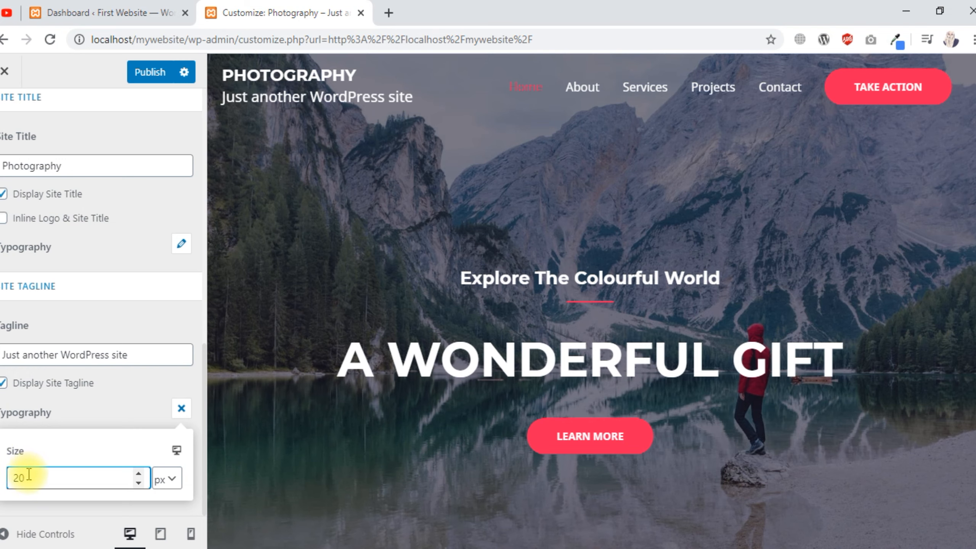
pyautogui.click(23, 478)
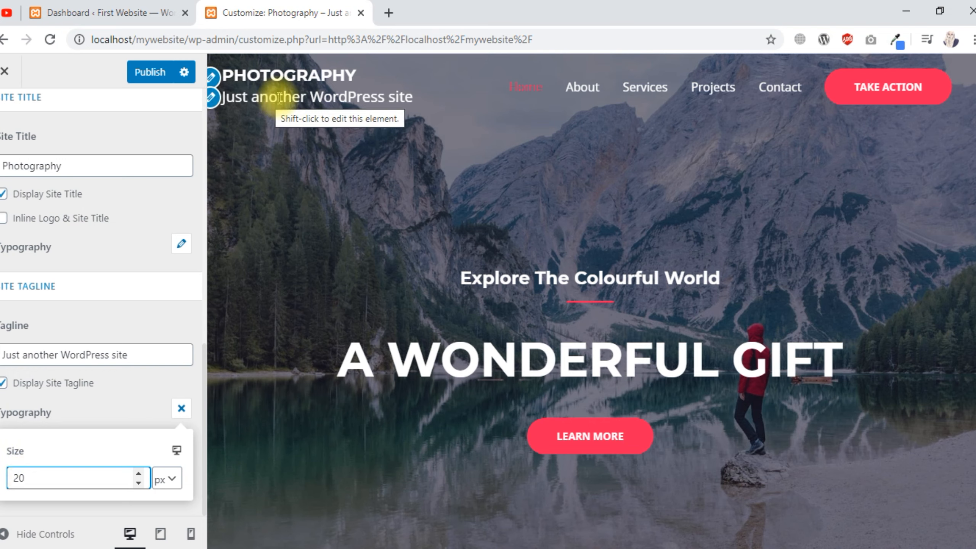
# Set the site tagline's font size back to 15 px and close its typography settings
pyautogui.moveTo(27, 476); pyautogui.dragTo(7, 483)
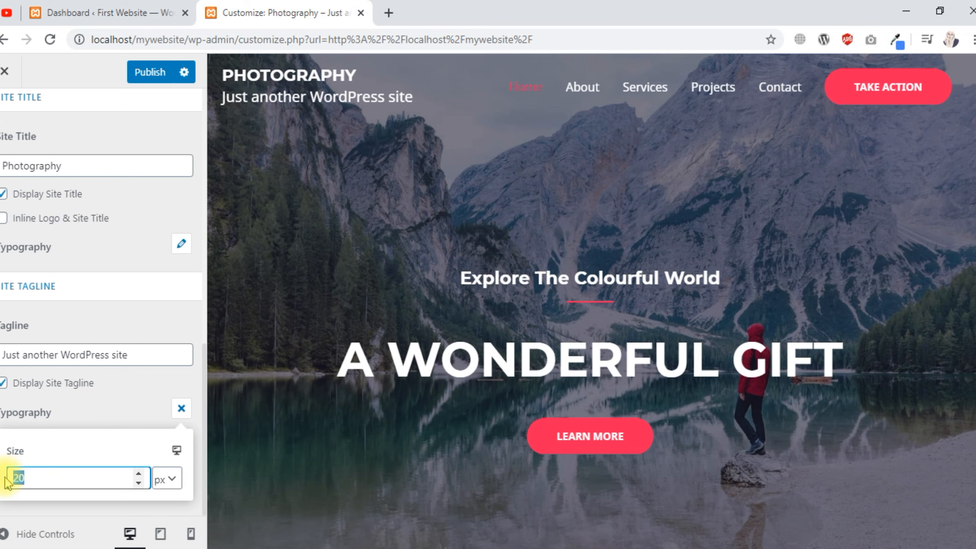
pyautogui.write('1')
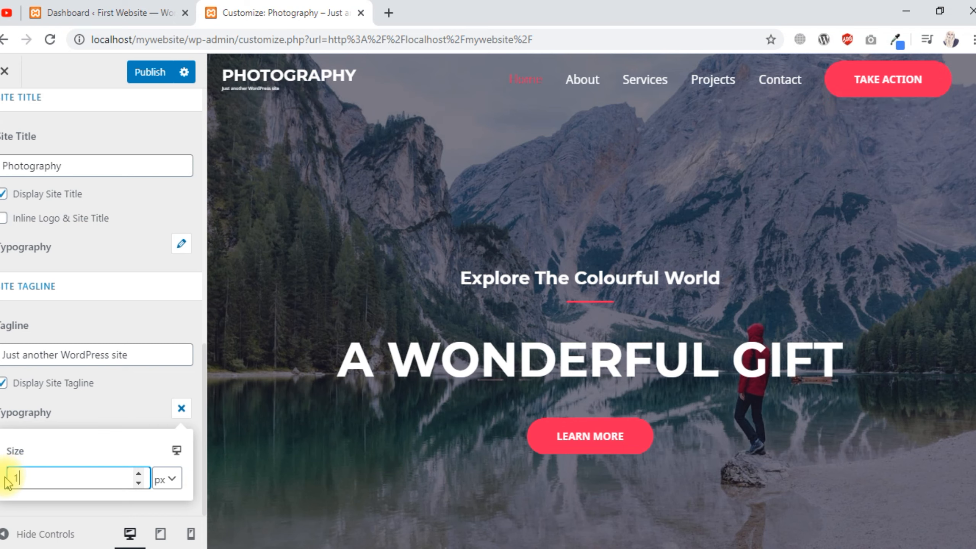
pyautogui.write('5')
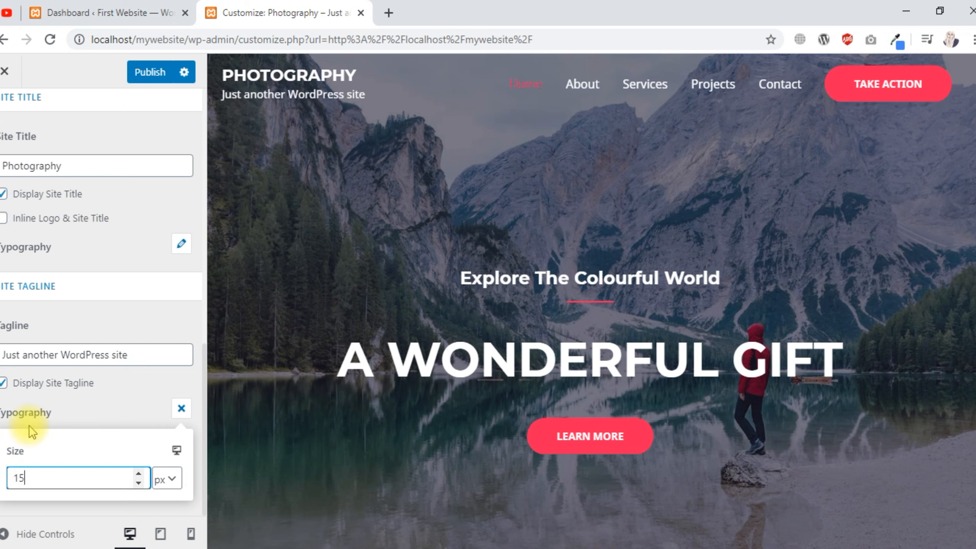
pyautogui.click(181, 409)
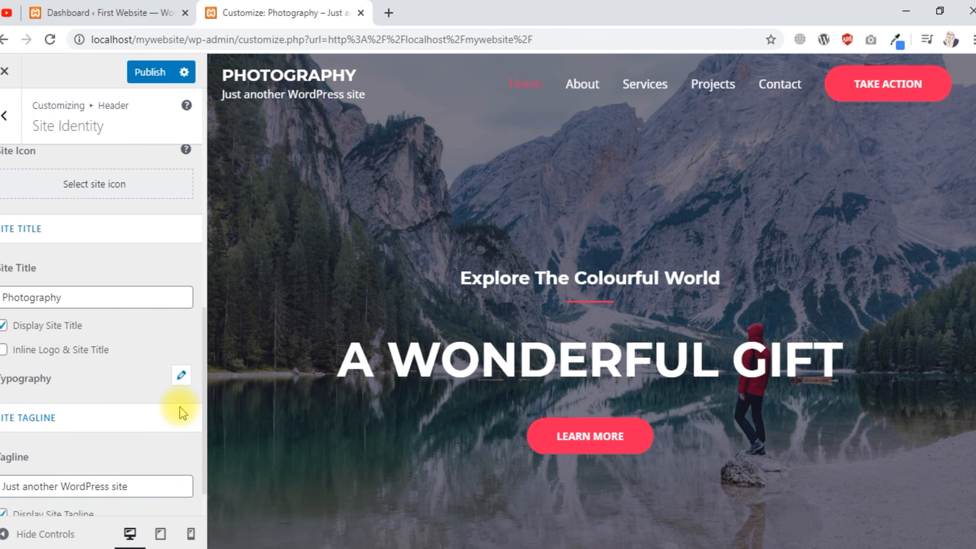
# Try mountain-3.jpg from the media library as the site logo, and leave the logo selection without applying it
pyautogui.scroll(4, 132, 441)
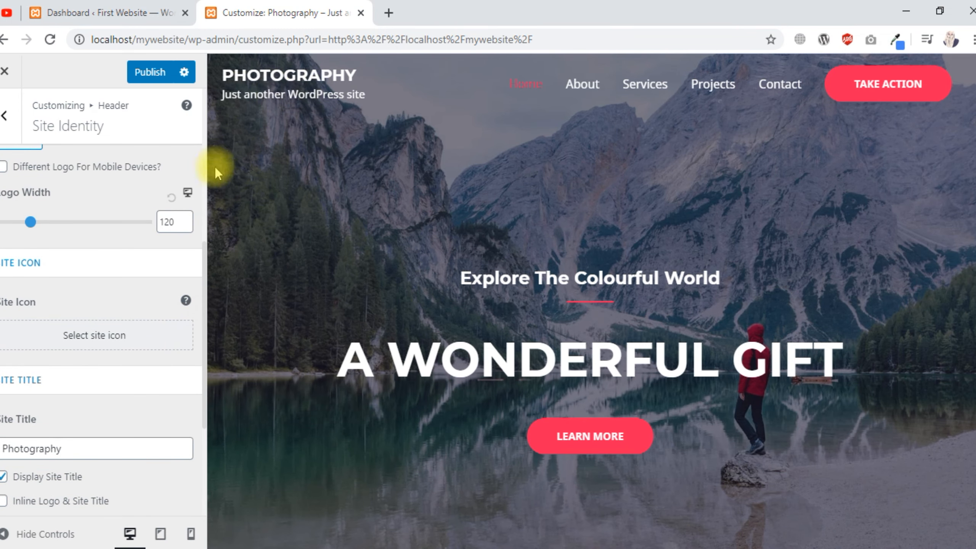
pyautogui.scroll(-5, 127, 323)
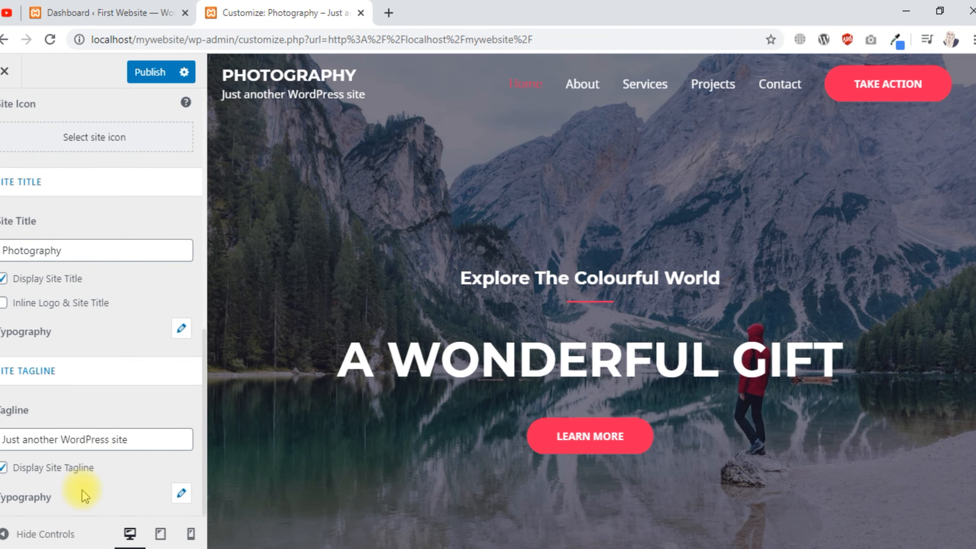
pyautogui.scroll(6, 119, 334)
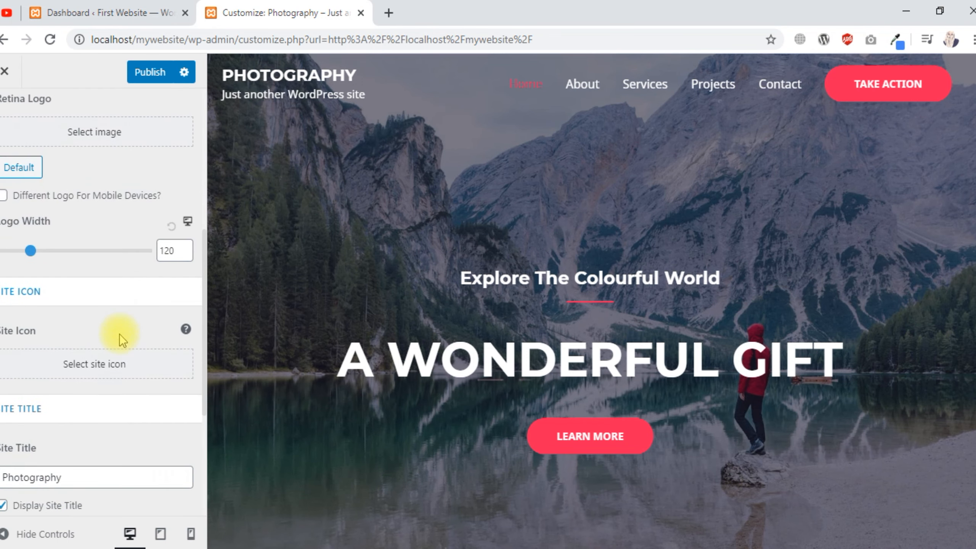
pyautogui.scroll(-5, 119, 327)
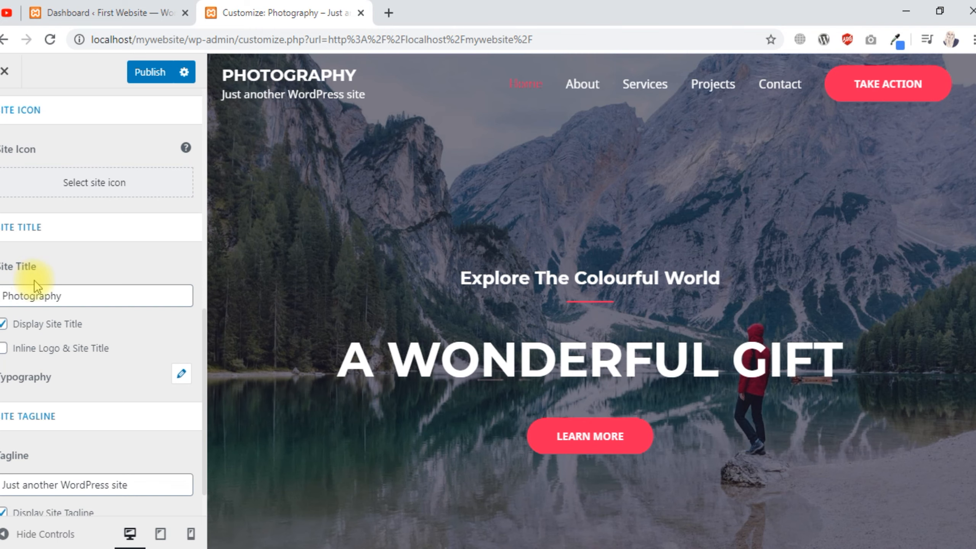
pyautogui.scroll(5, 185, 319)
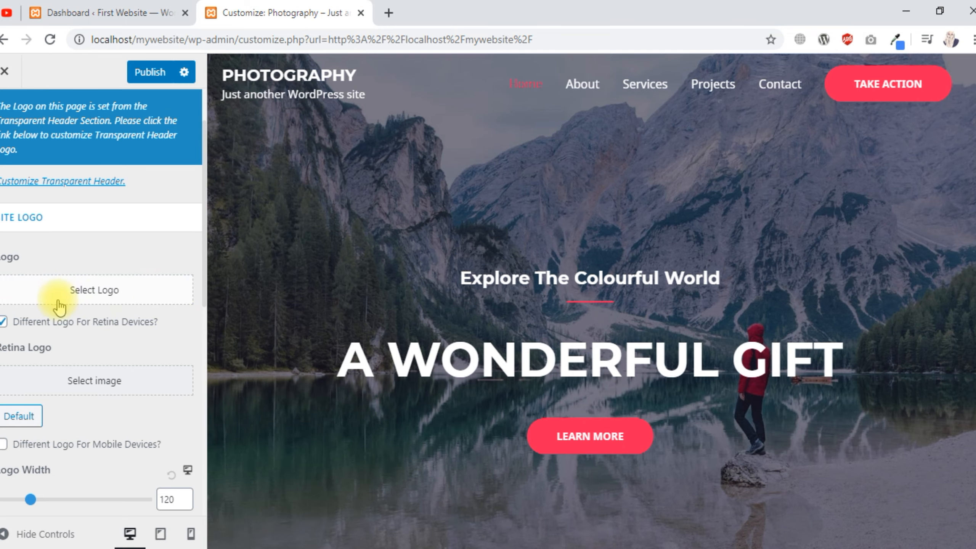
pyautogui.click(86, 293)
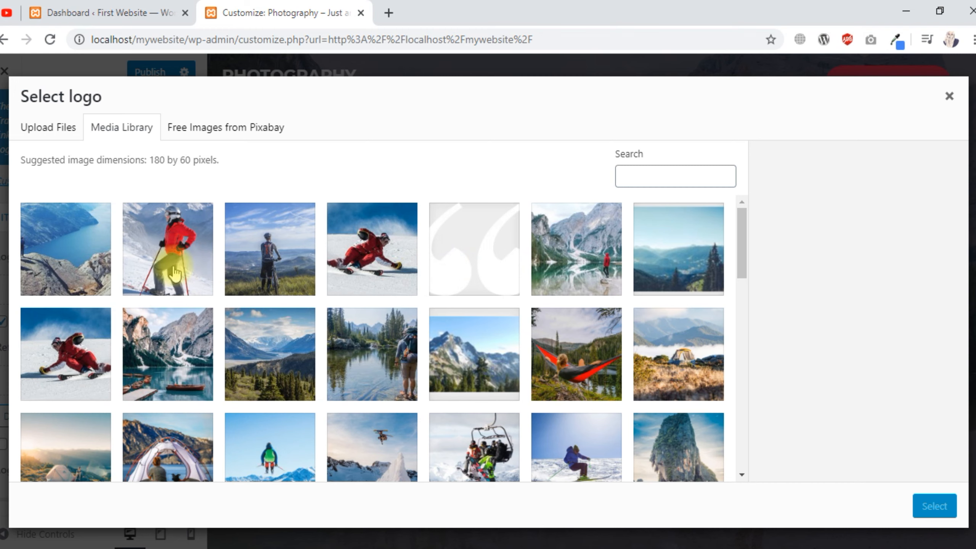
pyautogui.click(61, 133)
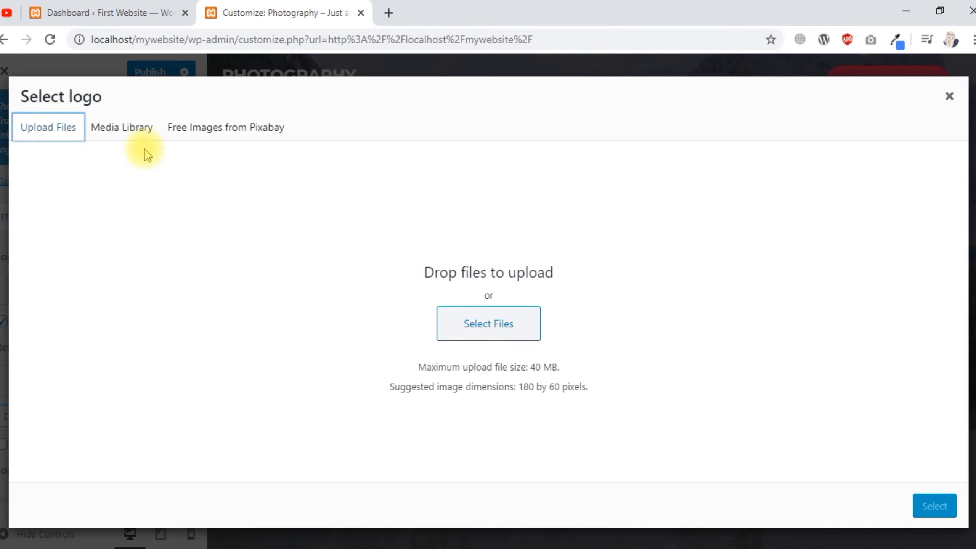
pyautogui.click(135, 128)
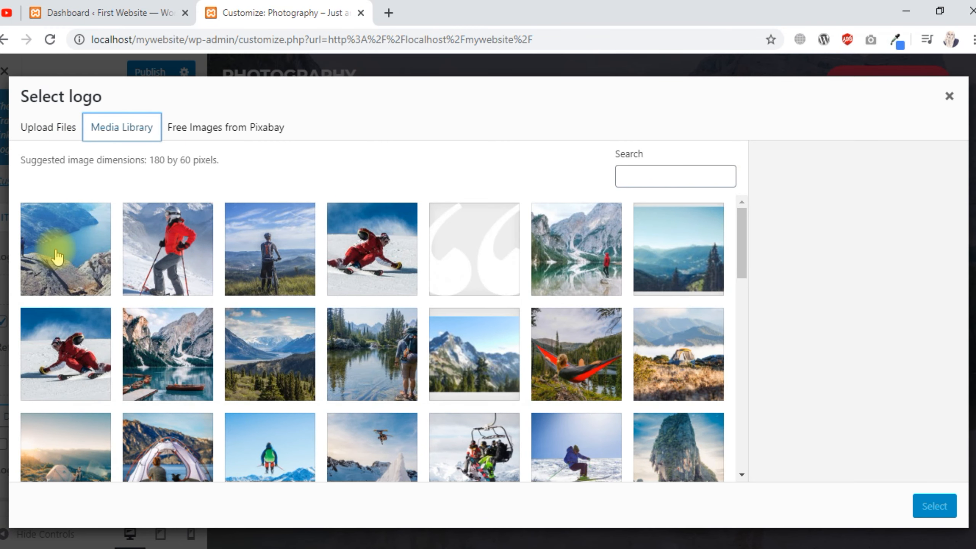
pyautogui.click(57, 256)
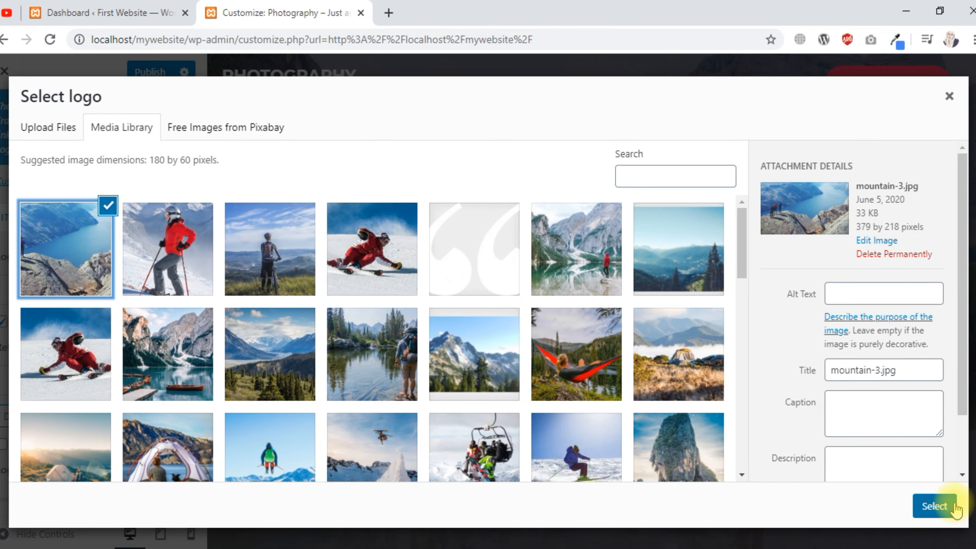
pyautogui.click(948, 97)
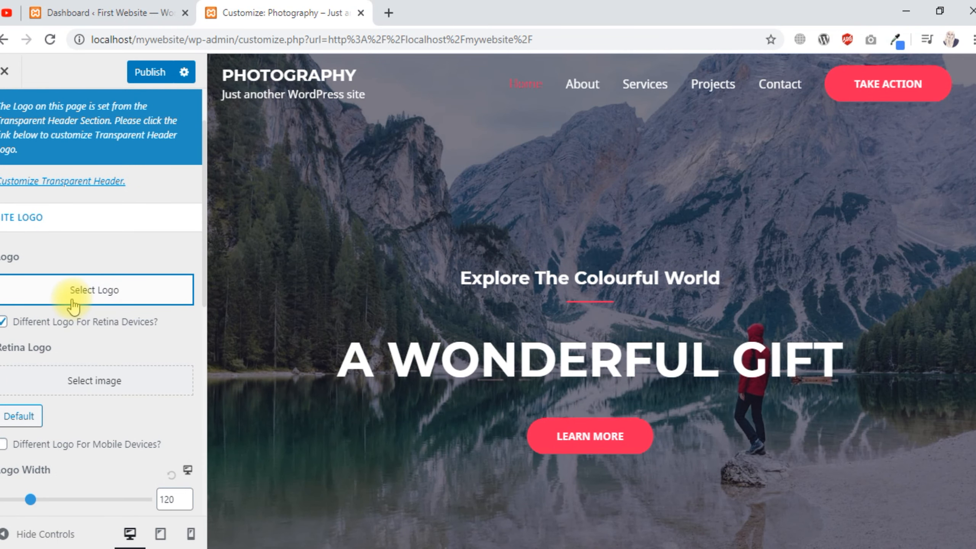
pyautogui.scroll(-5, 73, 304)
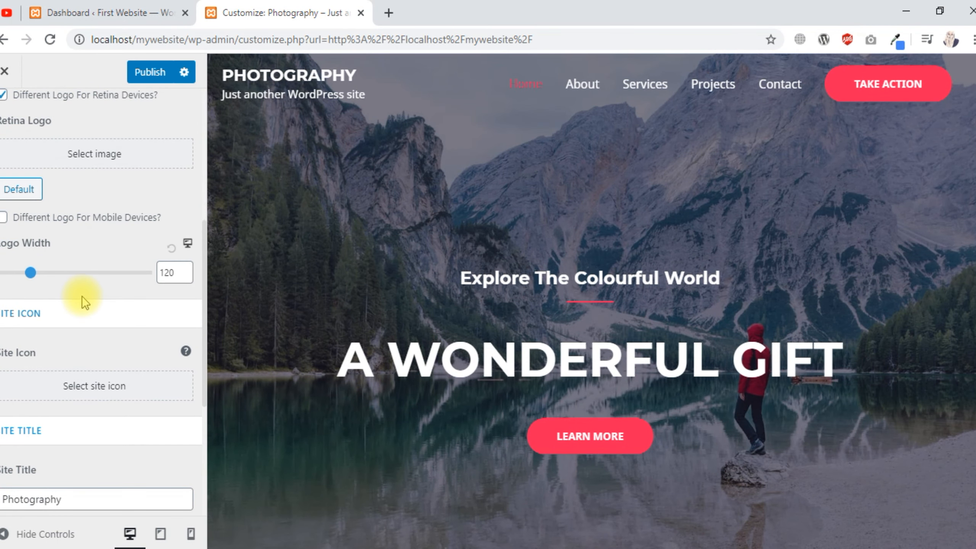
pyautogui.scroll(-3, 82, 296)
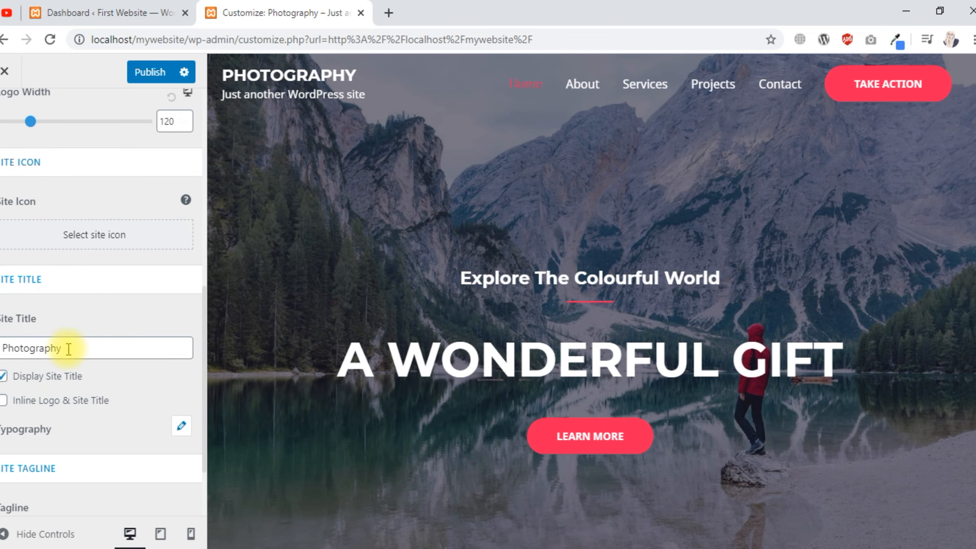
# Check the site title text and view the font size in its typography settings
pyautogui.scroll(-2, 67, 345)
pyautogui.moveTo(69, 248); pyautogui.dragTo(2, 247)
pyautogui.click(90, 248)
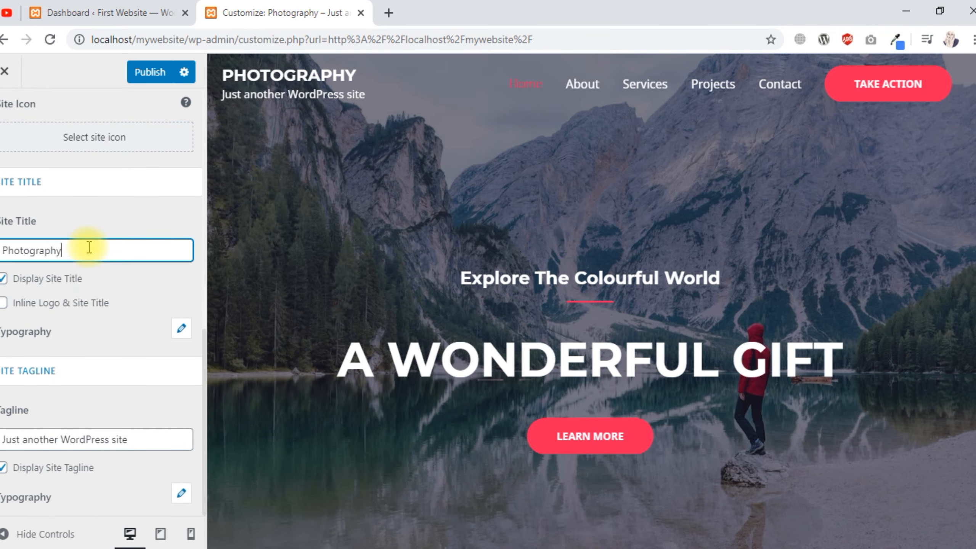
pyautogui.click(181, 328)
pyautogui.moveTo(58, 396); pyautogui.dragTo(16, 396)
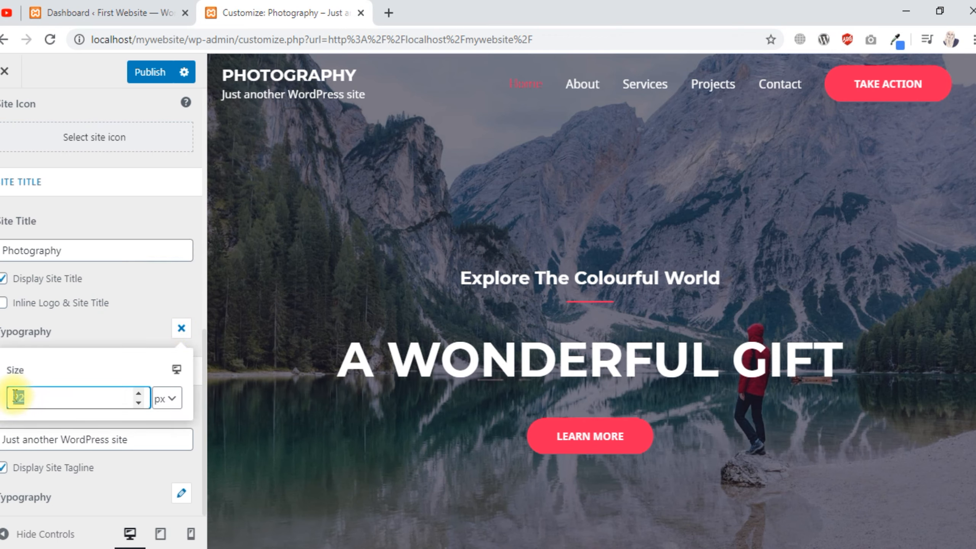
pyautogui.click(106, 335)
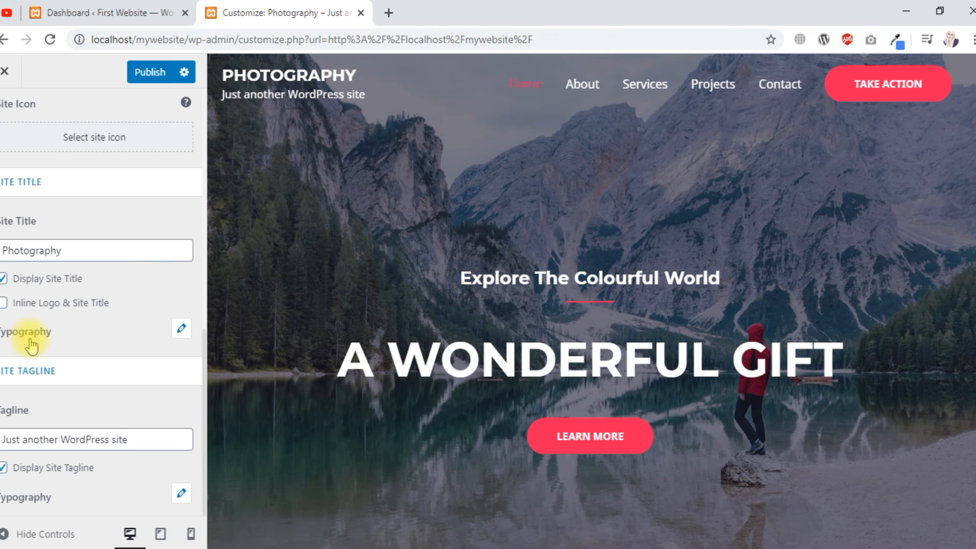
# Leave Site Identity and open the Transparent Header settings at the Colors & Background section
pyautogui.scroll(8, 109, 421)
pyautogui.scroll(3, 110, 419)
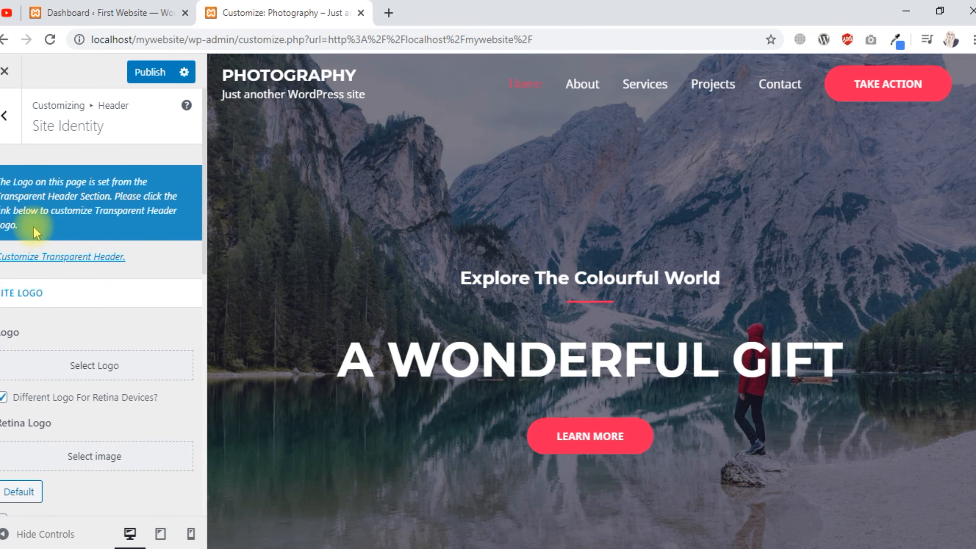
pyautogui.click(6, 115)
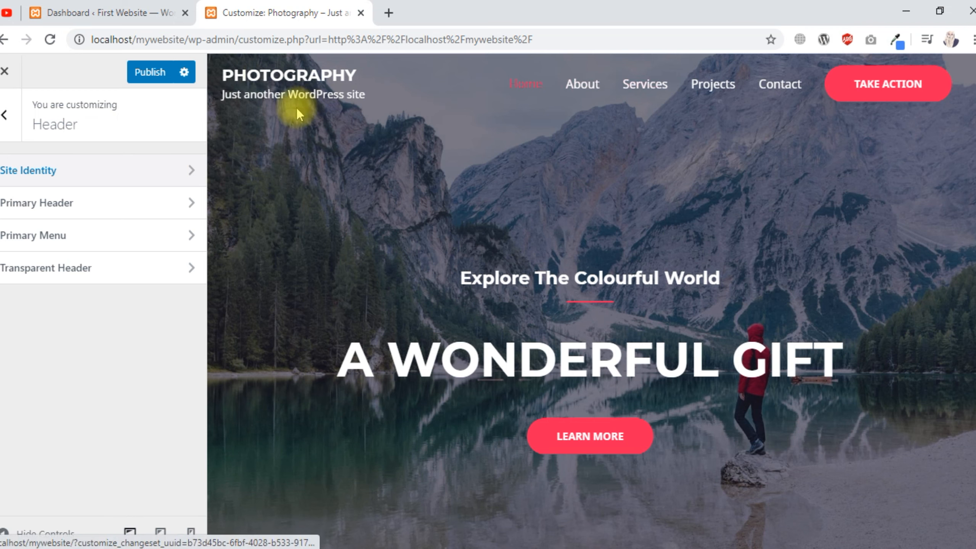
pyautogui.click(161, 267)
pyautogui.scroll(-2, 162, 268)
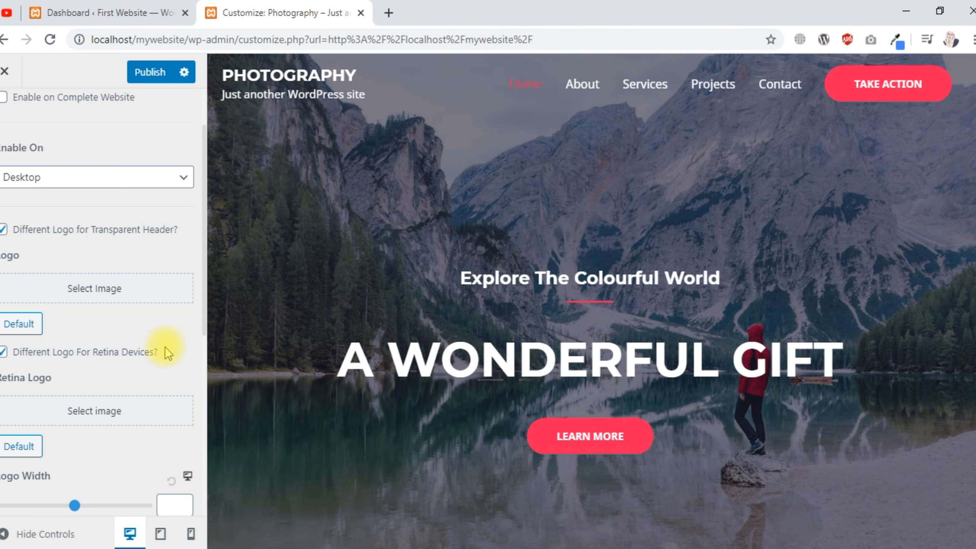
pyautogui.scroll(-5, 165, 347)
pyautogui.scroll(-3, 164, 344)
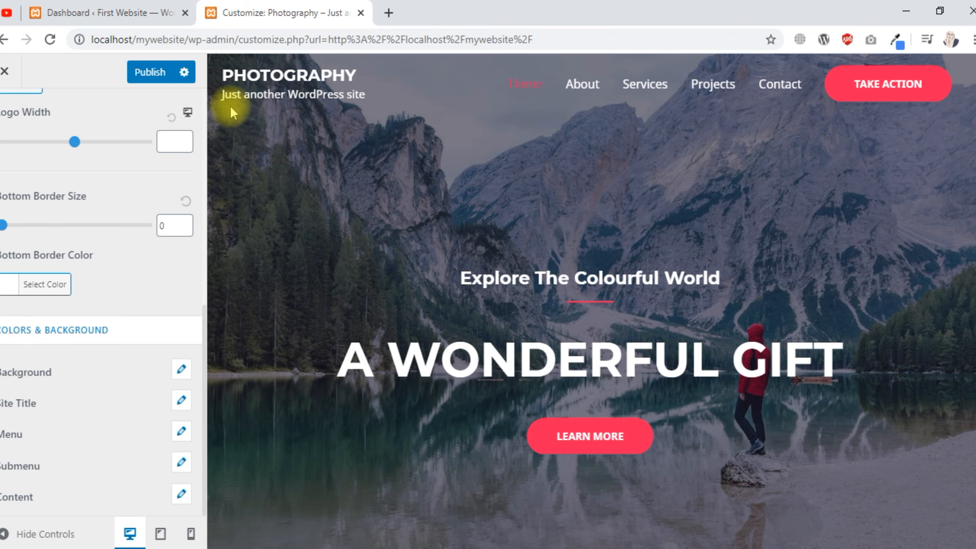
# Try black (#000000) as the transparent header's background overlay color, clear it, and close the background settings
pyautogui.click(181, 370)
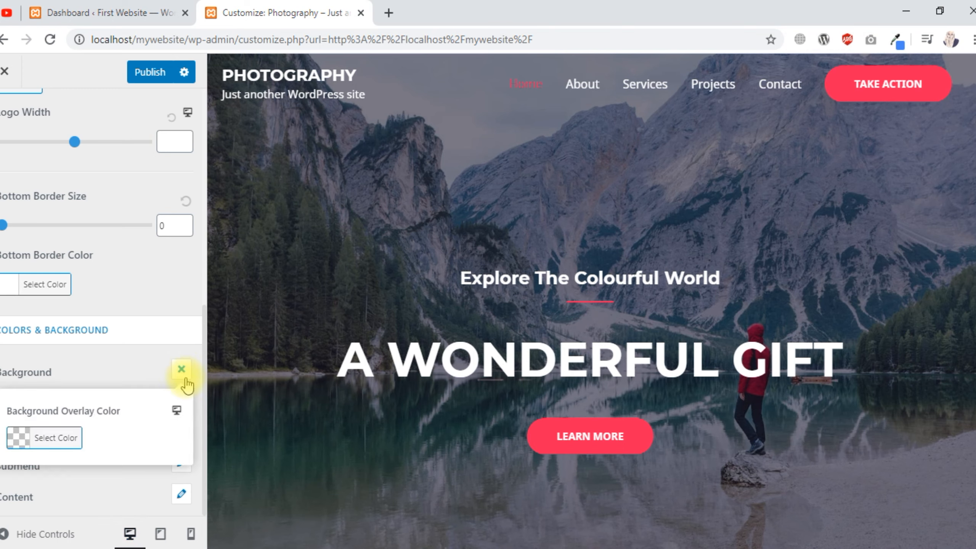
pyautogui.click(19, 442)
pyautogui.scroll(-3, 123, 363)
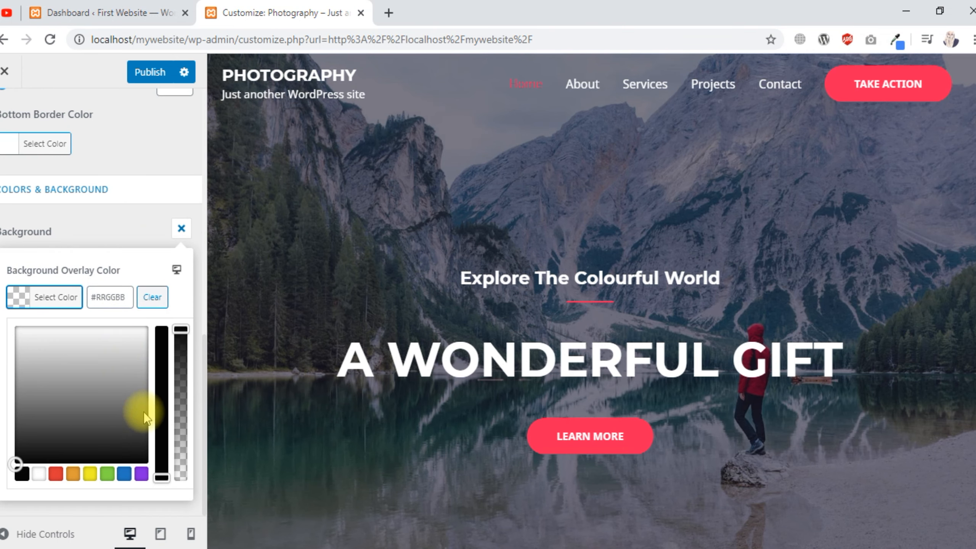
pyautogui.moveTo(159, 443); pyautogui.dragTo(161, 332)
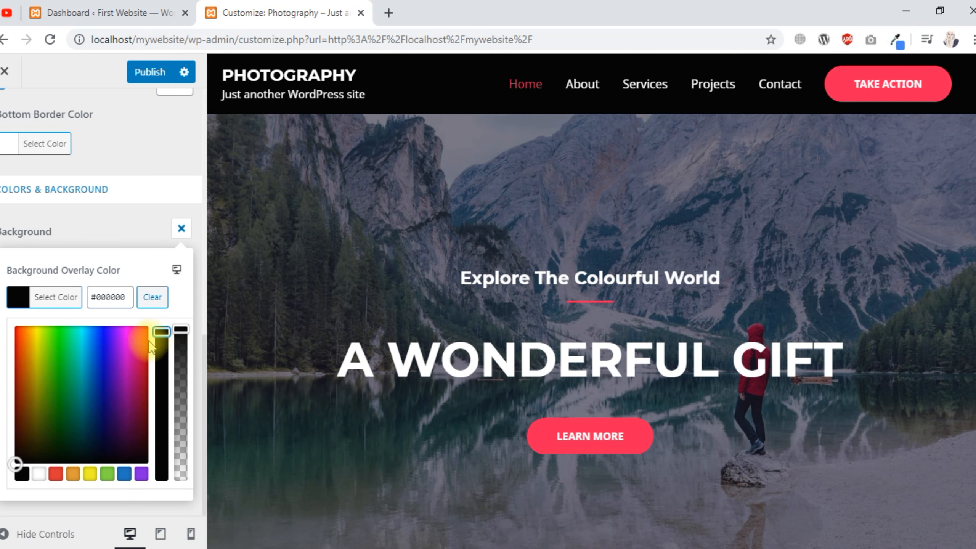
pyautogui.click(150, 299)
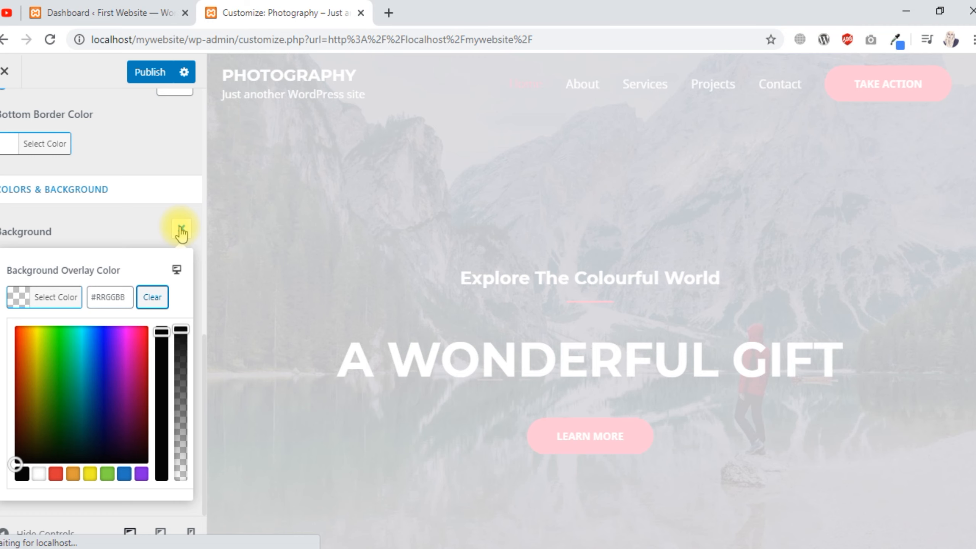
pyautogui.click(181, 231)
pyautogui.scroll(-1, 133, 277)
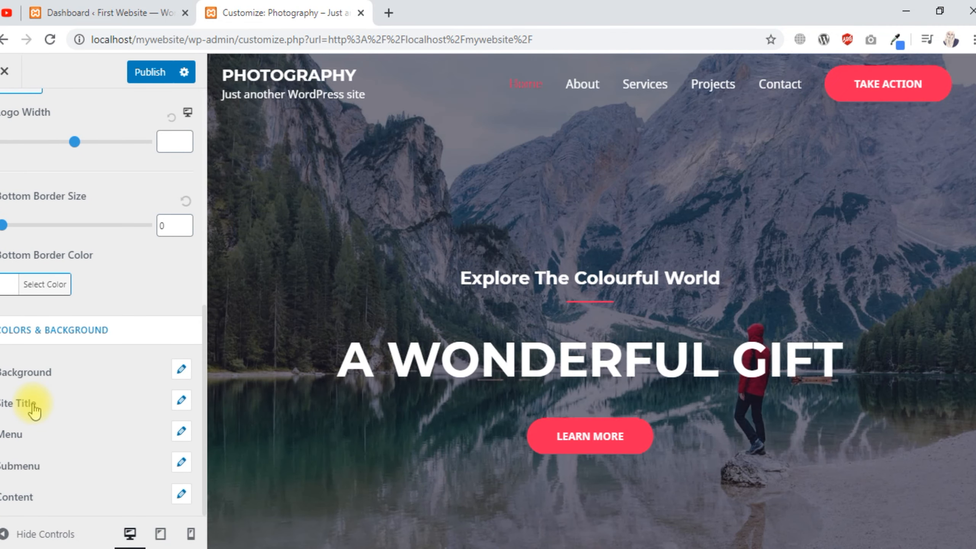
# Try #1e73be, #261793 and #5bc920 as the transparent header's site title hover color, and clear the color again
pyautogui.click(180, 401)
pyautogui.scroll(-1, 93, 311)
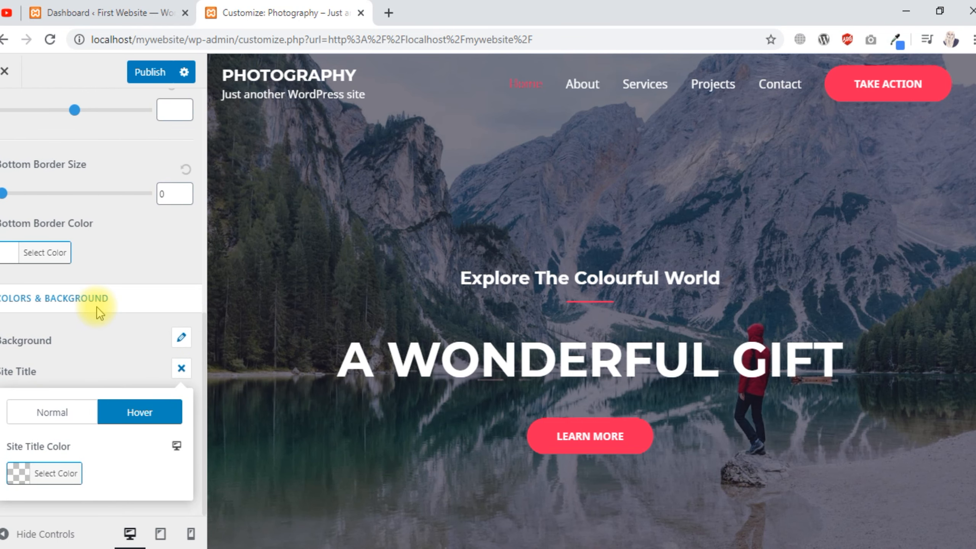
pyautogui.click(17, 473)
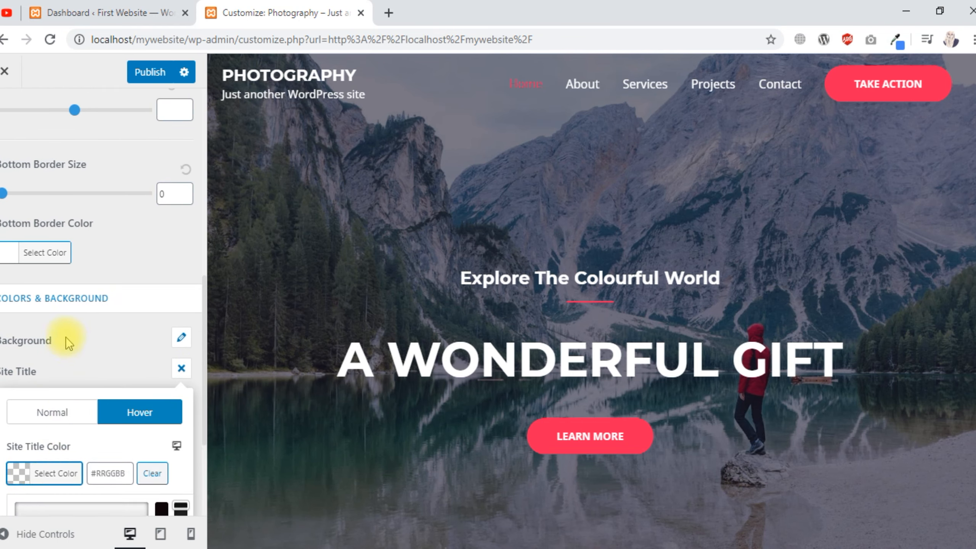
pyautogui.scroll(-4, 66, 337)
pyautogui.click(126, 475)
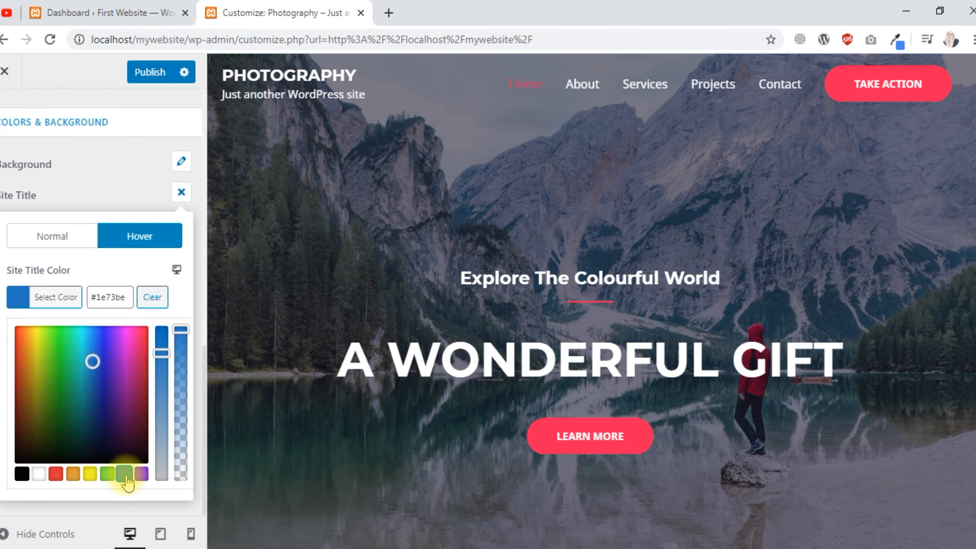
pyautogui.click(107, 385)
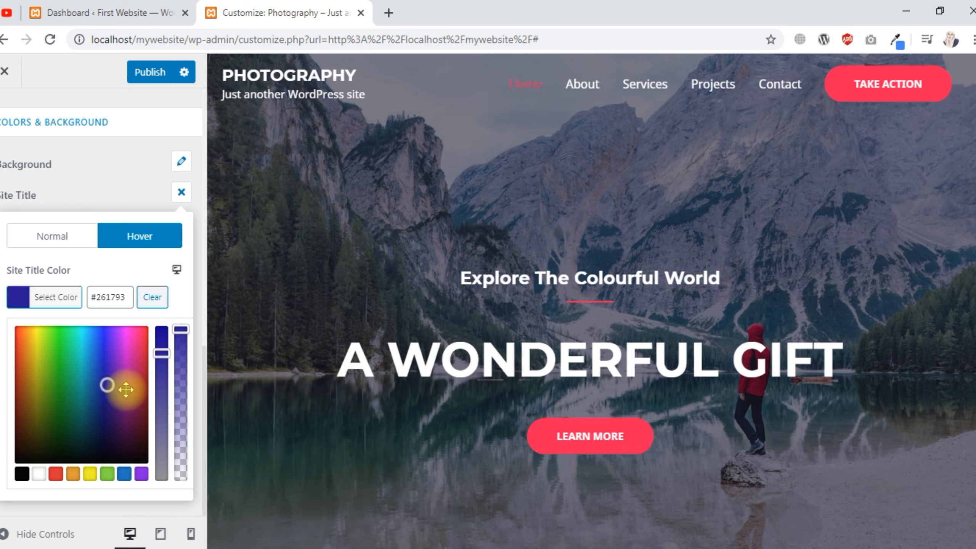
pyautogui.click(60, 392)
pyautogui.click(52, 356)
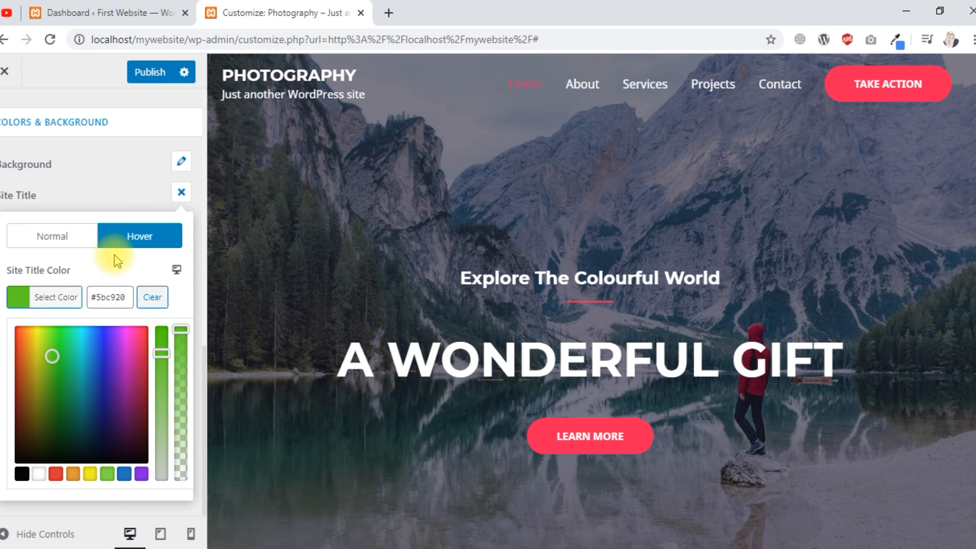
pyautogui.click(153, 297)
# Try a larger bottom border size for the transparent header and return it to 0
pyautogui.scroll(5, 60, 250)
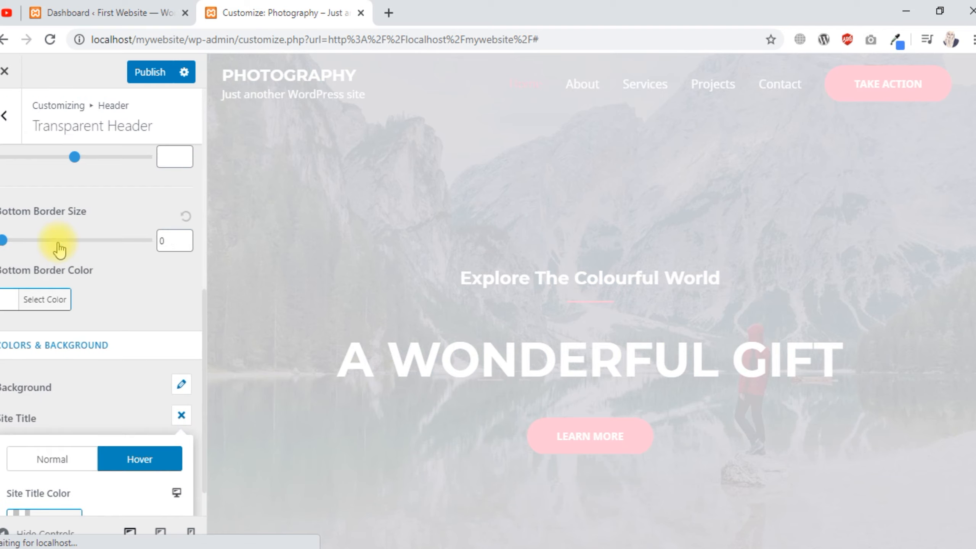
pyautogui.click(58, 242)
pyautogui.moveTo(55, 241); pyautogui.dragTo(1, 239)
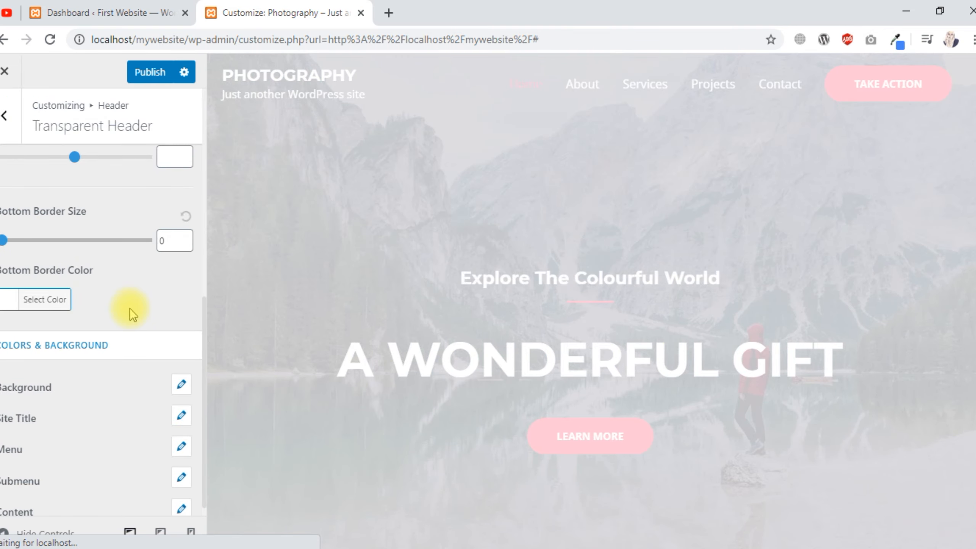
# Try #ff0000, #003d99 and #0020d6 as the site title's normal color in the transparent header
pyautogui.scroll(-1, 109, 369)
pyautogui.click(181, 404)
pyautogui.scroll(-2, 140, 353)
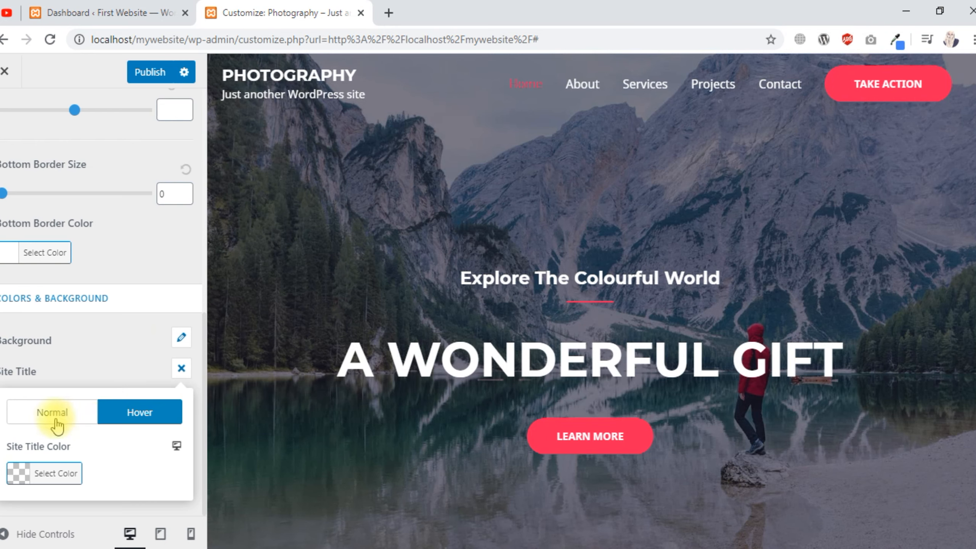
pyautogui.click(57, 423)
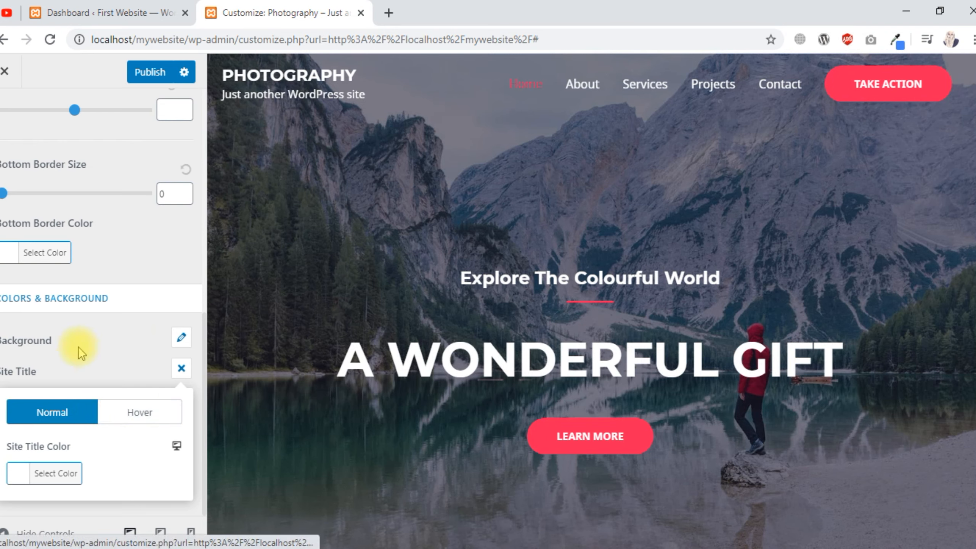
pyautogui.click(19, 477)
pyautogui.scroll(-4, 125, 312)
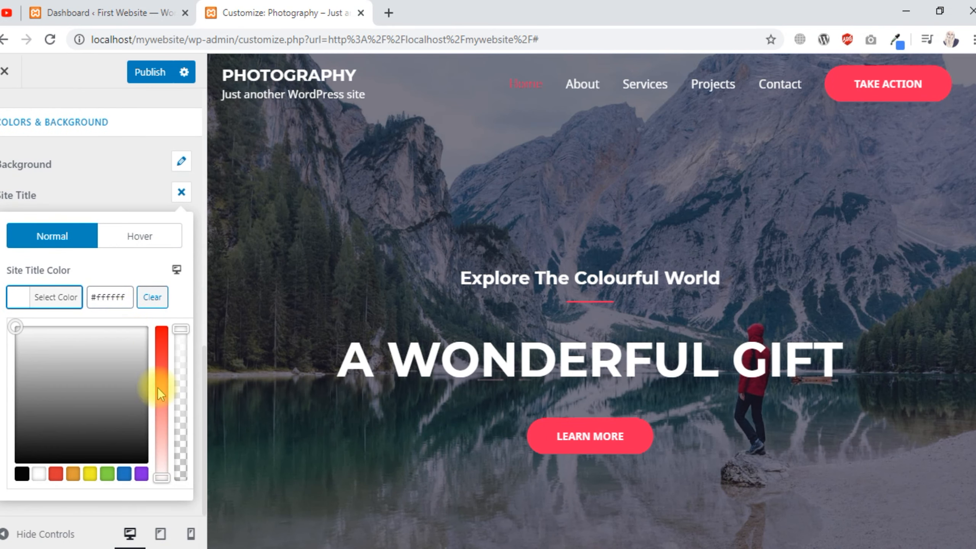
pyautogui.moveTo(161, 472); pyautogui.dragTo(162, 327)
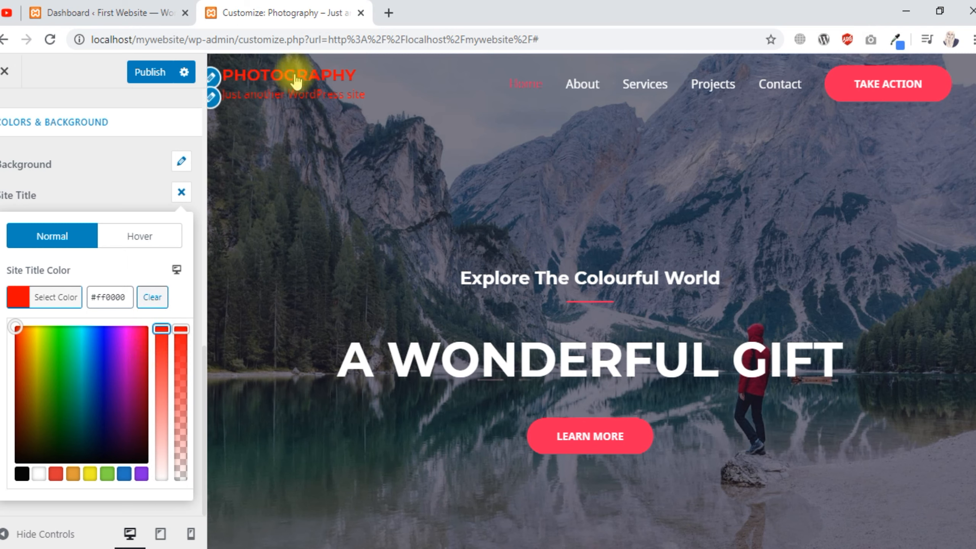
pyautogui.click(95, 382)
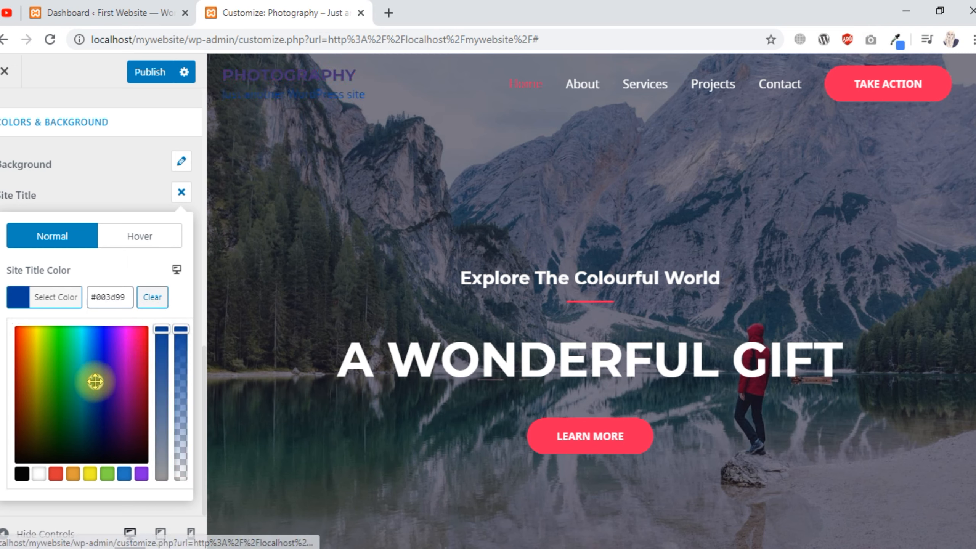
pyautogui.click(101, 349)
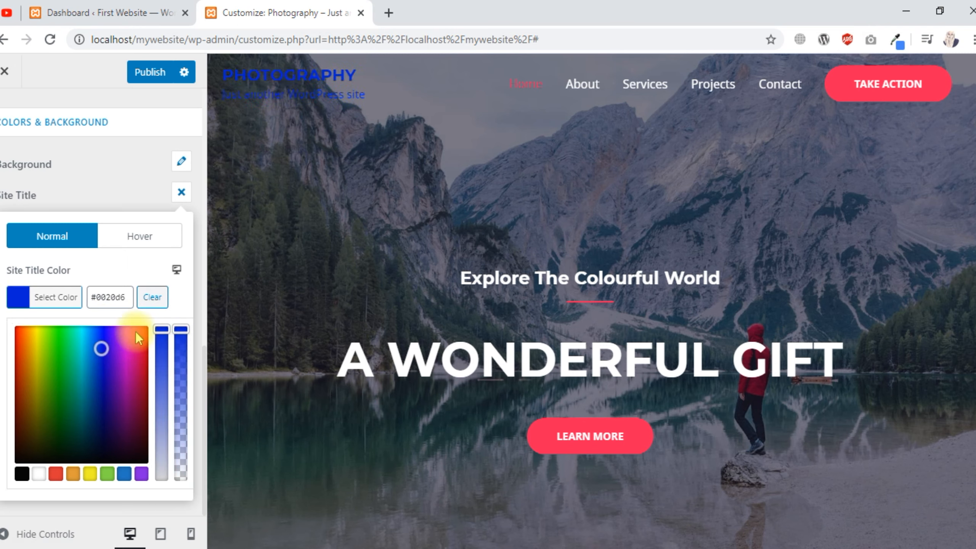
# Set the site title's normal color back to white (#ffffff) and close its color settings
pyautogui.click(39, 475)
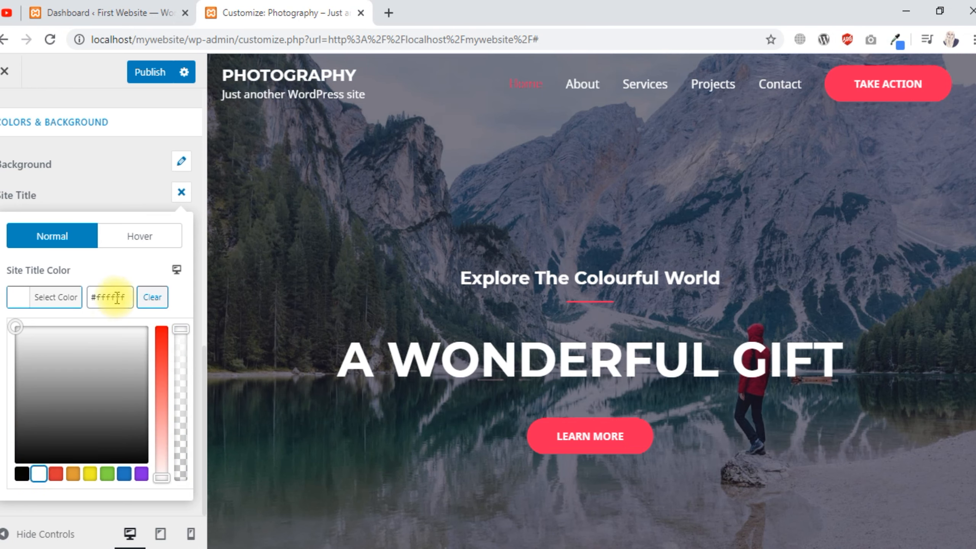
pyautogui.click(128, 267)
pyautogui.scroll(-1, 96, 331)
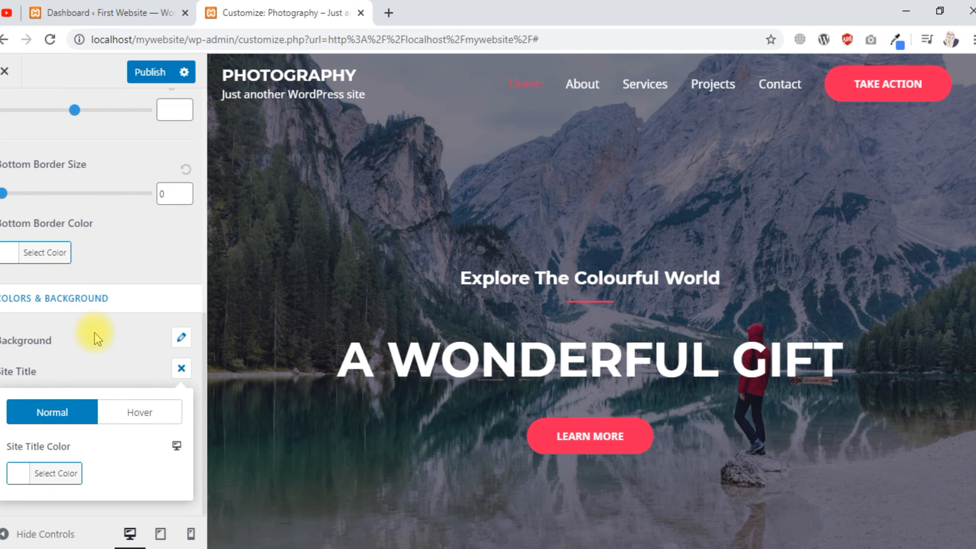
pyautogui.click(181, 368)
pyautogui.scroll(-1, 73, 358)
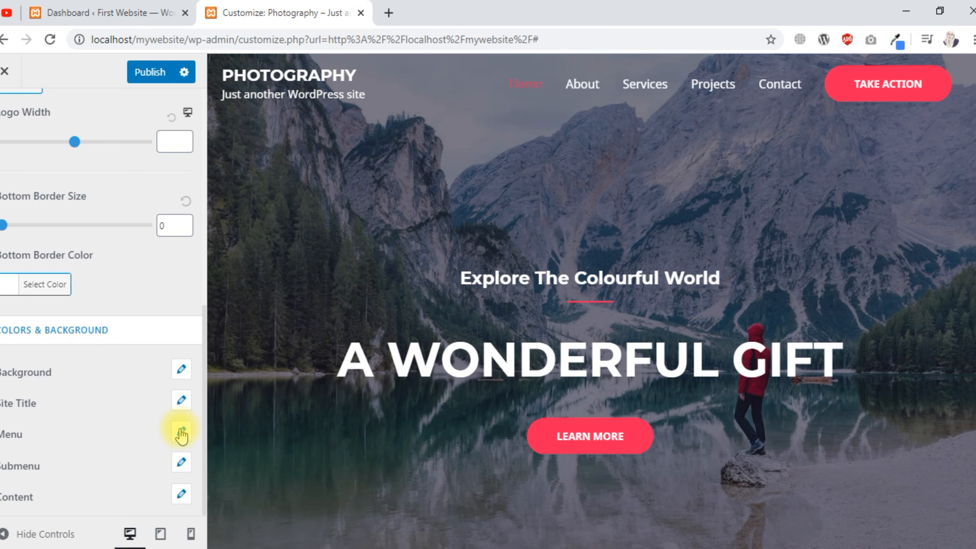
# View the transparent header menu's normal and hover color settings
pyautogui.click(182, 434)
pyautogui.scroll(-3, 75, 345)
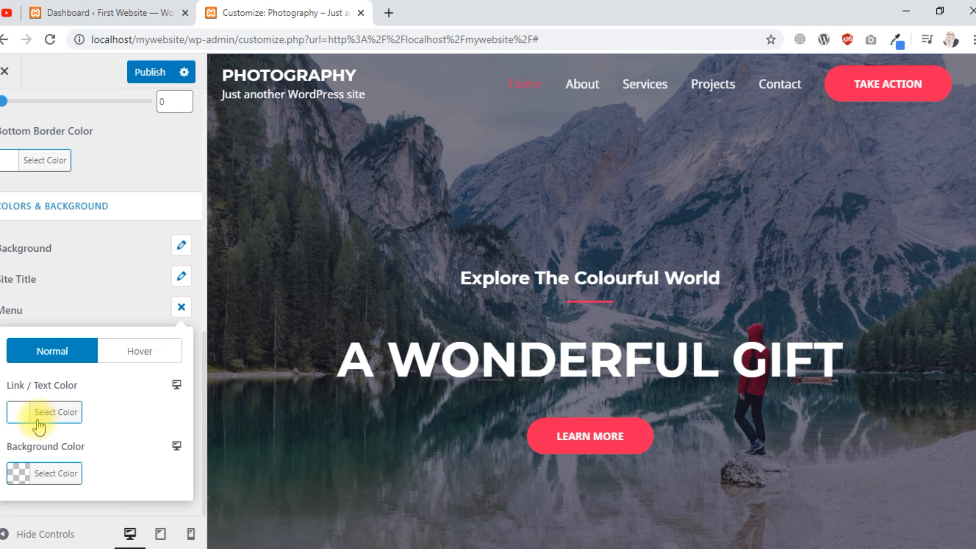
pyautogui.click(137, 354)
pyautogui.scroll(-2, 136, 352)
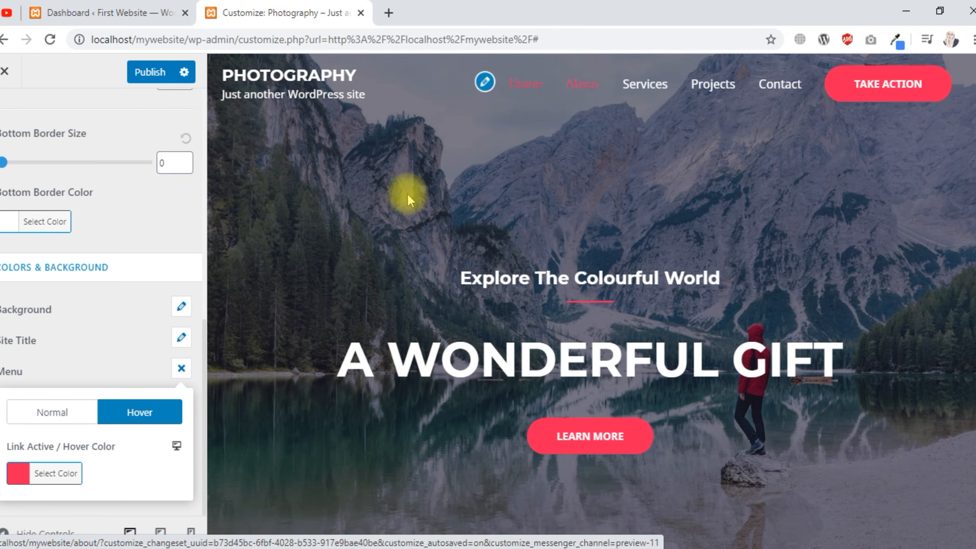
pyautogui.click(181, 368)
pyautogui.scroll(-1, 106, 371)
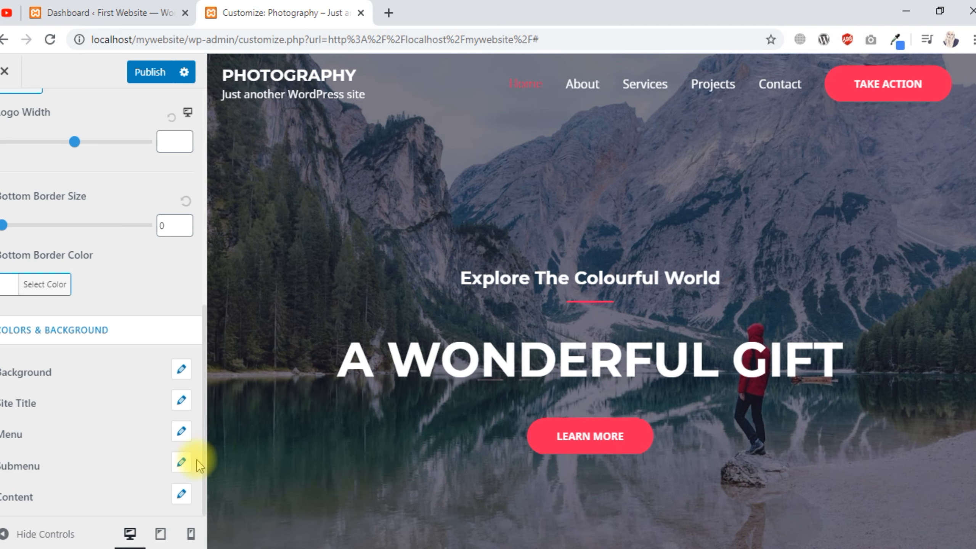
# View the normal color settings of the transparent header's submenu and content, closing each one
pyautogui.click(181, 463)
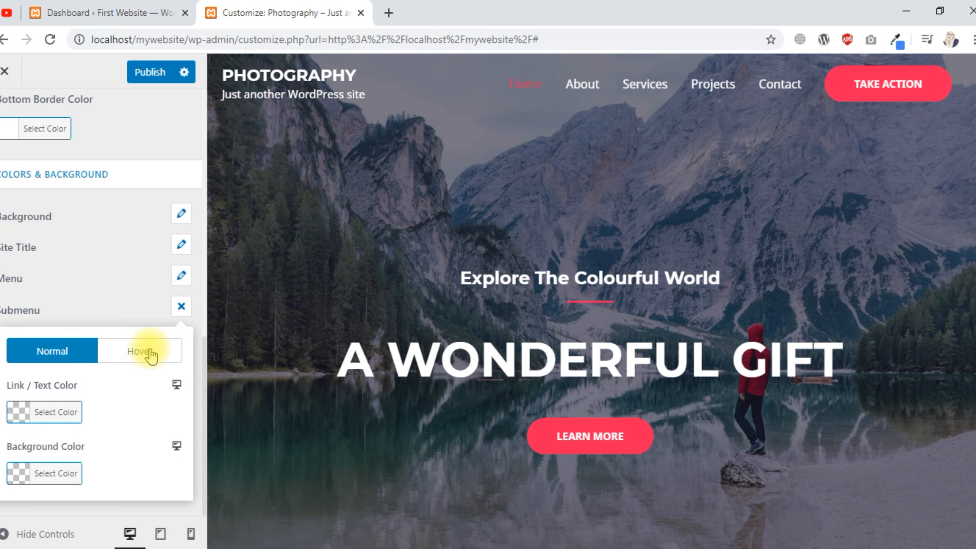
pyautogui.click(182, 306)
pyautogui.scroll(-1, 111, 365)
pyautogui.scroll(-1, 104, 380)
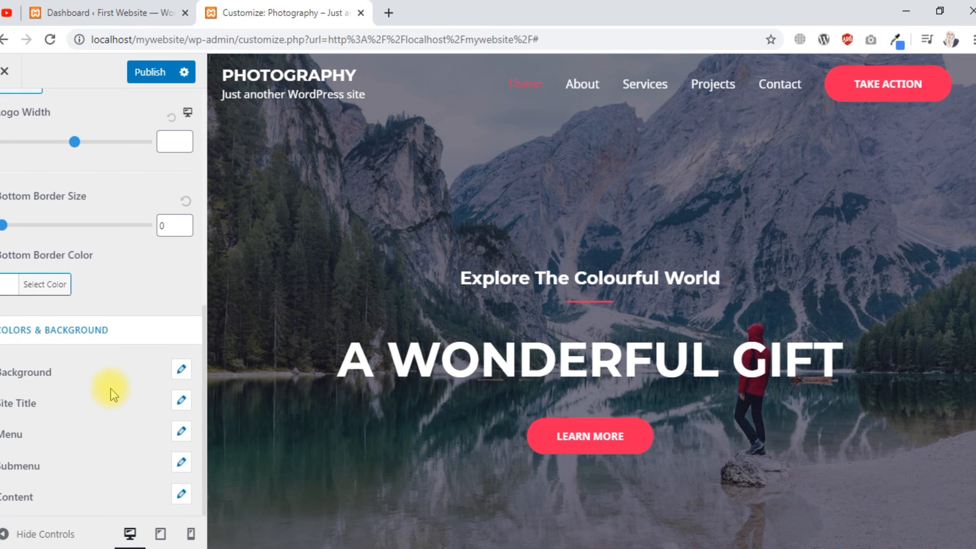
pyautogui.click(182, 493)
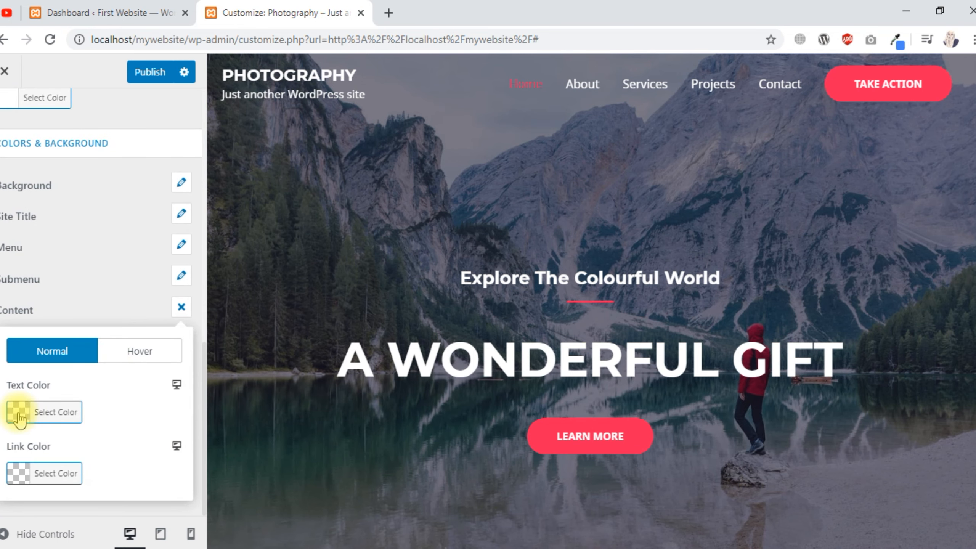
pyautogui.click(182, 309)
pyautogui.scroll(10, 136, 416)
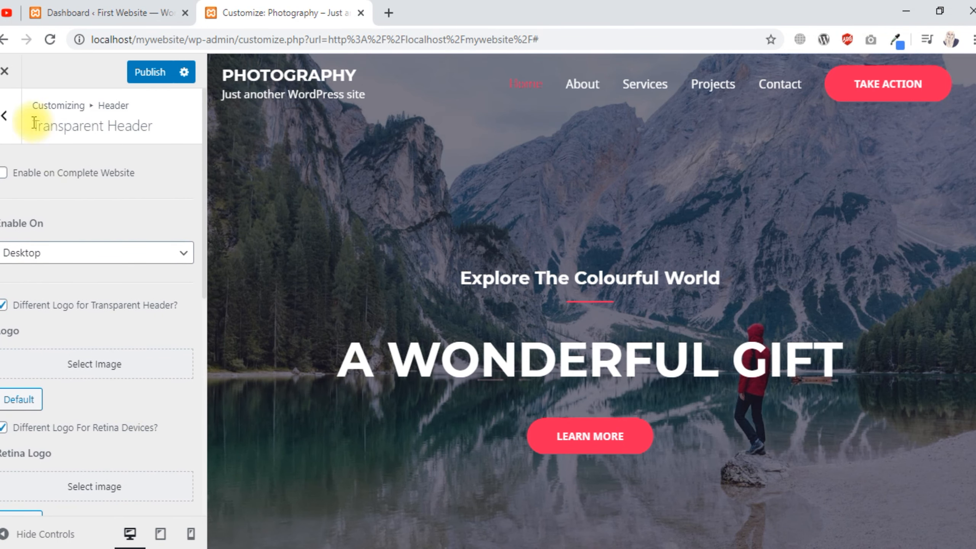
# Return to the customizer's main level and publish the site's header changes
pyautogui.click(5, 116)
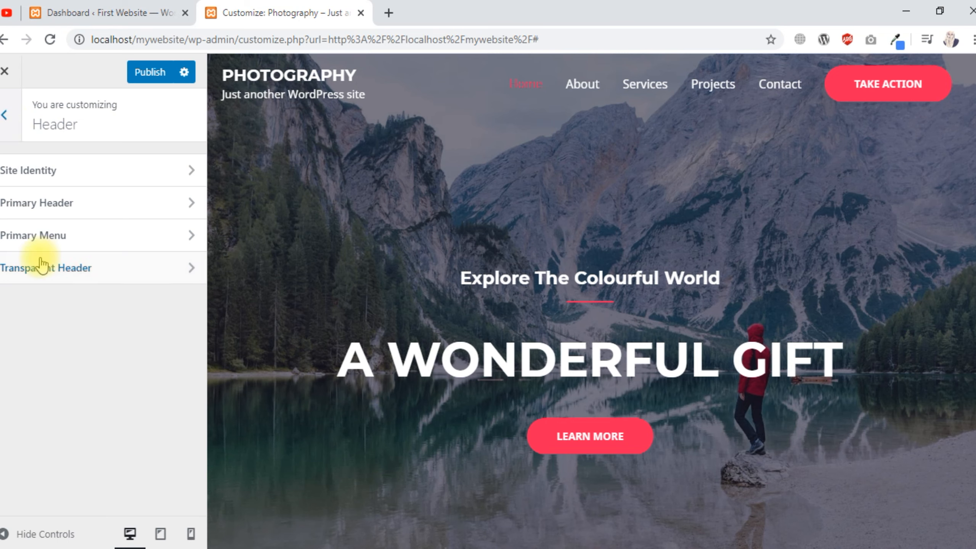
pyautogui.click(5, 115)
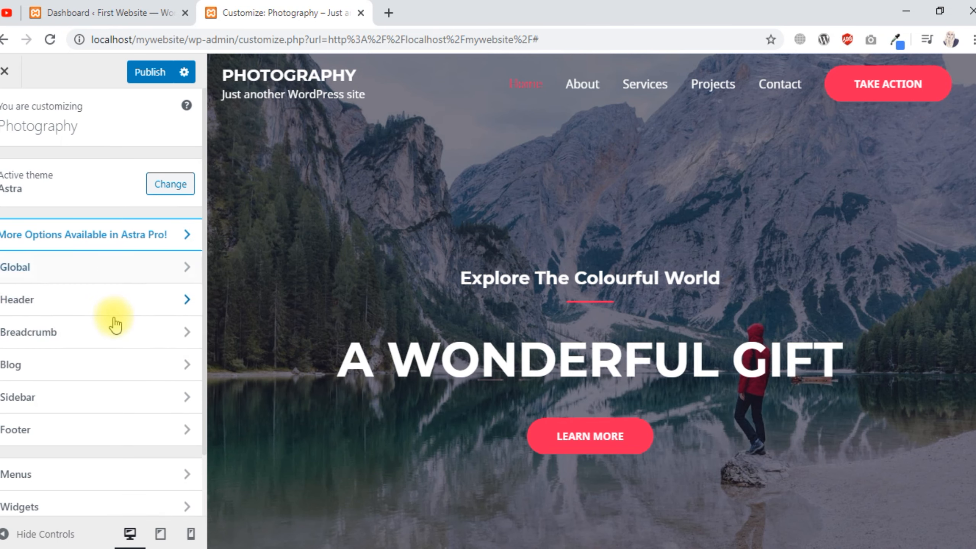
pyautogui.click(147, 82)
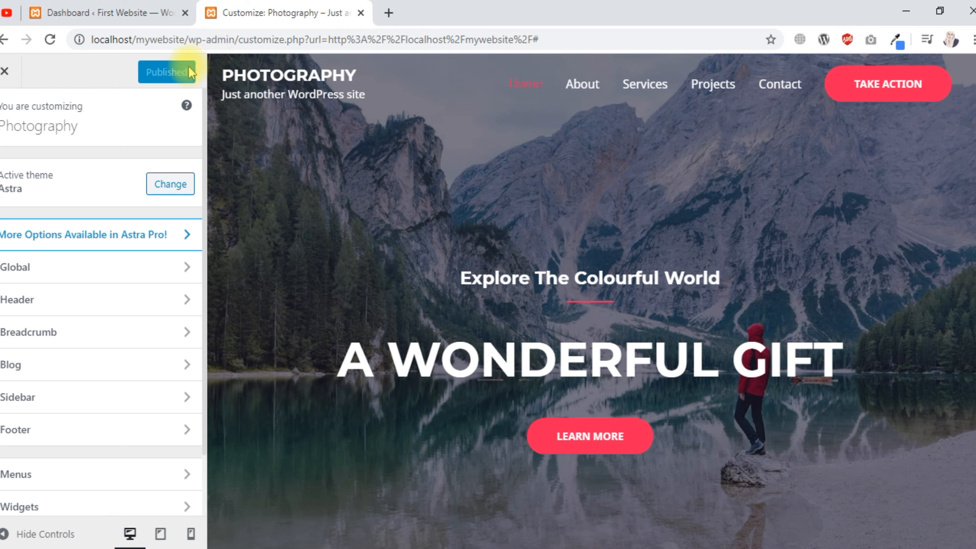
# Visit the live site from the WordPress dashboard and open its home page for editing with Elementor
pyautogui.click(133, 13)
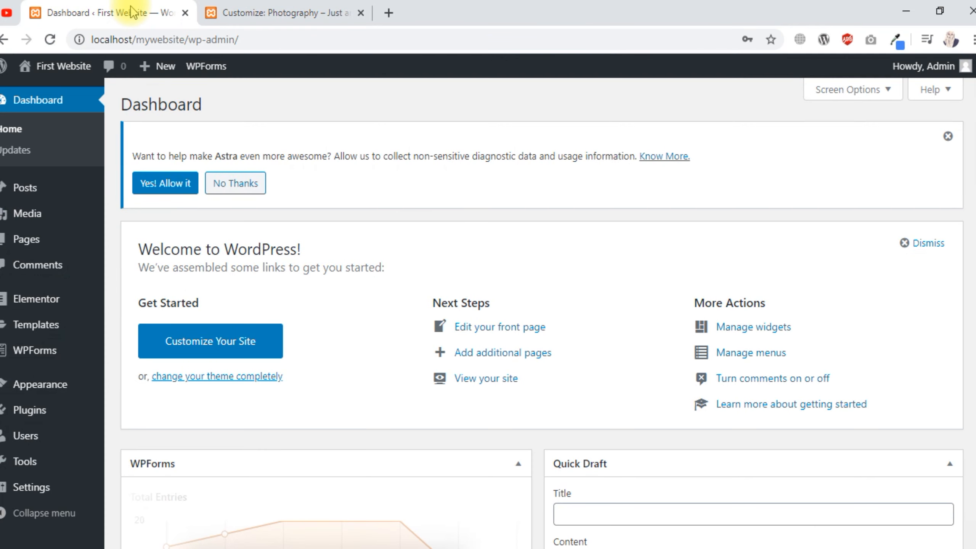
pyautogui.moveTo(50, 66)
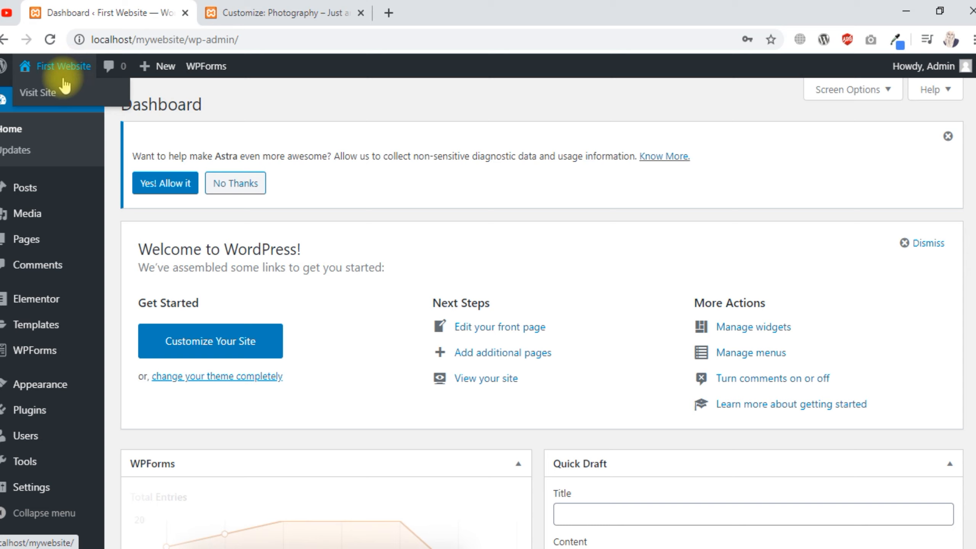
pyautogui.click(44, 93)
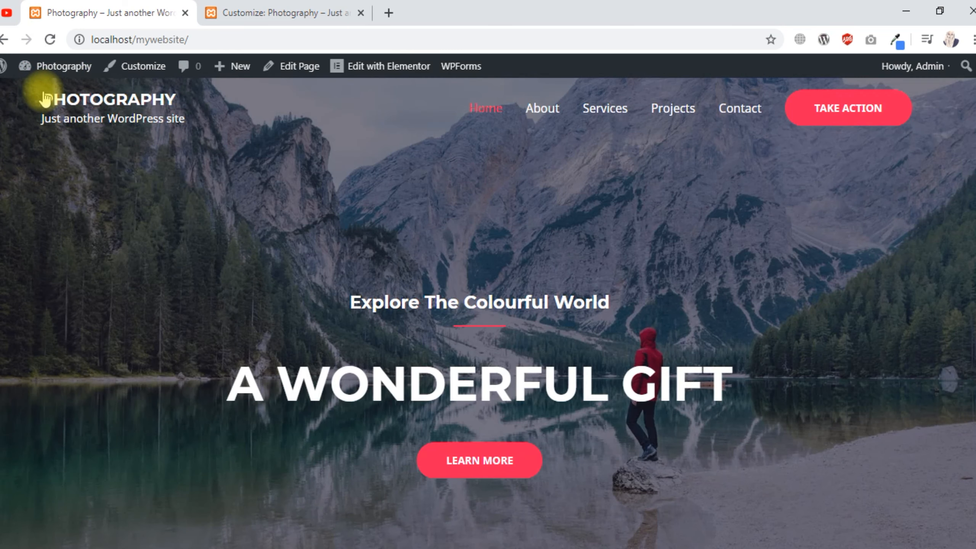
pyautogui.click(389, 71)
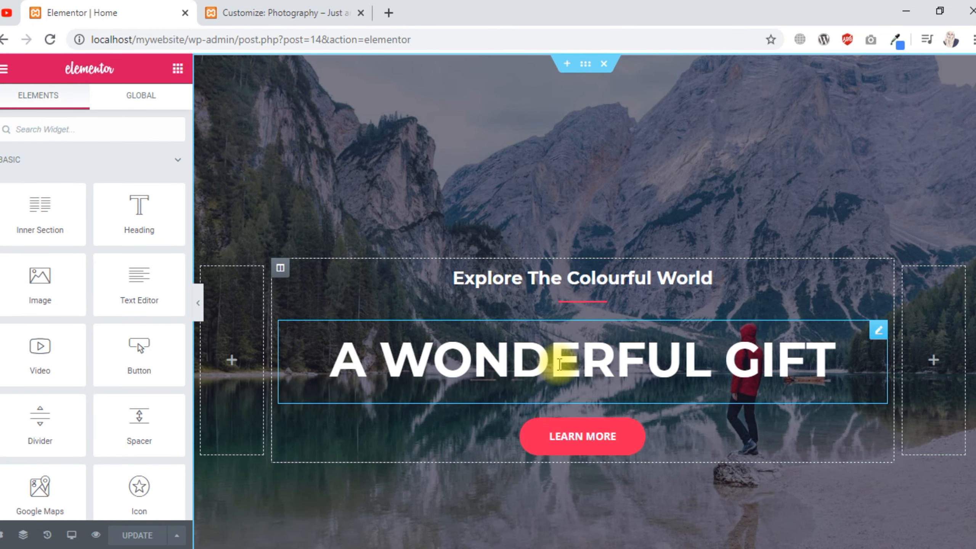
# Replace the text of the main heading "A Wonderful Gift" with "Development"
pyautogui.click(559, 363)
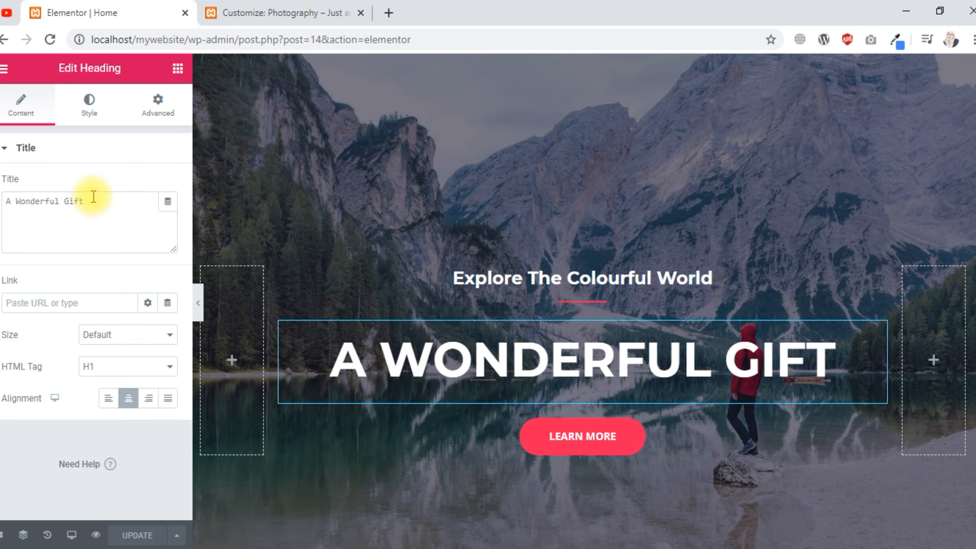
pyautogui.click(502, 369)
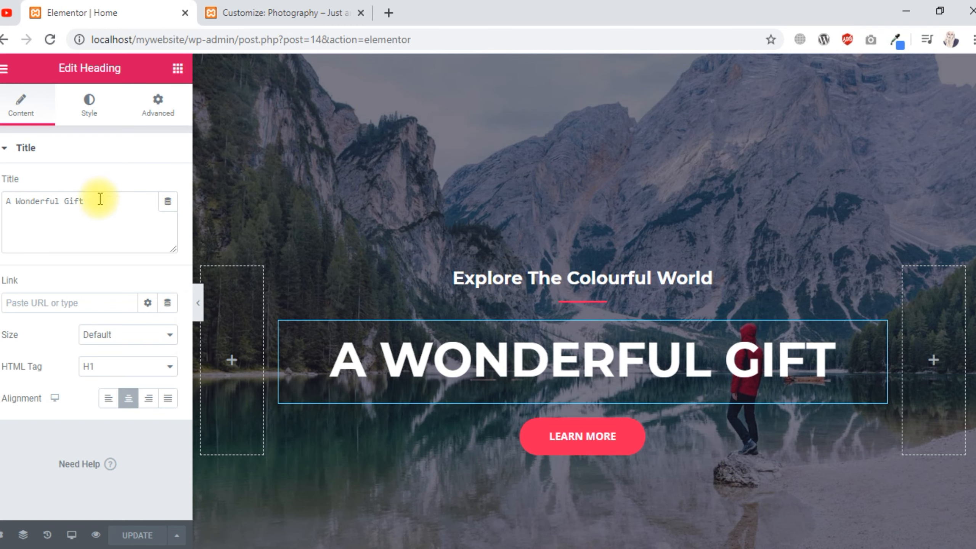
pyautogui.moveTo(86, 201); pyautogui.dragTo(1, 207)
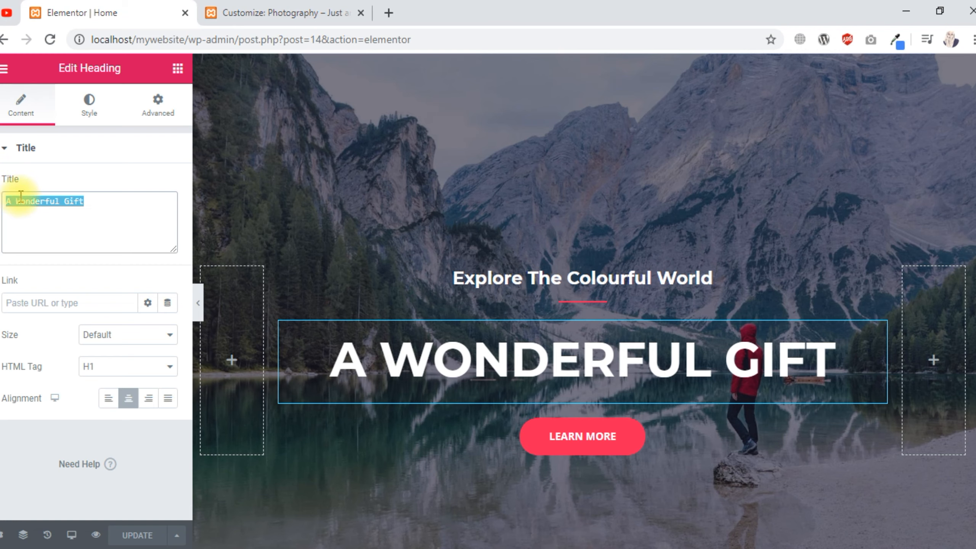
pyautogui.write('Deve;')
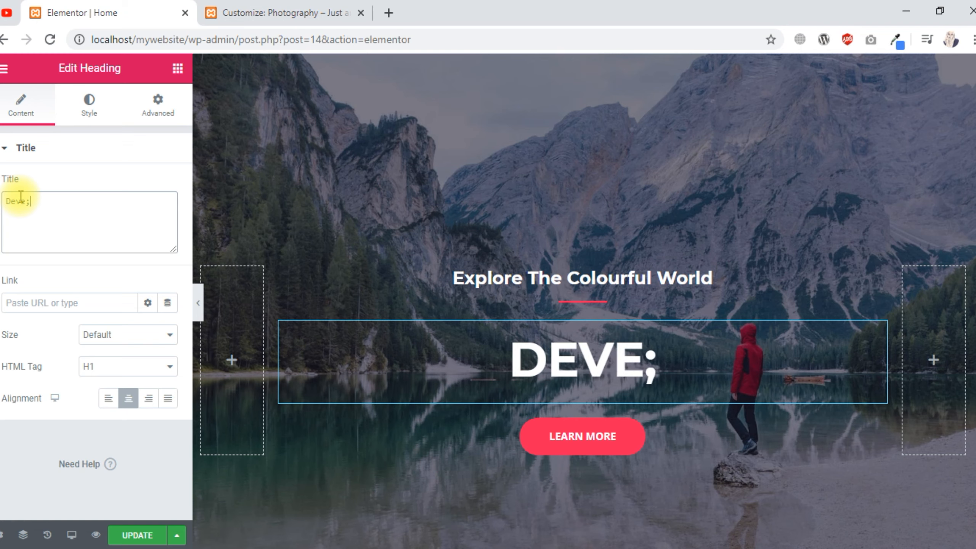
pyautogui.press('BackSpace')
pyautogui.write('lopment')
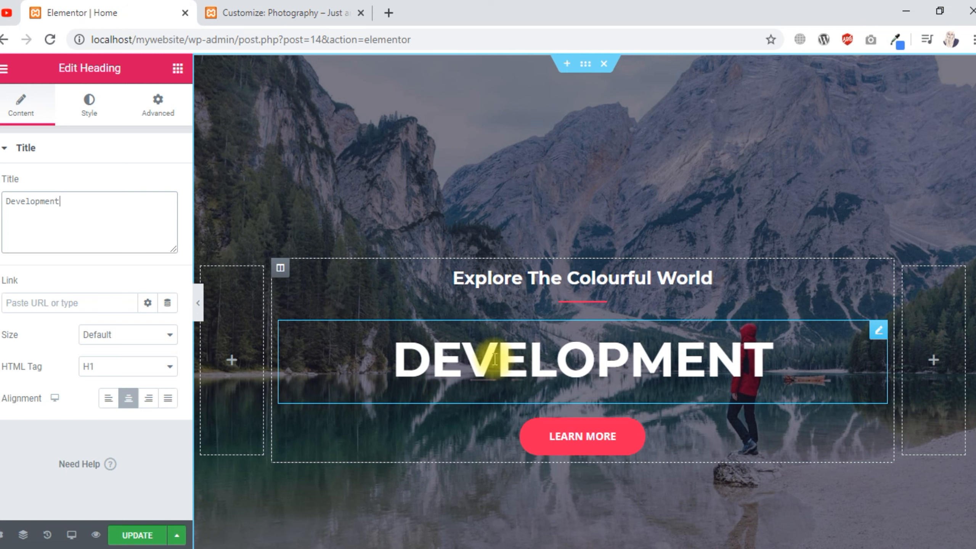
pyautogui.click(74, 302)
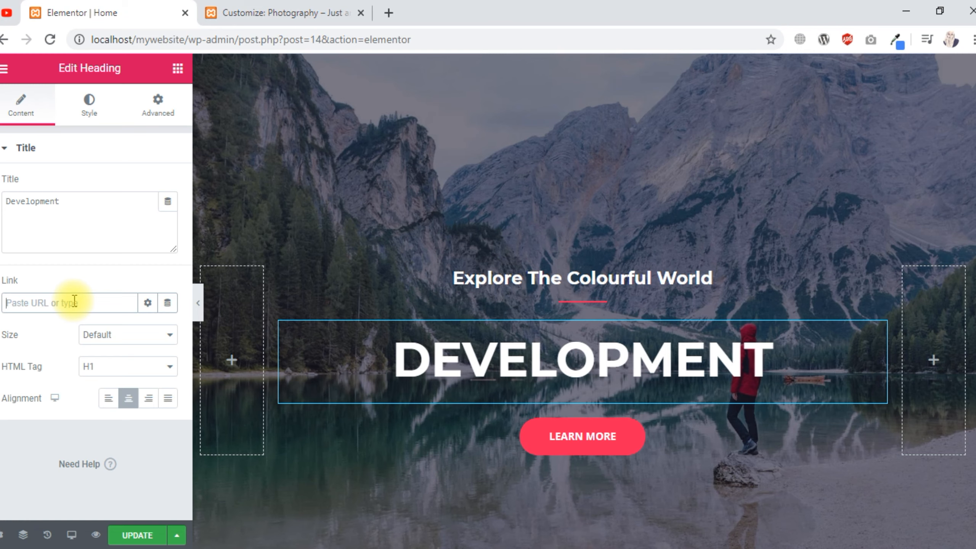
pyautogui.write('www.google.com')
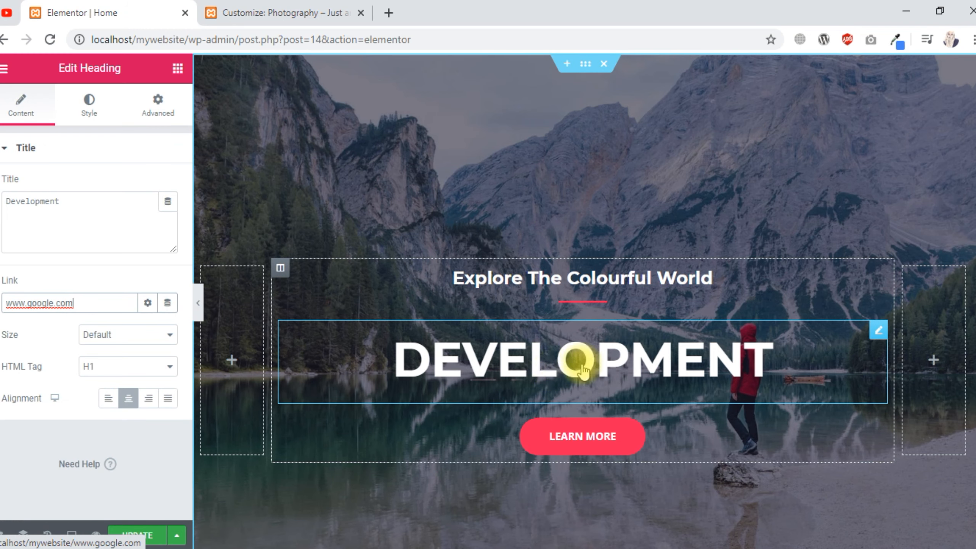
pyautogui.moveTo(111, 303); pyautogui.dragTo(10, 284)
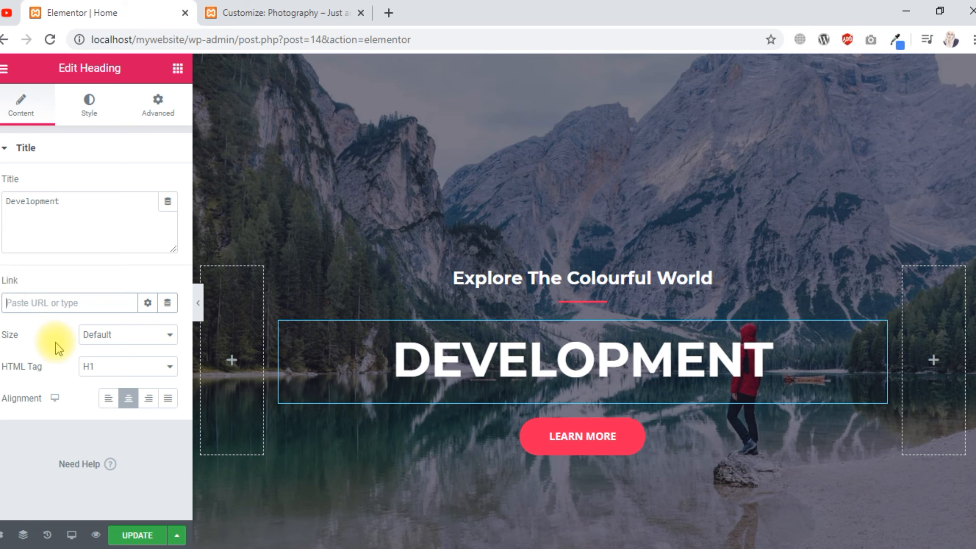
pyautogui.write('-')
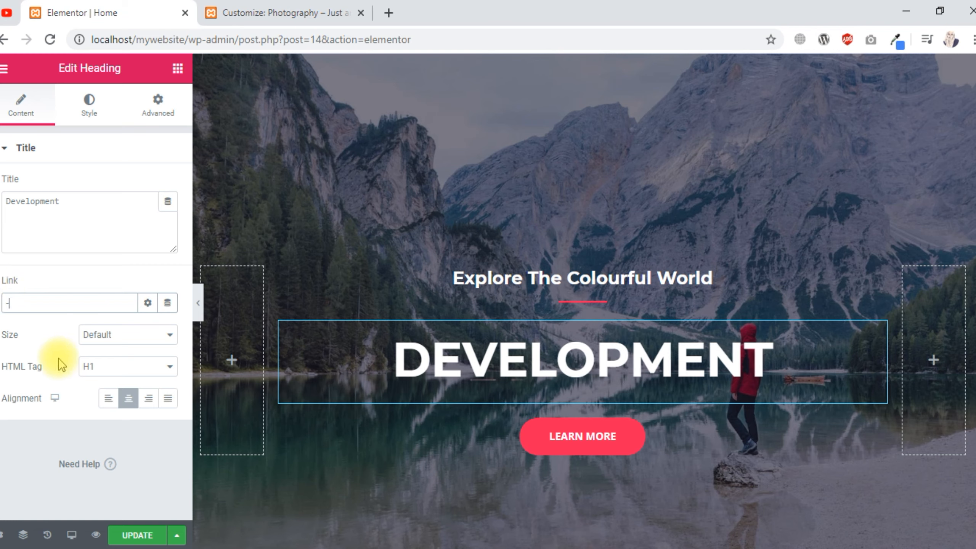
pyautogui.press('BackSpace')
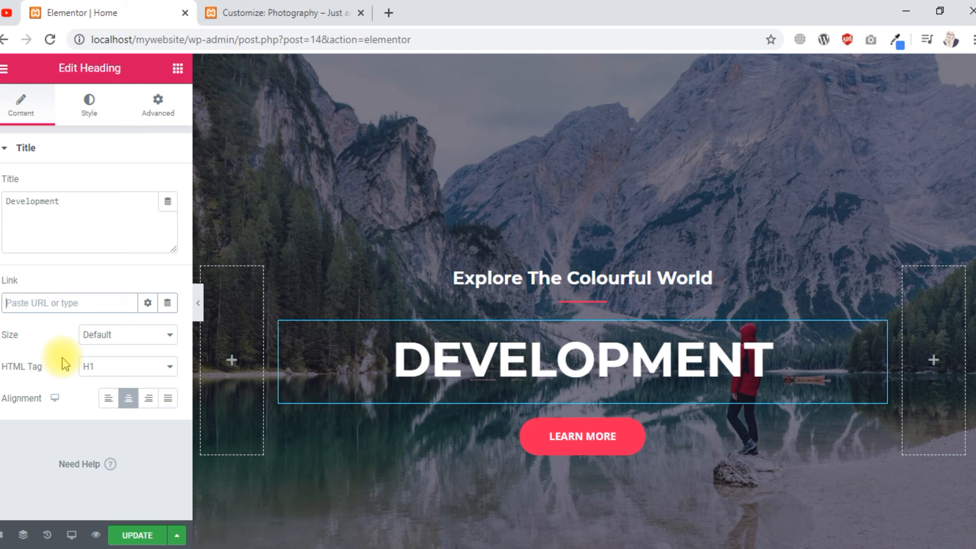
# Try the sizes Small, Medium, Large, XL and XXL on the Development heading, and set the size back to Default
pyautogui.click(120, 338)
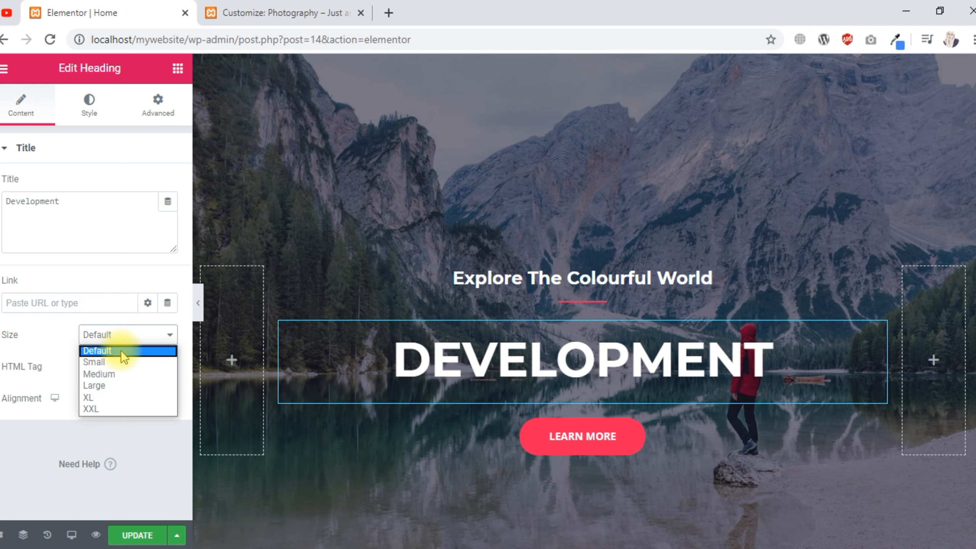
pyautogui.click(123, 362)
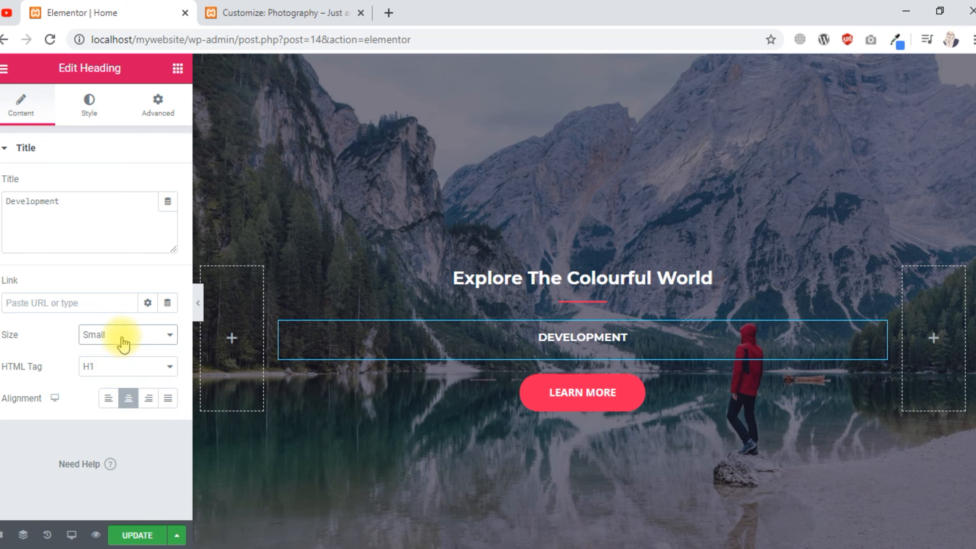
pyautogui.click(123, 337)
pyautogui.click(116, 371)
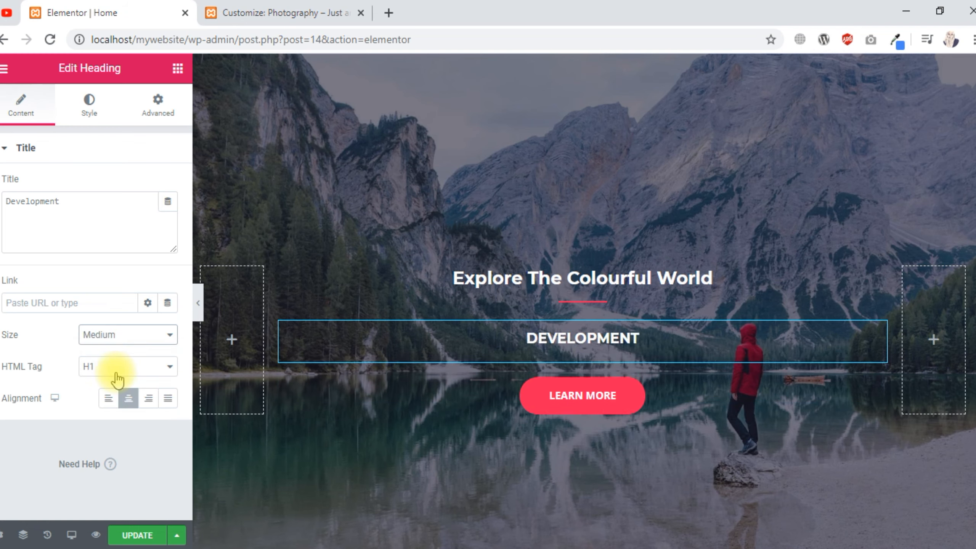
pyautogui.click(131, 336)
pyautogui.click(129, 382)
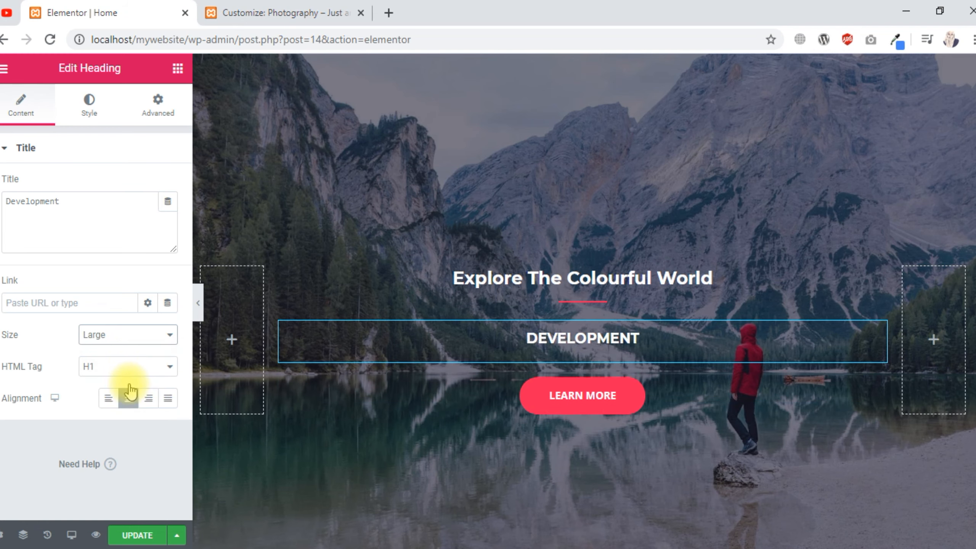
pyautogui.click(131, 337)
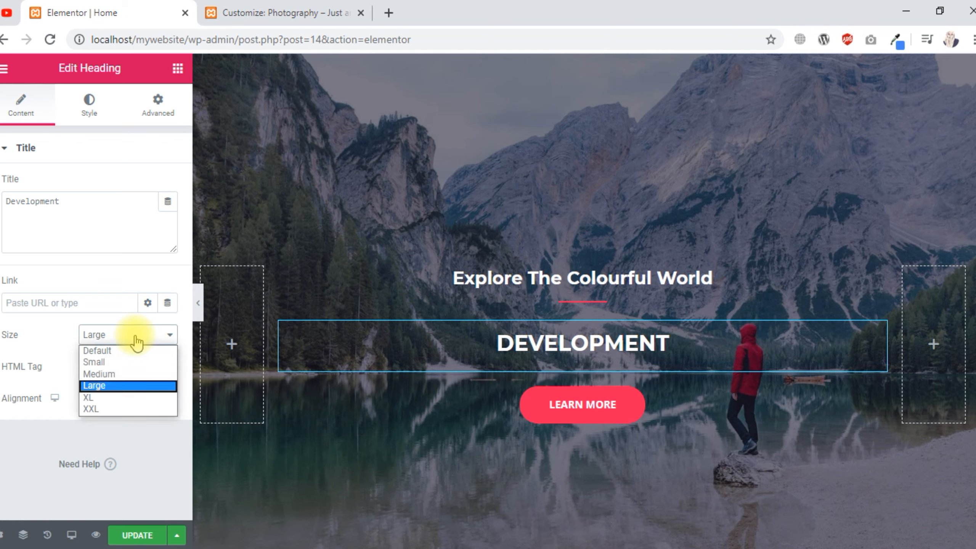
pyautogui.click(131, 399)
pyautogui.click(131, 336)
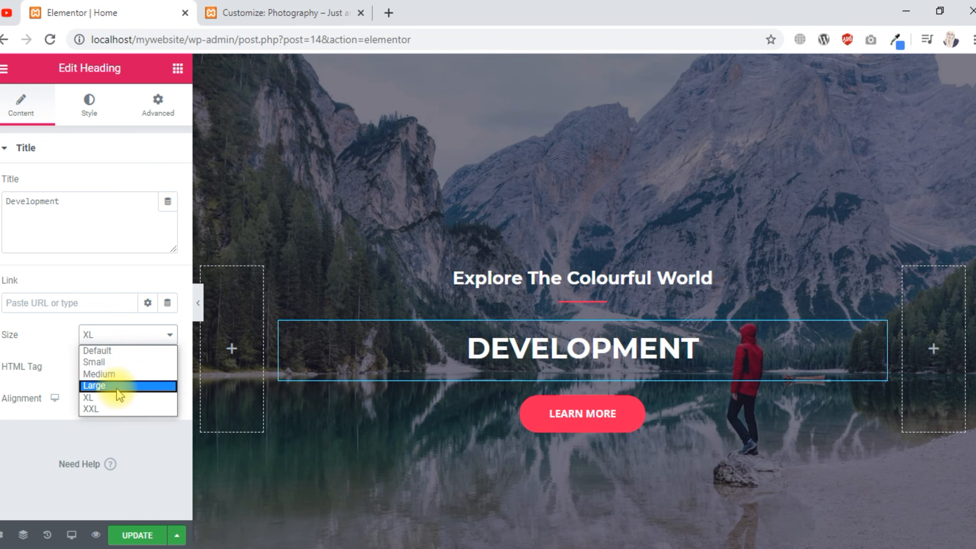
pyautogui.click(108, 407)
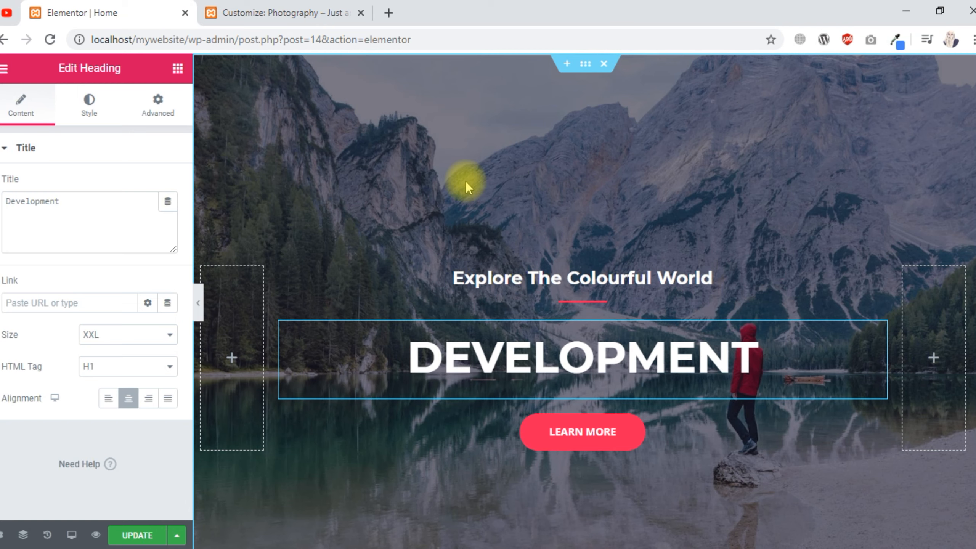
pyautogui.click(139, 340)
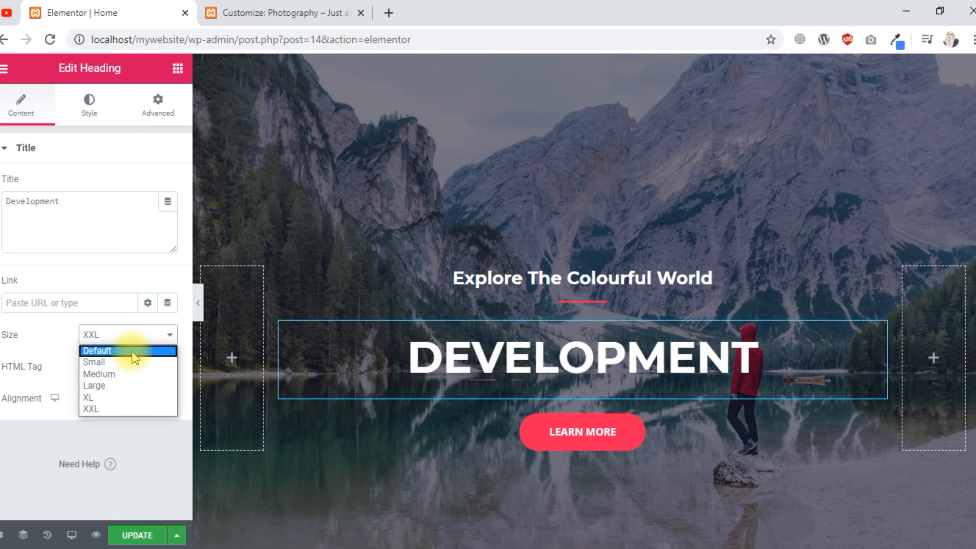
pyautogui.click(132, 351)
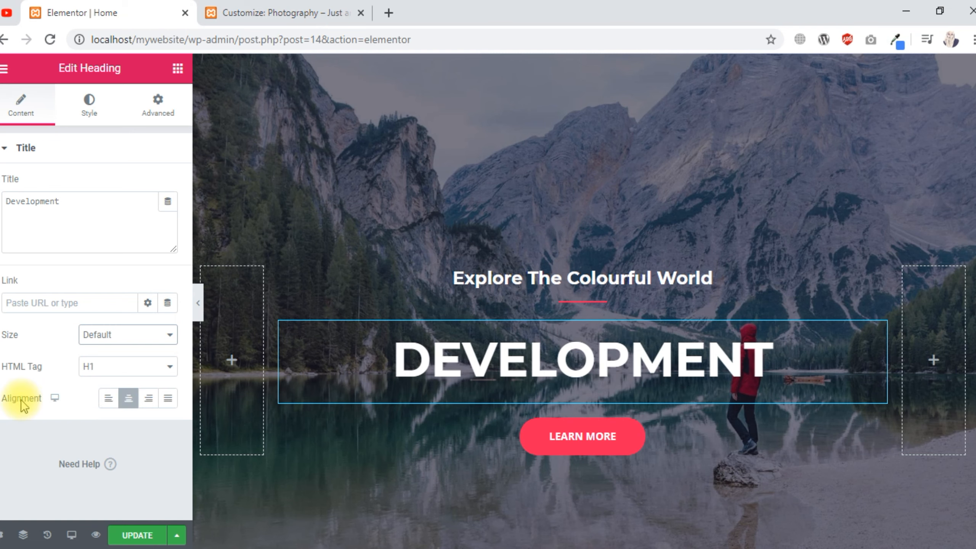
# Try H3, H5 and H6 as the Development heading's HTML tag, and set the tag back to H1
pyautogui.click(116, 368)
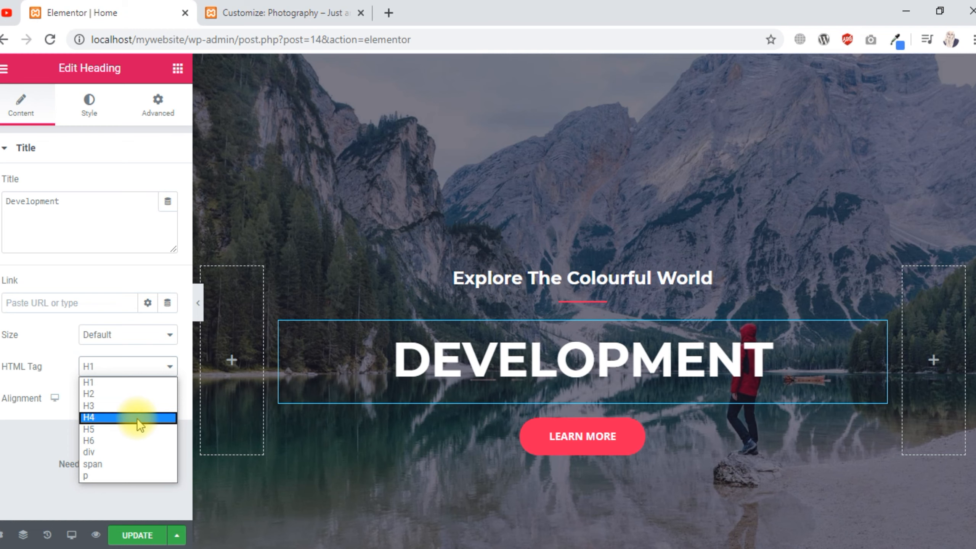
pyautogui.click(127, 382)
pyautogui.click(123, 367)
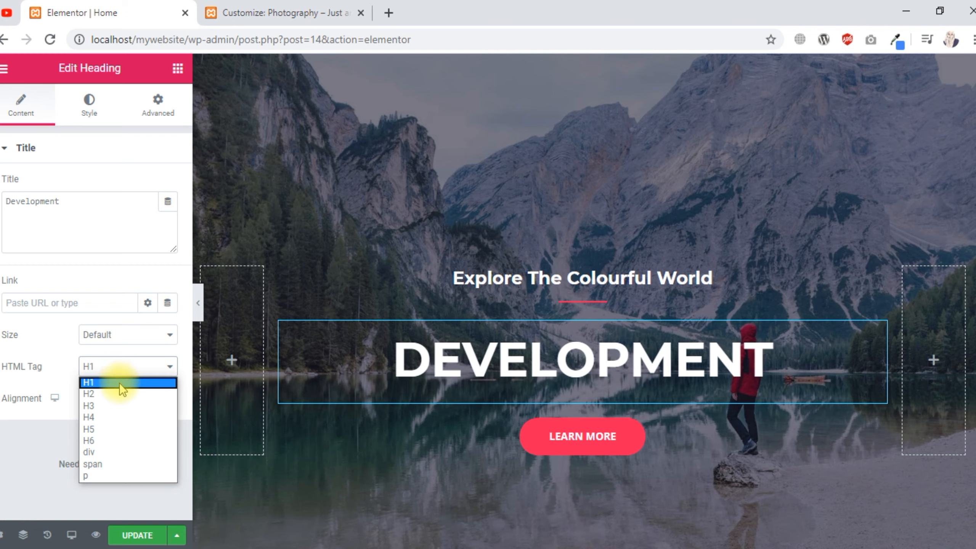
pyautogui.click(119, 404)
pyautogui.click(122, 366)
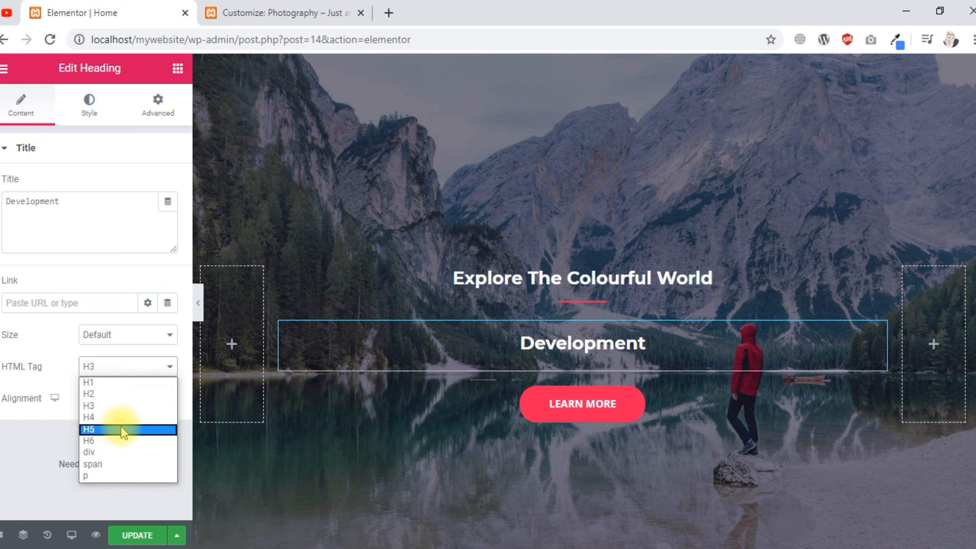
pyautogui.click(121, 430)
pyautogui.click(121, 367)
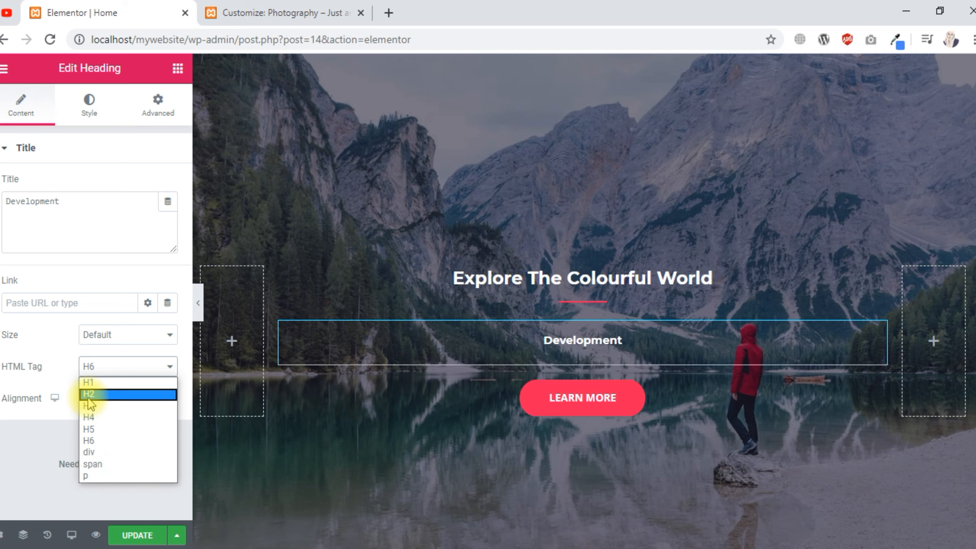
pyautogui.click(92, 367)
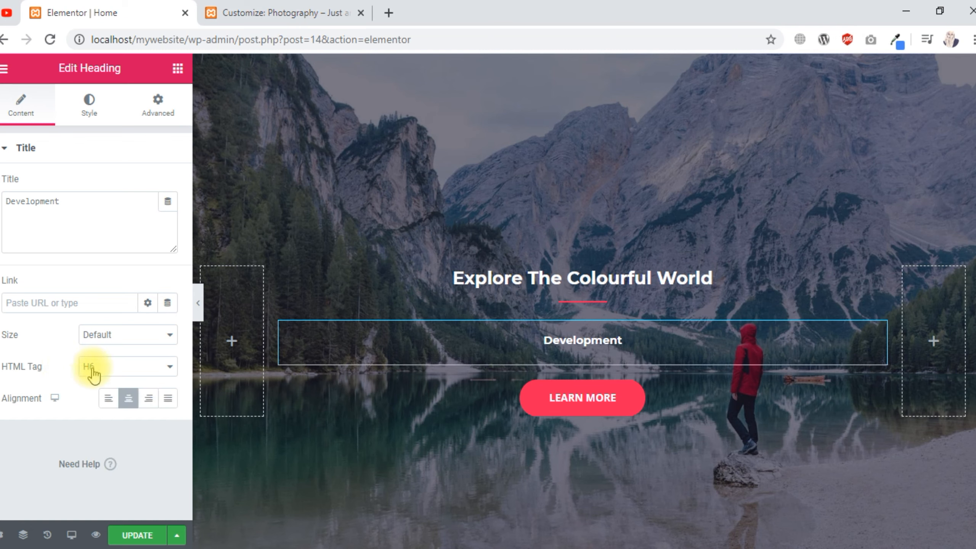
pyautogui.click(101, 367)
pyautogui.click(104, 382)
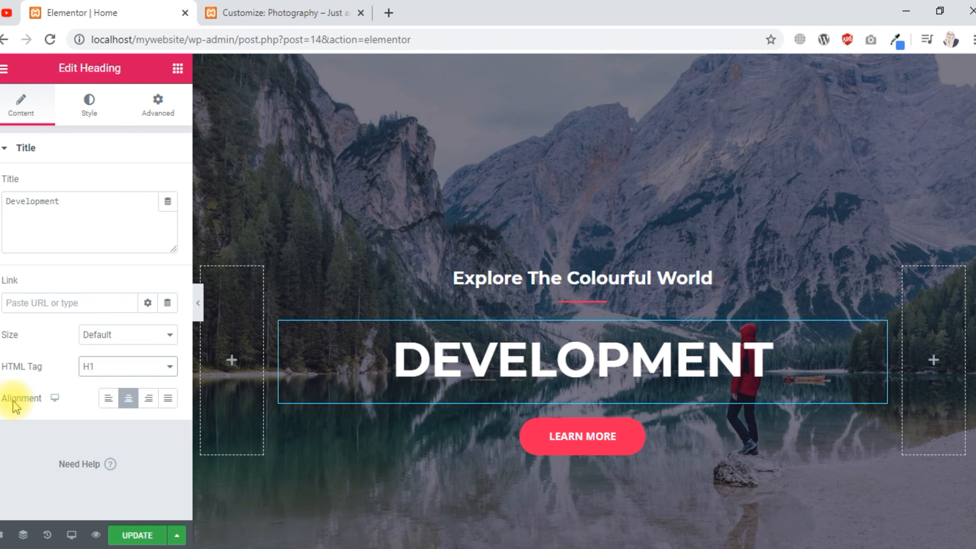
# Try left, center and right alignment for the Development heading, and set it to justified
pyautogui.click(109, 400)
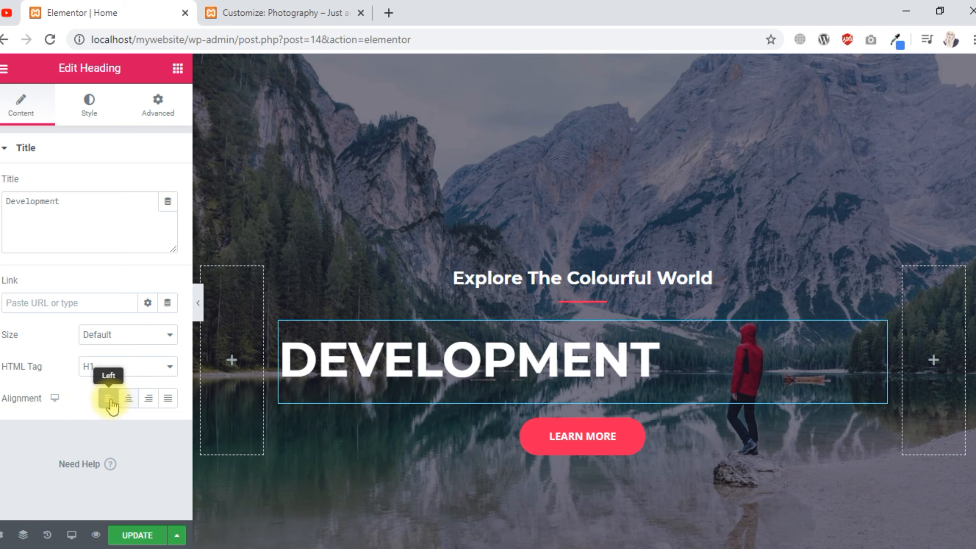
pyautogui.click(129, 400)
pyautogui.click(148, 400)
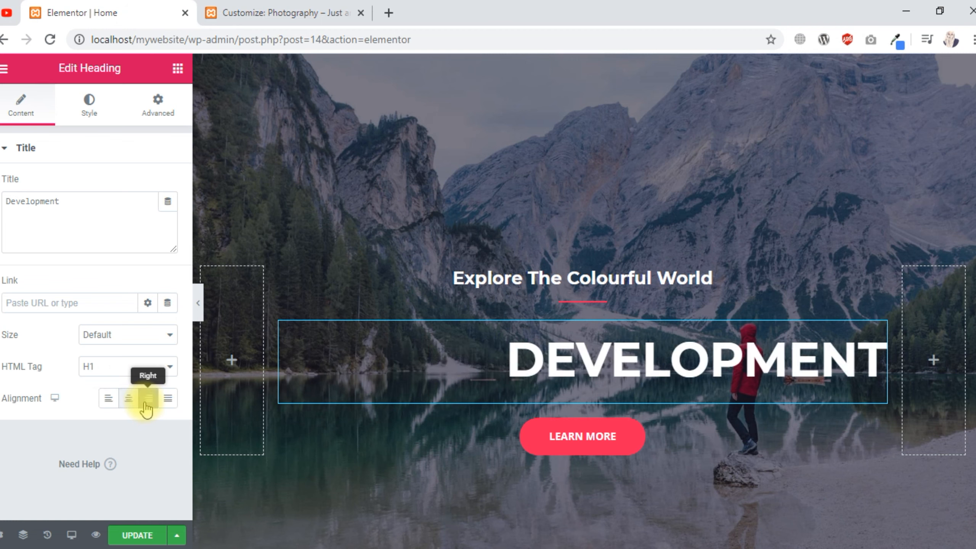
pyautogui.click(168, 402)
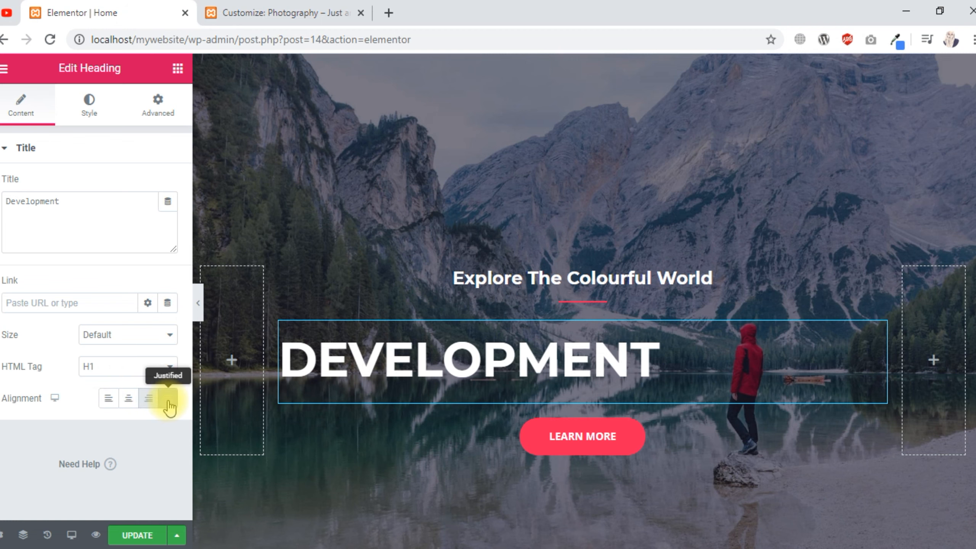
# Preview the page with the editing panel hidden, restore the panel, and center-align the Development heading
pyautogui.click(199, 303)
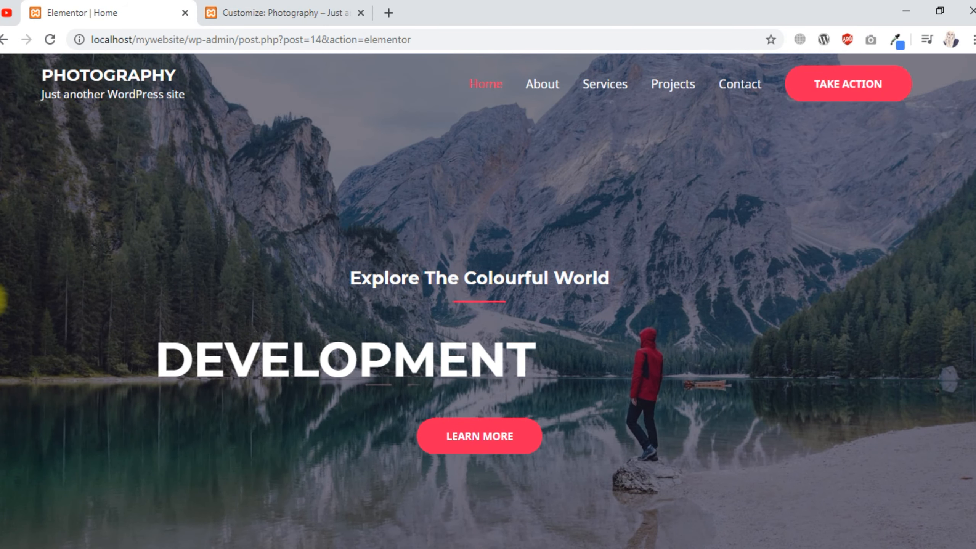
pyautogui.click(2, 299)
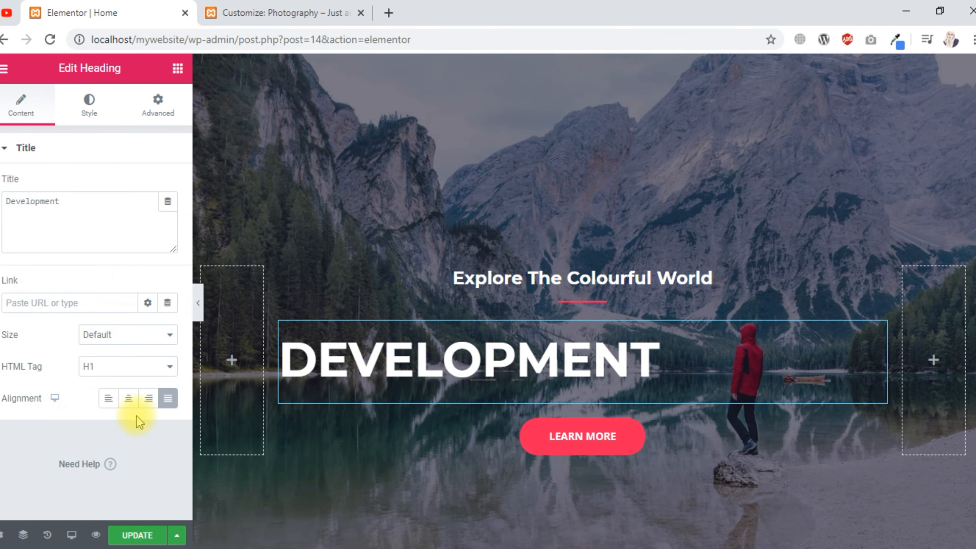
pyautogui.click(128, 399)
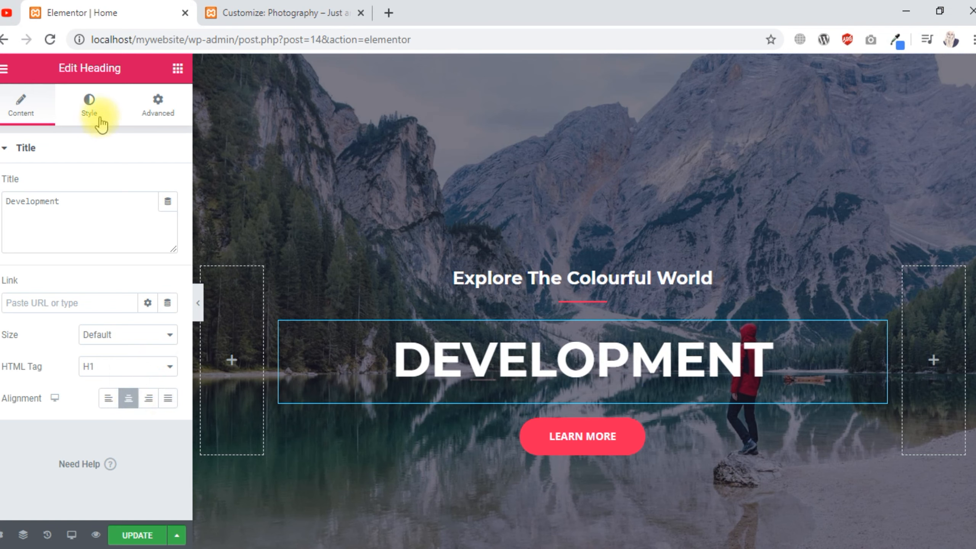
# Try the text colors #4054B2 and #54595F on the Development heading, and set the color back to #FFFFFF
pyautogui.moveTo(517, 355); pyautogui.dragTo(636, 371)
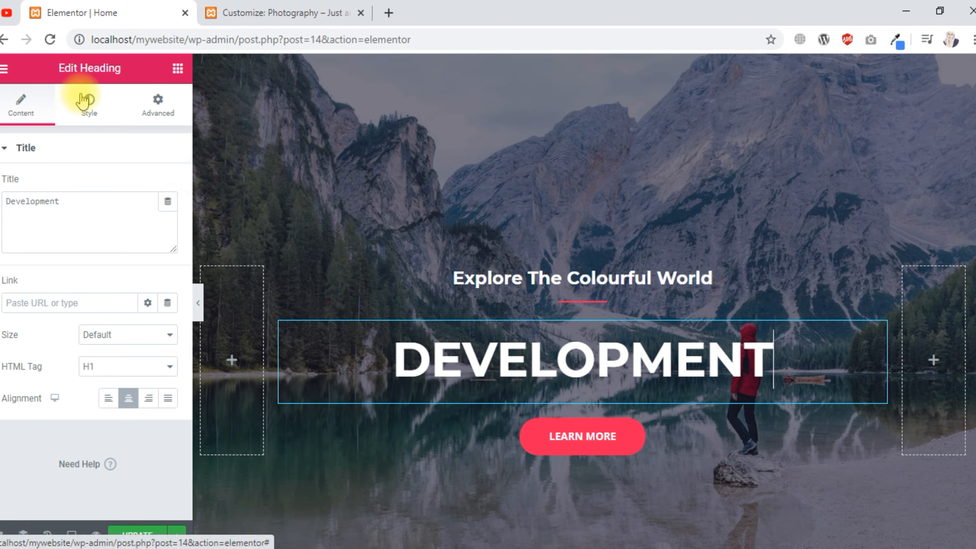
pyautogui.click(89, 116)
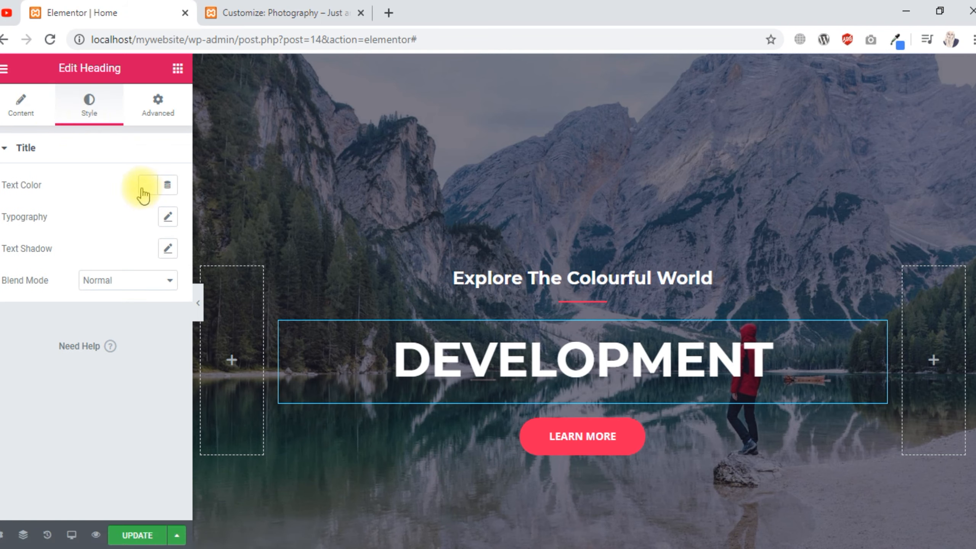
pyautogui.click(154, 191)
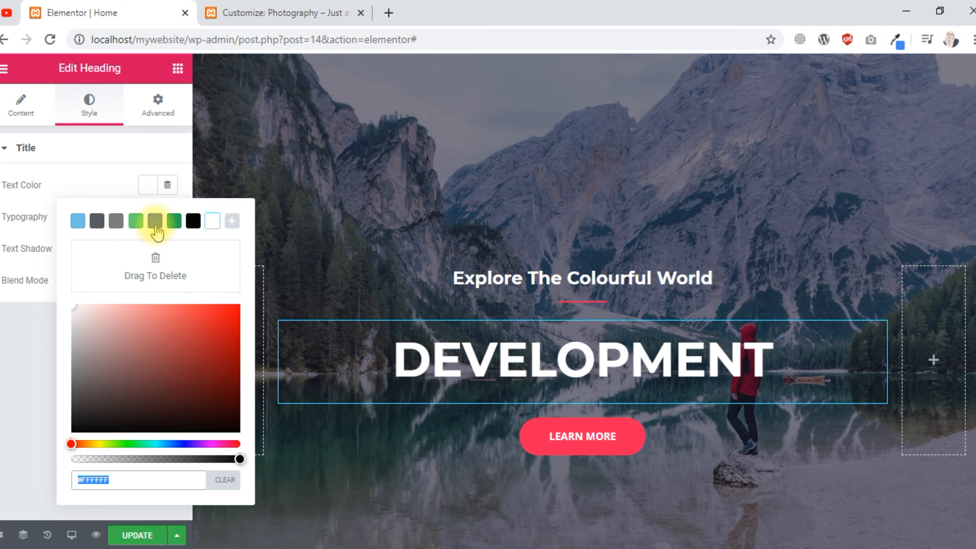
pyautogui.write('#4054B2')
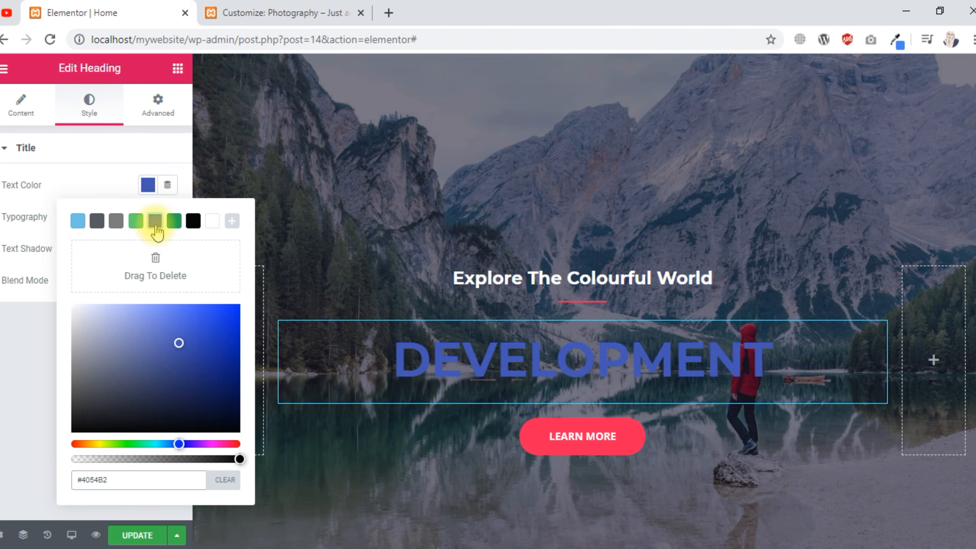
pyautogui.click(101, 225)
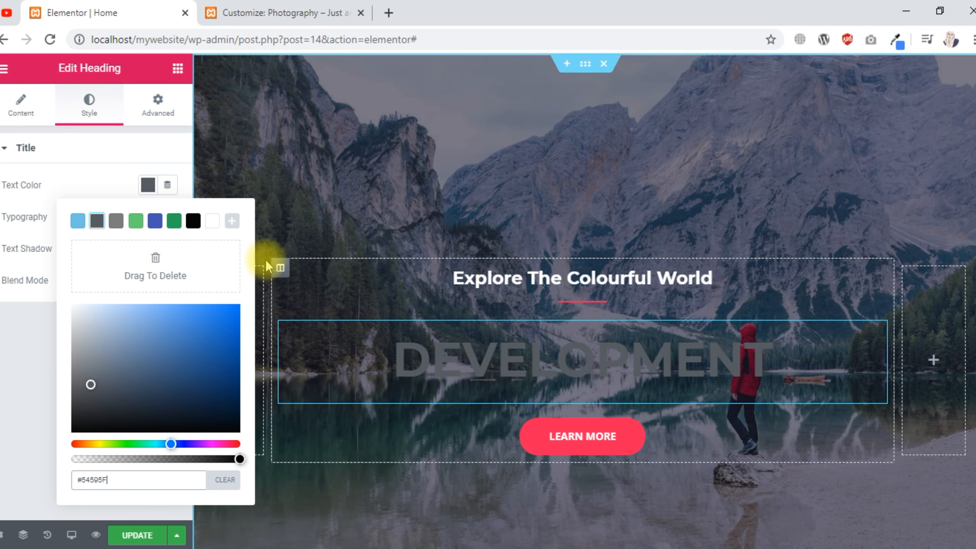
pyautogui.click(210, 225)
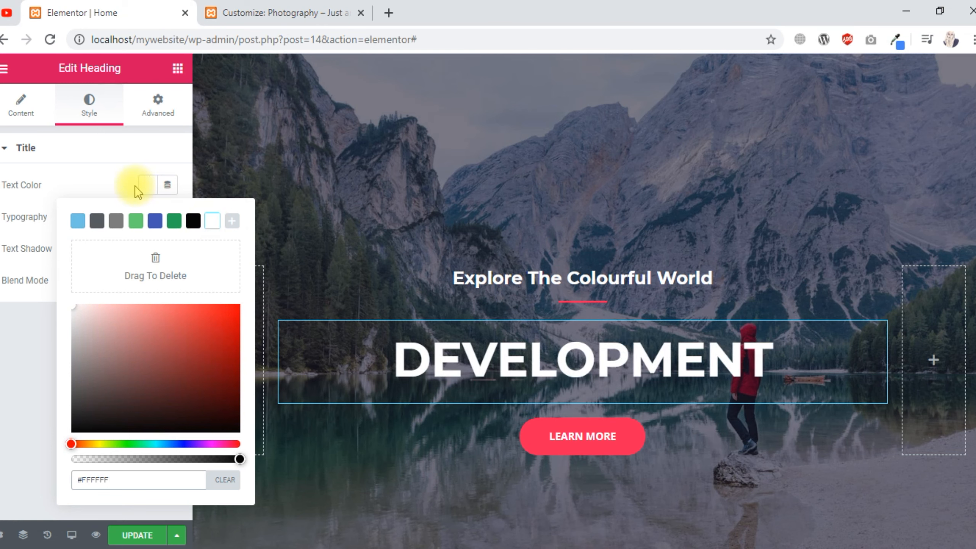
pyautogui.click(87, 178)
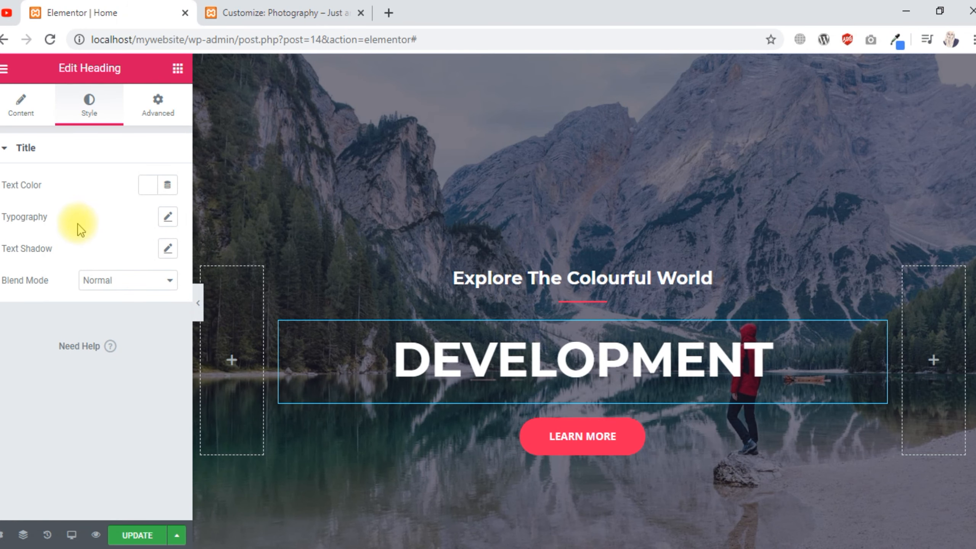
# Try the font families Caveat and Chenla in the Development heading's typography, and set the family back to Default
pyautogui.click(169, 223)
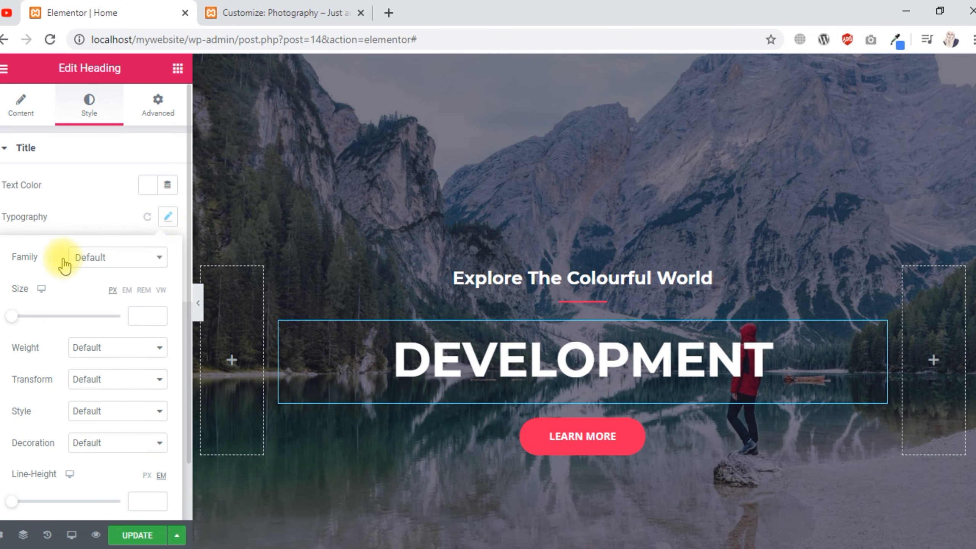
pyautogui.click(157, 260)
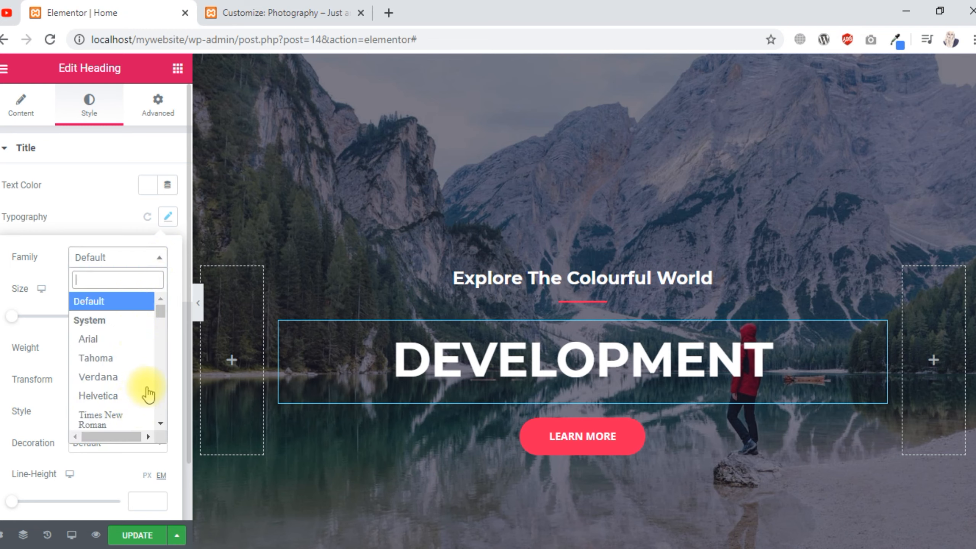
pyautogui.moveTo(162, 312); pyautogui.dragTo(162, 332)
pyautogui.scroll(2, 133, 338)
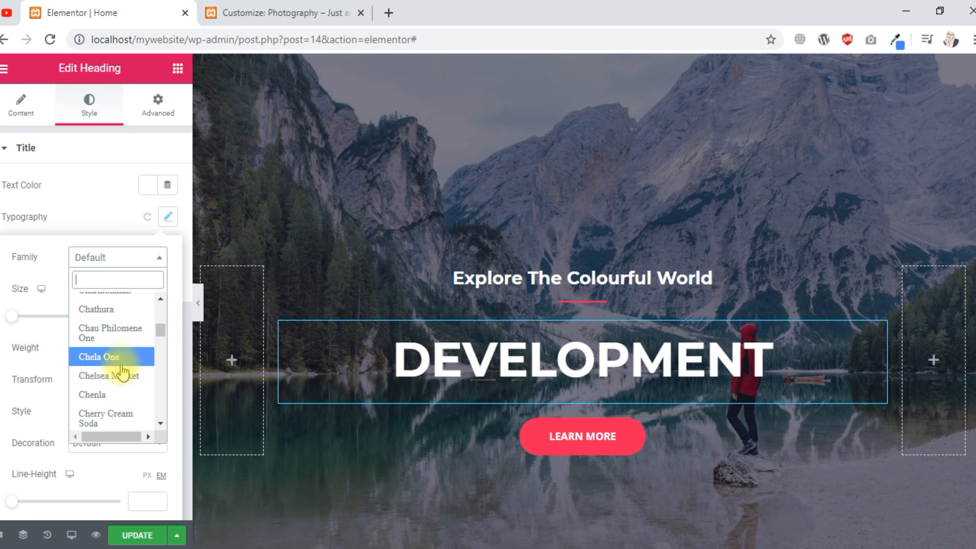
pyautogui.scroll(3, 123, 372)
pyautogui.click(111, 358)
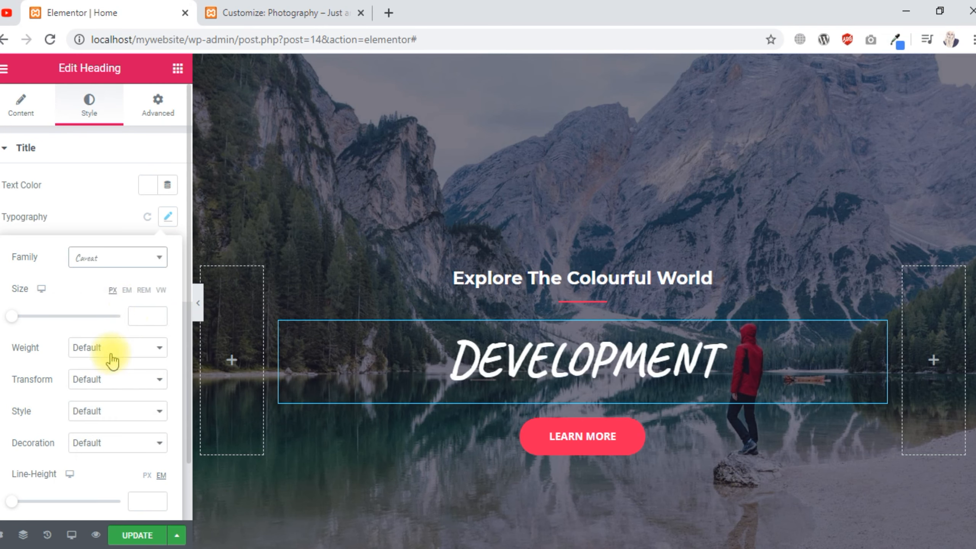
pyautogui.click(160, 263)
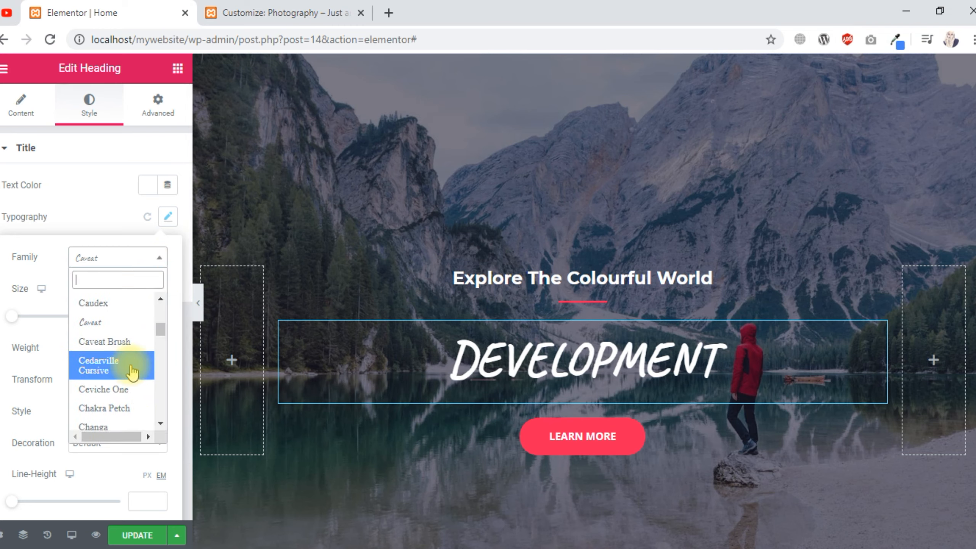
pyautogui.scroll(-3, 132, 383)
pyautogui.click(131, 366)
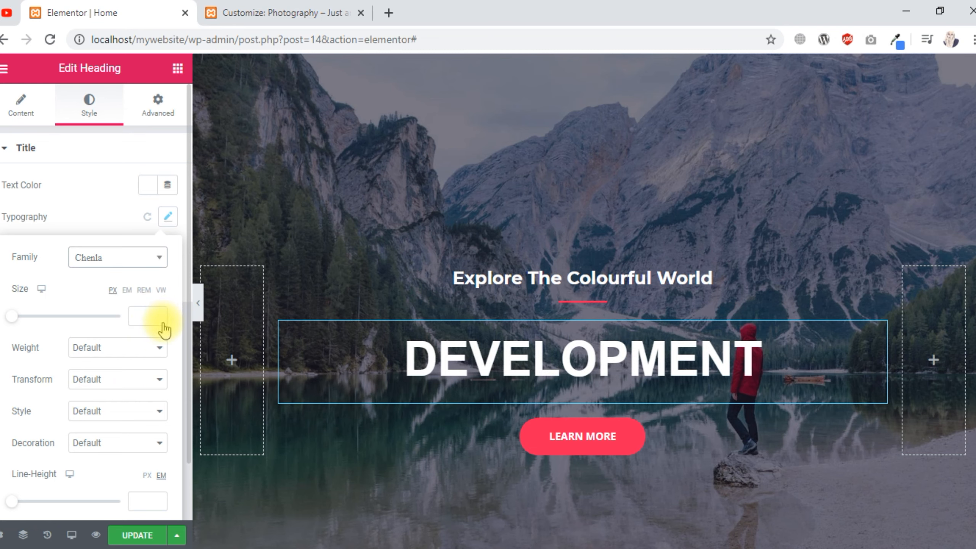
pyautogui.moveTo(160, 330); pyautogui.dragTo(159, 304)
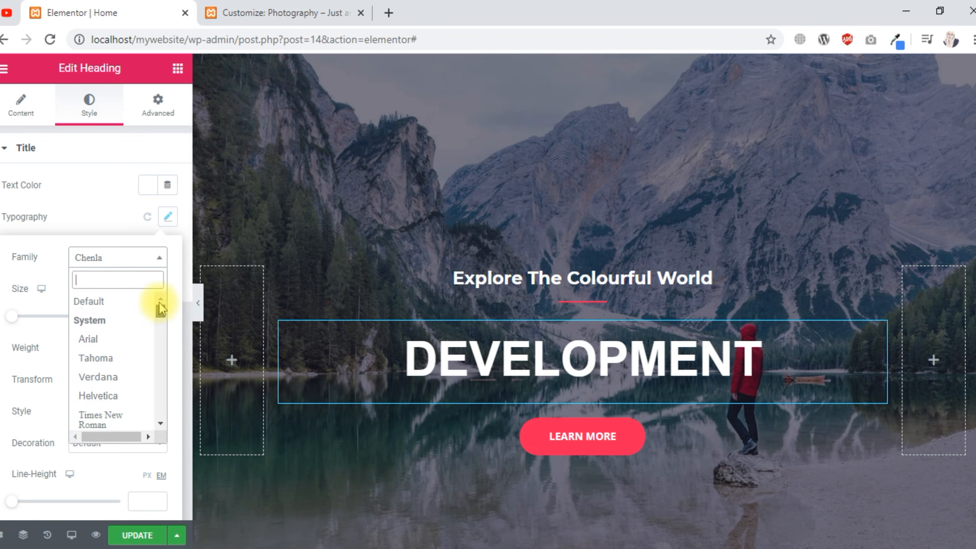
pyautogui.click(130, 301)
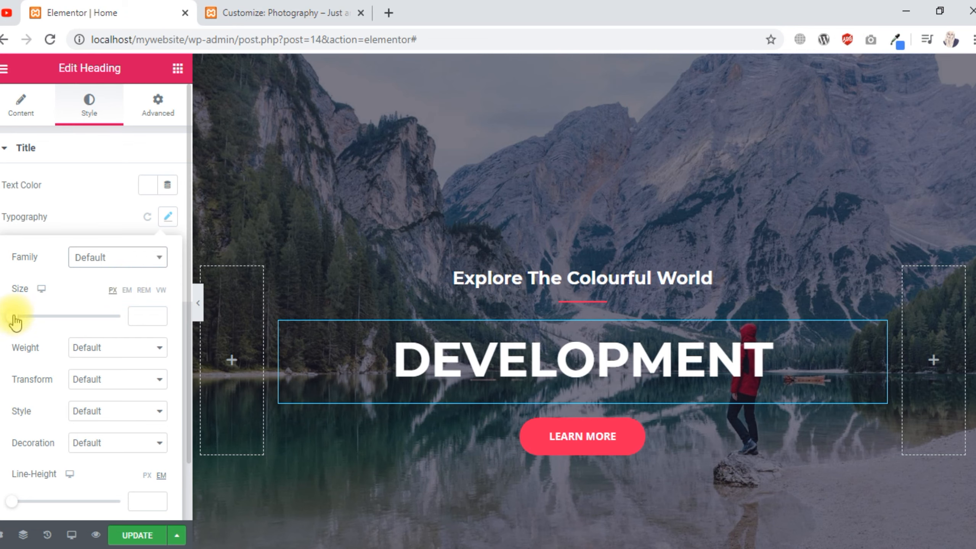
# Try a typography size of 67 px on the Development heading, clear the size again, and close the typography settings
pyautogui.moveTo(15, 319); pyautogui.dragTo(52, 321)
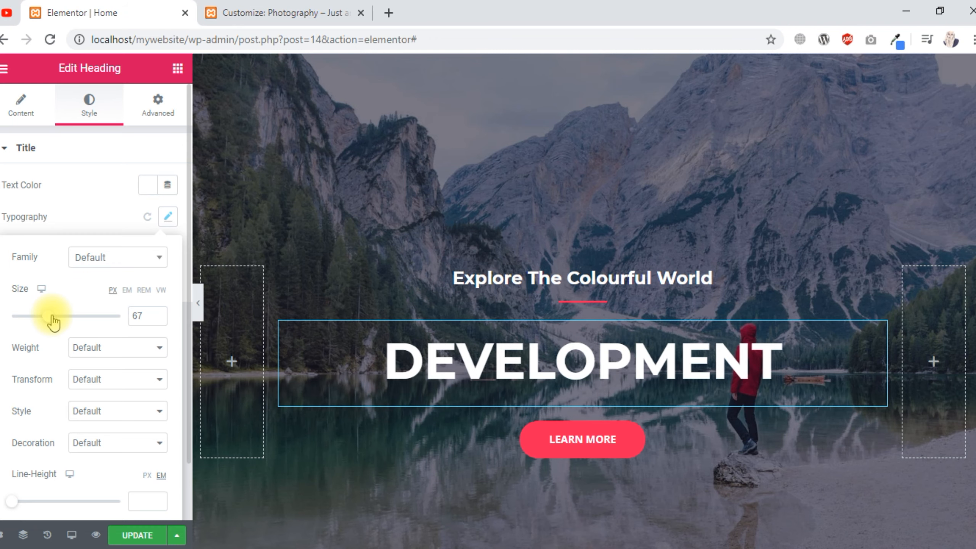
pyautogui.moveTo(52, 321)
pyautogui.mouseDown()
pyautogui.moveTo(131, 312)
pyautogui.moveTo(48, 321)
pyautogui.mouseUp()
pyautogui.doubleClick(140, 316)
pyautogui.press('BackSpace')
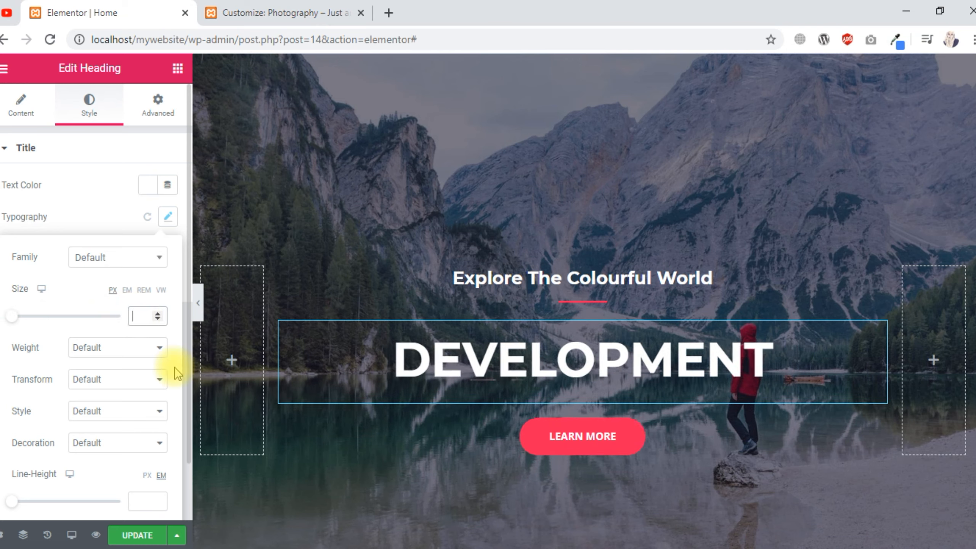
pyautogui.scroll(-2, 46, 246)
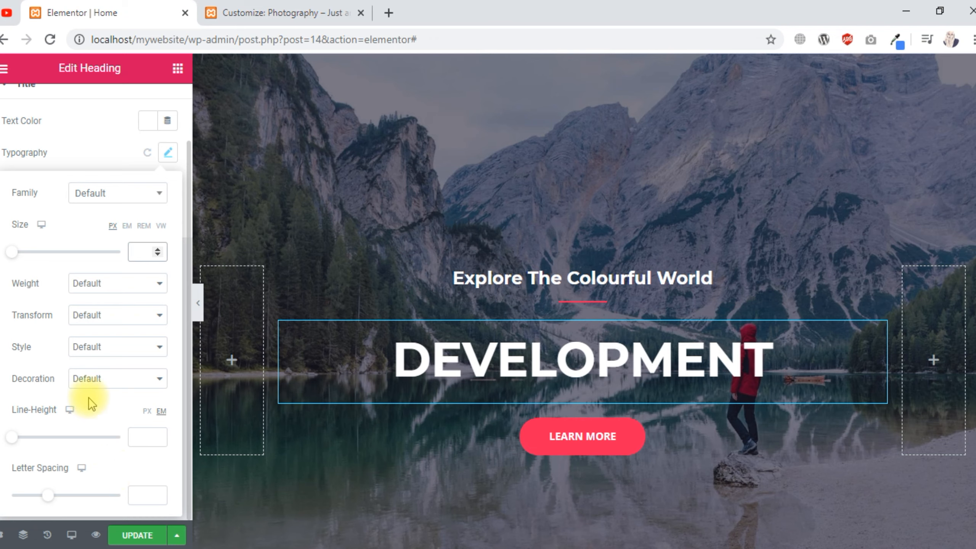
pyautogui.scroll(2, 88, 397)
pyautogui.click(99, 207)
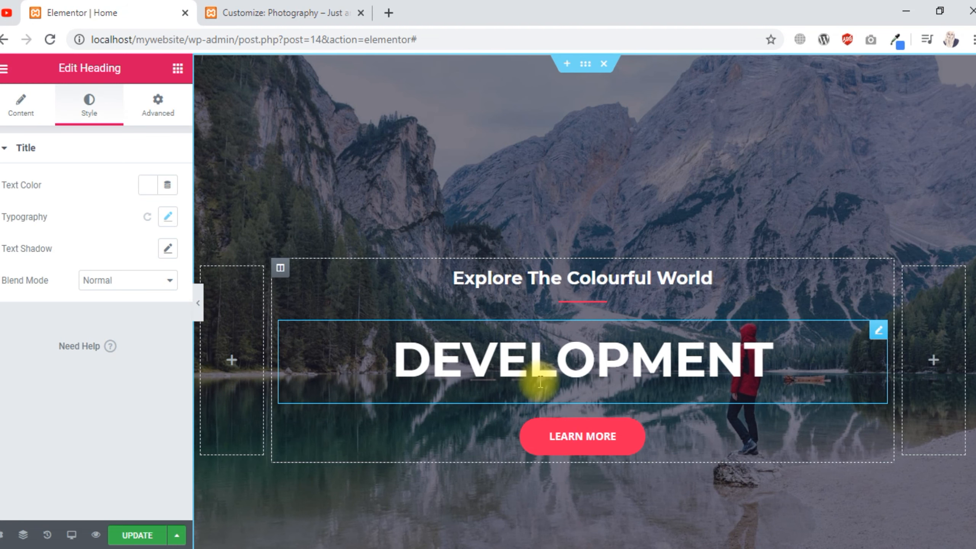
# Examine the available widgets in the element library, from the Basic group down to the WordPress group
pyautogui.click(28, 105)
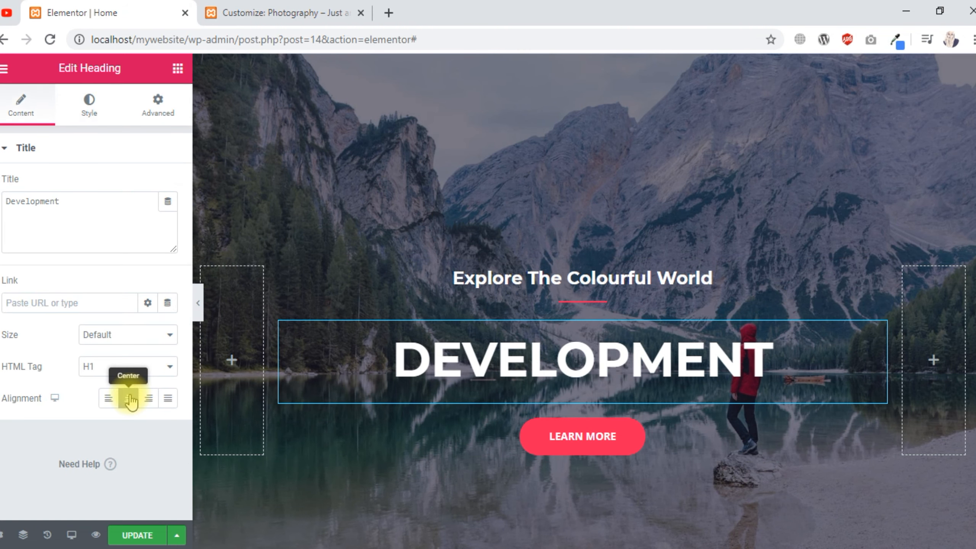
pyautogui.click(178, 75)
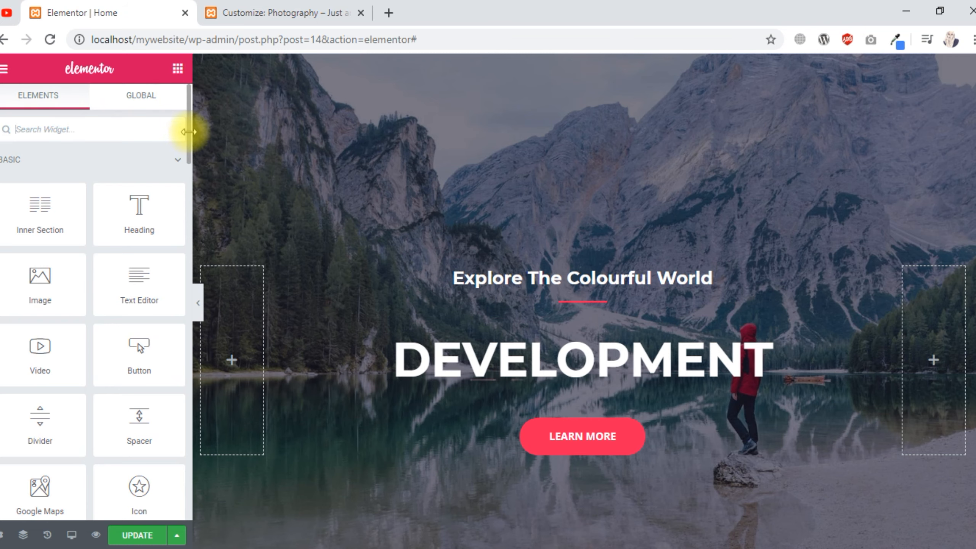
pyautogui.scroll(-2, 188, 135)
pyautogui.moveTo(189, 146); pyautogui.dragTo(191, 122)
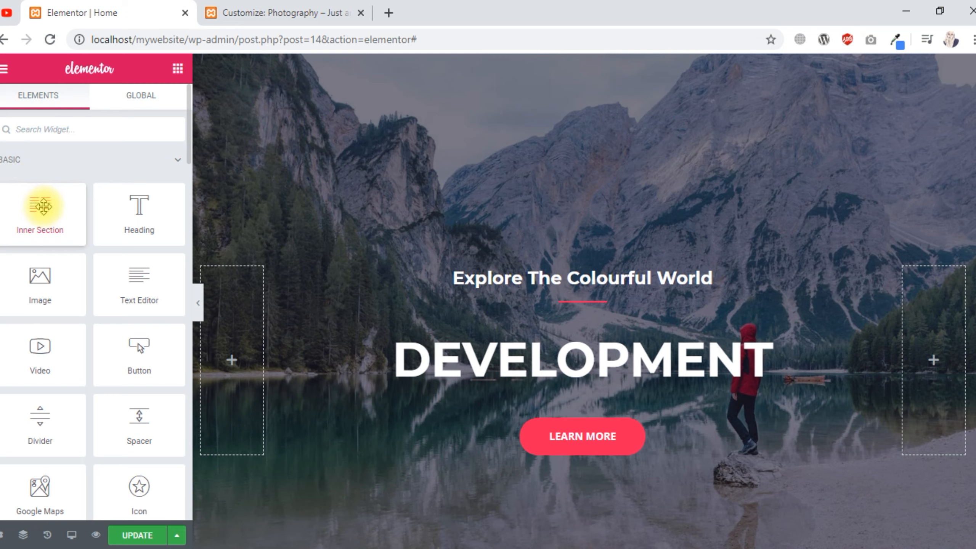
pyautogui.moveTo(42, 207)
pyautogui.mouseDown()
pyautogui.moveTo(530, 190)
pyautogui.moveTo(503, 369)
pyautogui.moveTo(415, 359)
pyautogui.moveTo(199, 285)
pyautogui.moveTo(37, 211)
pyautogui.mouseUp()
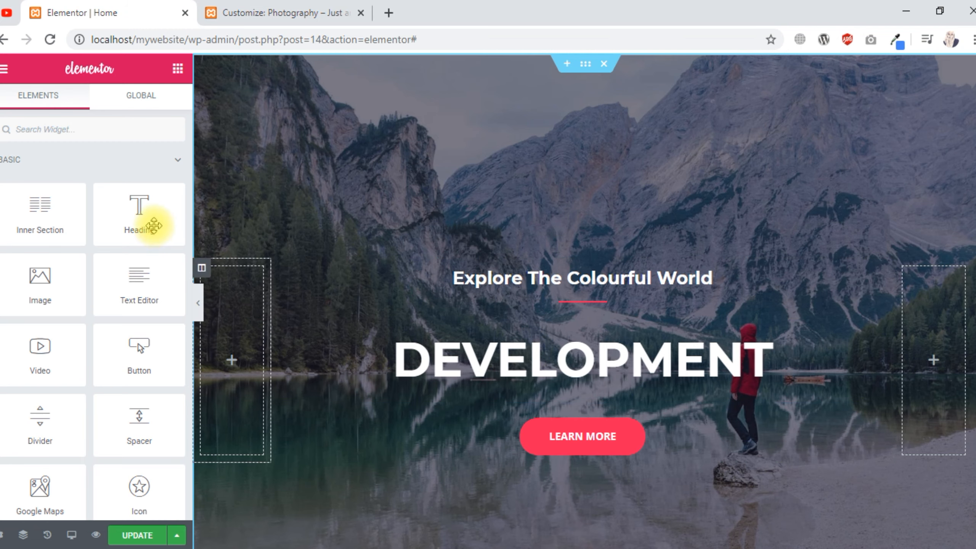
pyautogui.scroll(-10, 152, 231)
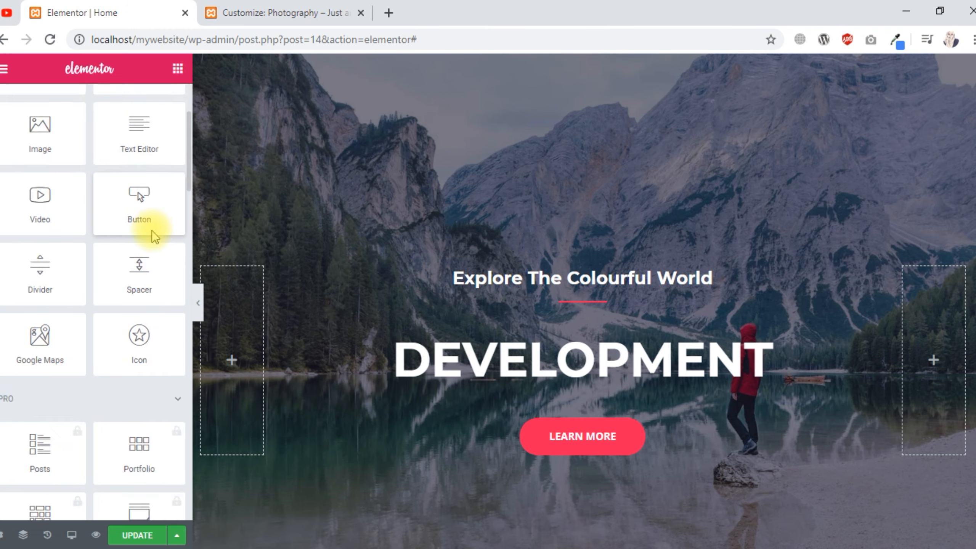
pyautogui.scroll(-7, 139, 323)
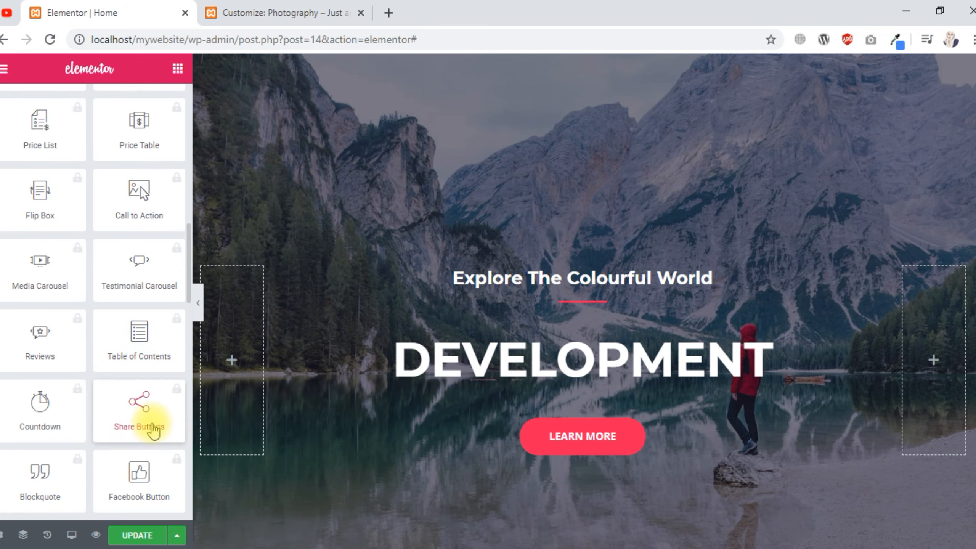
pyautogui.scroll(5, 174, 375)
pyautogui.scroll(-15, 174, 379)
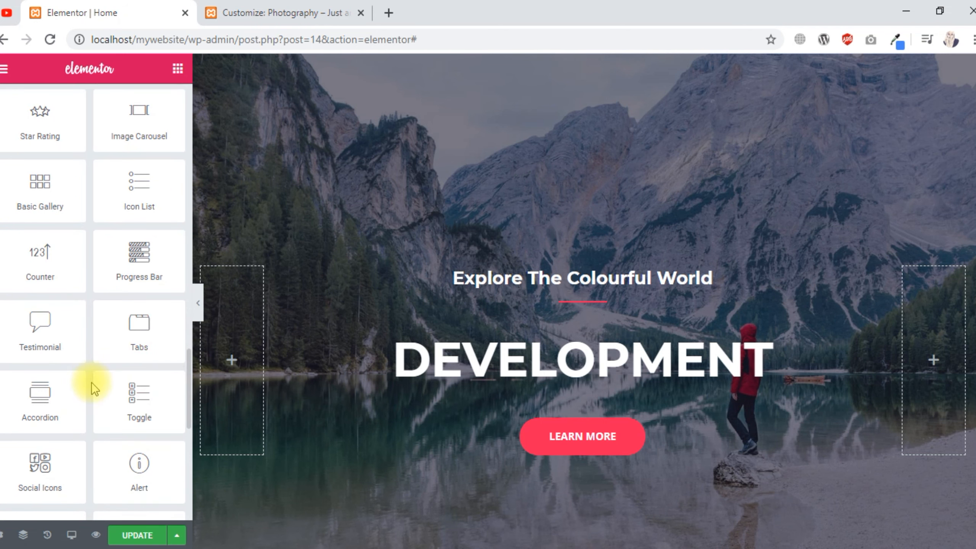
pyautogui.scroll(-5, 84, 365)
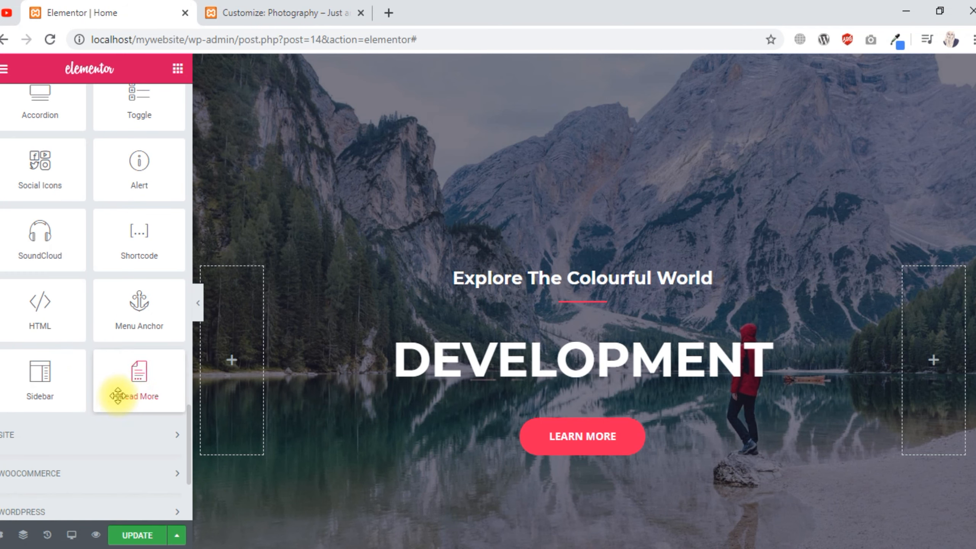
pyautogui.scroll(-5, 98, 388)
pyautogui.scroll(15, 135, 370)
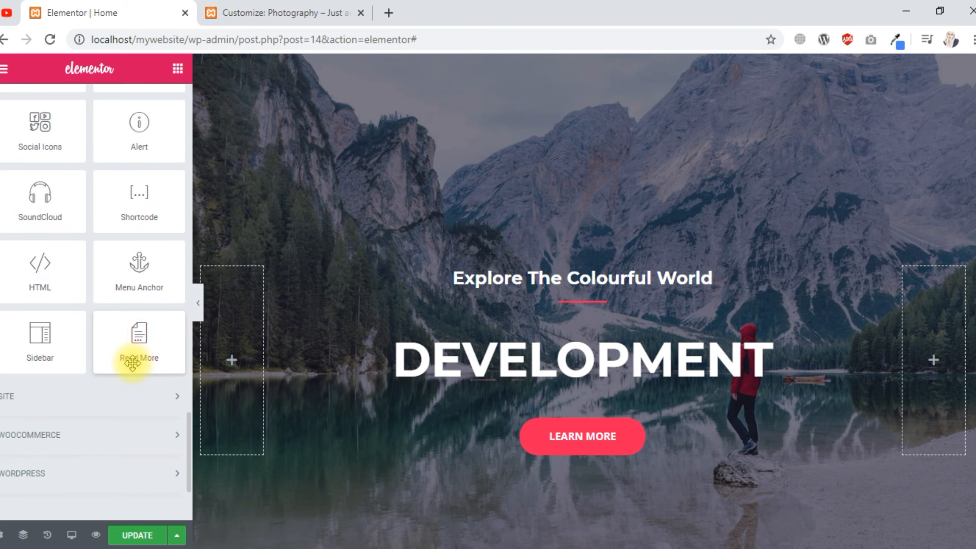
pyautogui.scroll(10, 135, 367)
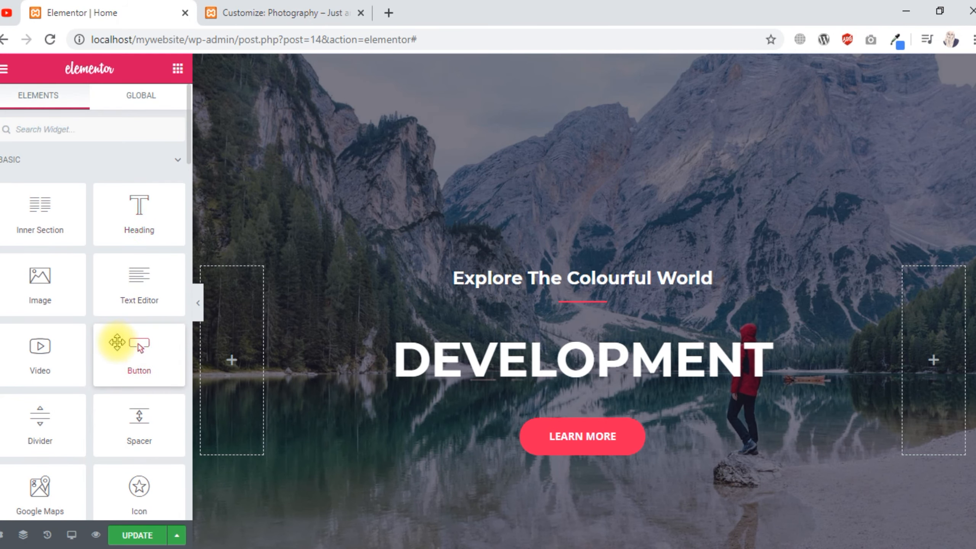
pyautogui.scroll(-5, 431, 333)
pyautogui.scroll(5, 515, 393)
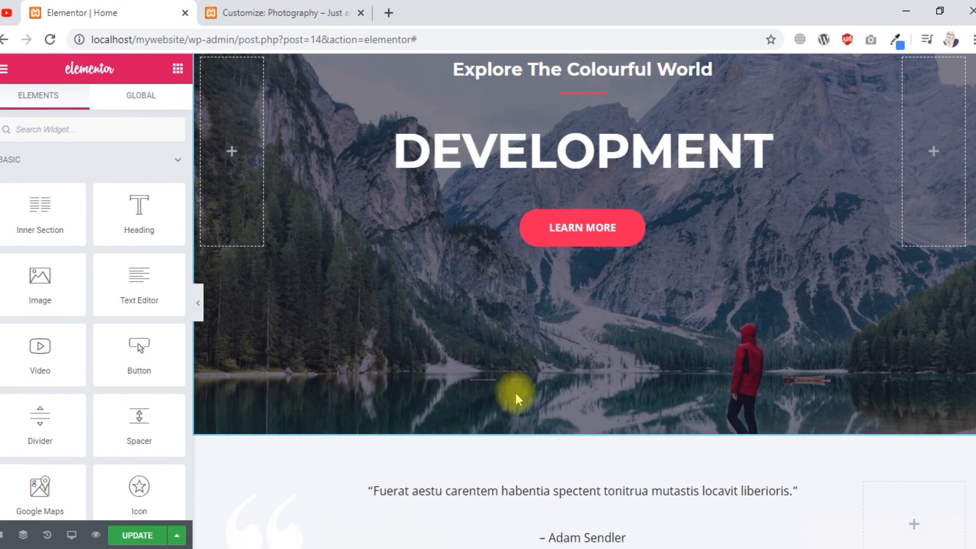
# Open the "Explore The Colourful World" heading for editing and examine its available HTML tags
pyautogui.click(623, 283)
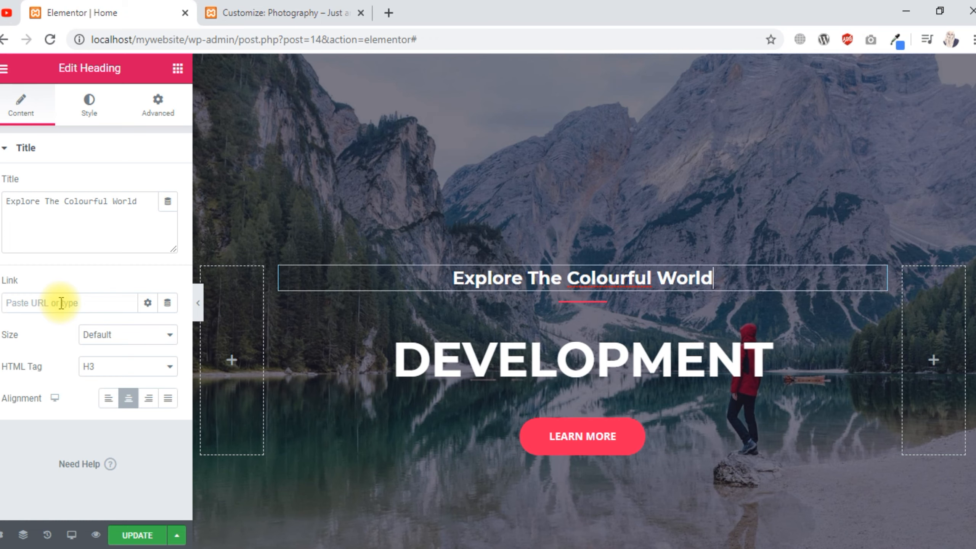
pyautogui.click(113, 375)
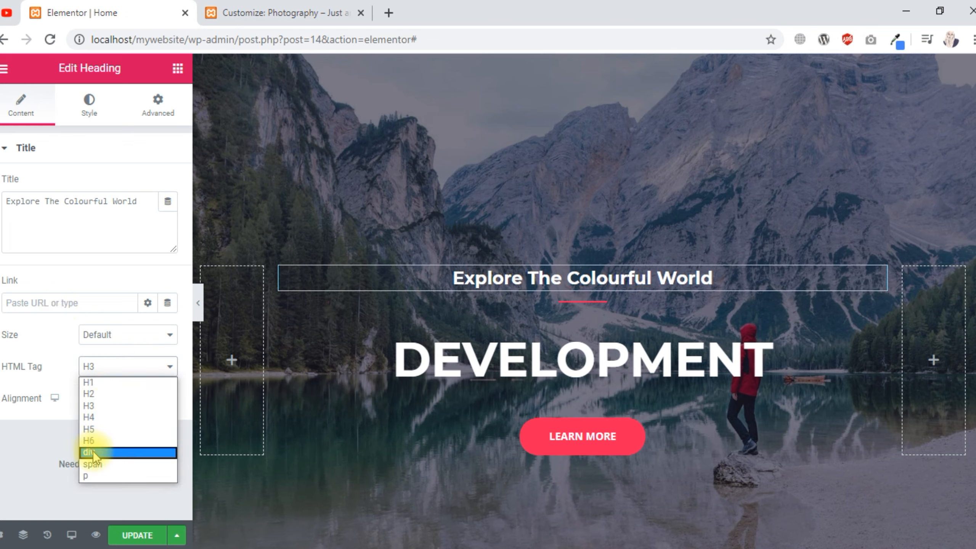
pyautogui.click(58, 376)
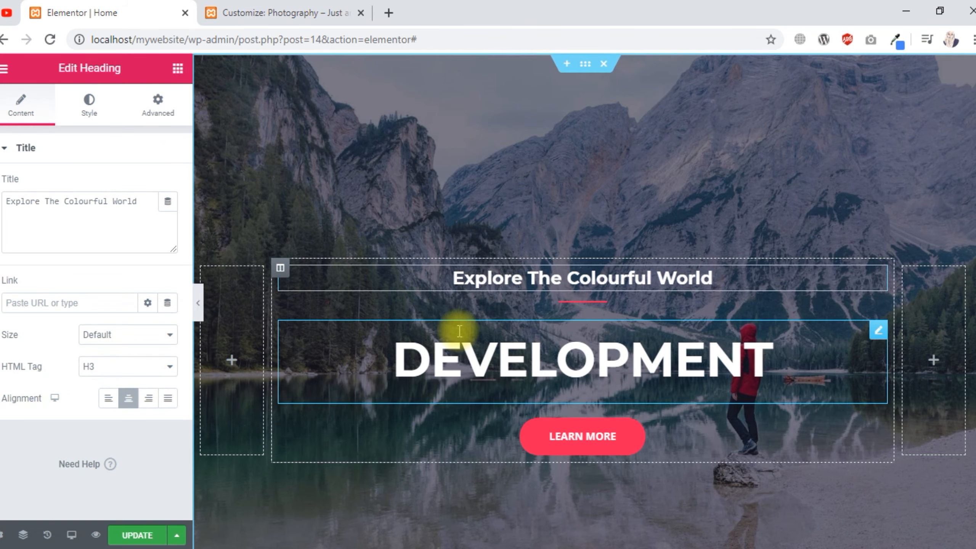
# Open the Learn More button for editing and examine its available button types
pyautogui.scroll(-3, 480, 325)
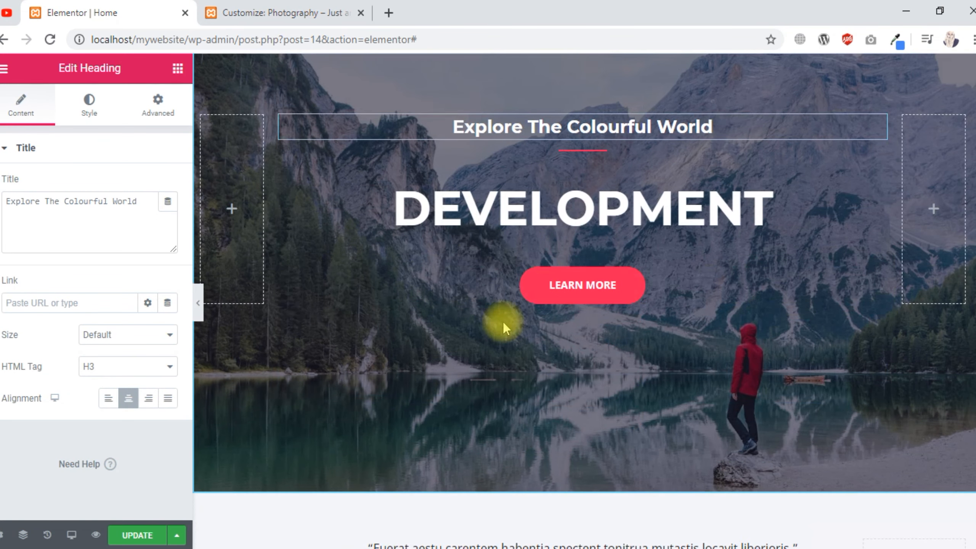
pyautogui.click(860, 283)
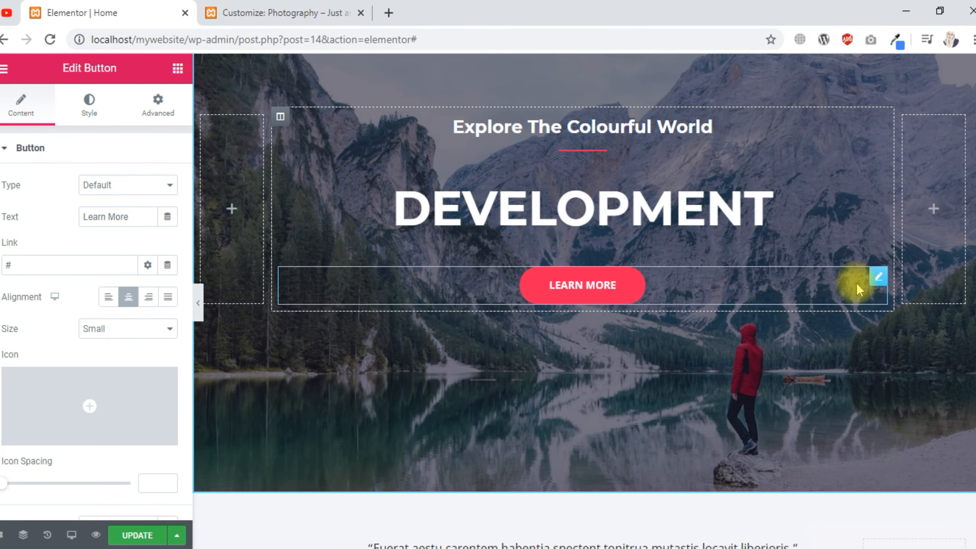
pyautogui.click(130, 185)
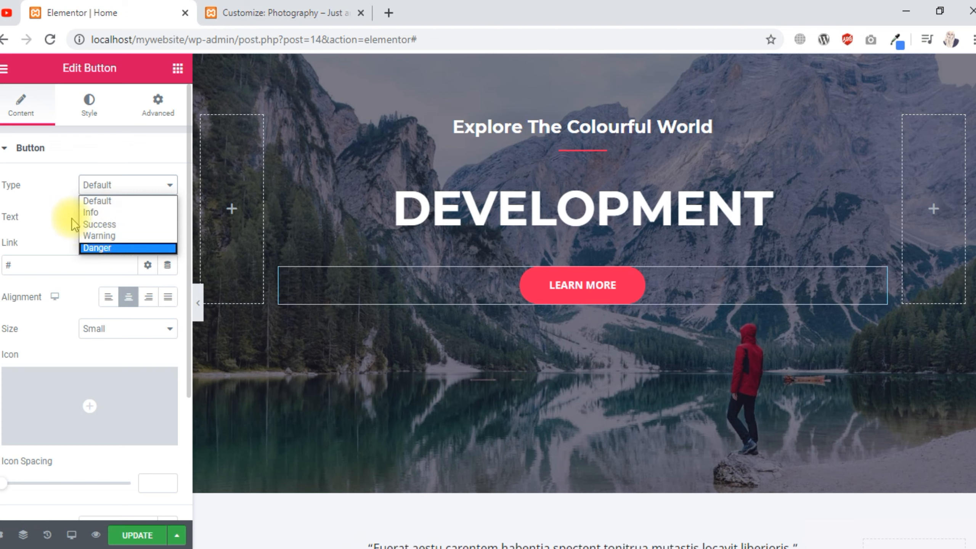
pyautogui.click(97, 226)
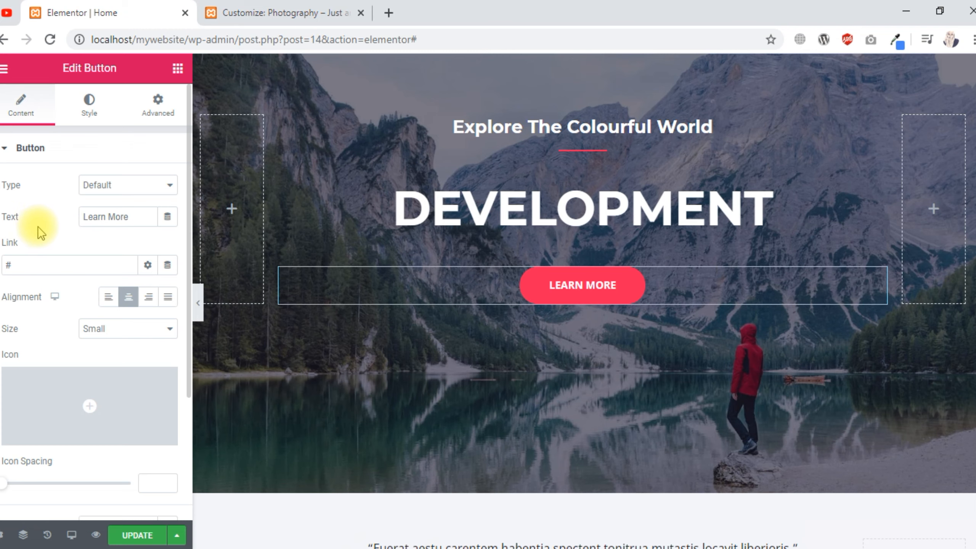
pyautogui.moveTo(135, 215); pyautogui.dragTo(71, 215)
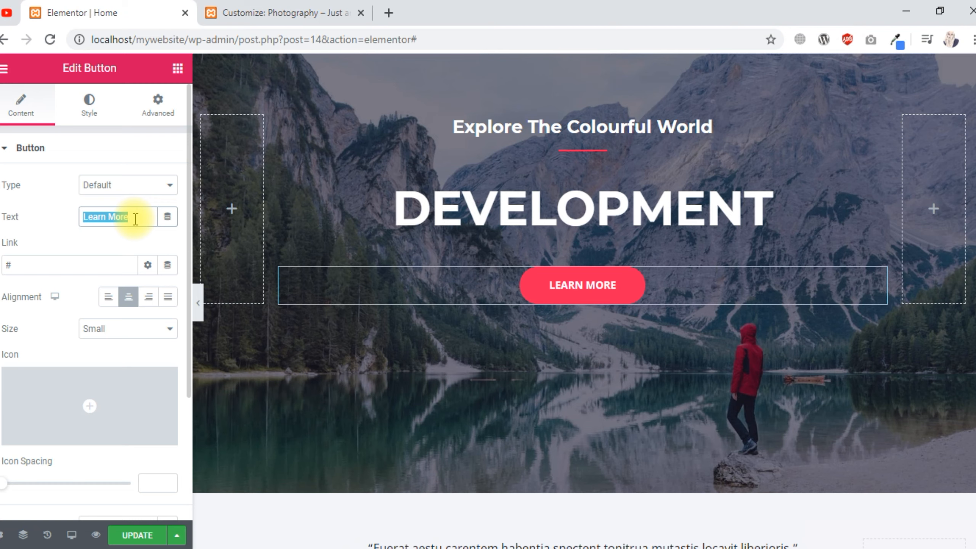
pyautogui.write('leanr')
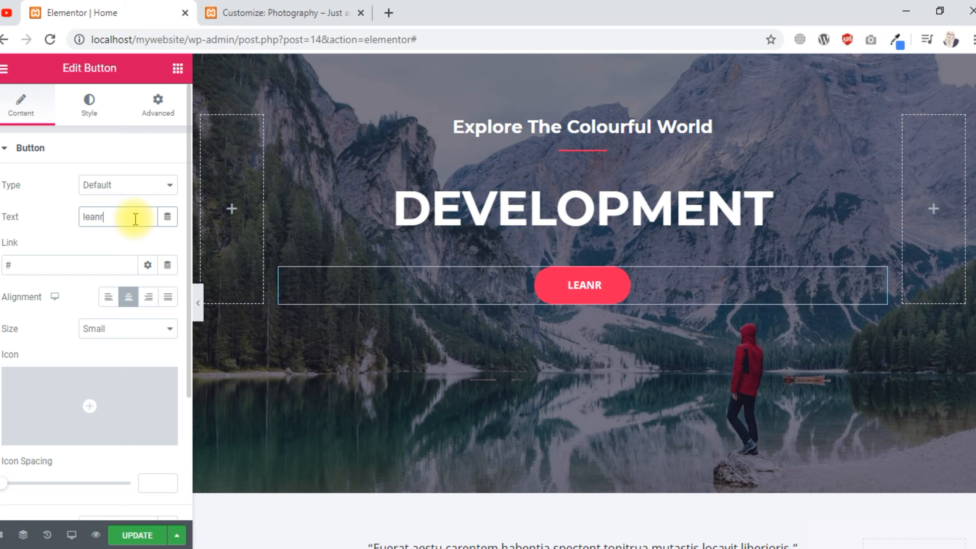
pyautogui.write(' Now!')
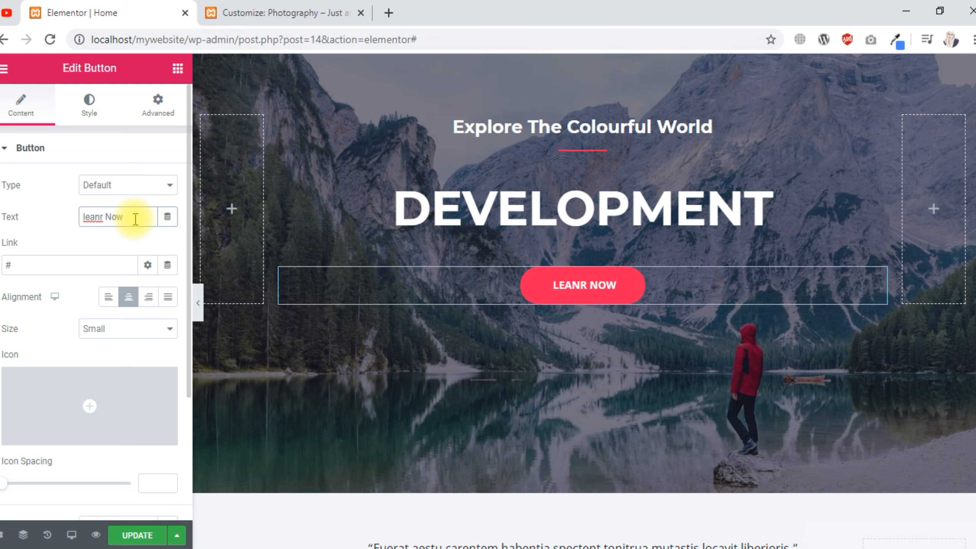
pyautogui.press('BackSpace')
pyautogui.press('BackSpace')
pyautogui.press('BackSpace')
pyautogui.press('BackSpace')
pyautogui.press('BackSpace')
pyautogui.press('BackSpace')
pyautogui.press('BackSpace')
pyautogui.press('BackSpace')
pyautogui.press('BackSpace')
pyautogui.press('BackSpace')
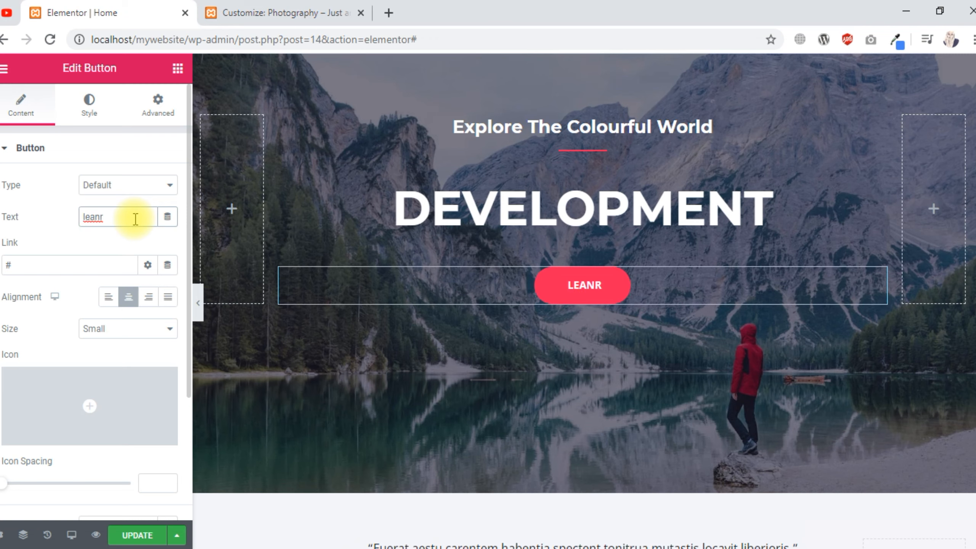
# Enter "Click Here!" as the text of the button below the Development heading
pyautogui.write('Click ')
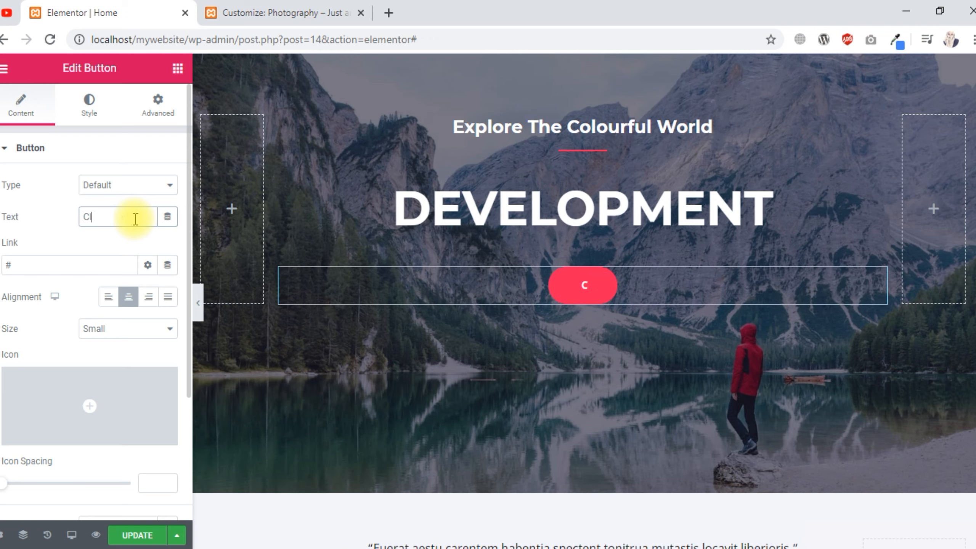
pyautogui.write('H')
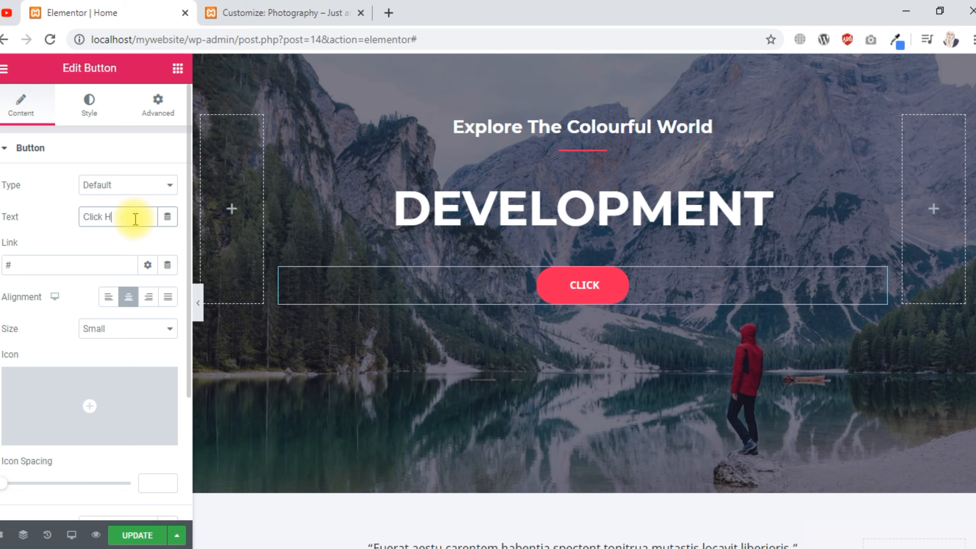
pyautogui.write('ere!')
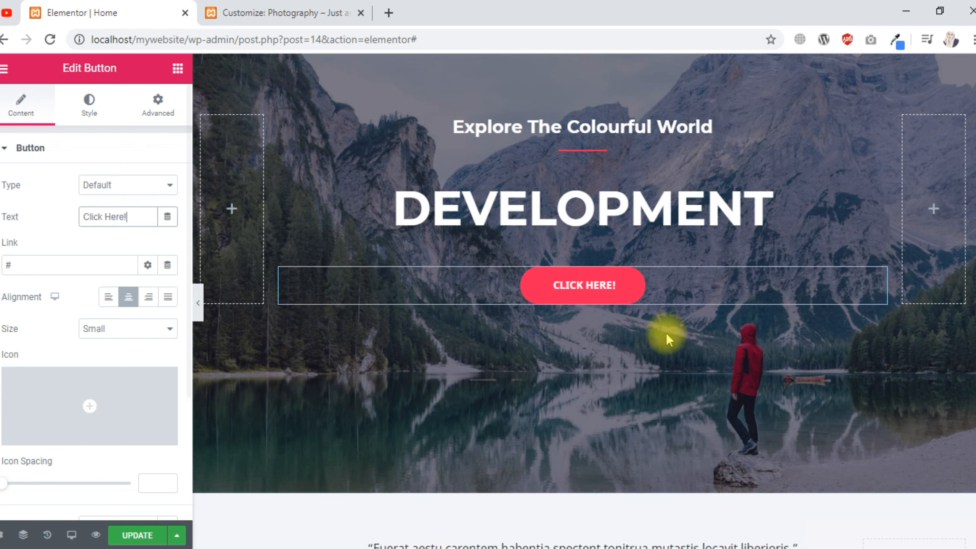
pyautogui.doubleClick(9, 266)
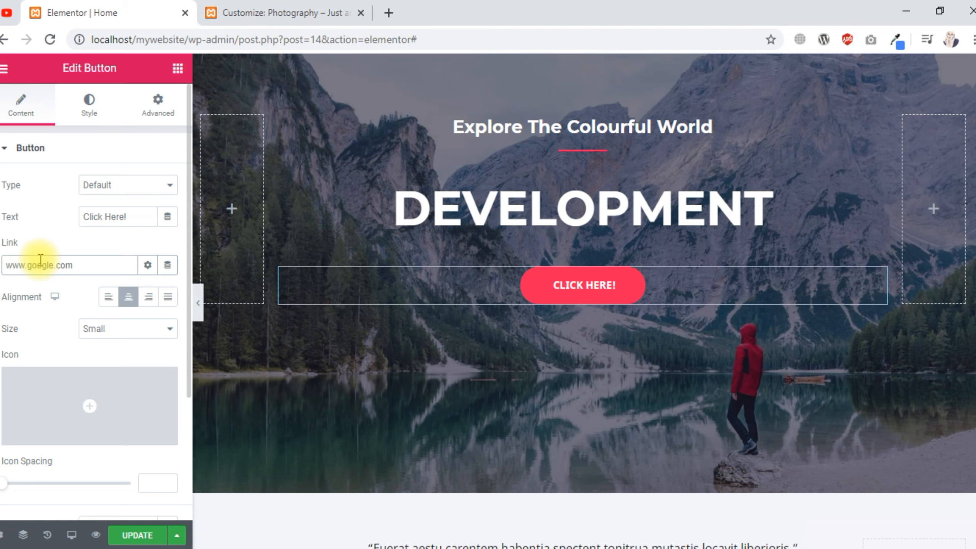
pyautogui.moveTo(85, 262); pyautogui.dragTo(2, 277)
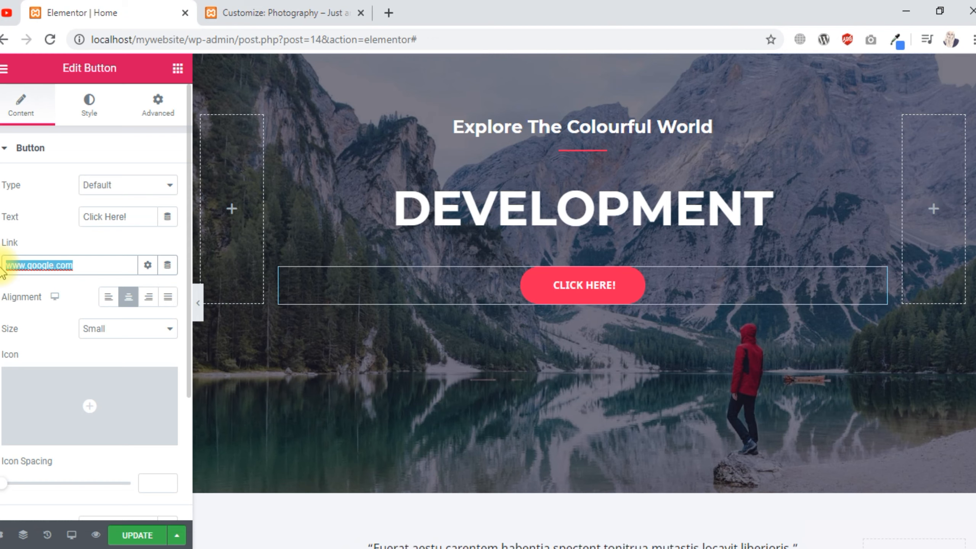
pyautogui.write('#')
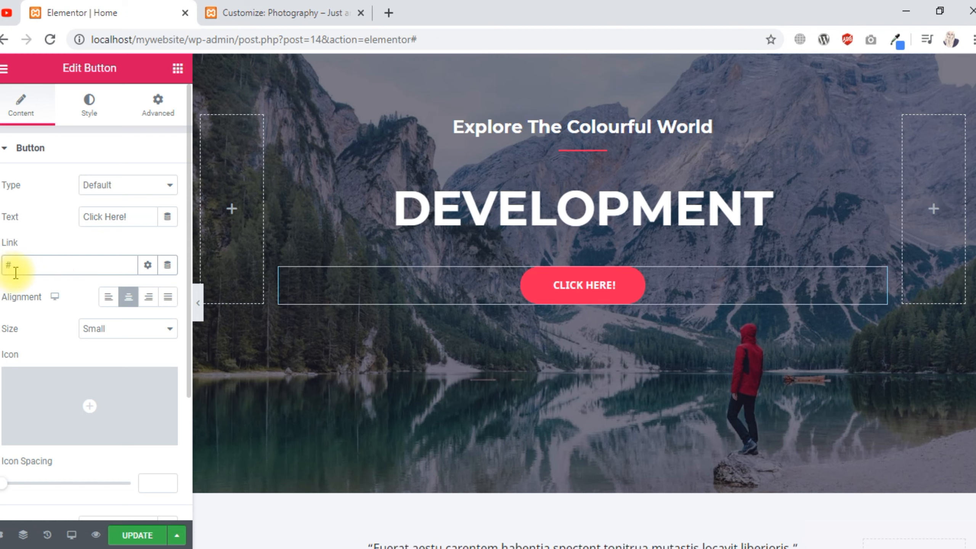
# Try the left and right alignments on the Click Here! button, and set it back to Center
pyautogui.click(104, 300)
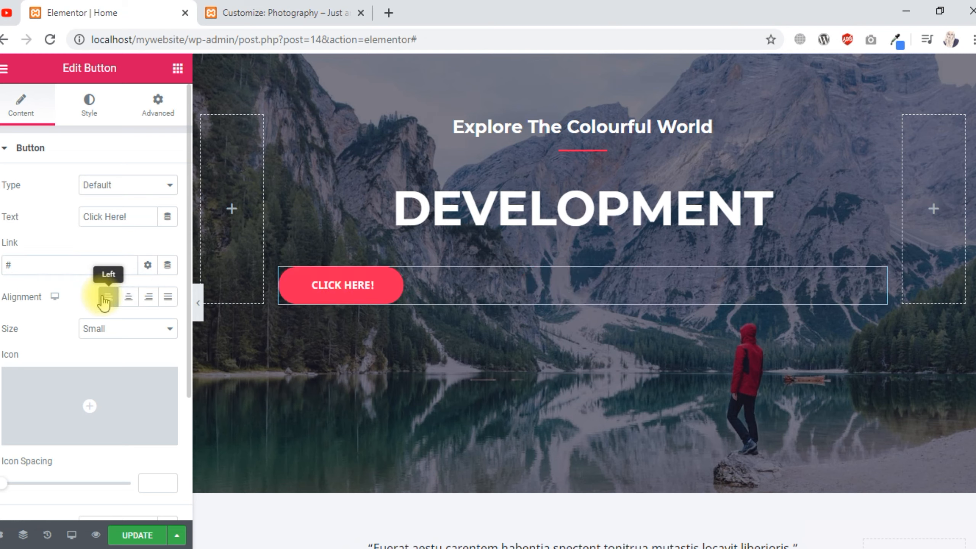
pyautogui.click(130, 300)
pyautogui.click(150, 300)
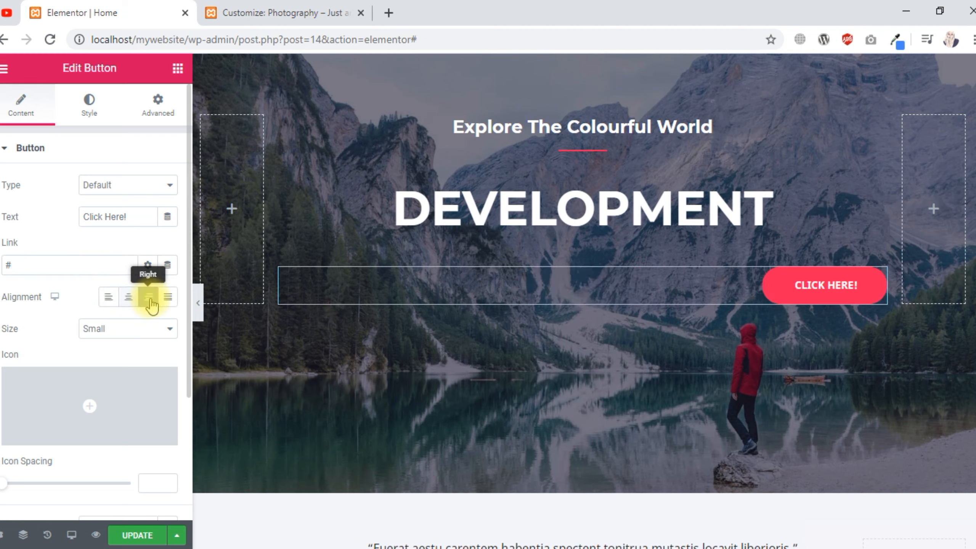
pyautogui.click(129, 300)
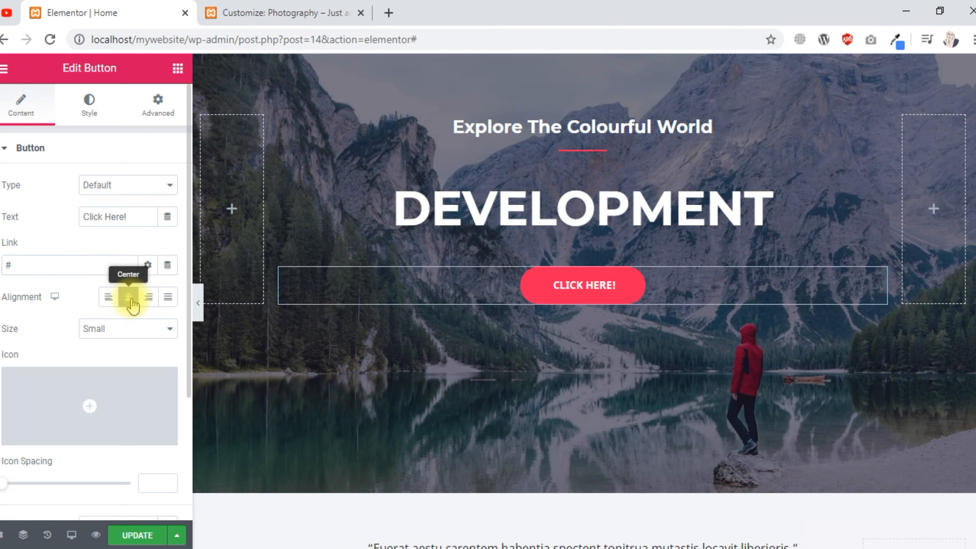
# Try the Large size on the Click Here! button, and set the size back to Small
pyautogui.click(133, 329)
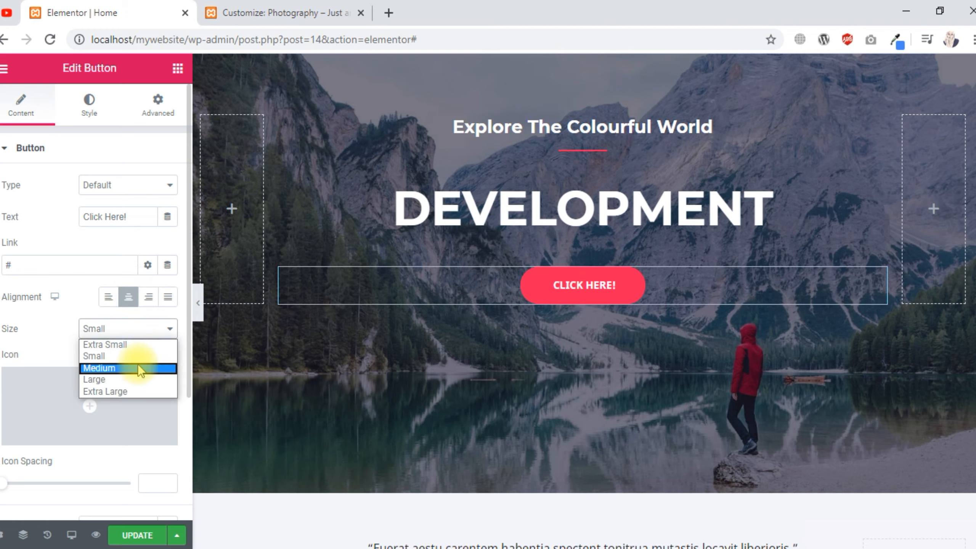
pyautogui.click(96, 380)
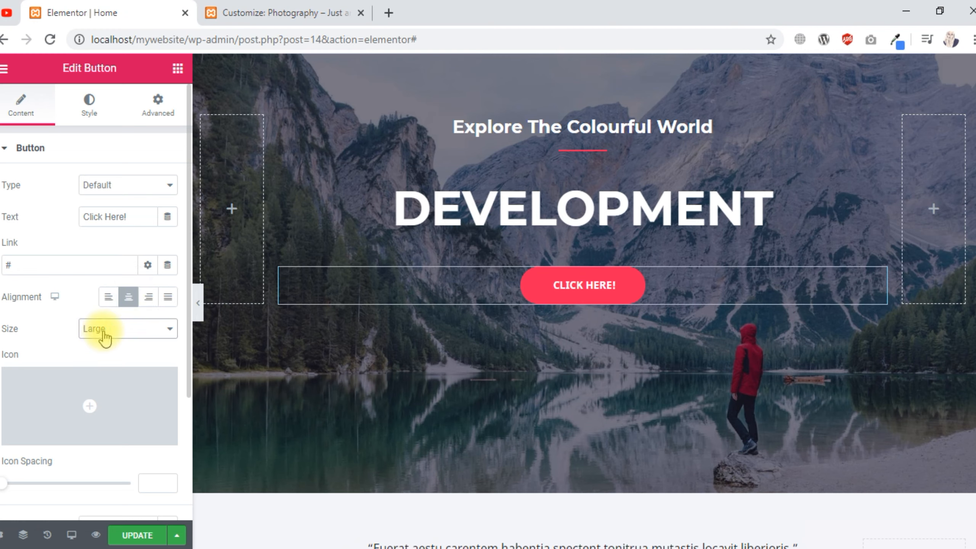
pyautogui.click(103, 329)
pyautogui.click(96, 356)
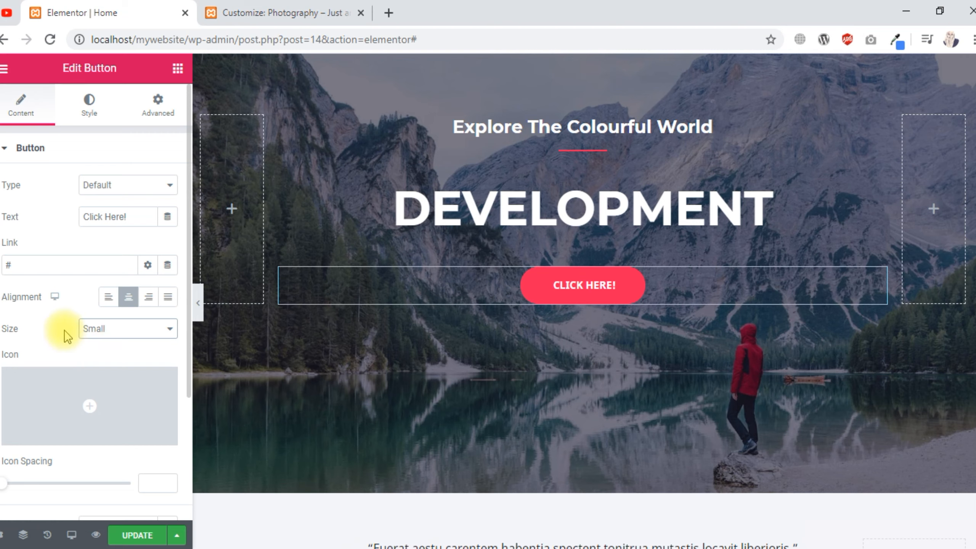
# Try an icon spacing of 32 on the Click Here! button, and set the spacing to 0
pyautogui.scroll(-4, 64, 331)
pyautogui.moveTo(83, 246)
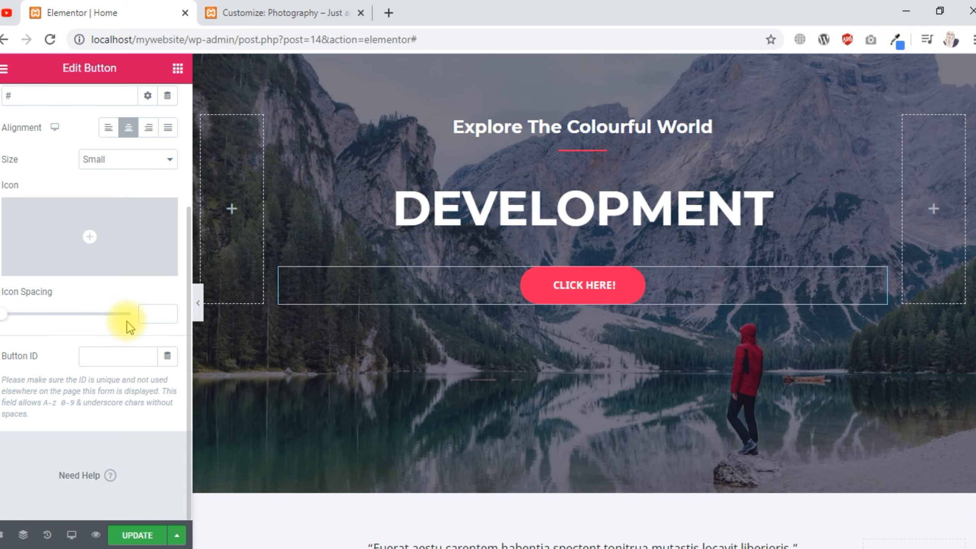
pyautogui.click(84, 315)
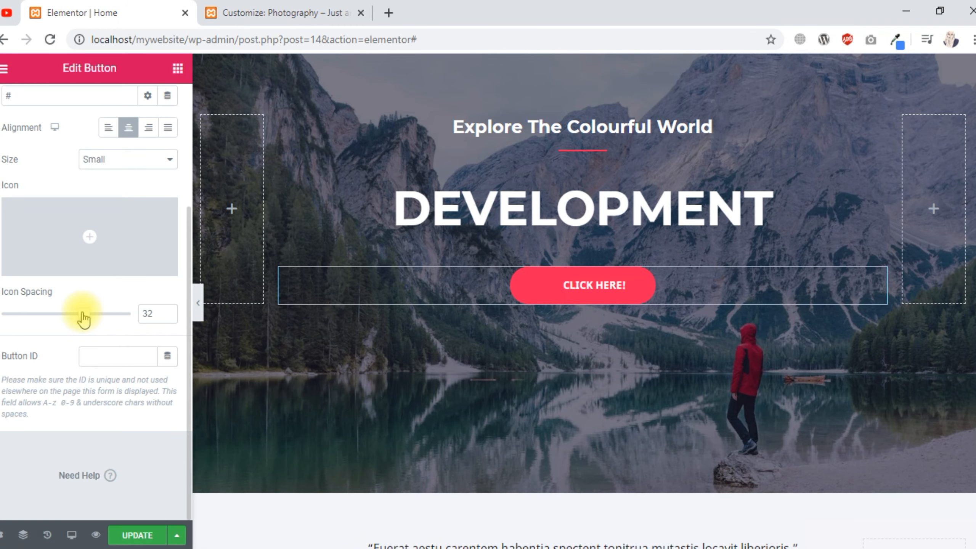
pyautogui.moveTo(82, 314); pyautogui.dragTo(2, 314)
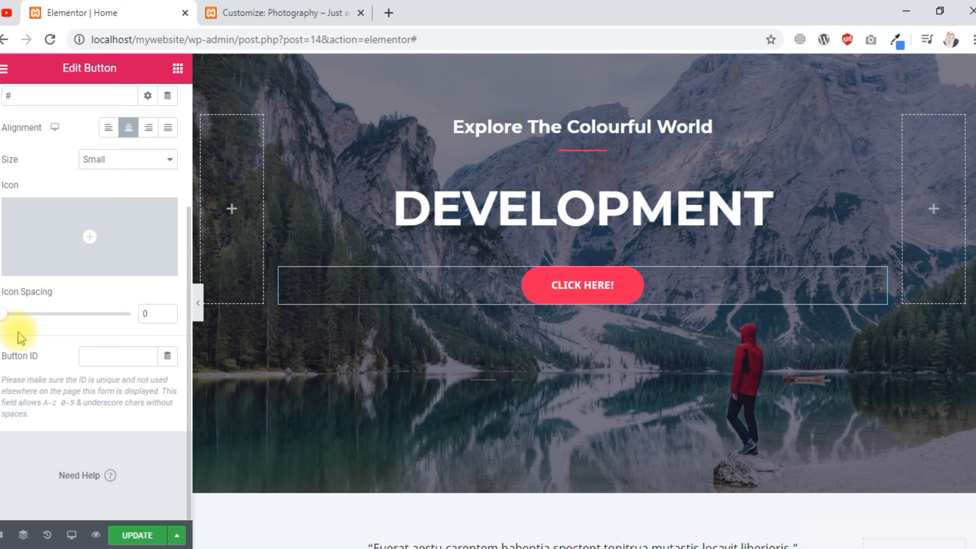
pyautogui.scroll(4, 71, 371)
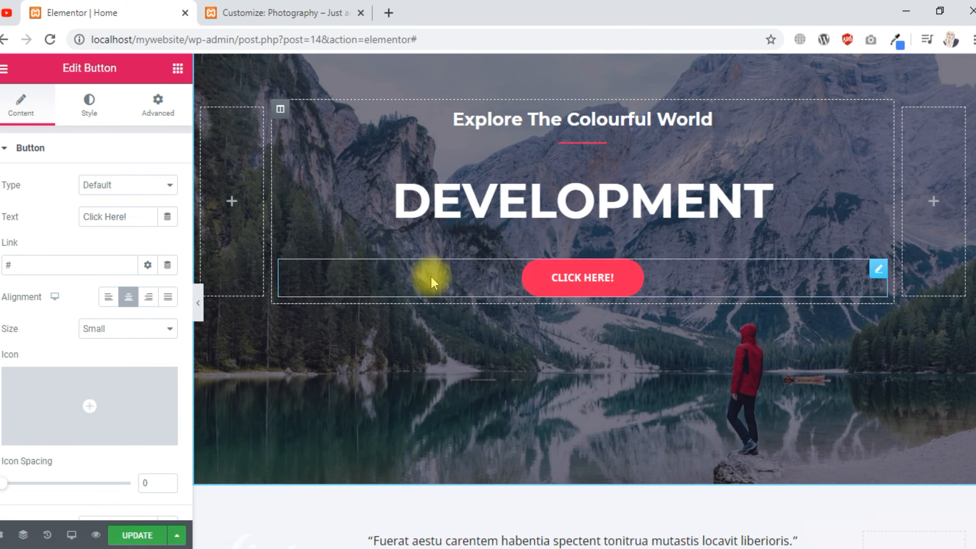
# Open the "Fuerat aestu carentem" quote text below the hero section for editing
pyautogui.scroll(-6, 429, 277)
pyautogui.scroll(-1, 584, 346)
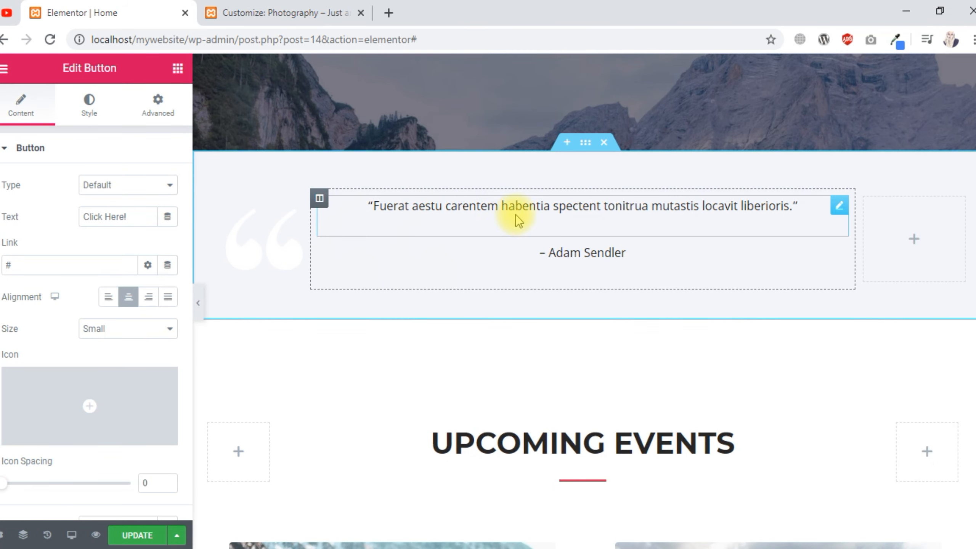
pyautogui.click(533, 207)
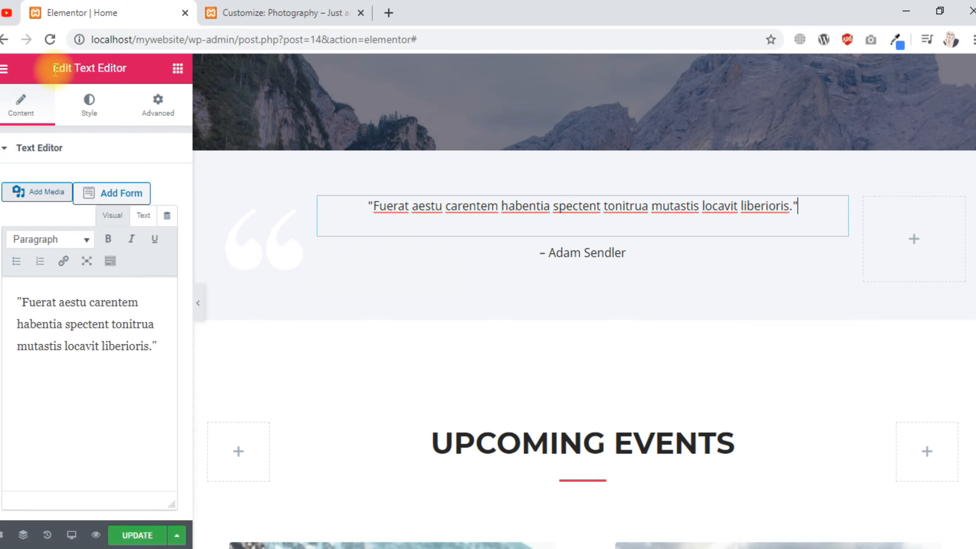
pyautogui.moveTo(54, 69); pyautogui.dragTo(126, 68)
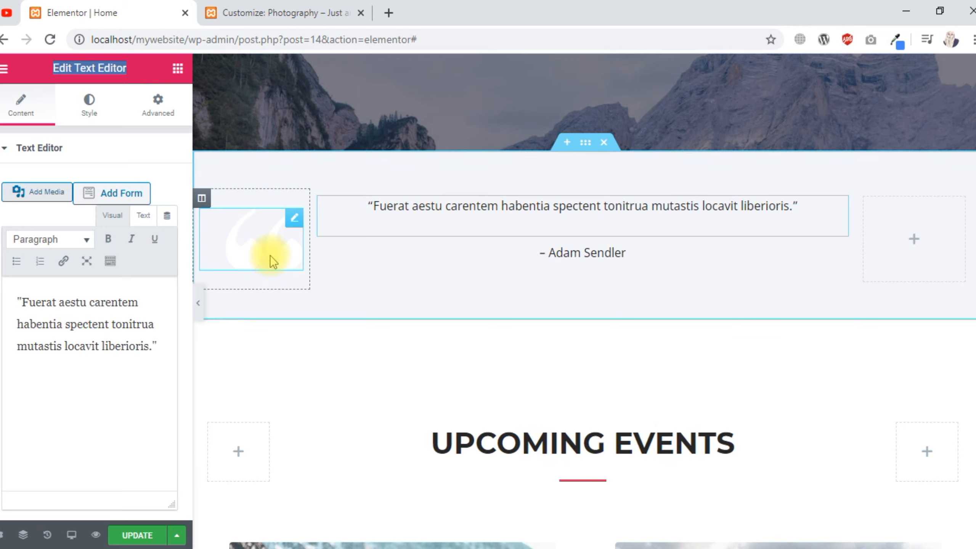
# Open the quotation-mark image beside the quote for editing, and open the media library for choosing its image
pyautogui.click(294, 219)
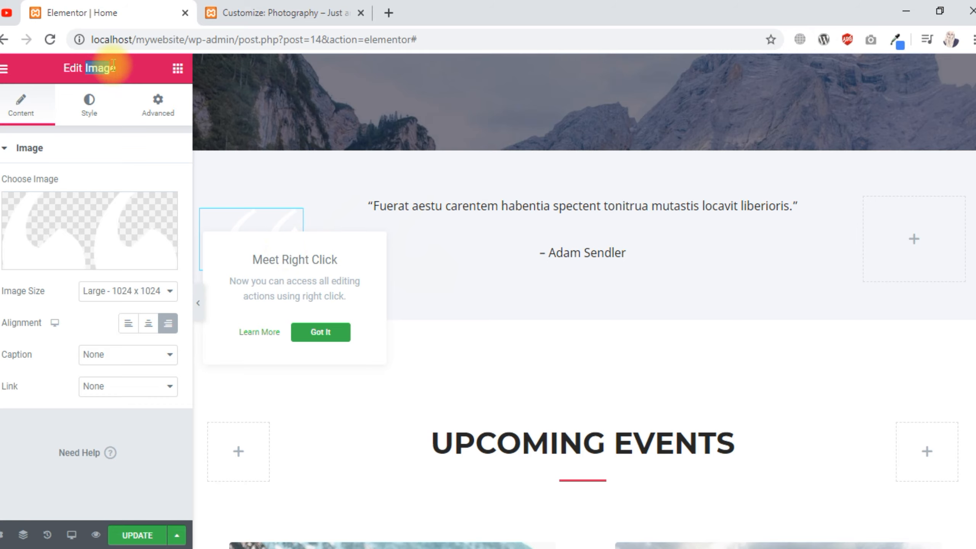
pyautogui.click(116, 66)
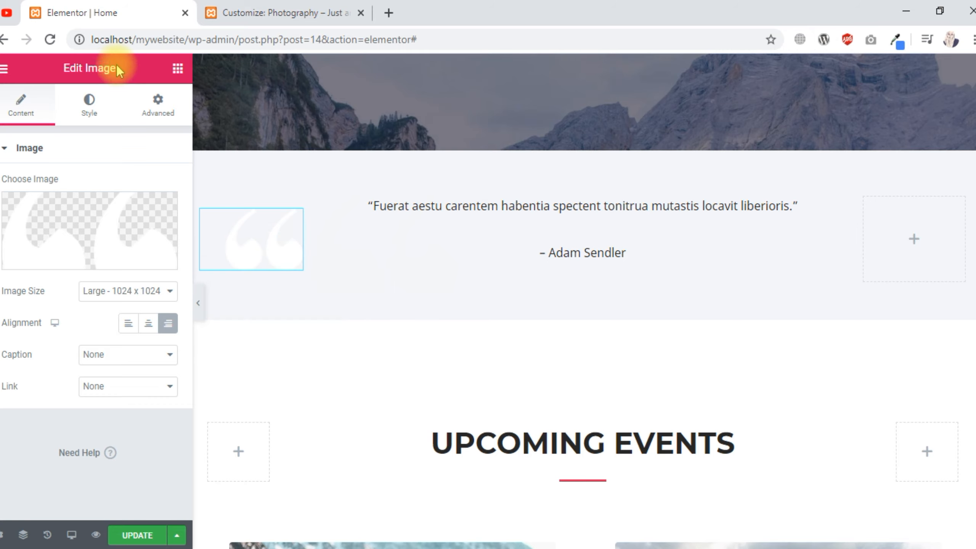
pyautogui.click(115, 230)
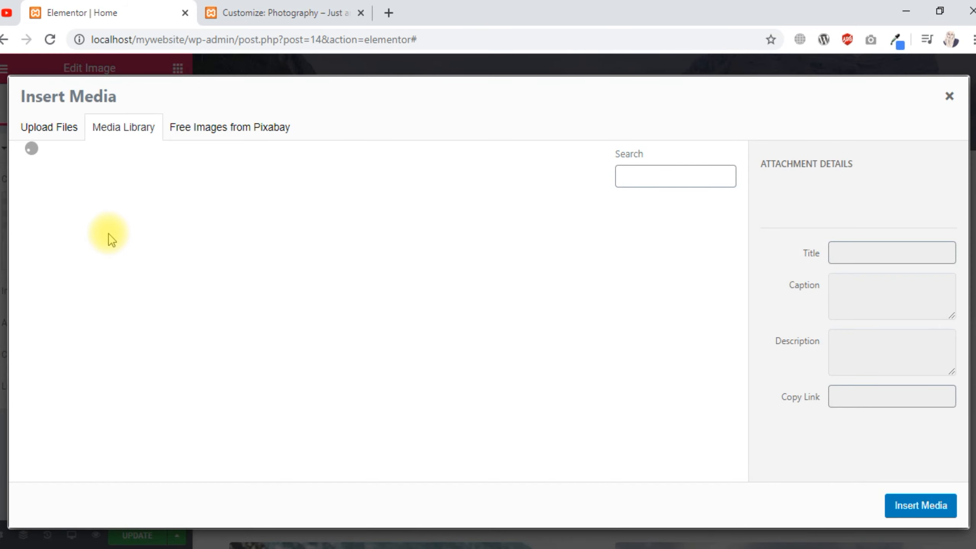
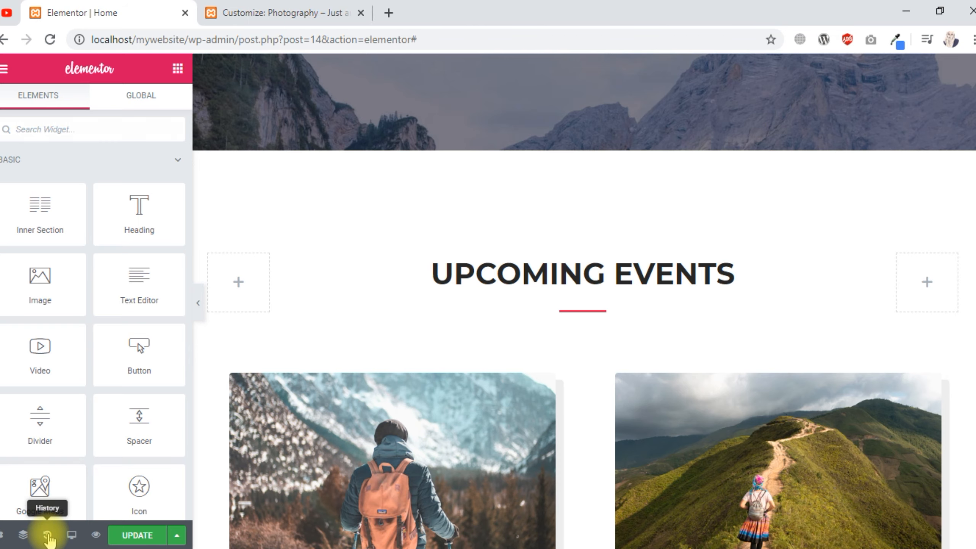
# Restore the removed quote section by reverting the page's editing history to the latest Image Link edit
pyautogui.click(47, 535)
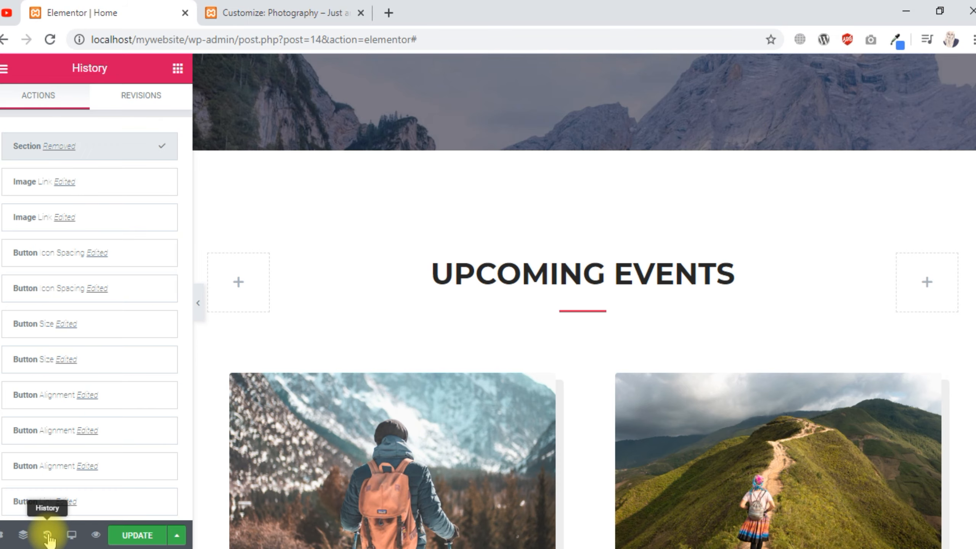
pyautogui.click(157, 146)
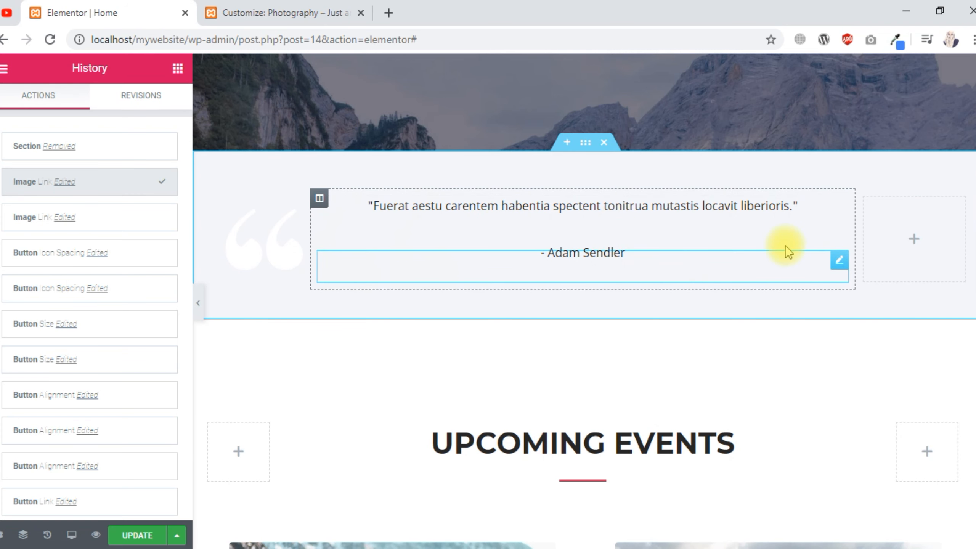
# Open the Everest Camp Trek image under Upcoming Events for editing, followed by the title and description box below it
pyautogui.scroll(-3, 974, 217)
pyautogui.scroll(-5, 974, 217)
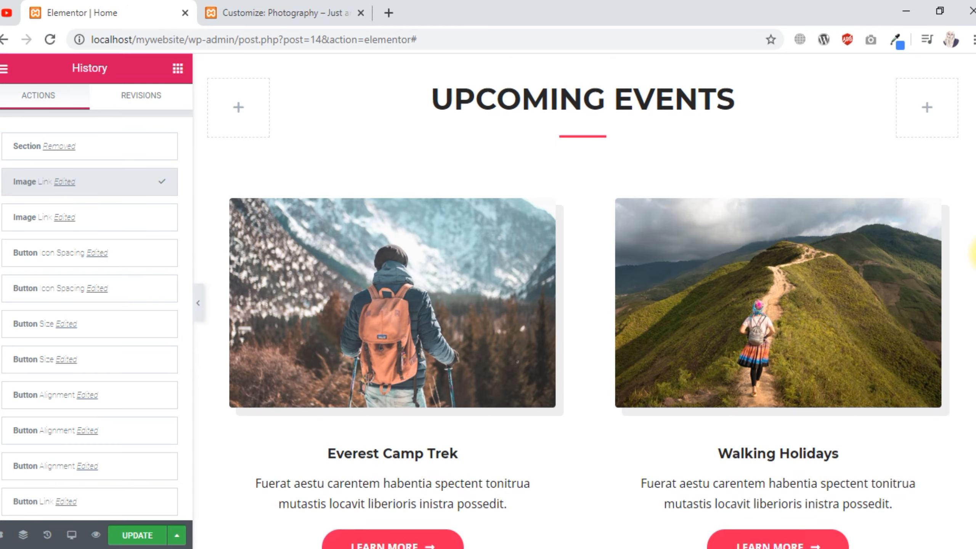
pyautogui.scroll(-5, 975, 254)
pyautogui.scroll(6, 406, 278)
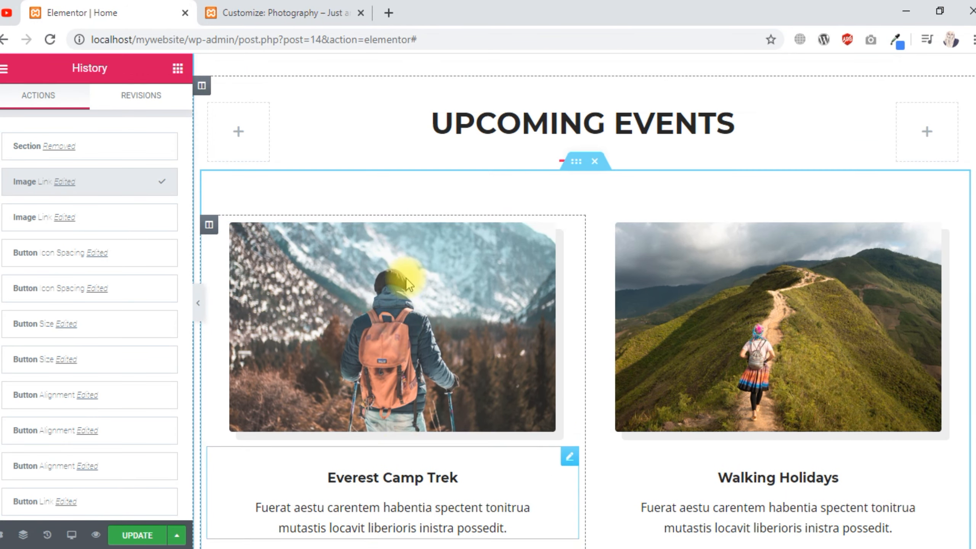
pyautogui.click(414, 275)
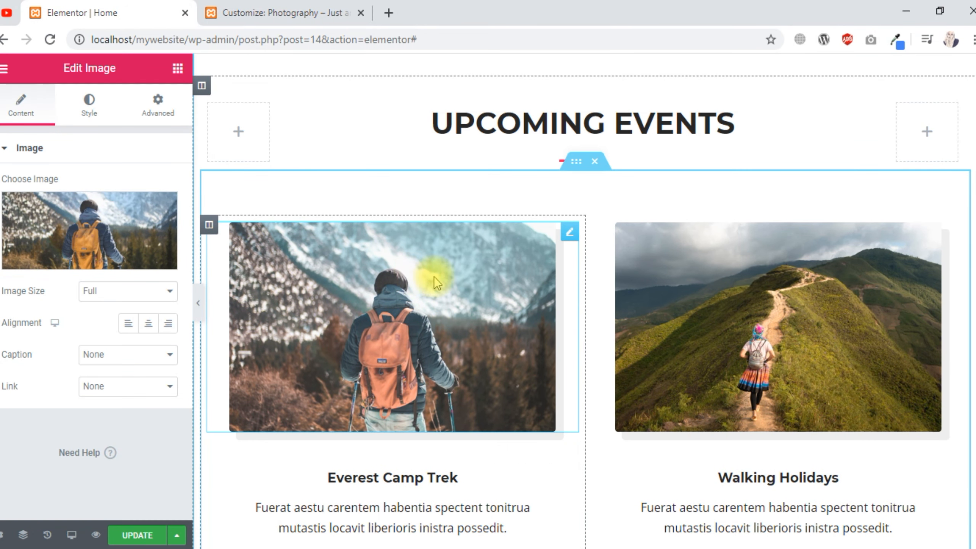
pyautogui.scroll(-2, 444, 293)
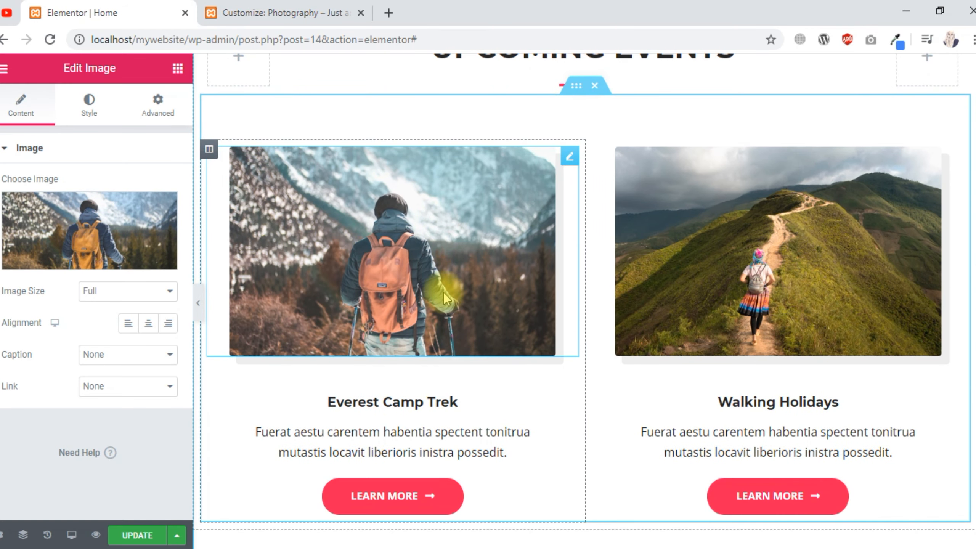
pyautogui.scroll(-2, 442, 309)
pyautogui.scroll(-1, 441, 340)
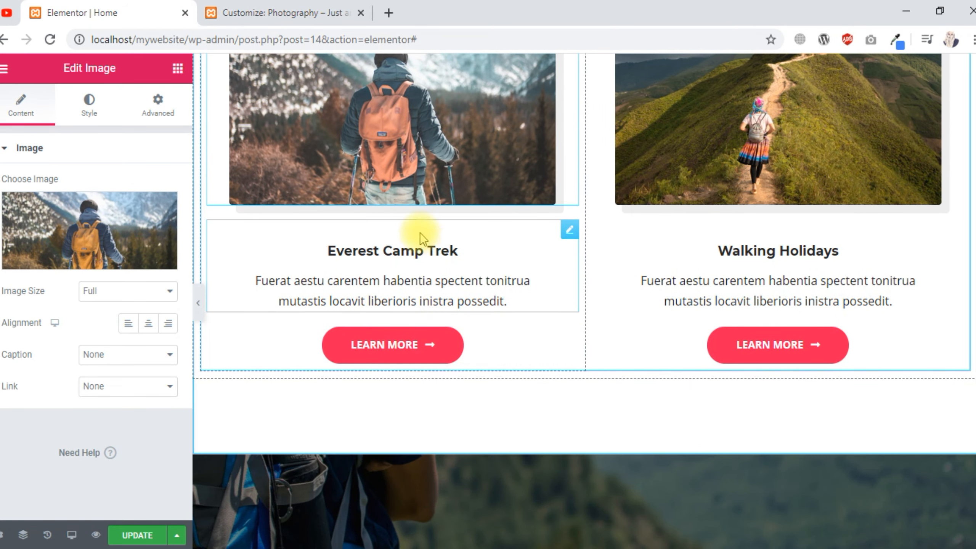
pyautogui.click(400, 244)
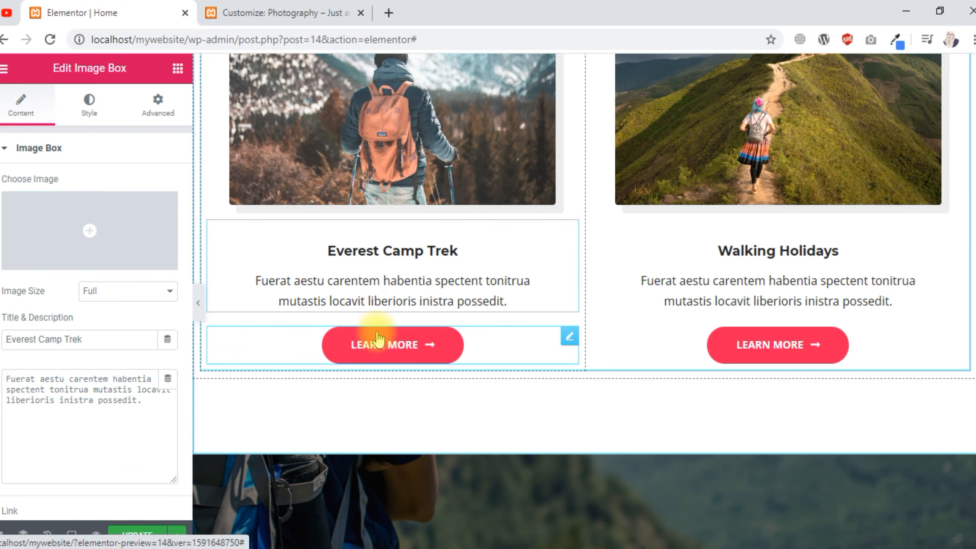
pyautogui.scroll(8, 379, 339)
pyautogui.scroll(-5, 379, 327)
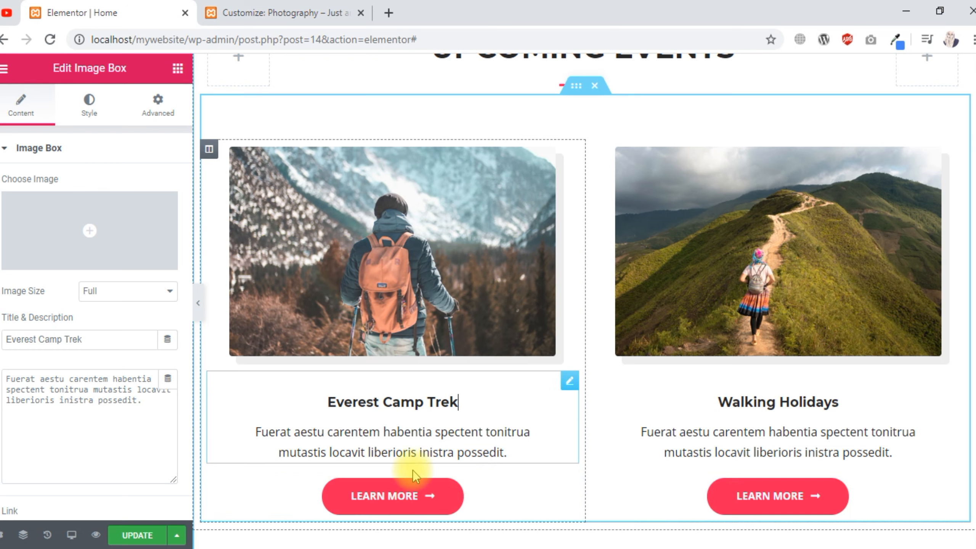
# Change the text of the button below Everest Camp Trek to "Learn More-"
pyautogui.click(442, 497)
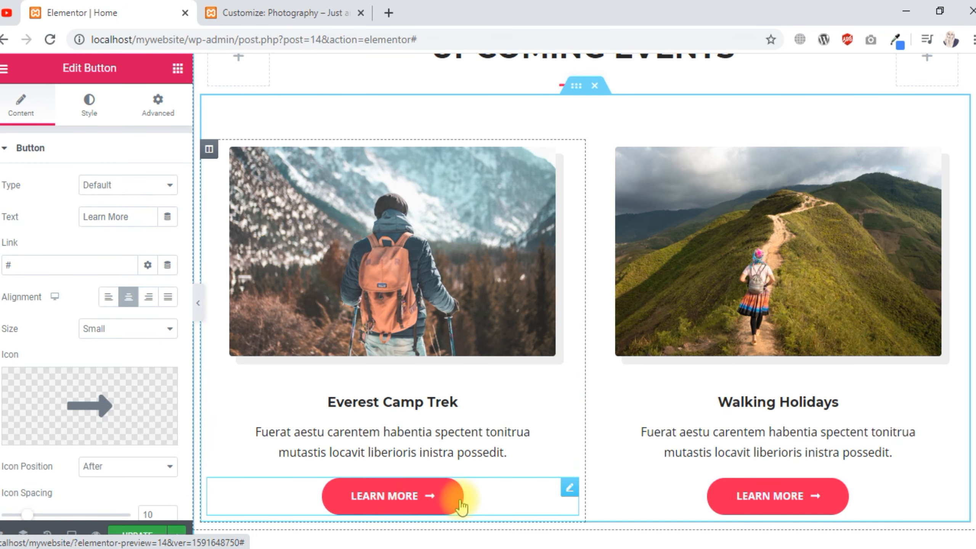
pyautogui.scroll(-5, 972, 269)
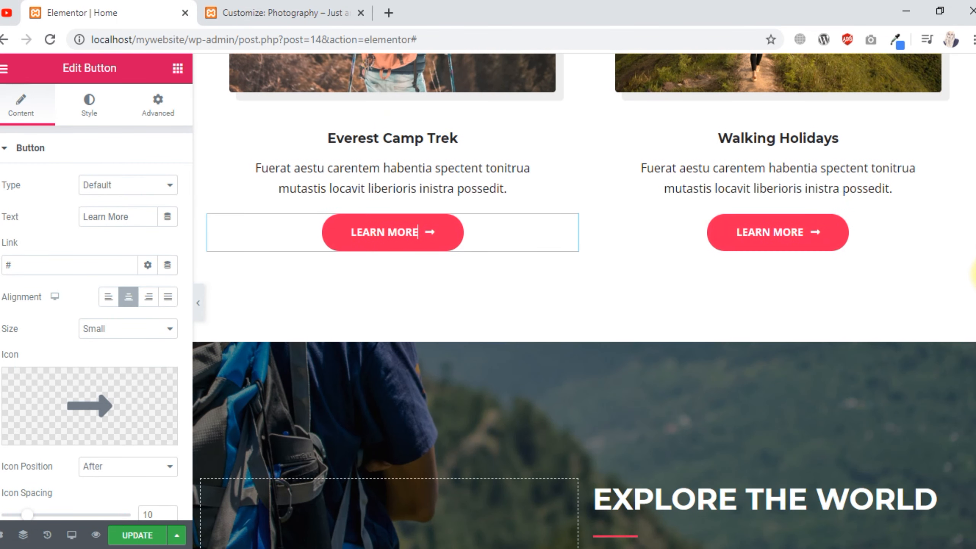
pyautogui.scroll(-6, 975, 270)
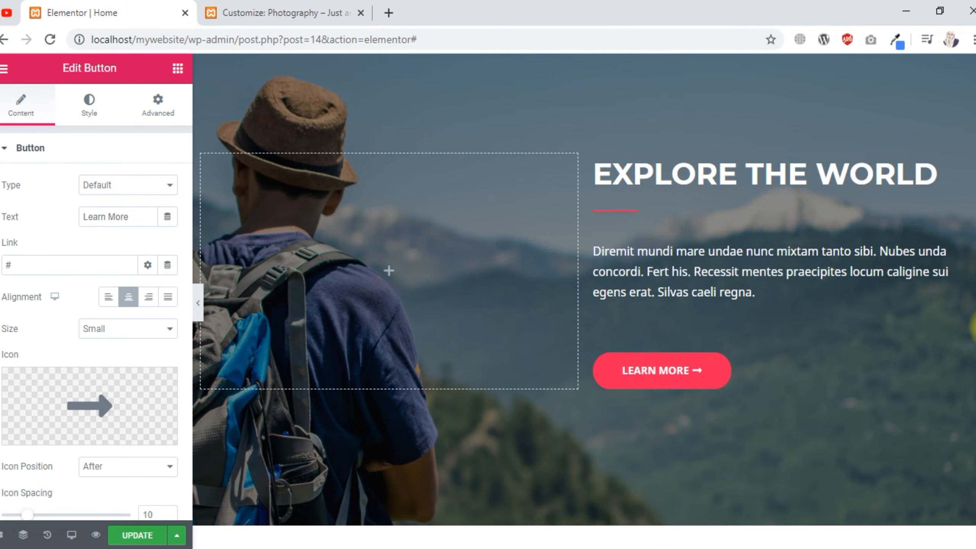
pyautogui.scroll(-3, 974, 327)
pyautogui.scroll(1, 974, 323)
pyautogui.scroll(3, 588, 160)
pyautogui.write('-')
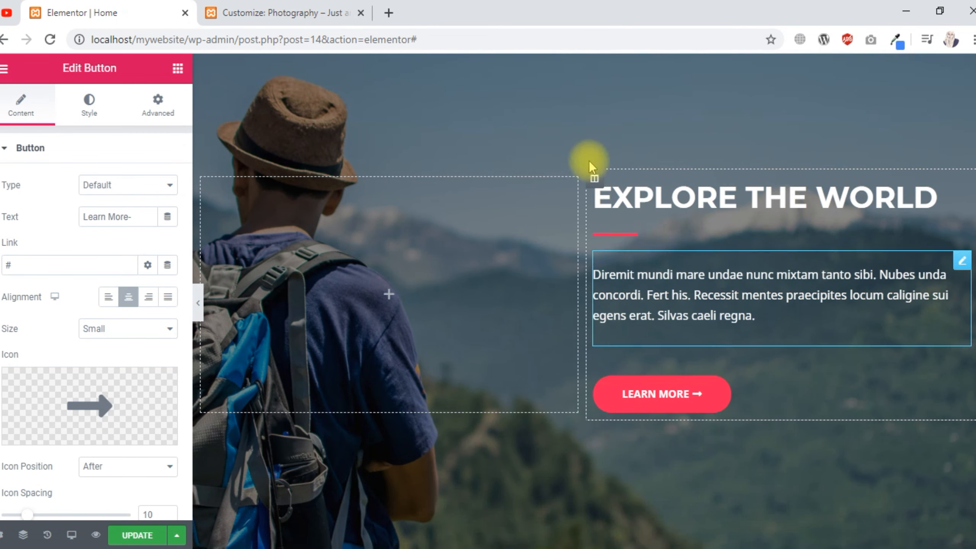
# Open the Explore the World section's settings and examine its advanced spacing and background style options
pyautogui.scroll(5, 529, 247)
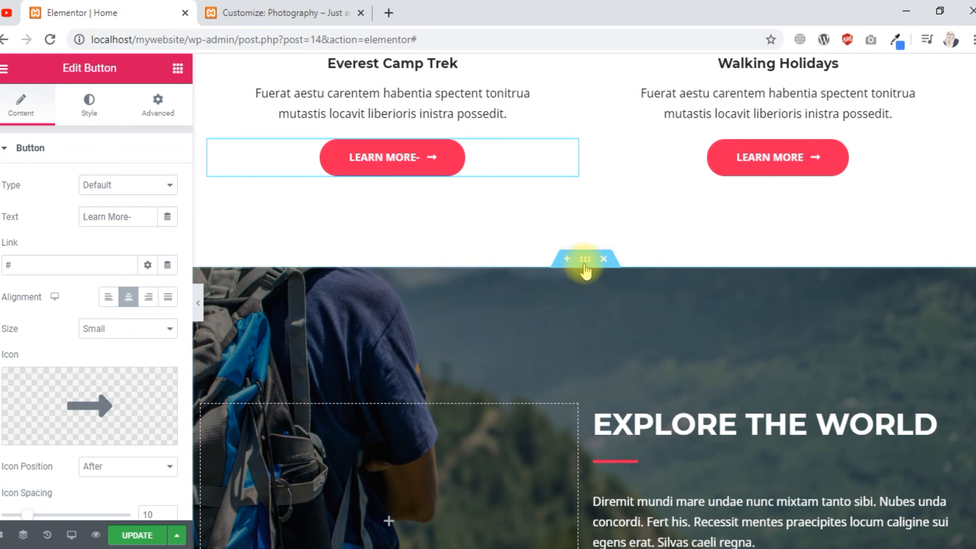
pyautogui.click(586, 260)
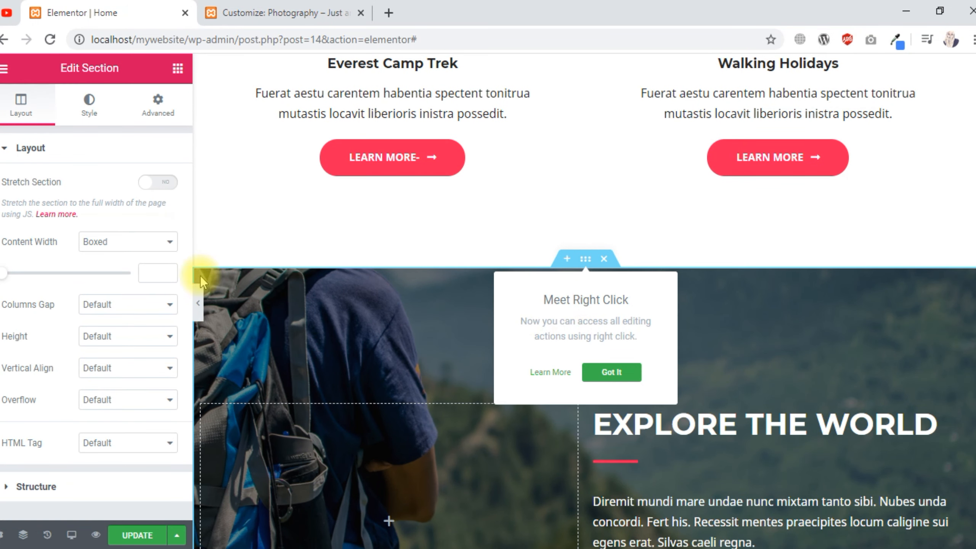
pyautogui.scroll(-2, 98, 130)
pyautogui.scroll(2, 102, 281)
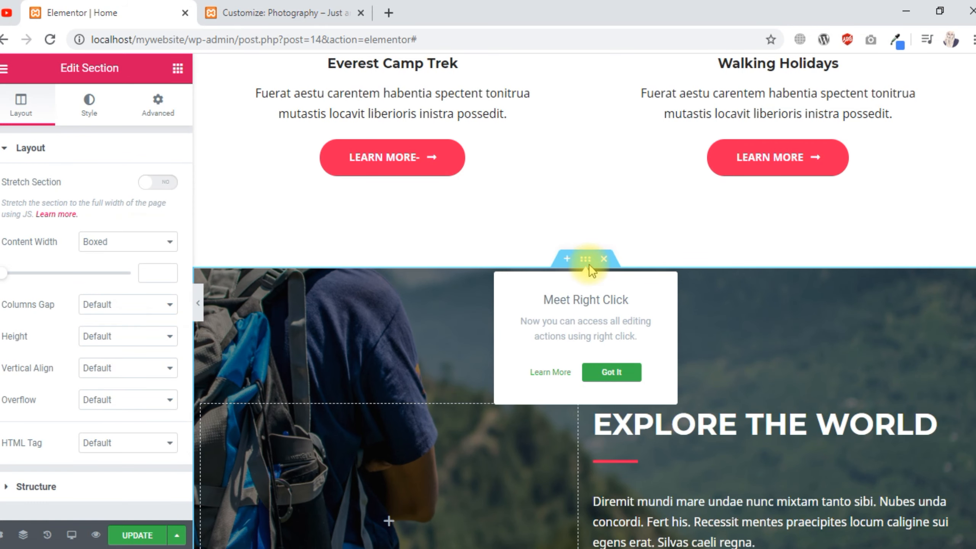
pyautogui.click(158, 107)
pyautogui.scroll(-3, 130, 214)
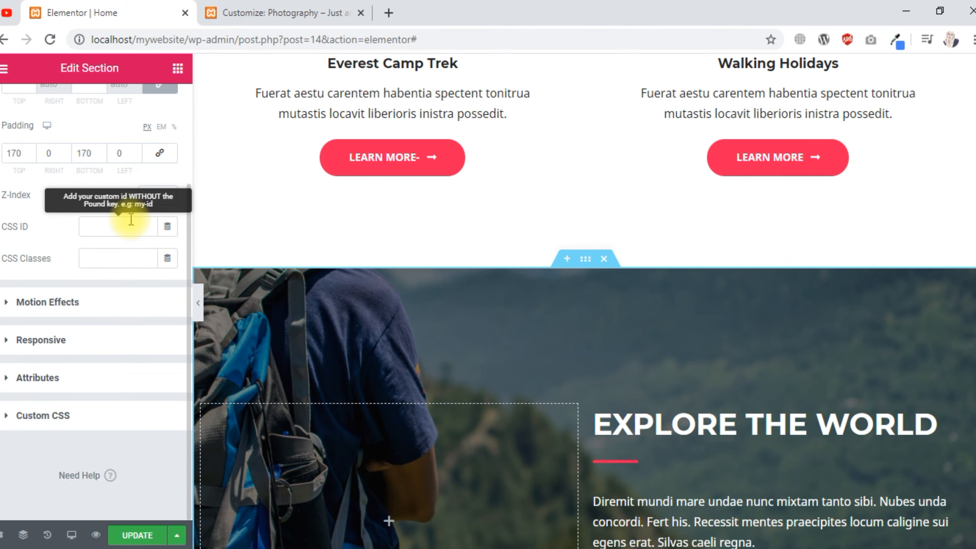
pyautogui.scroll(3, 127, 213)
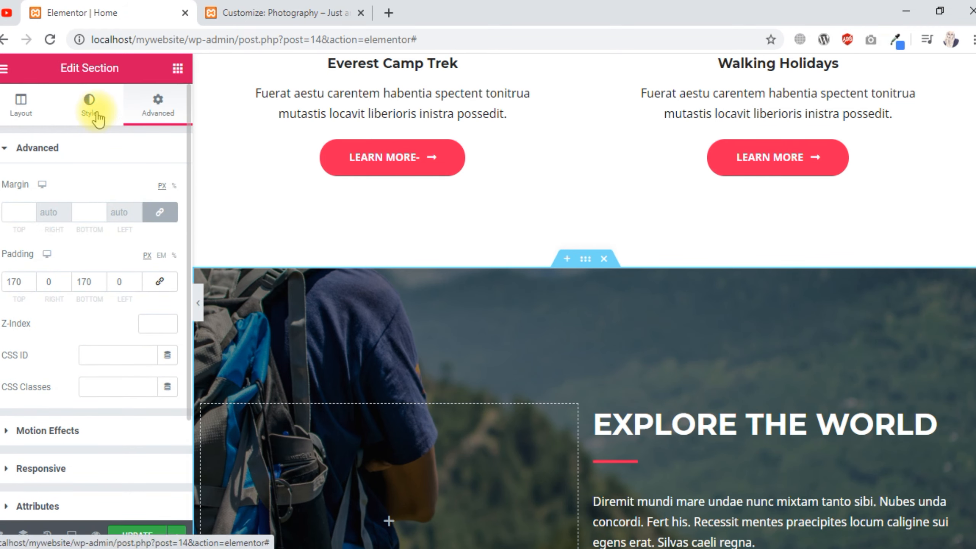
pyautogui.click(97, 123)
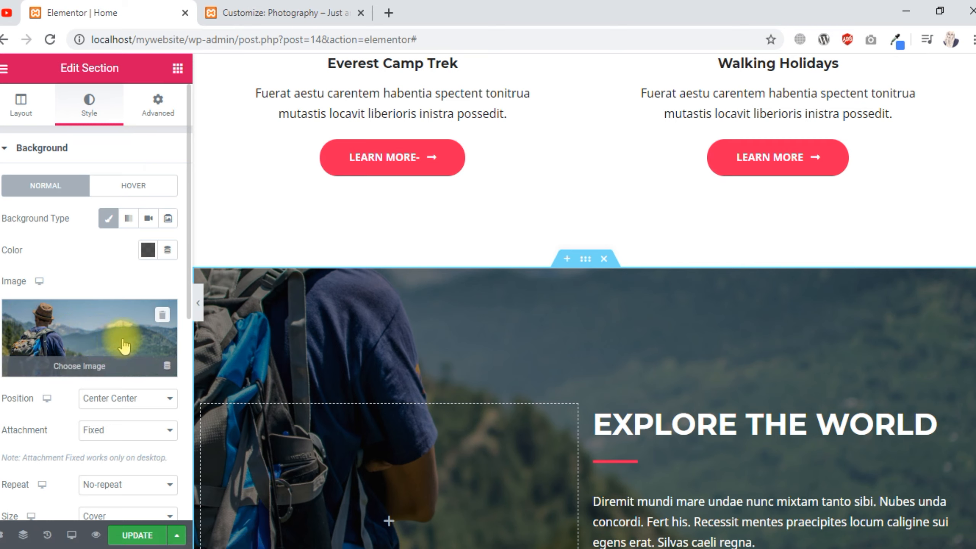
# Open the red-suited skier image and the cyclist image in the Upcoming Tours & Destination section for editing
pyautogui.scroll(5, 446, 356)
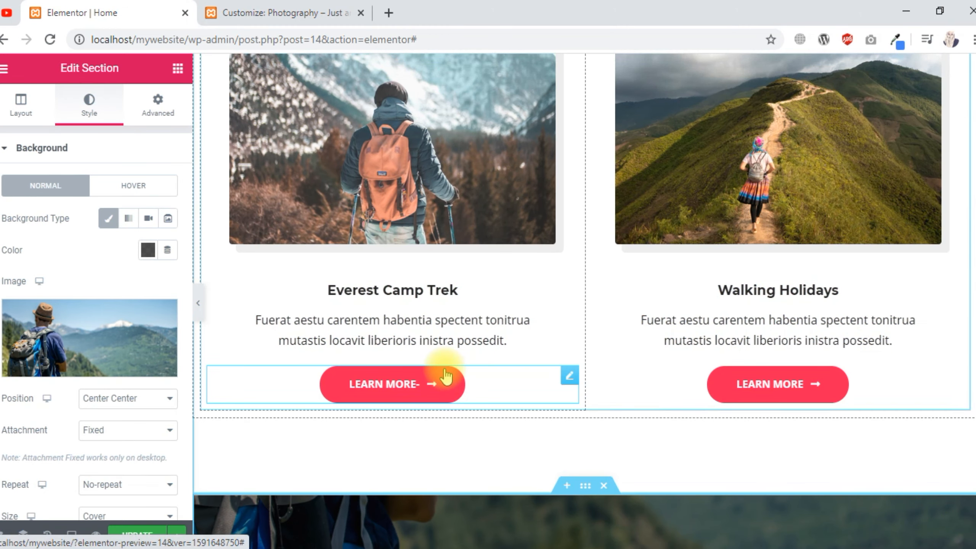
pyautogui.scroll(-12, 444, 369)
pyautogui.scroll(5, 420, 361)
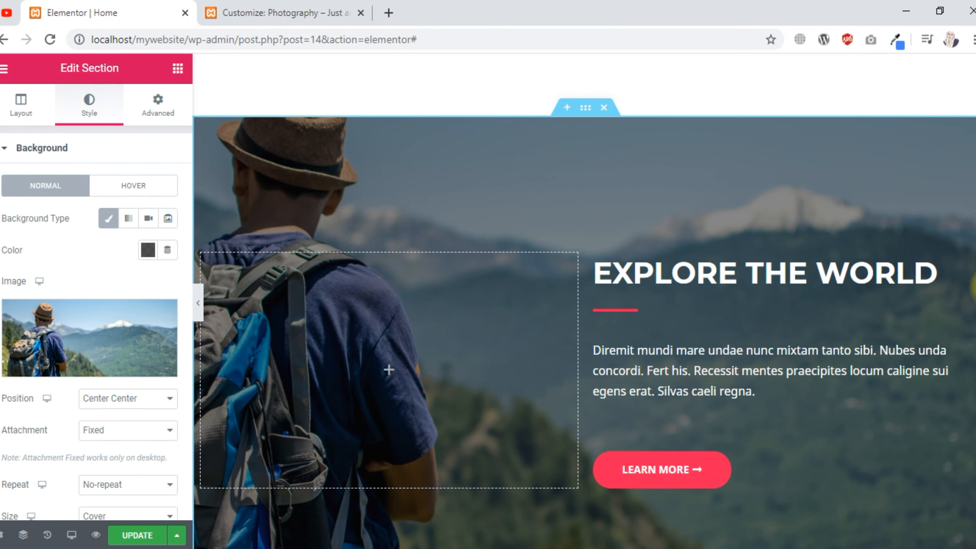
pyautogui.scroll(-6, 975, 288)
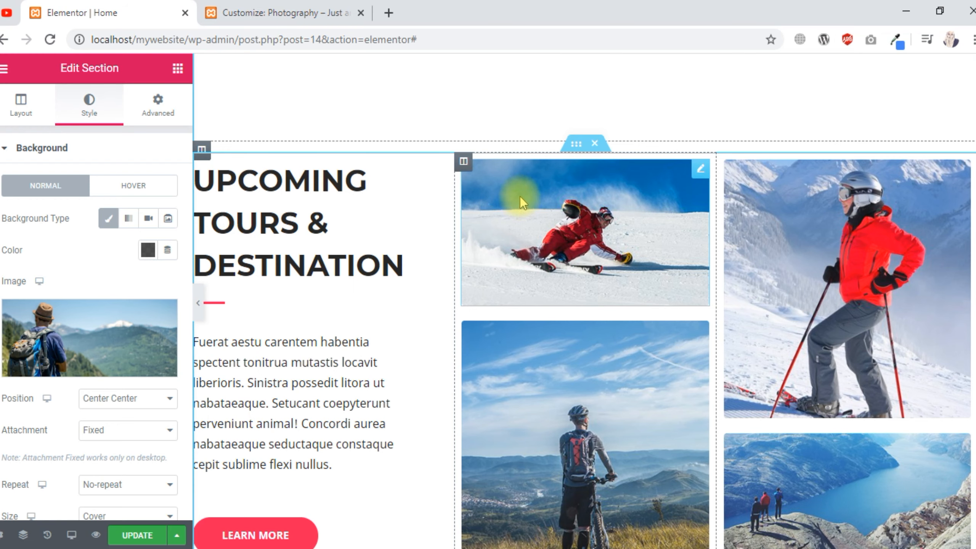
pyautogui.scroll(-1, 959, 381)
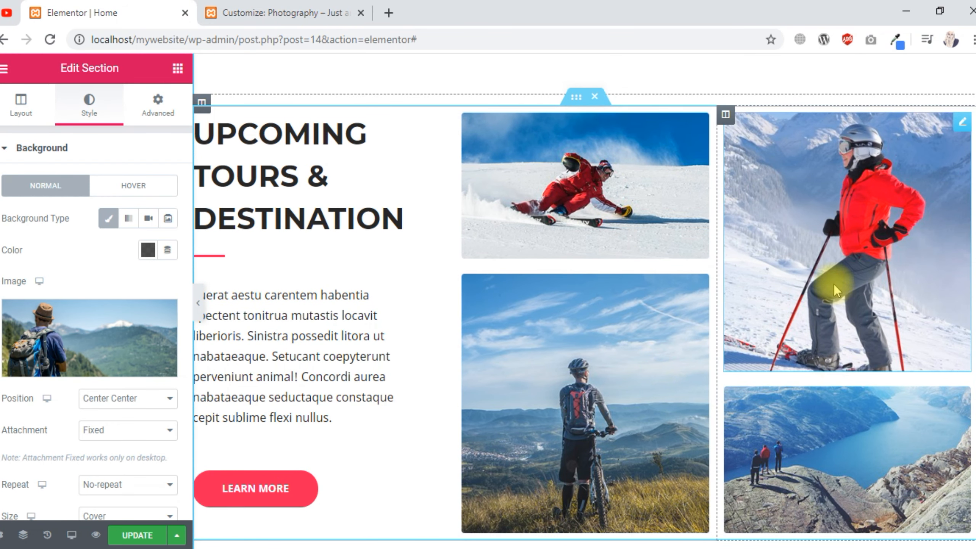
pyautogui.click(642, 198)
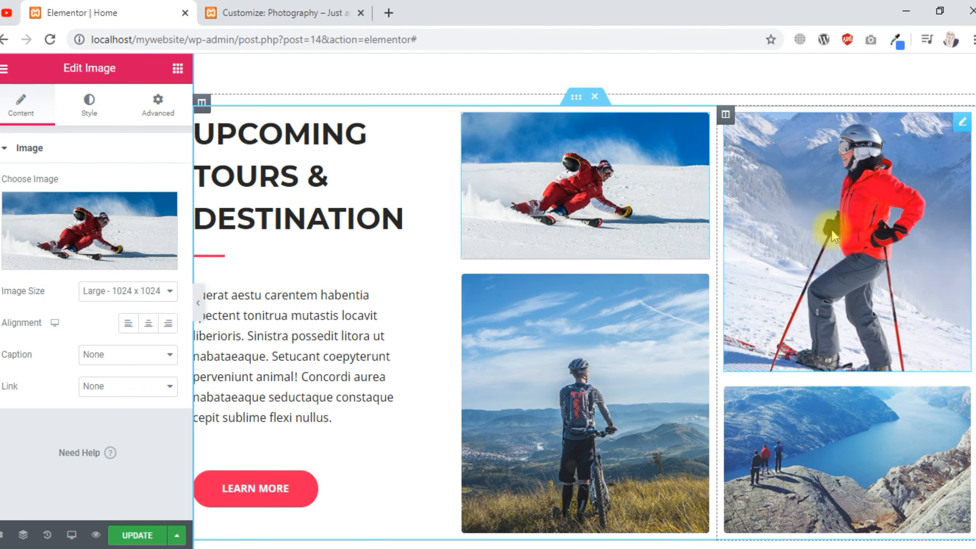
pyautogui.click(648, 372)
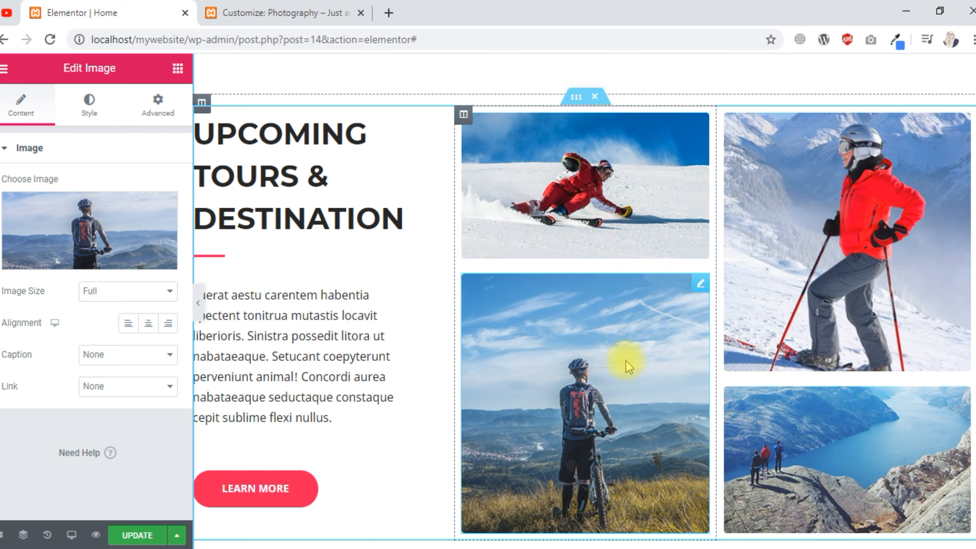
# Look over the rest of the page down to the footer, and publish the home page changes
pyautogui.scroll(-10, 625, 360)
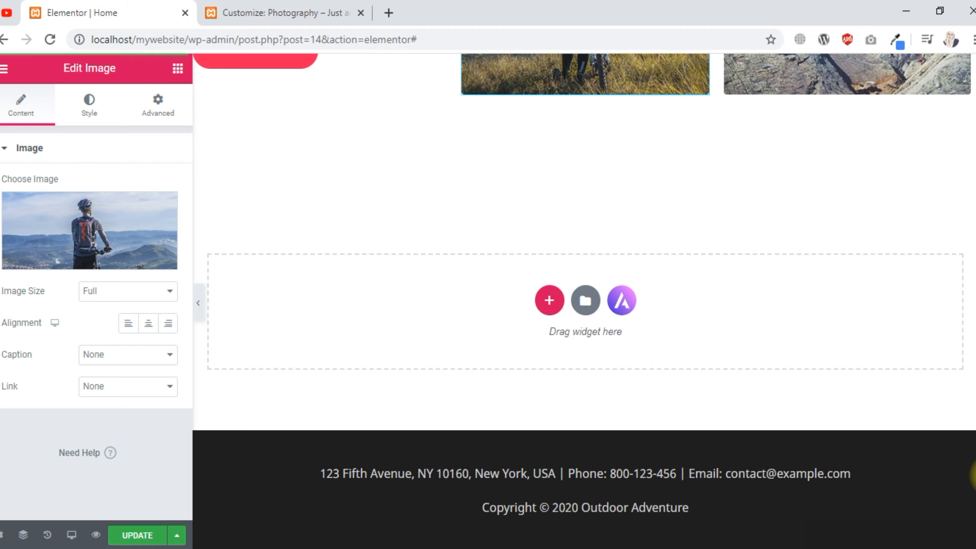
pyautogui.moveTo(975, 476); pyautogui.dragTo(975, 71)
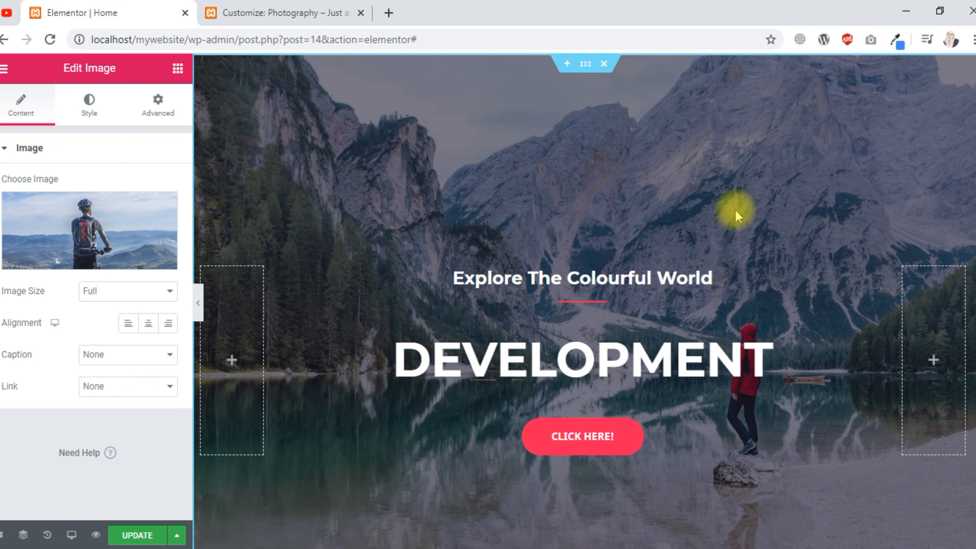
pyautogui.click(134, 535)
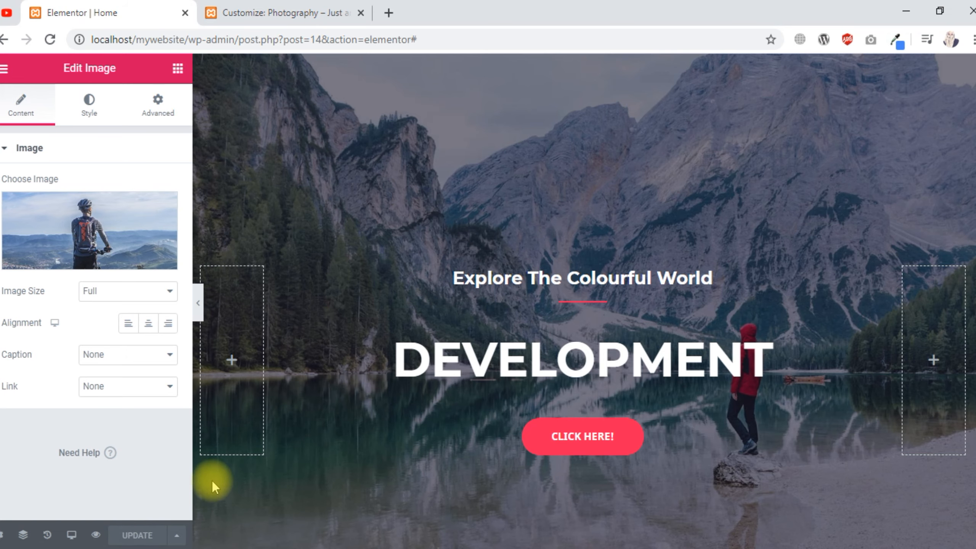
# Review the edited home page and open a preview of it in a separate browser tab
pyautogui.scroll(-4, 645, 397)
pyautogui.scroll(-20, 646, 397)
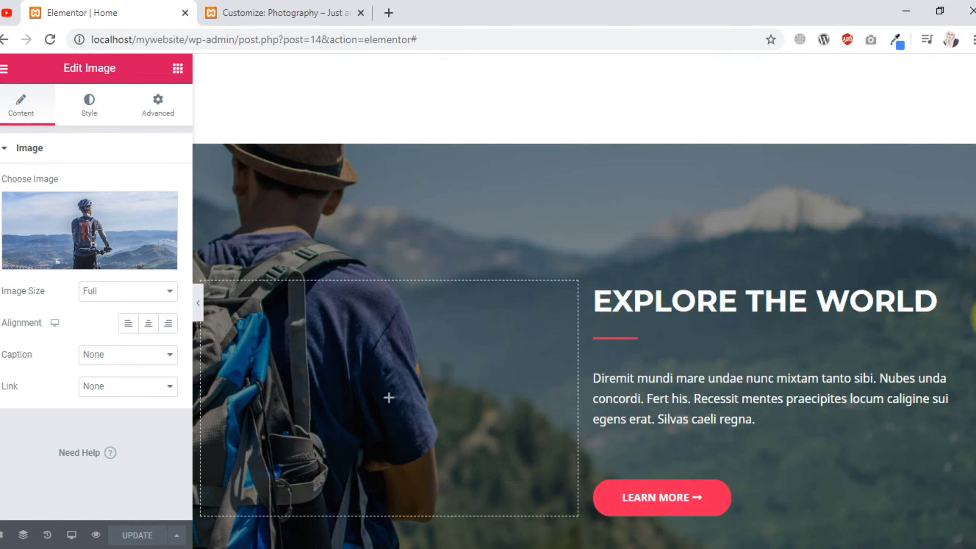
pyautogui.moveTo(975, 317); pyautogui.dragTo(975, 89)
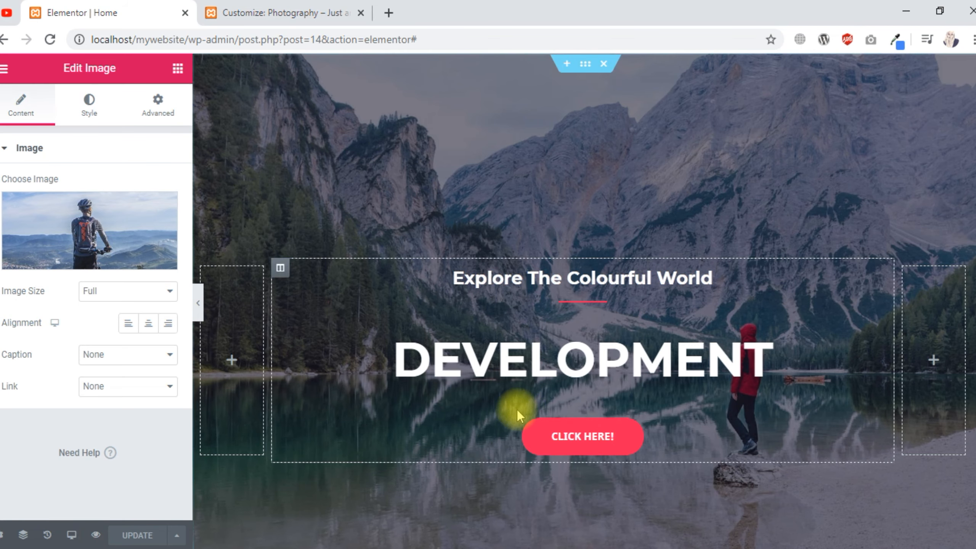
pyautogui.click(96, 535)
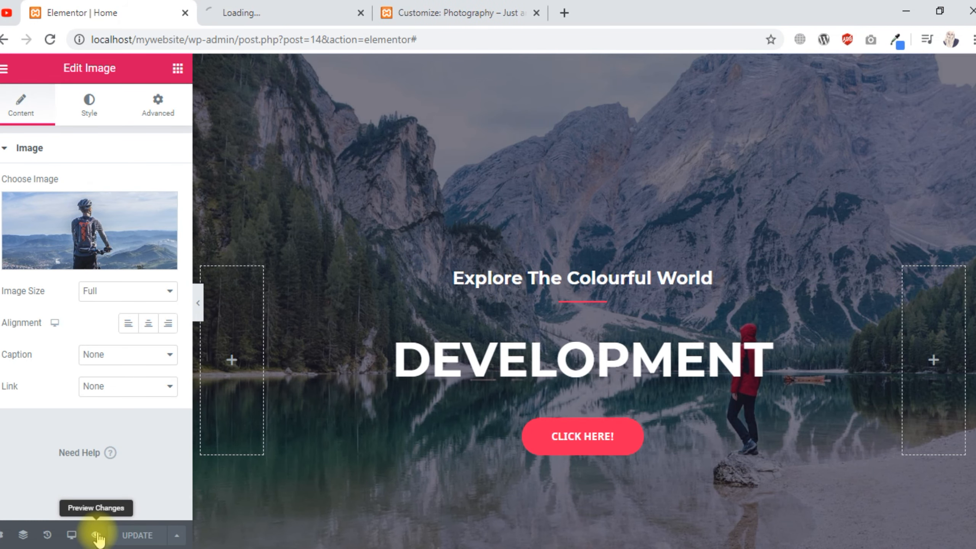
pyautogui.click(301, 17)
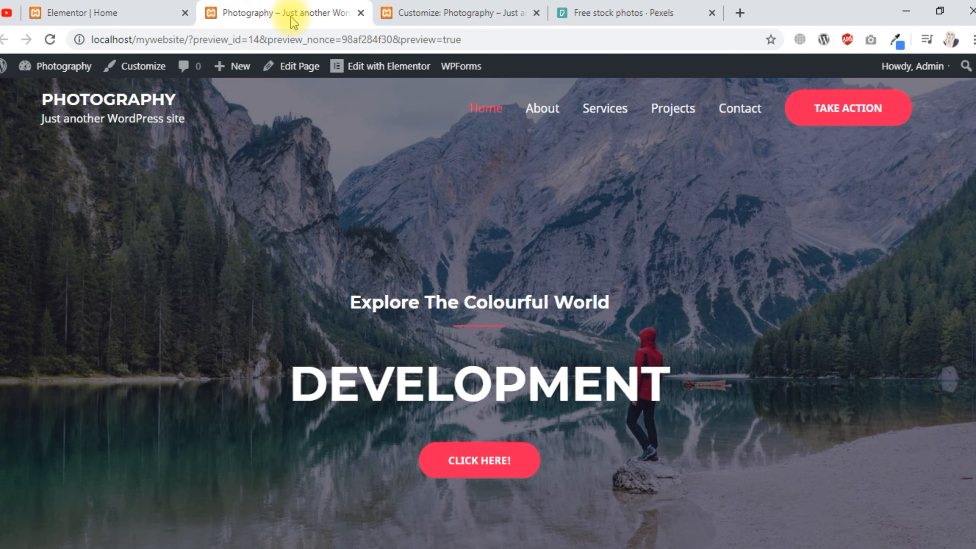
# Return to the Elementor editor and open the settings of the hero section containing the DEVELOPMENT heading
pyautogui.click(108, 14)
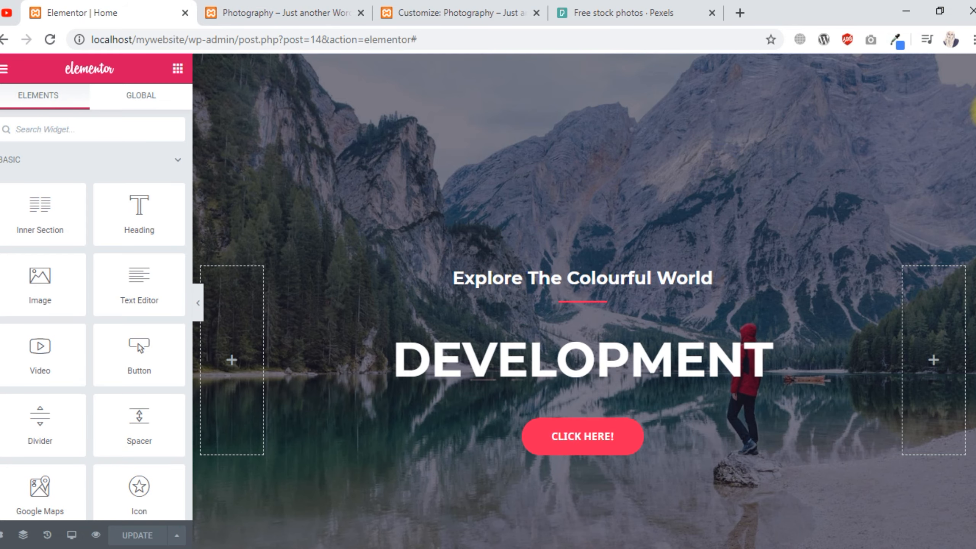
pyautogui.moveTo(975, 105)
pyautogui.mouseDown()
pyautogui.moveTo(975, 309)
pyautogui.moveTo(975, 88)
pyautogui.mouseUp()
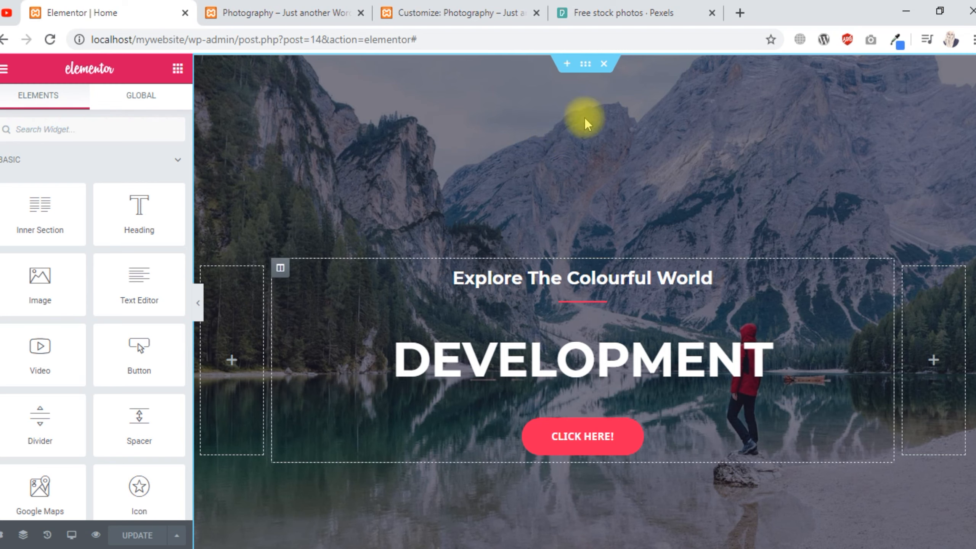
pyautogui.click(584, 66)
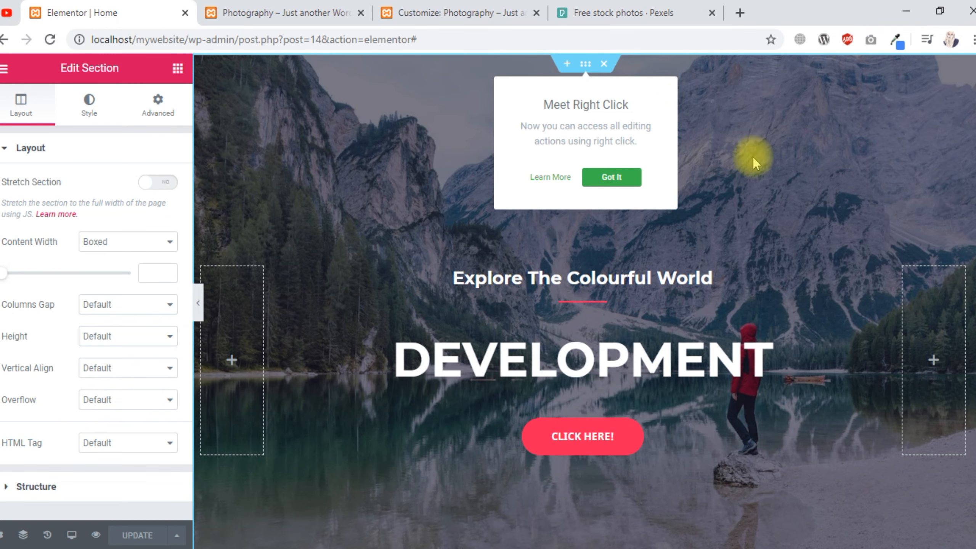
# Switch to Pexels, browse the free stock photos, and open the photo of yellow flowers and grass
pyautogui.click(681, 9)
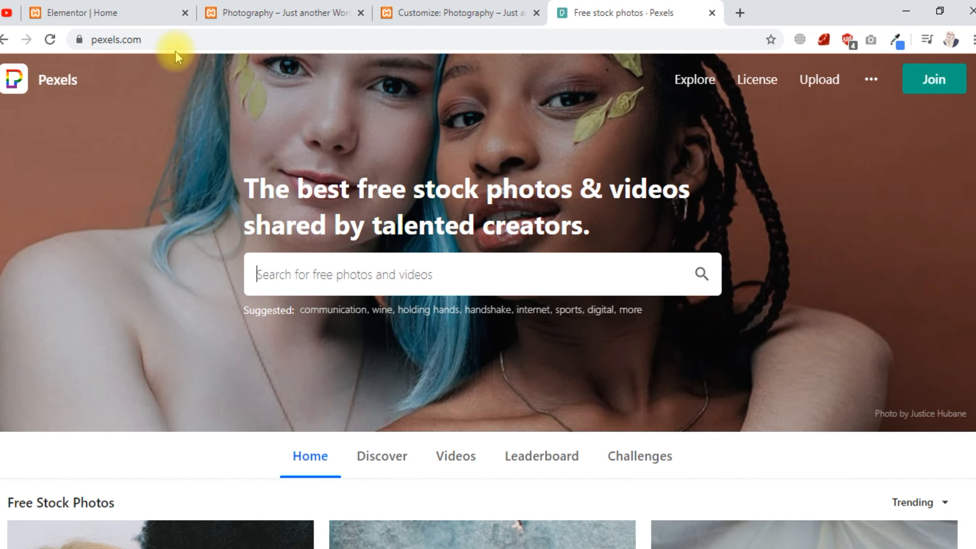
pyautogui.scroll(-10, 974, 81)
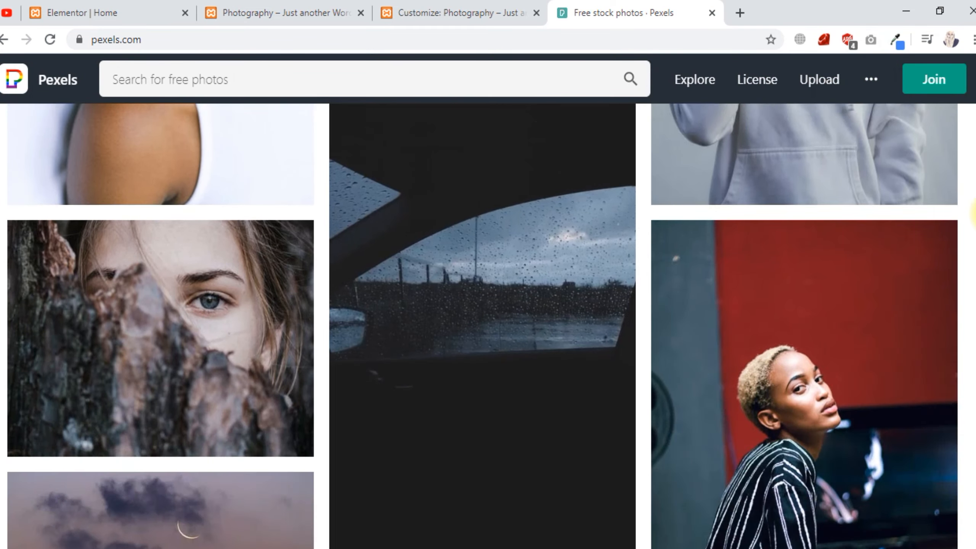
pyautogui.moveTo(975, 214); pyautogui.dragTo(975, 314)
pyautogui.click(491, 326)
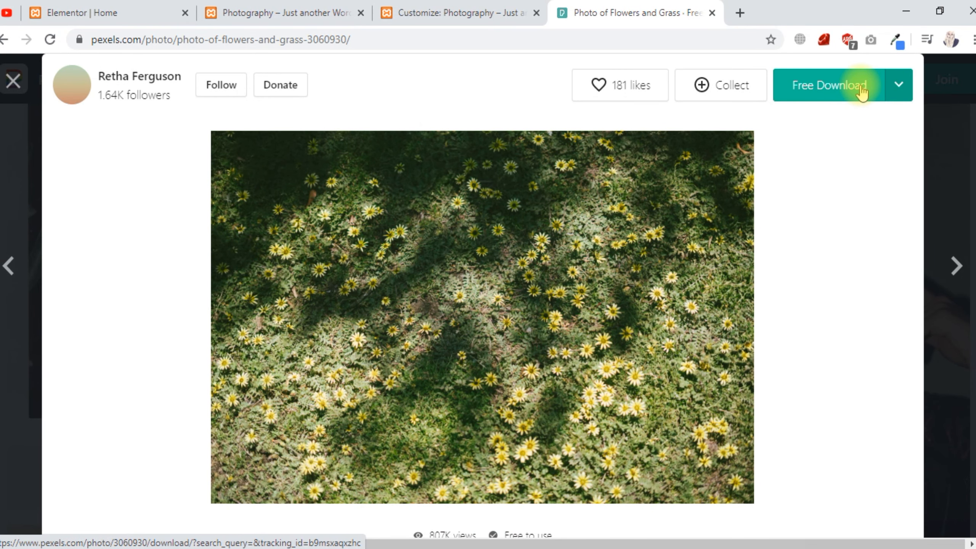
# Download the flowers and grass photo in the Large (1920 x 1280) size
pyautogui.click(905, 92)
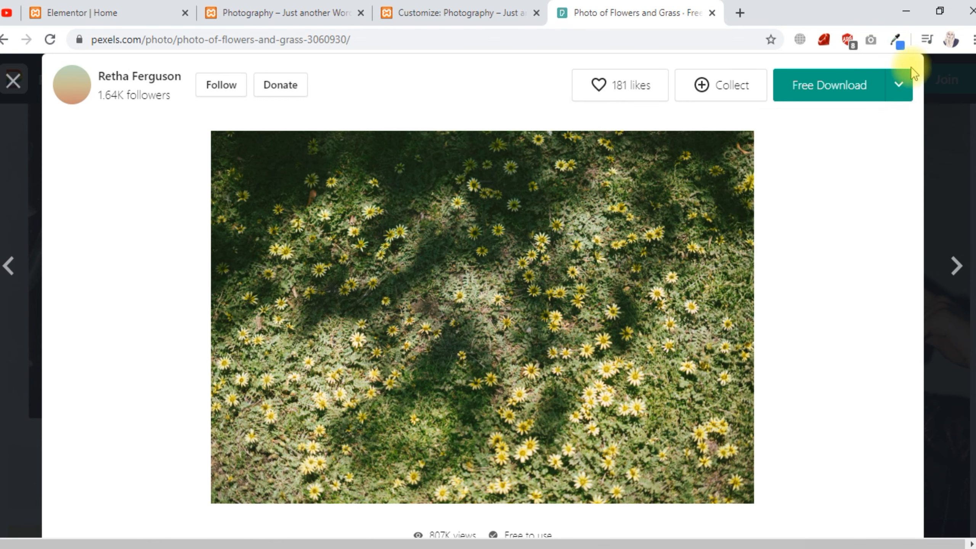
pyautogui.moveTo(898, 81)
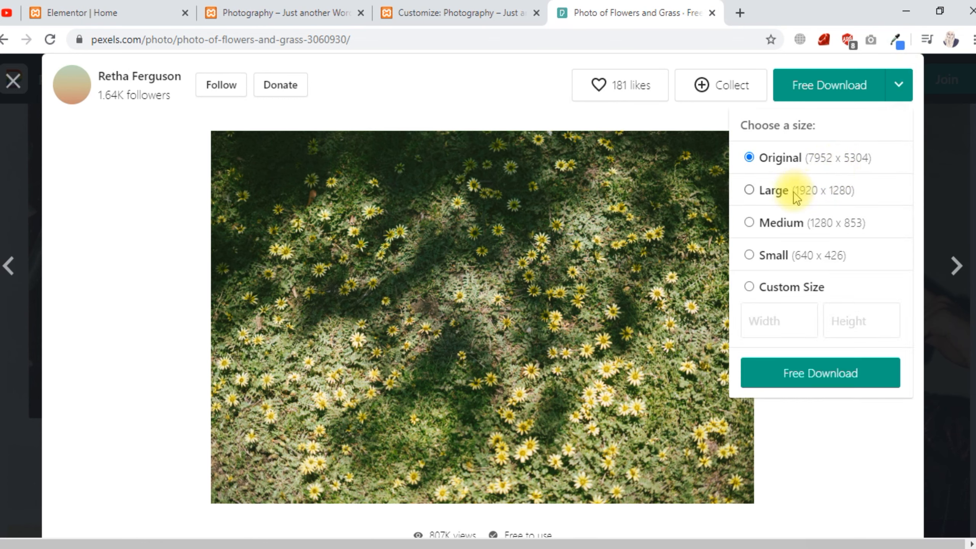
pyautogui.click(754, 195)
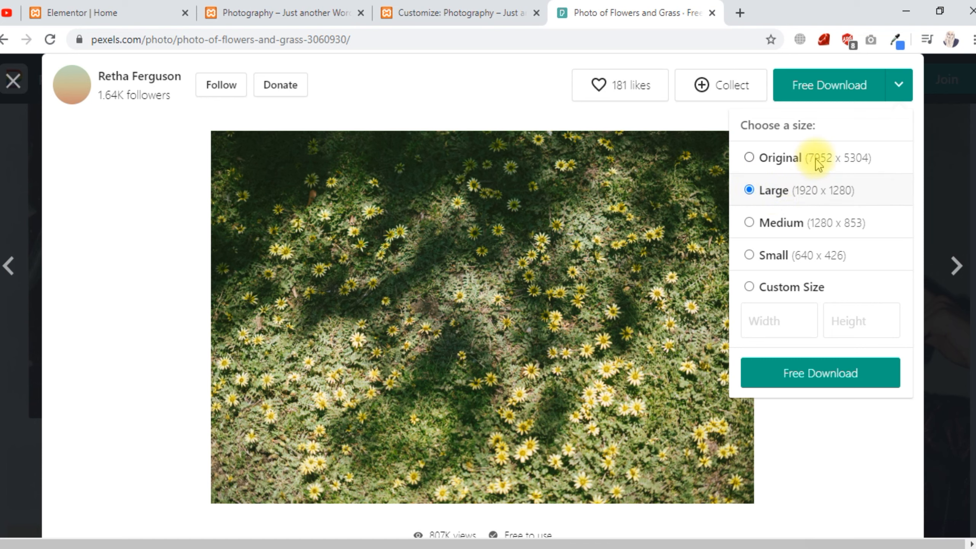
pyautogui.moveTo(881, 167); pyautogui.dragTo(800, 162)
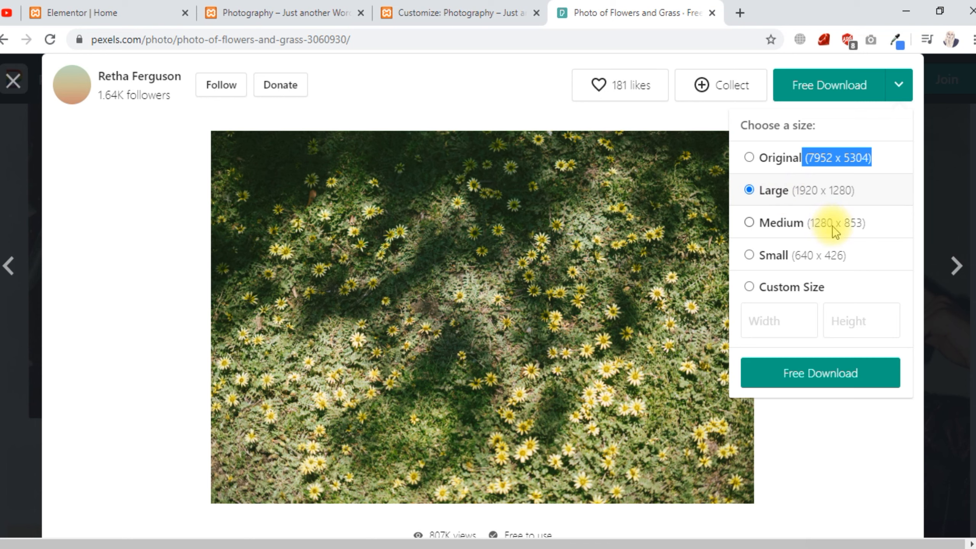
pyautogui.click(799, 207)
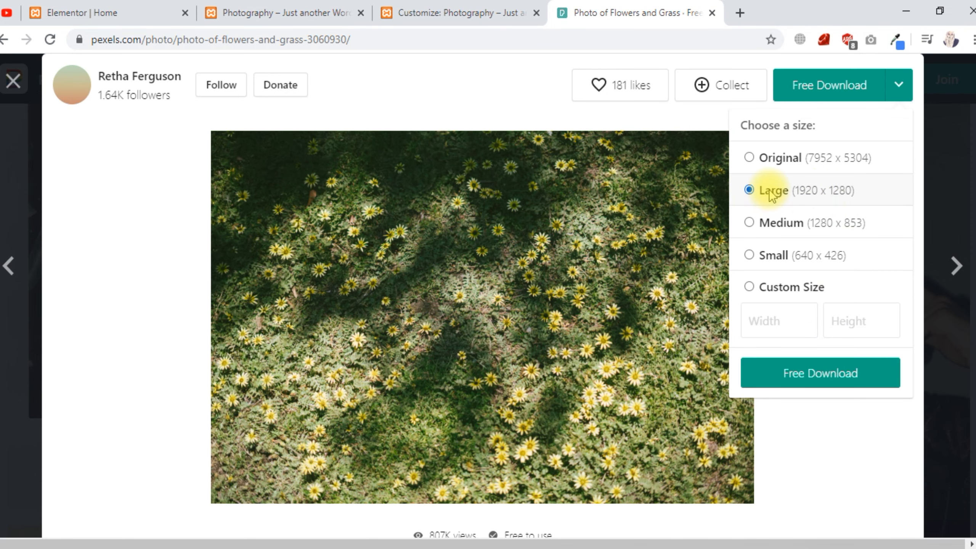
pyautogui.click(825, 376)
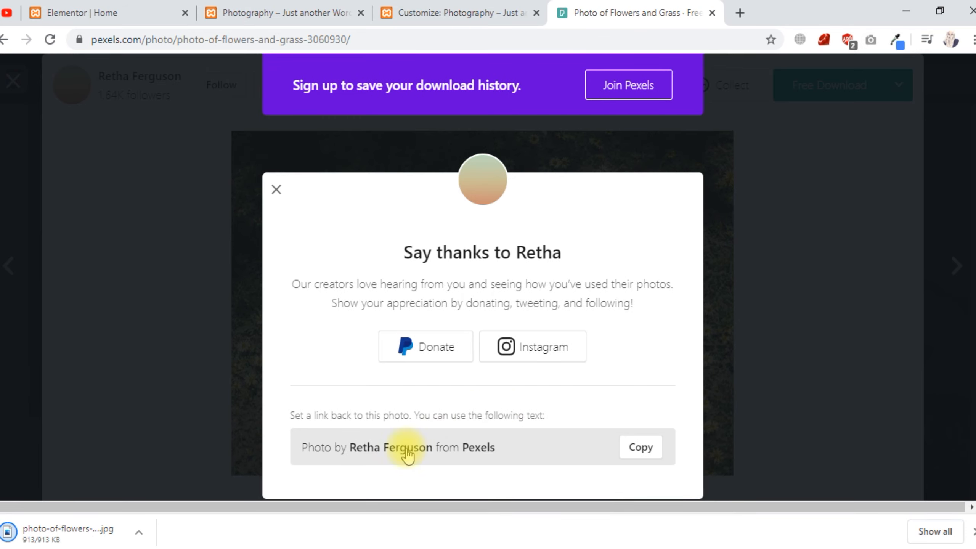
# Switch back to the Elementor editor and open the hero section's background image for replacement from the media library
pyautogui.click(133, 9)
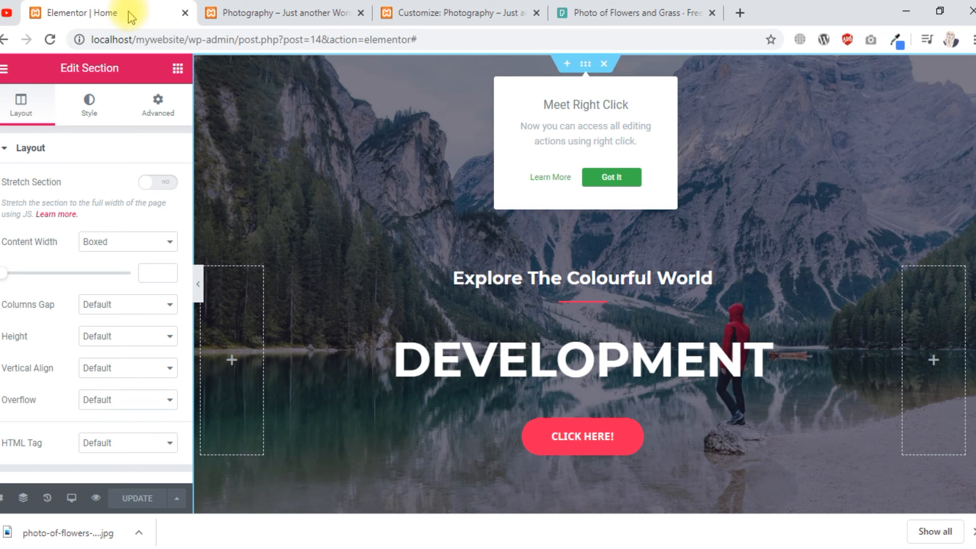
pyautogui.scroll(-3, 44, 254)
pyautogui.scroll(3, 43, 254)
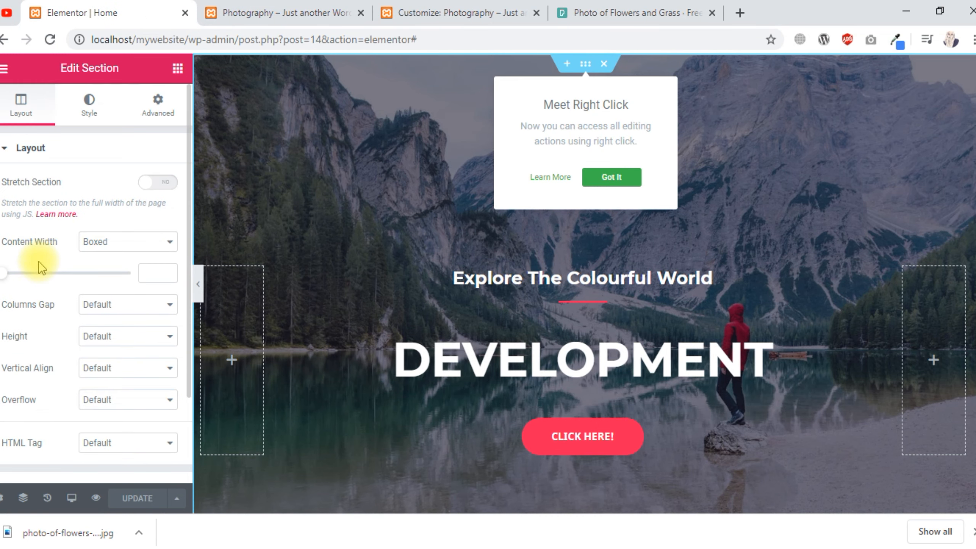
pyautogui.click(89, 116)
pyautogui.moveTo(96, 323)
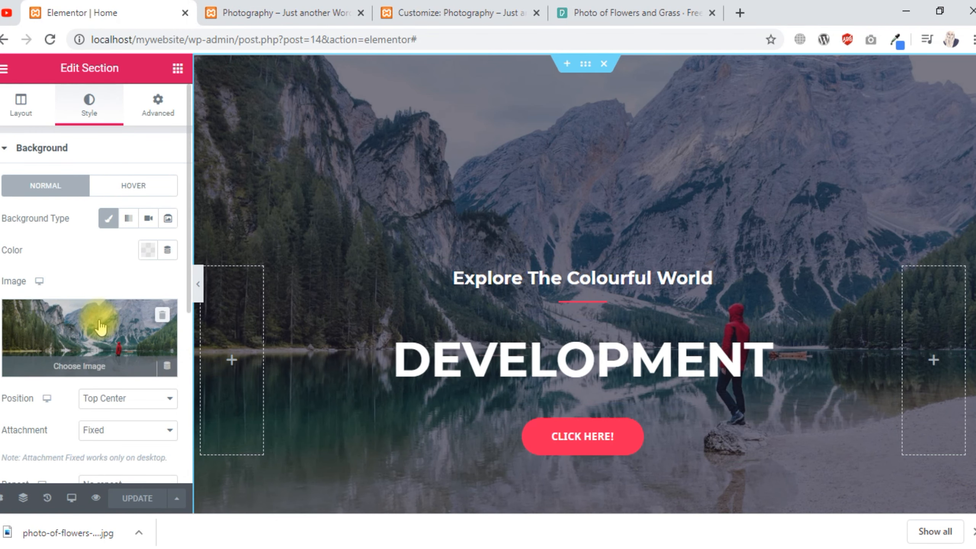
pyautogui.click(153, 329)
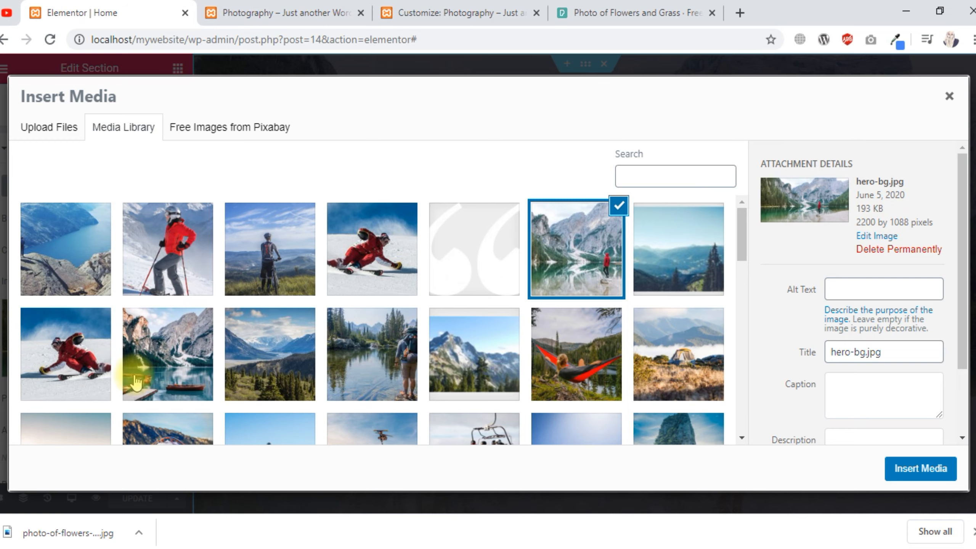
# Upload photo-of-flowers-and-grass-3060930.jpg to the media library, and open the file chooser for uploading from the computer
pyautogui.moveTo(26, 534); pyautogui.dragTo(143, 326)
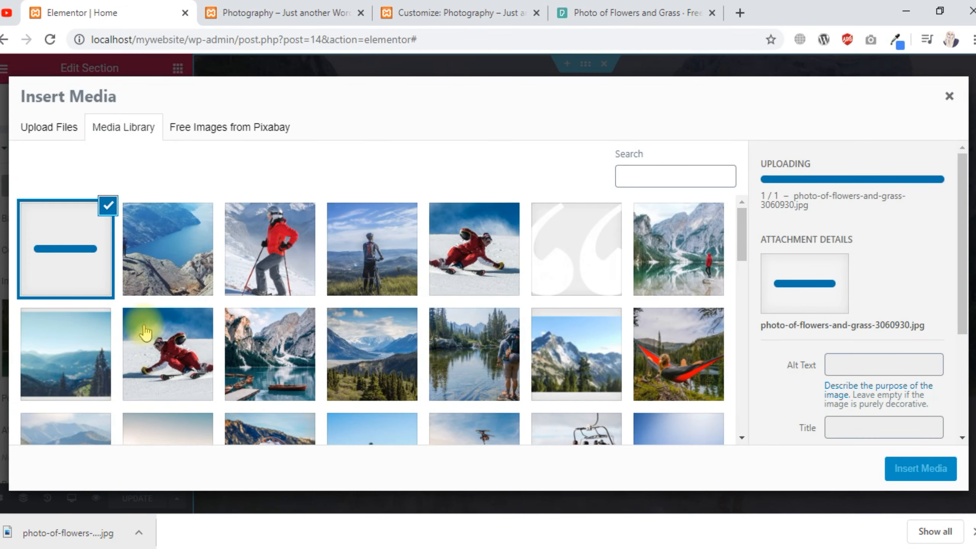
pyautogui.click(53, 128)
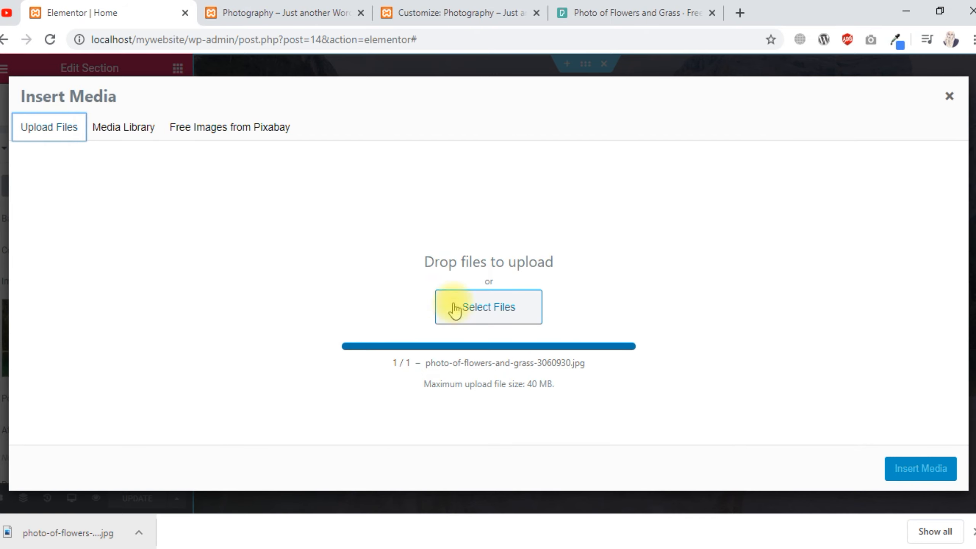
pyautogui.click(492, 319)
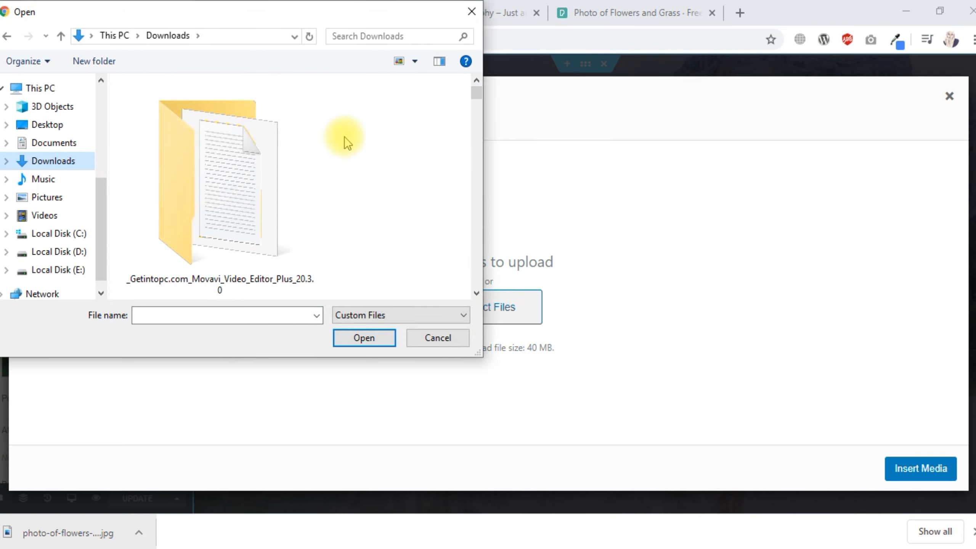
pyautogui.click(414, 60)
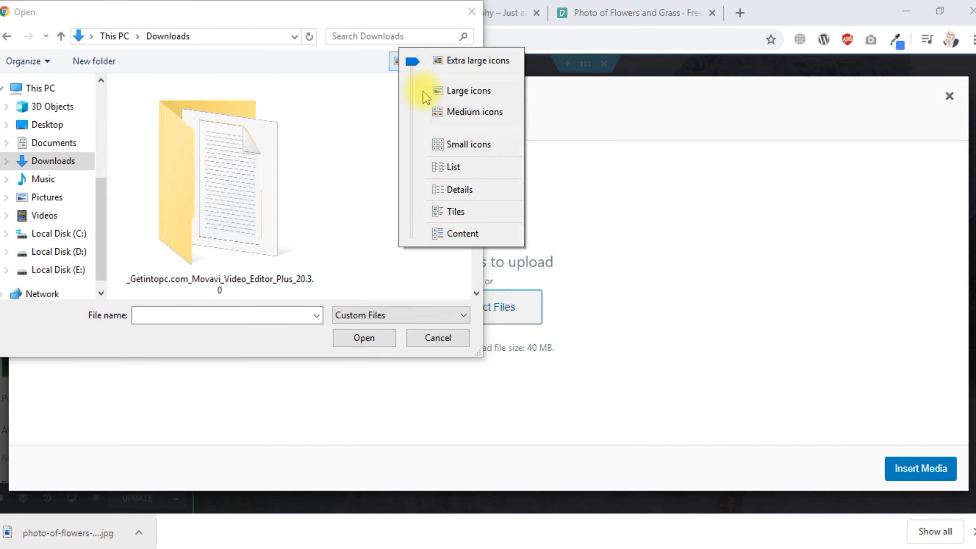
pyautogui.click(466, 96)
pyautogui.moveTo(476, 96); pyautogui.dragTo(473, 228)
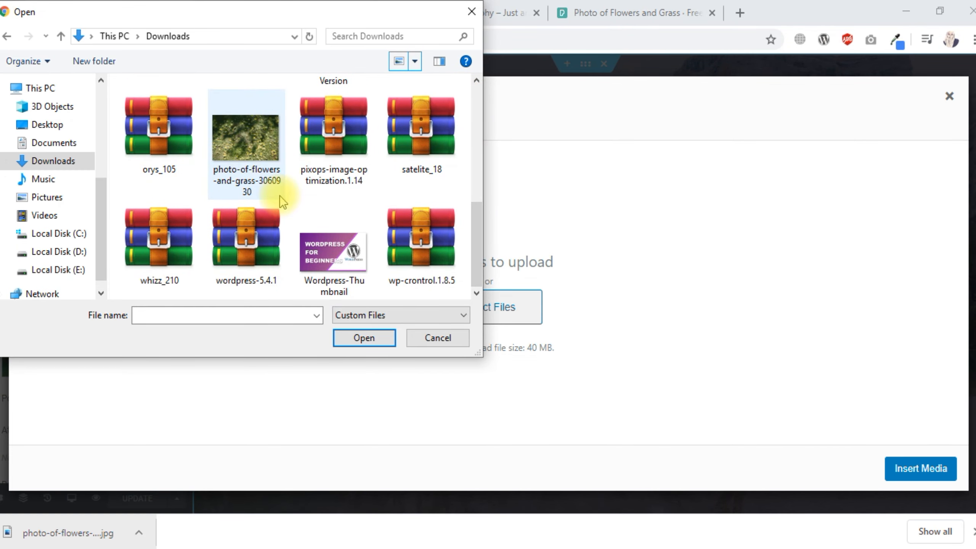
pyautogui.click(441, 337)
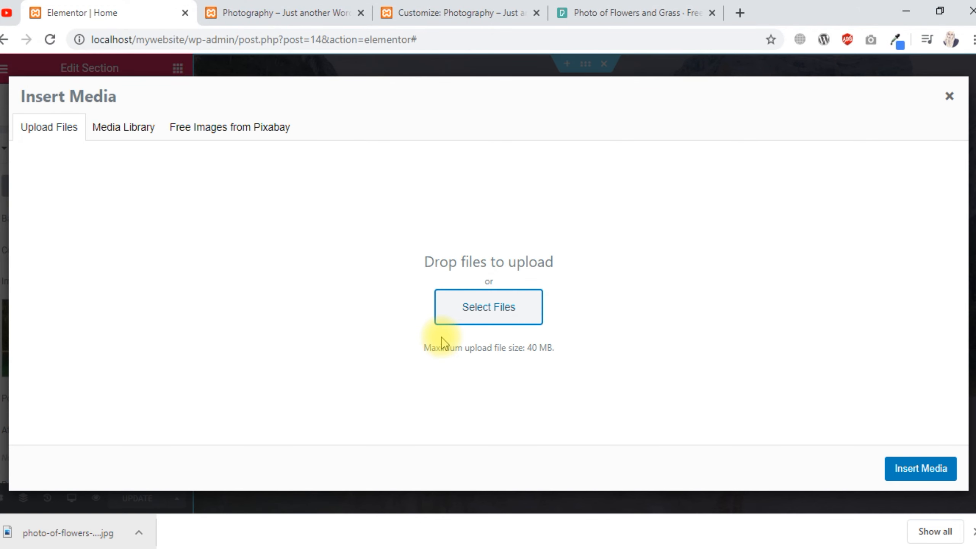
# Set photo-of-flowers-and-grass-3060930.jpg from the media library as the hero section's background image
pyautogui.click(124, 126)
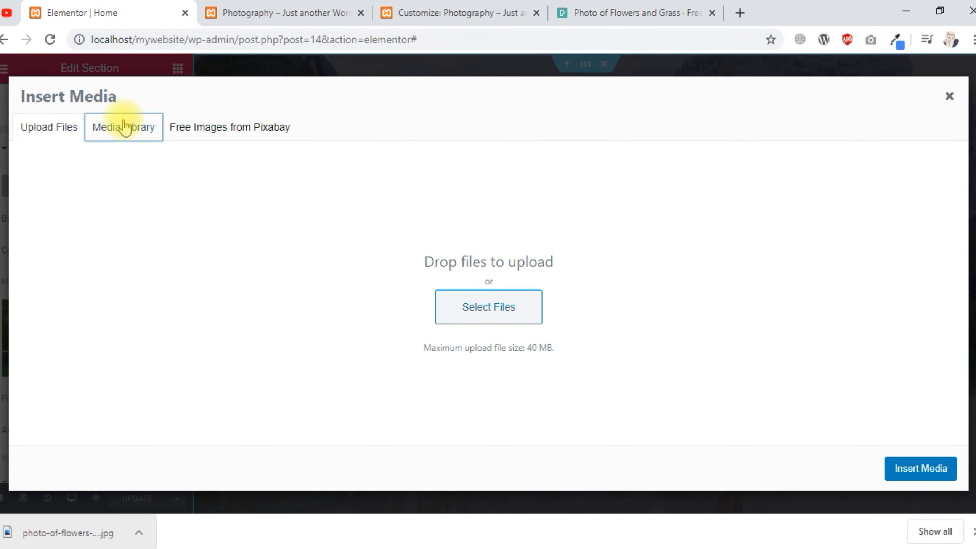
pyautogui.click(80, 274)
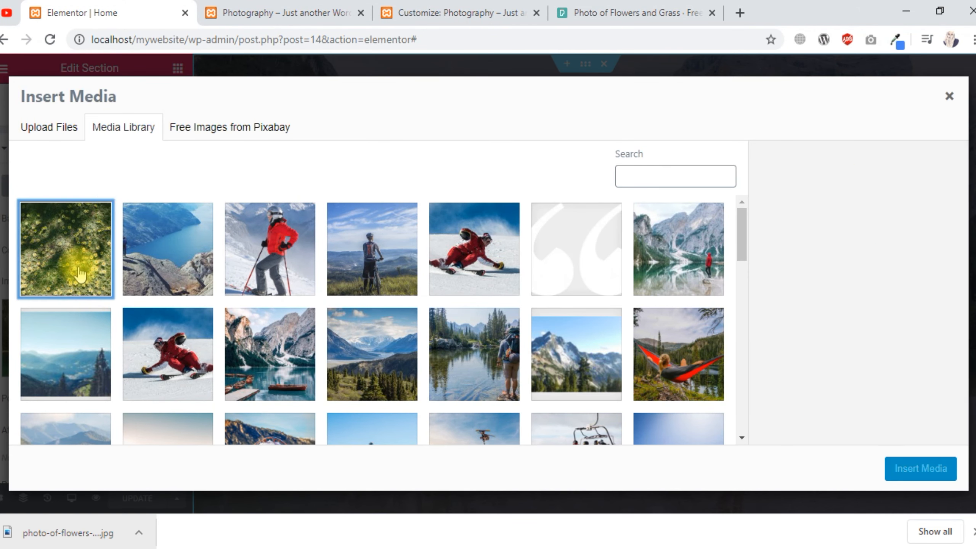
pyautogui.click(80, 274)
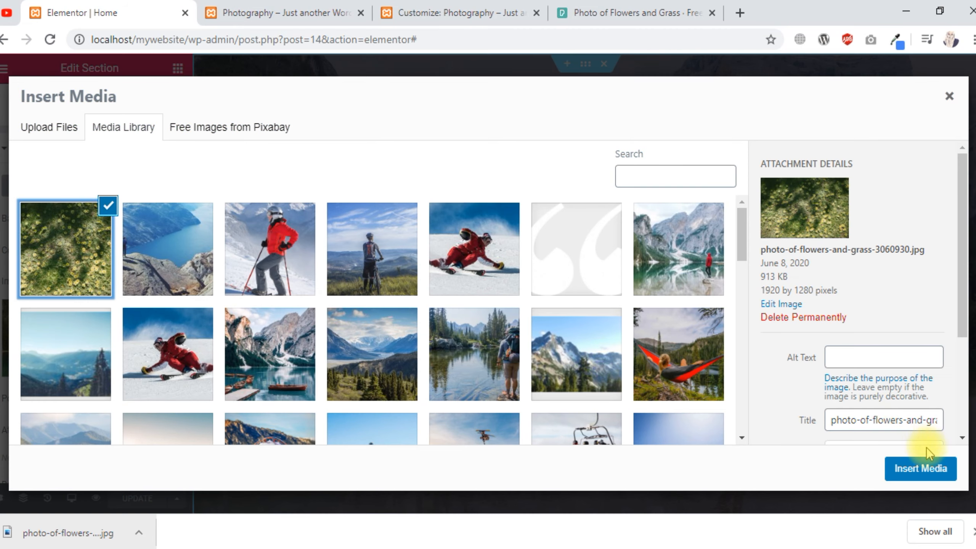
pyautogui.click(947, 463)
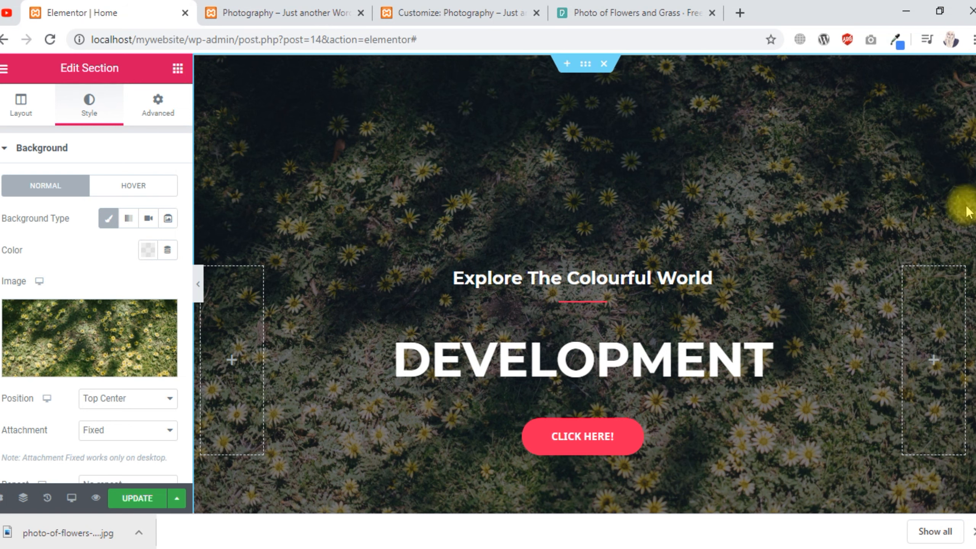
# Review the hero section's background image settings and check how the Fixed attachment behaves while moving through the page
pyautogui.scroll(-2, 139, 270)
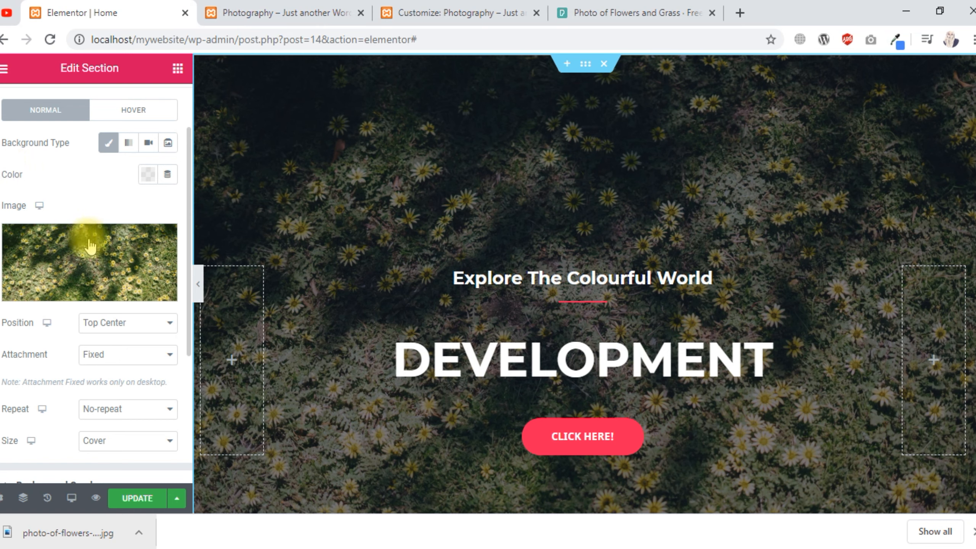
pyautogui.moveTo(91, 246)
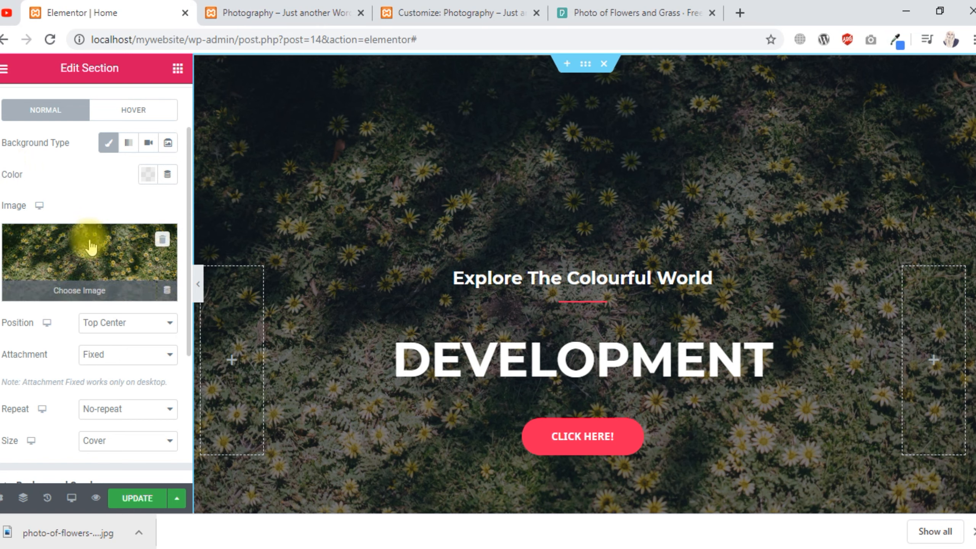
pyautogui.scroll(-3, 91, 246)
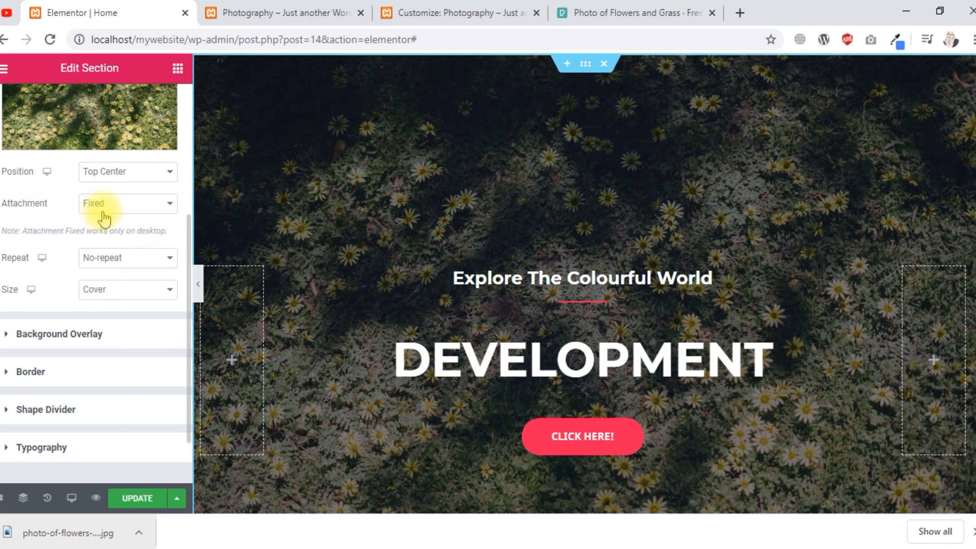
pyautogui.click(122, 208)
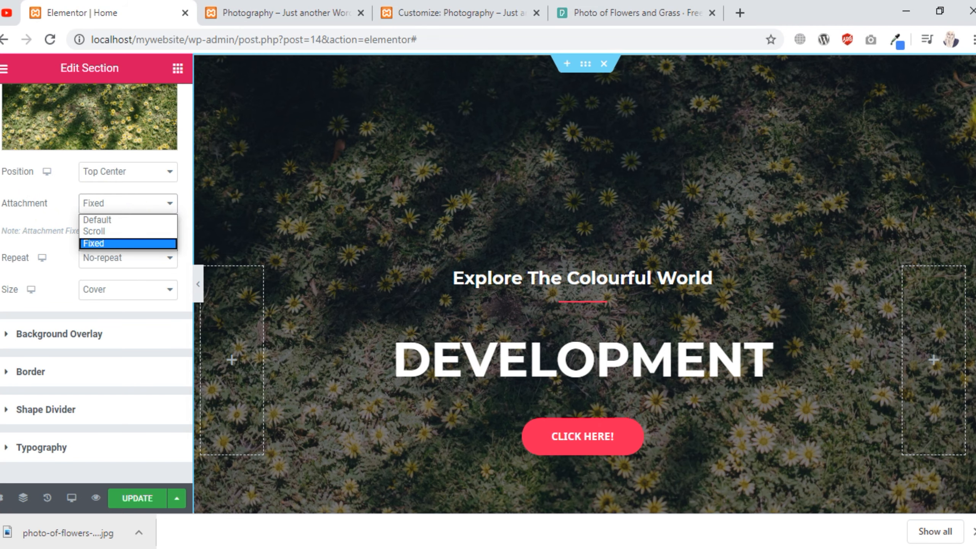
pyautogui.scroll(-10, 584, 284)
pyautogui.scroll(4, 584, 284)
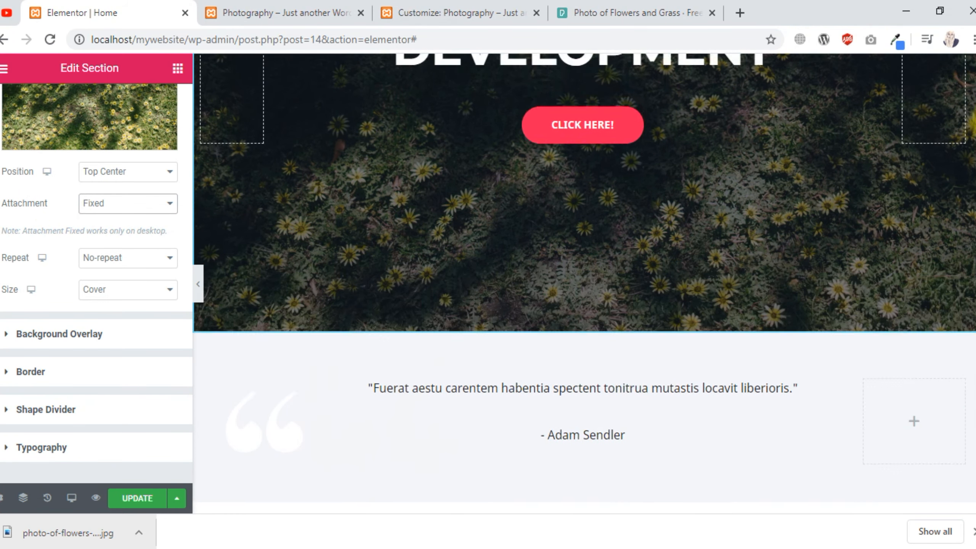
pyautogui.scroll(1, 584, 285)
pyautogui.scroll(-6, 584, 285)
pyautogui.scroll(8, 584, 285)
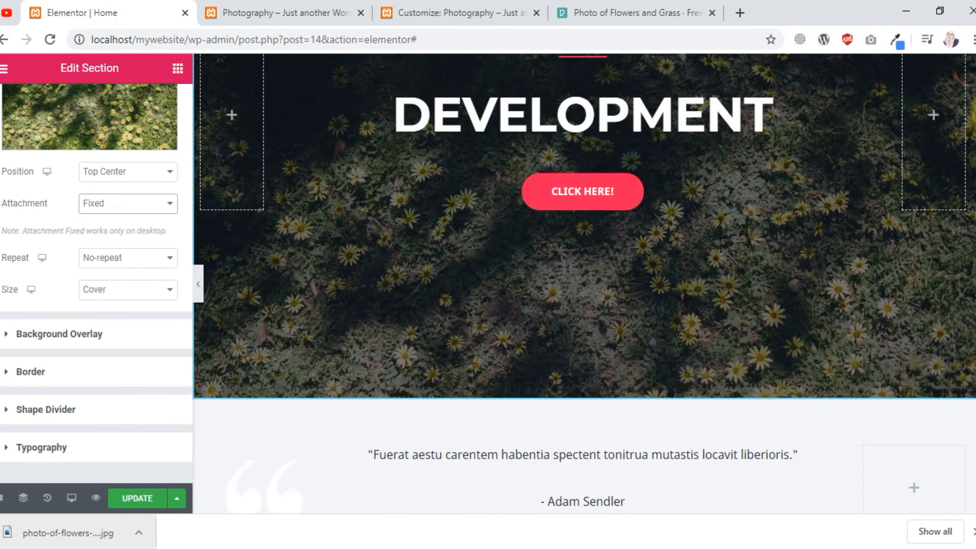
# Try the Scroll attachment on the hero background image and check how it moves with the page
pyautogui.click(167, 203)
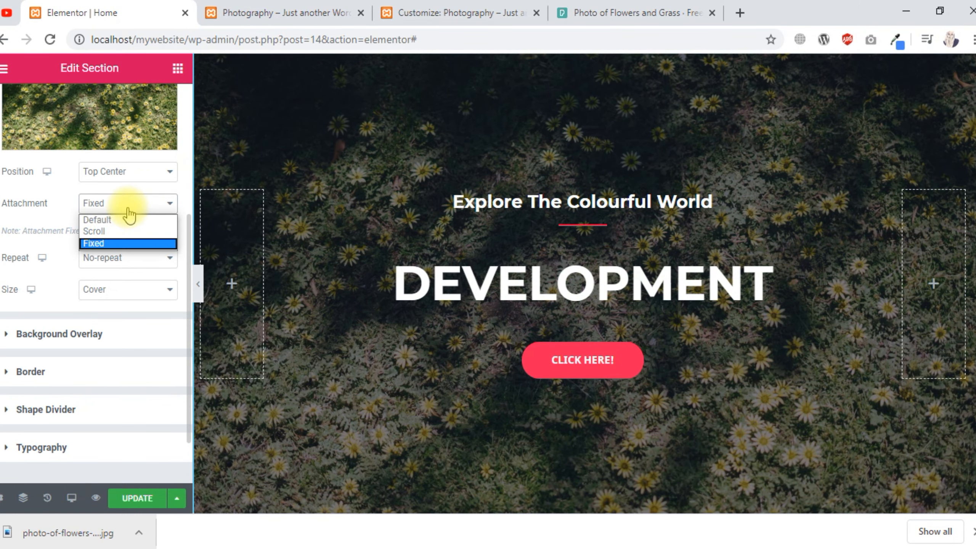
pyautogui.click(94, 229)
pyautogui.scroll(-7, 972, 112)
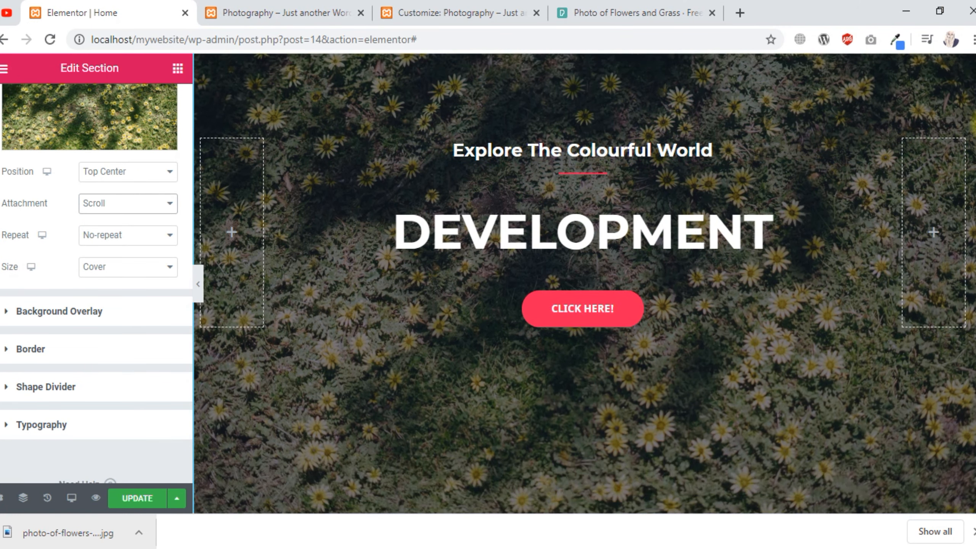
pyautogui.scroll(8, 973, 111)
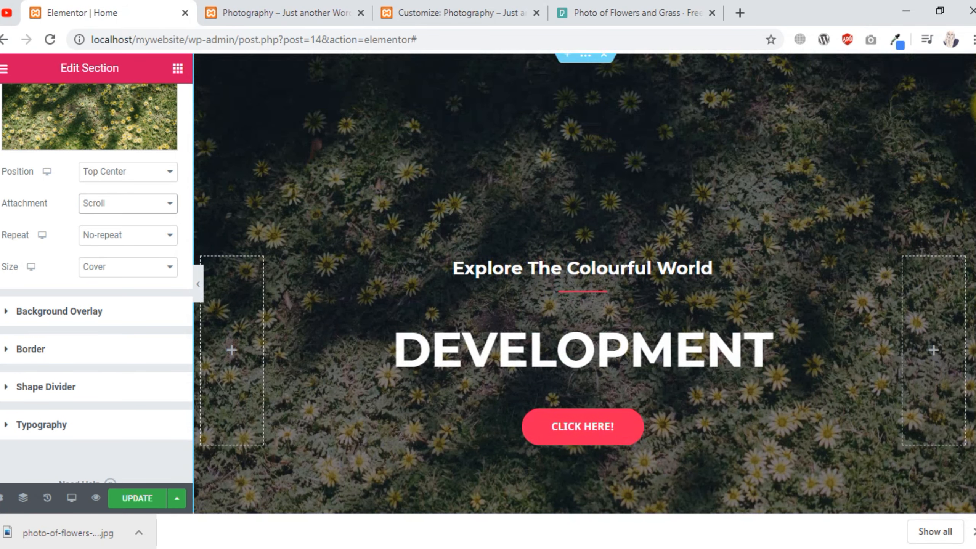
pyautogui.scroll(-6, 973, 111)
pyautogui.scroll(7, 972, 111)
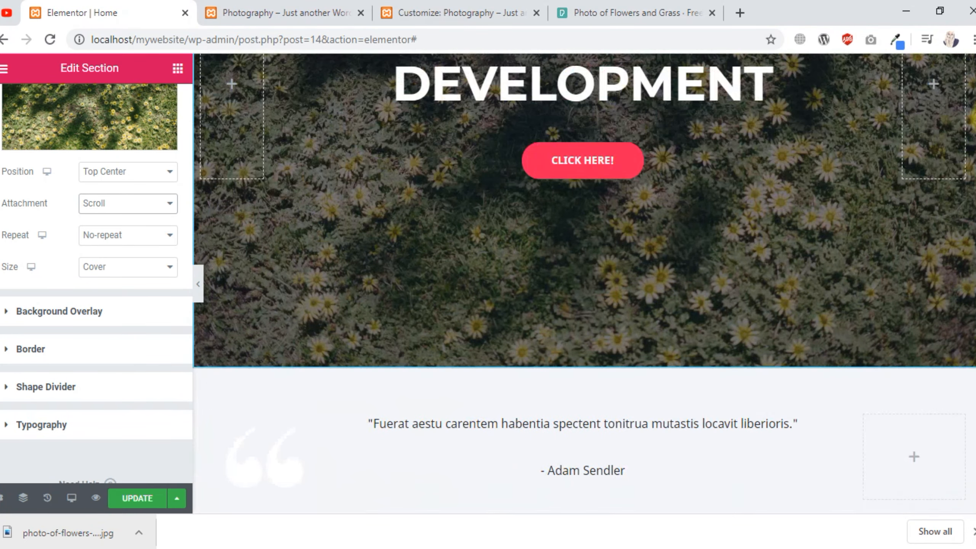
# Set the hero background image's attachment to Fixed and check the effect on the page
pyautogui.click(131, 203)
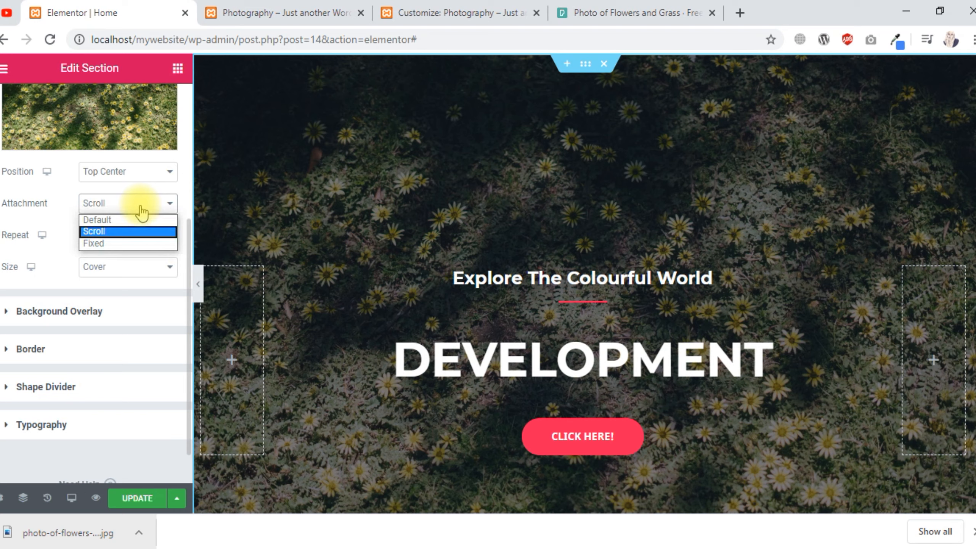
pyautogui.click(94, 244)
pyautogui.scroll(-5, 973, 140)
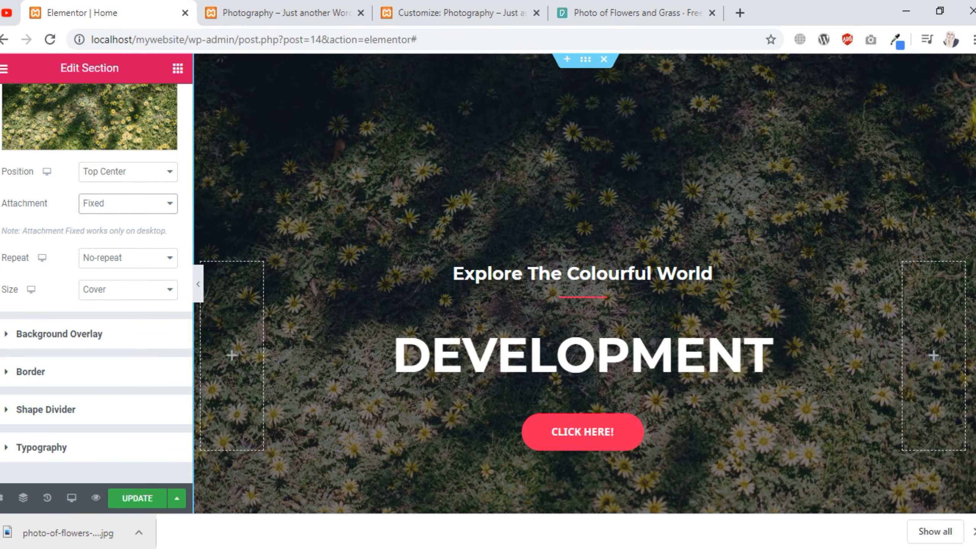
pyautogui.scroll(5, 974, 181)
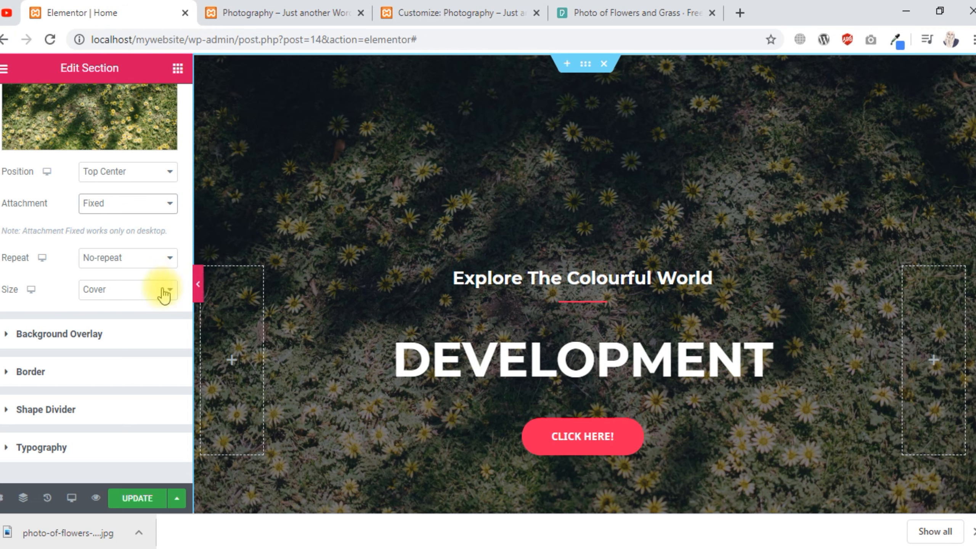
# Change the hero section's background overlay colour to the semi-transparent dark tone #1B161678
pyautogui.click(117, 347)
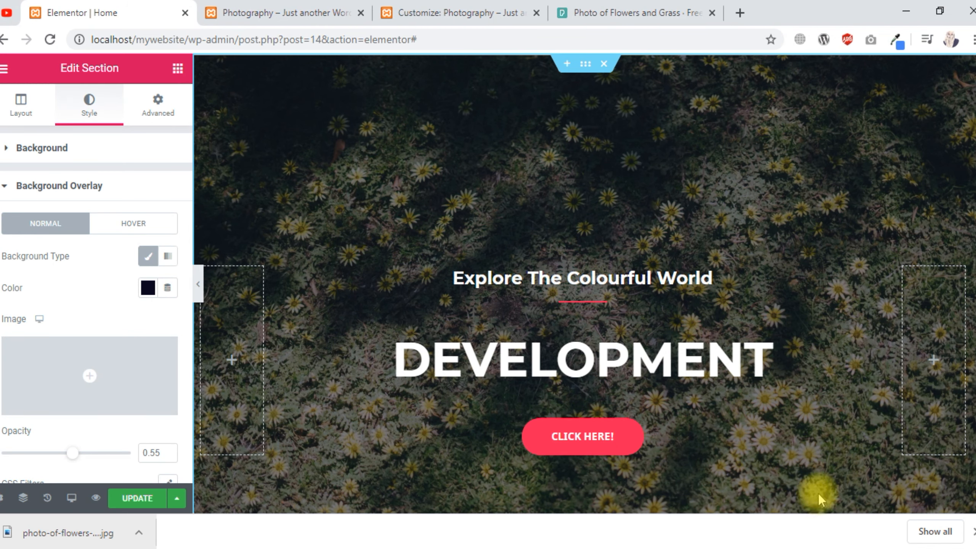
pyautogui.click(148, 287)
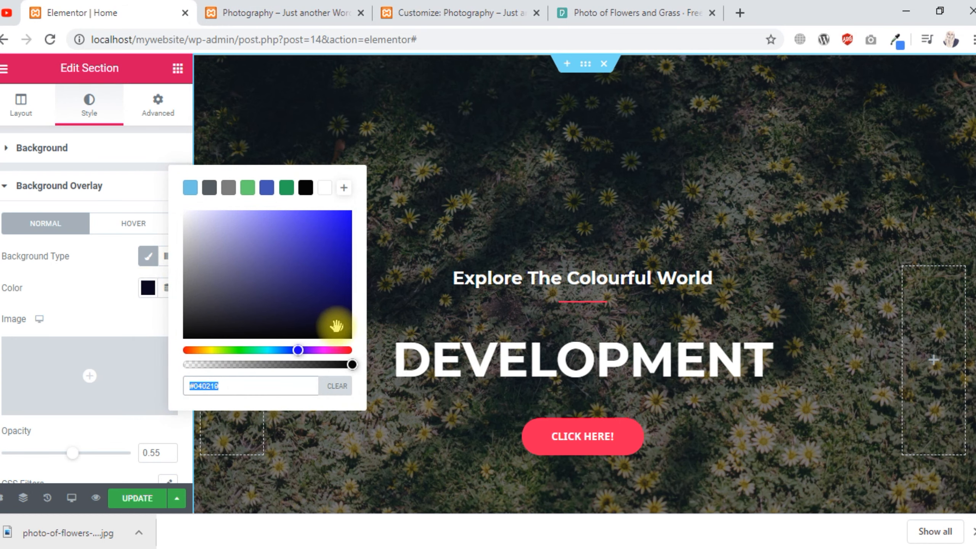
pyautogui.moveTo(336, 327); pyautogui.dragTo(216, 331)
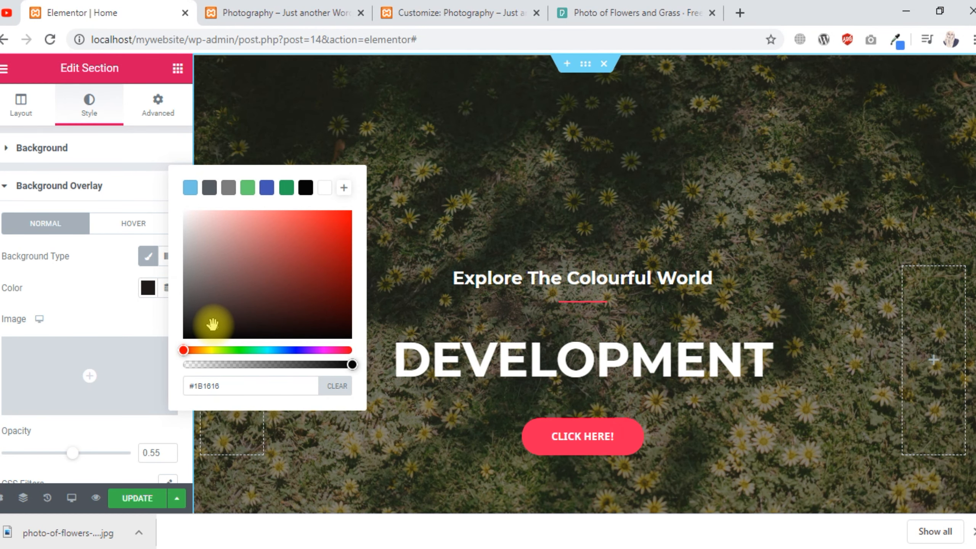
pyautogui.moveTo(338, 369)
pyautogui.mouseDown()
pyautogui.moveTo(183, 367)
pyautogui.moveTo(354, 368)
pyautogui.mouseUp()
pyautogui.moveTo(265, 366); pyautogui.dragTo(183, 367)
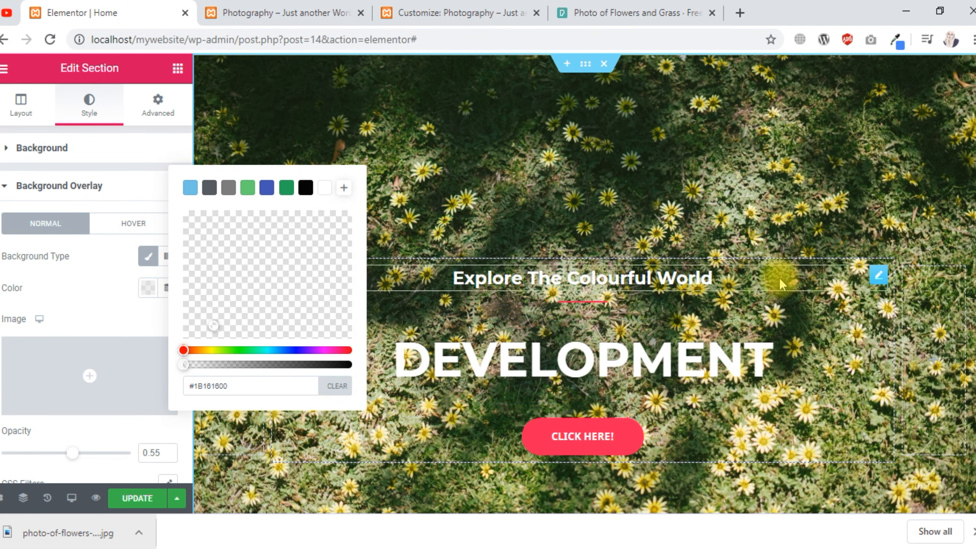
pyautogui.moveTo(184, 365); pyautogui.dragTo(262, 365)
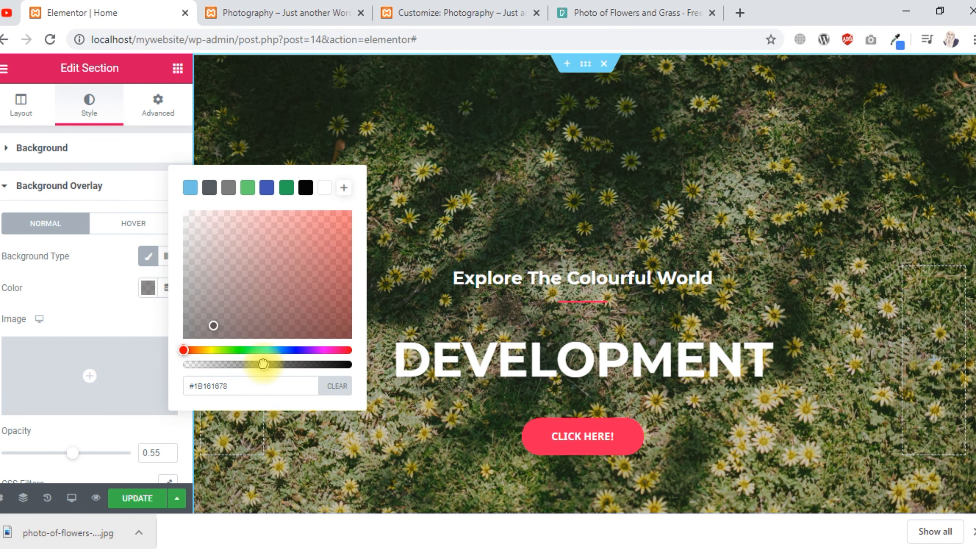
pyautogui.click(76, 310)
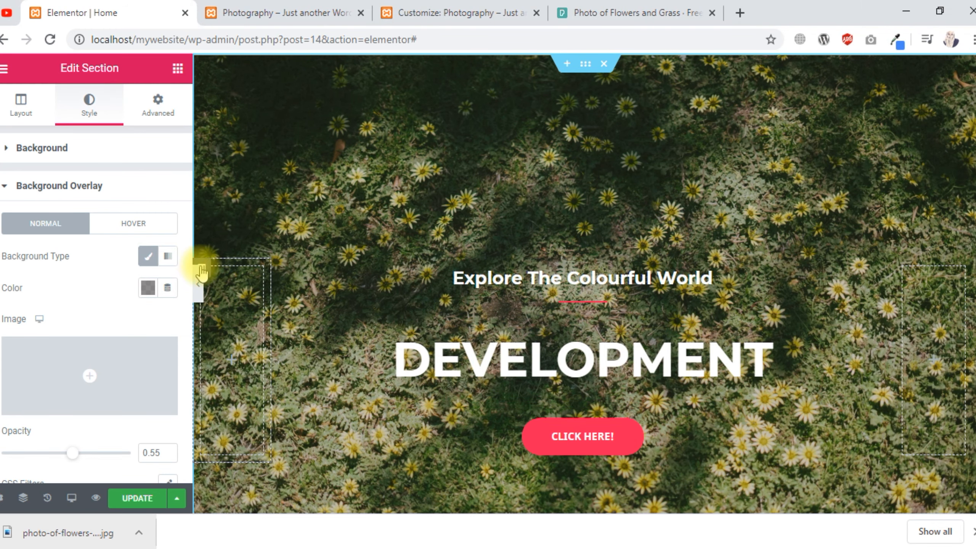
# Preview the hero section at full width, then examine the quote and Upcoming Events sections below it
pyautogui.click(198, 292)
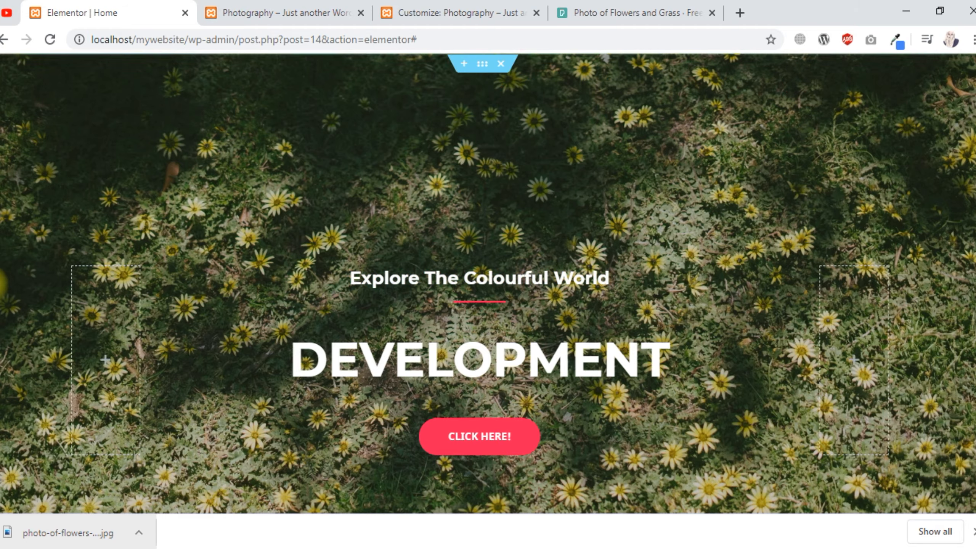
pyautogui.click(3, 284)
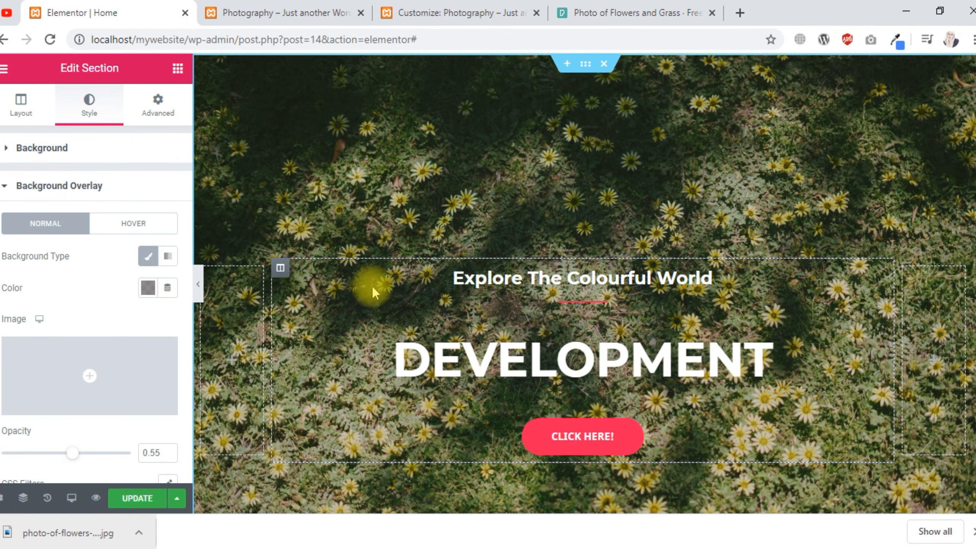
pyautogui.scroll(-4, 284, 293)
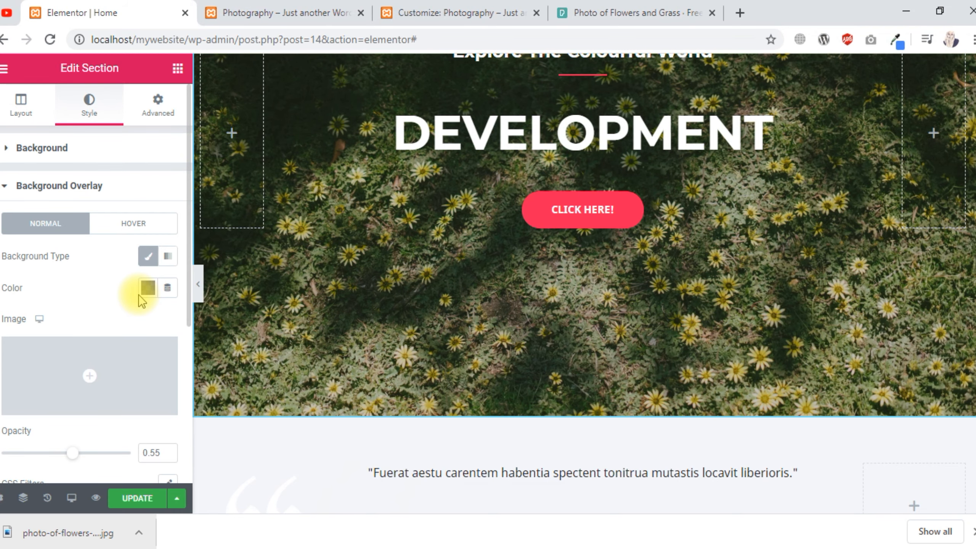
pyautogui.scroll(-8, 453, 279)
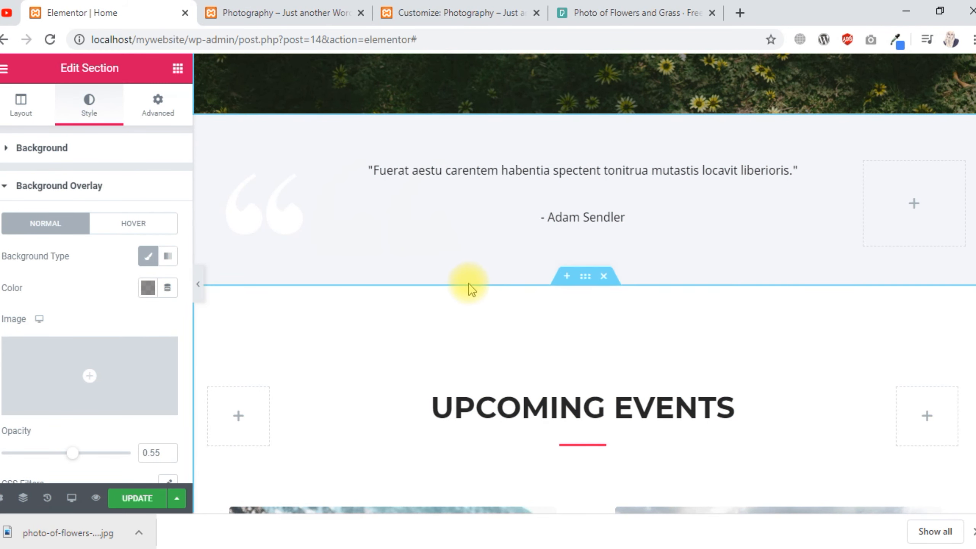
pyautogui.scroll(6, 454, 315)
pyautogui.scroll(-13, 776, 398)
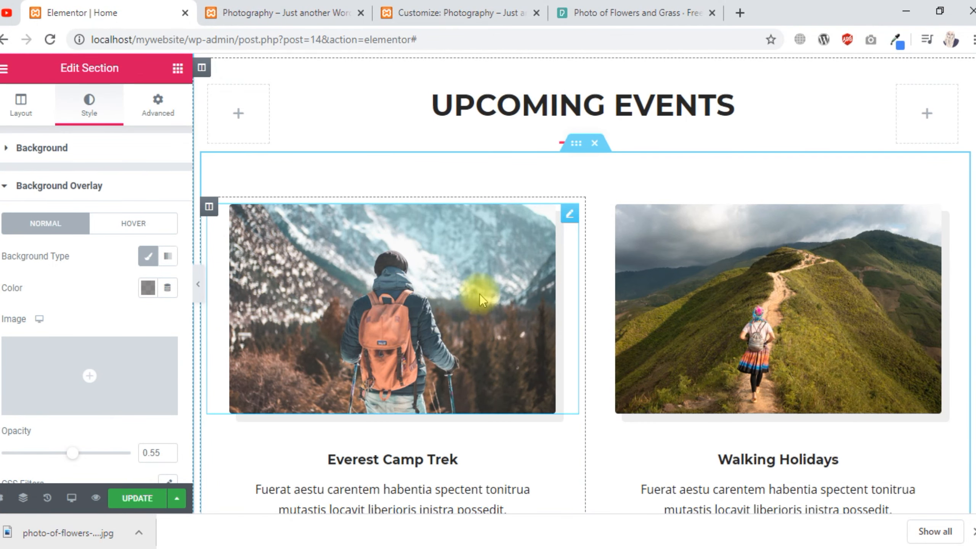
pyautogui.scroll(6, 472, 308)
pyautogui.scroll(-8, 473, 308)
pyautogui.scroll(12, 473, 308)
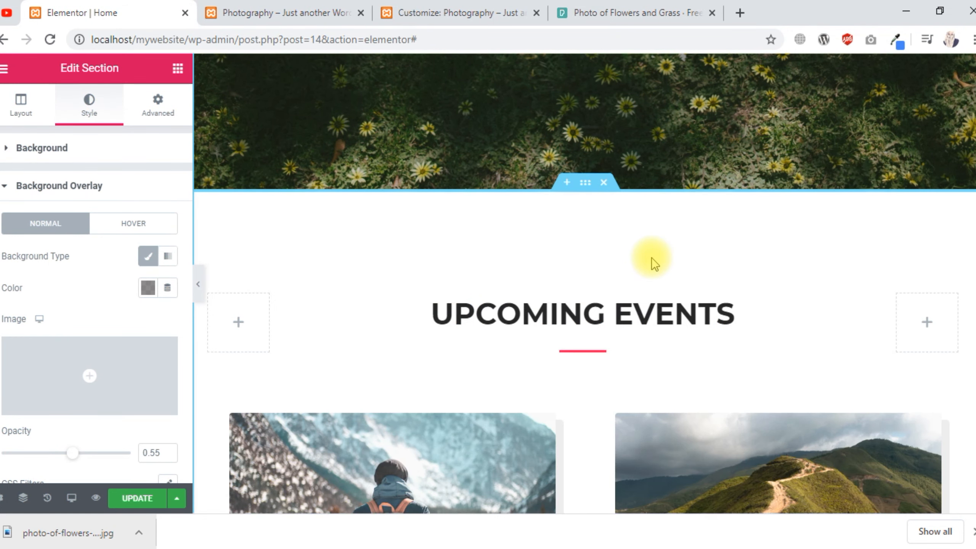
# Open the settings of the image above Everest Camp Trek in the Upcoming Events section
pyautogui.scroll(-4, 668, 268)
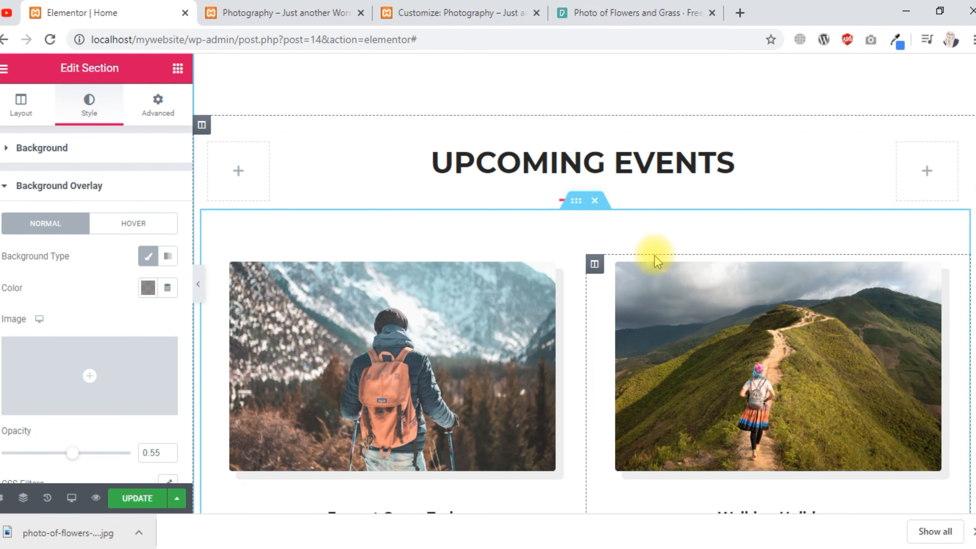
pyautogui.scroll(-3, 654, 255)
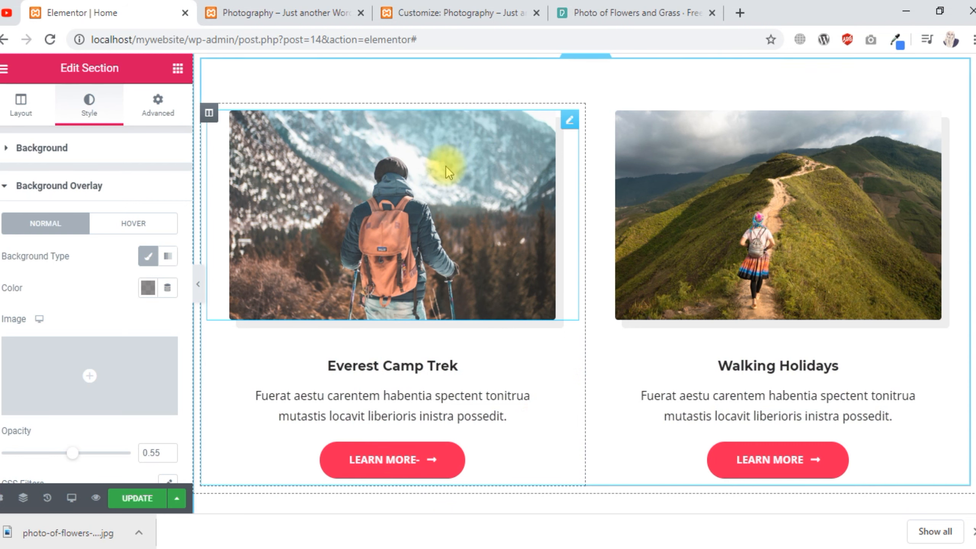
pyautogui.click(432, 156)
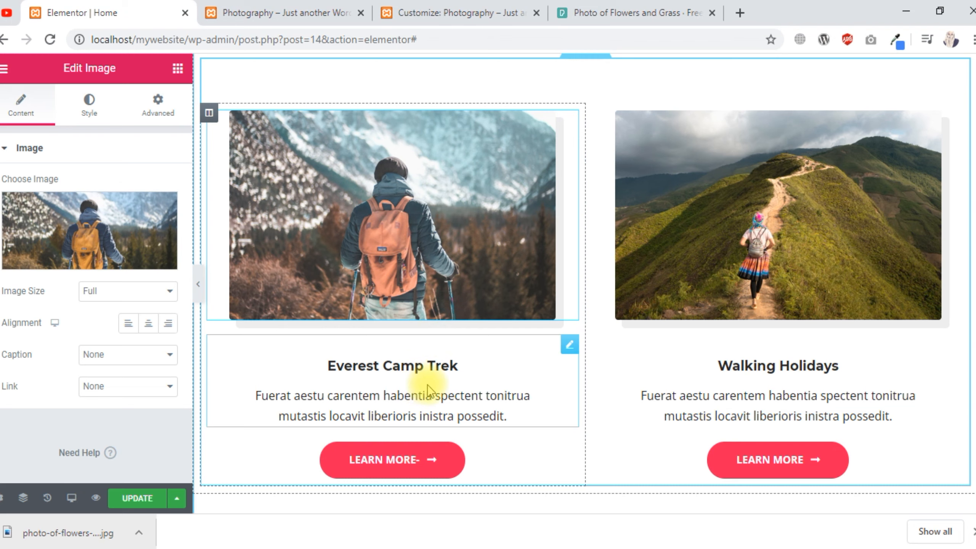
# Move the Everest Camp Trek title and description box above the hiker image in its column
pyautogui.click(571, 347)
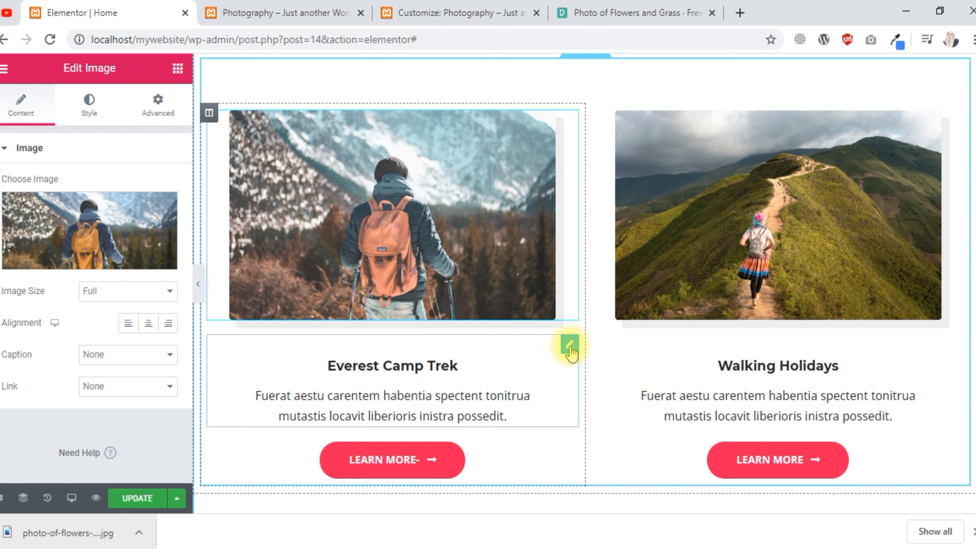
pyautogui.moveTo(568, 331); pyautogui.dragTo(479, 111)
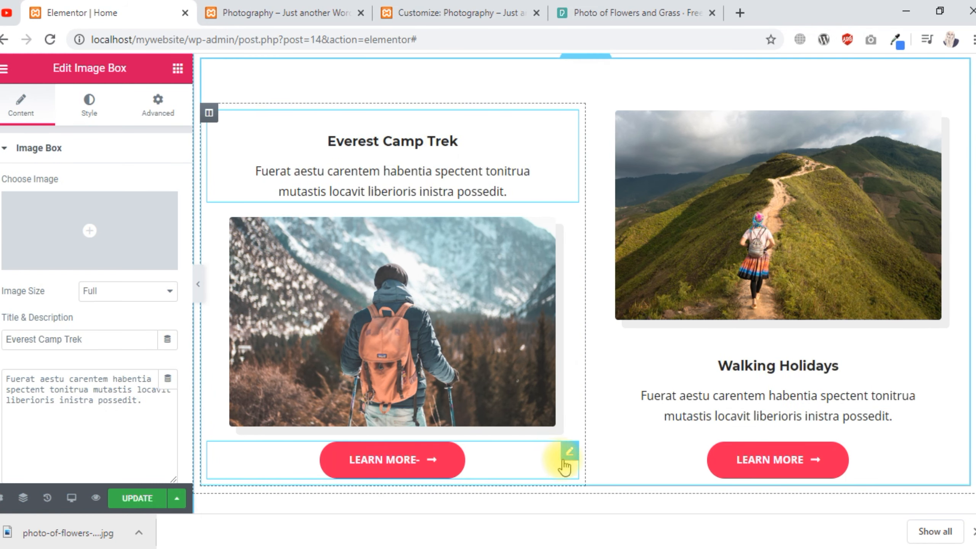
# Try the Learn More button at the head of the Everest Camp Trek column, then return it below the hiker image
pyautogui.moveTo(569, 456); pyautogui.dragTo(470, 142)
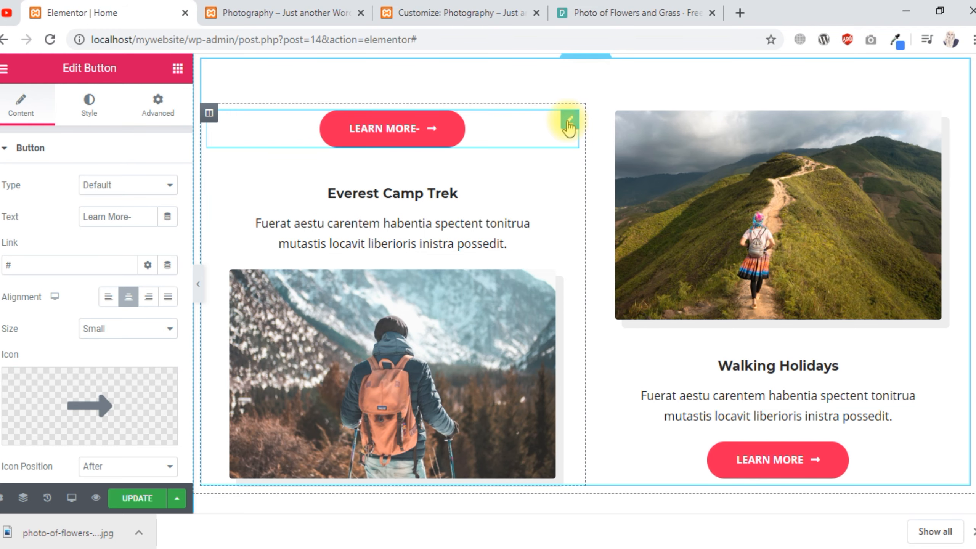
pyautogui.moveTo(567, 121); pyautogui.dragTo(551, 395)
pyautogui.moveTo(491, 438); pyautogui.dragTo(492, 443)
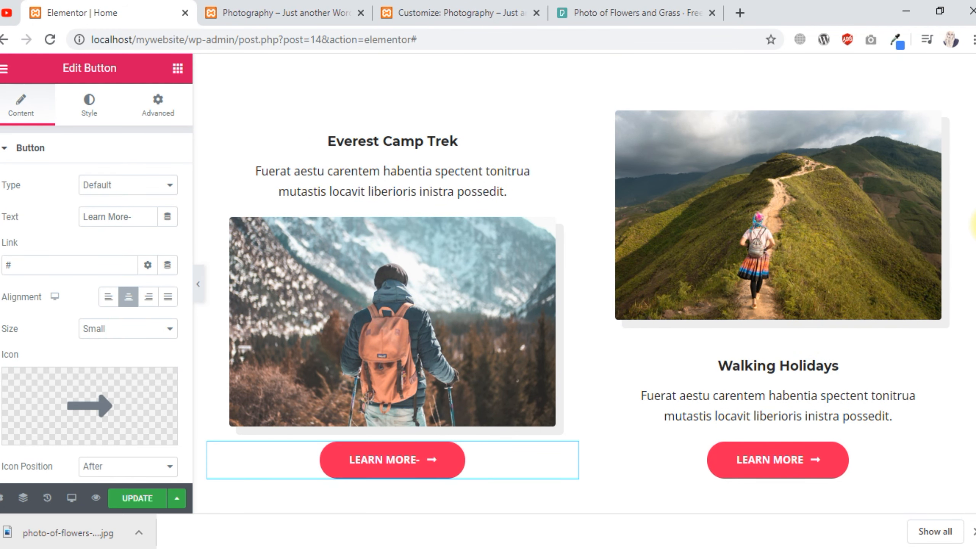
# Copy the hero section's Click Here! button and paste it below the Everest Camp Trek description
pyautogui.scroll(15, 623, 299)
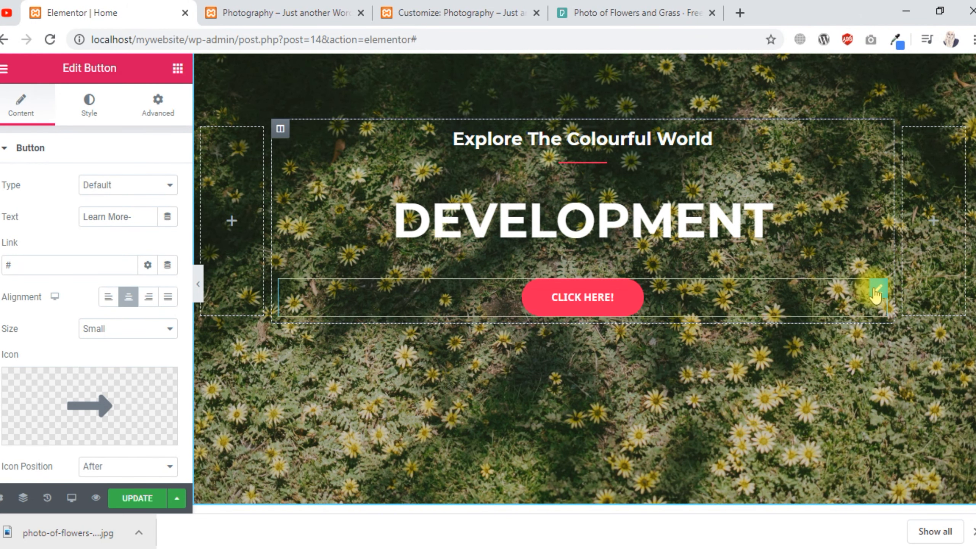
pyautogui.rightClick(876, 295)
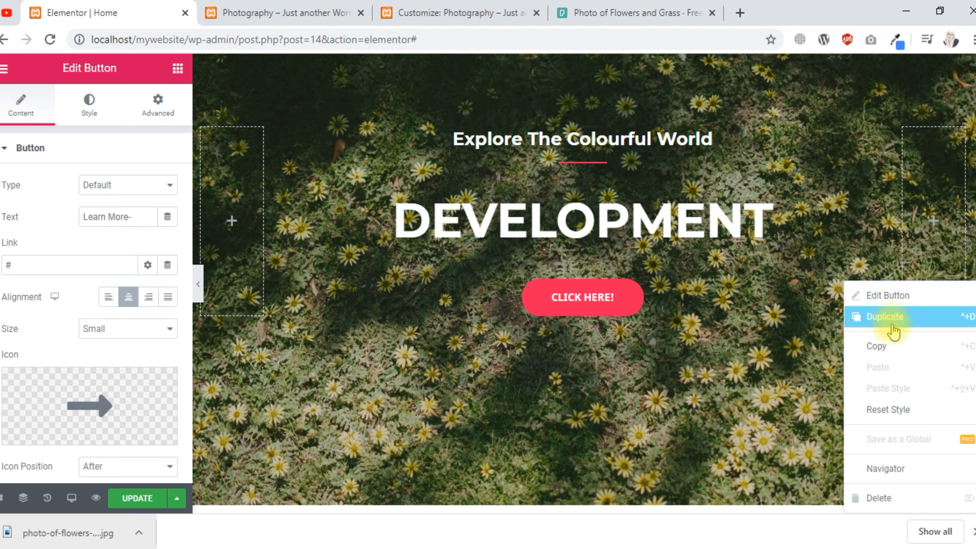
pyautogui.click(892, 352)
pyautogui.scroll(-12, 972, 246)
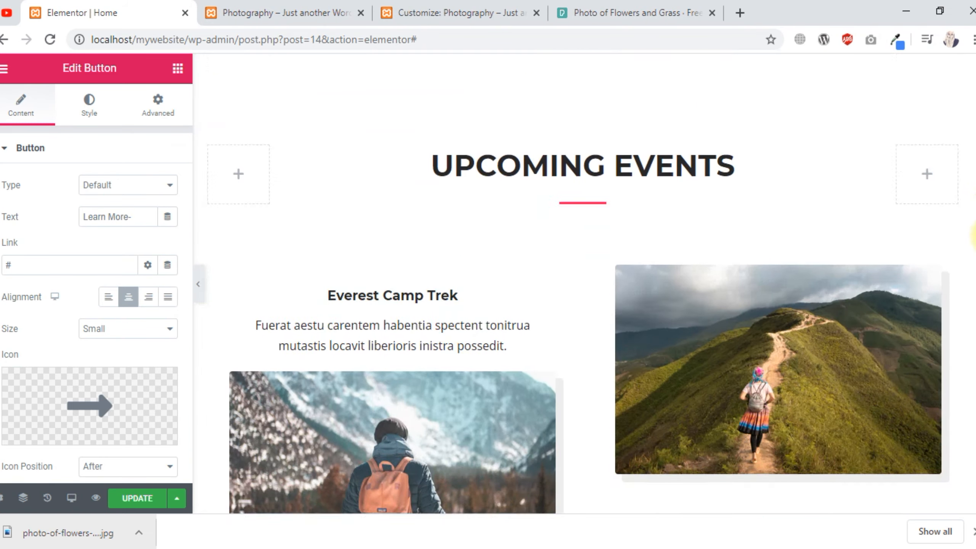
pyautogui.scroll(4, 512, 257)
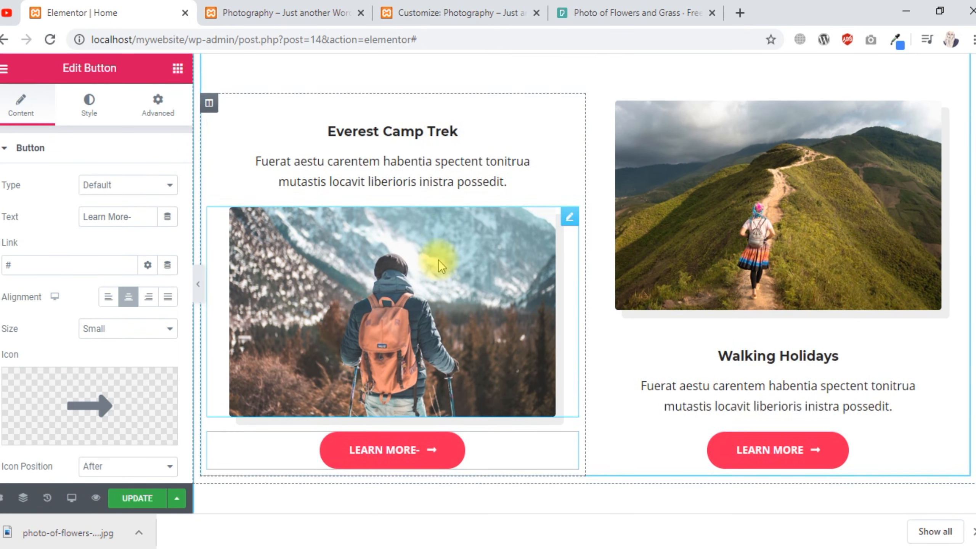
pyautogui.rightClick(568, 243)
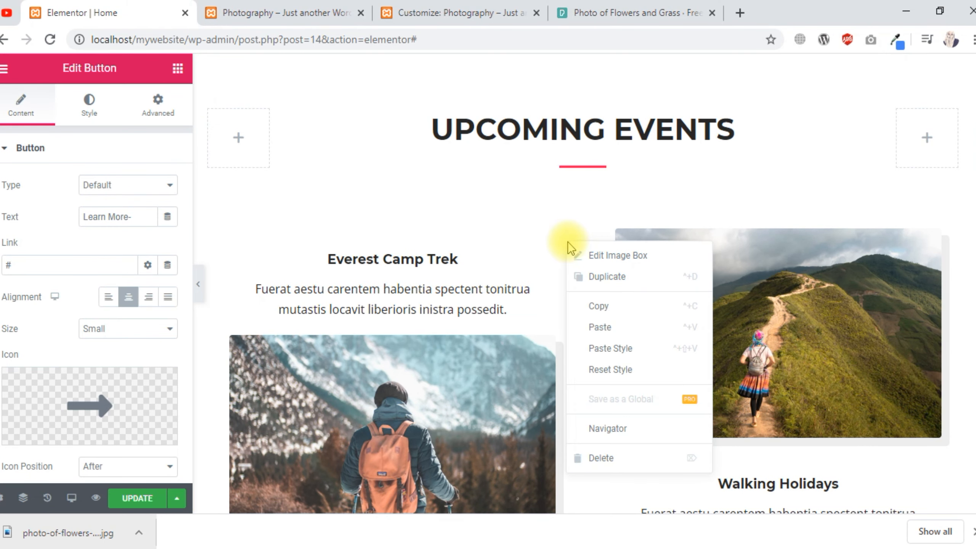
pyautogui.click(601, 329)
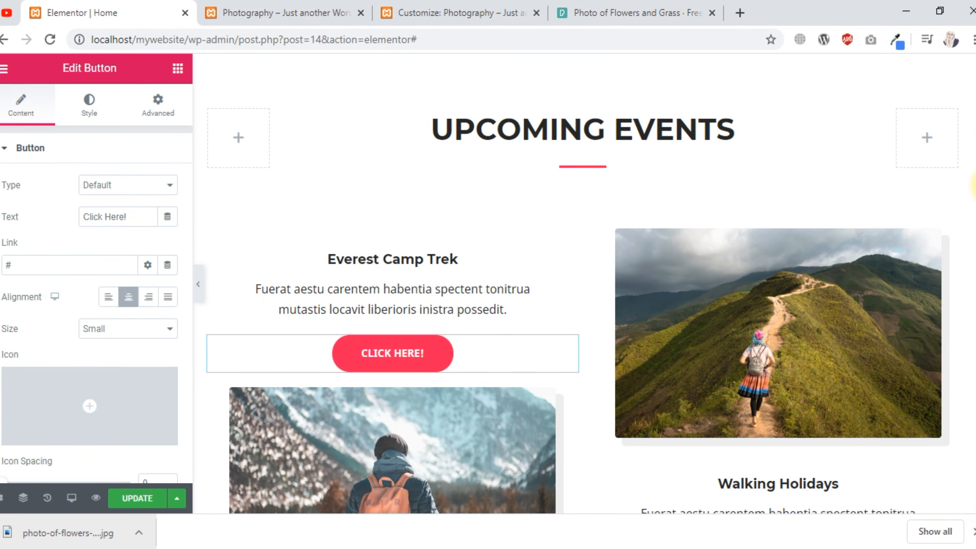
# Delete the pasted Click Here! button and move the Everest Camp Trek text box back below the hiker image
pyautogui.moveTo(975, 185); pyautogui.dragTo(975, 122)
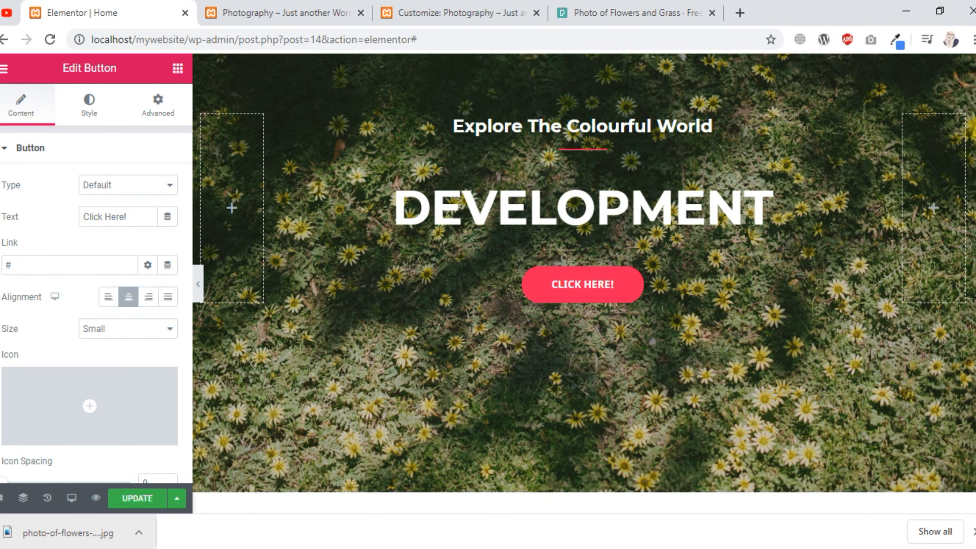
pyautogui.moveTo(975, 123); pyautogui.dragTo(975, 199)
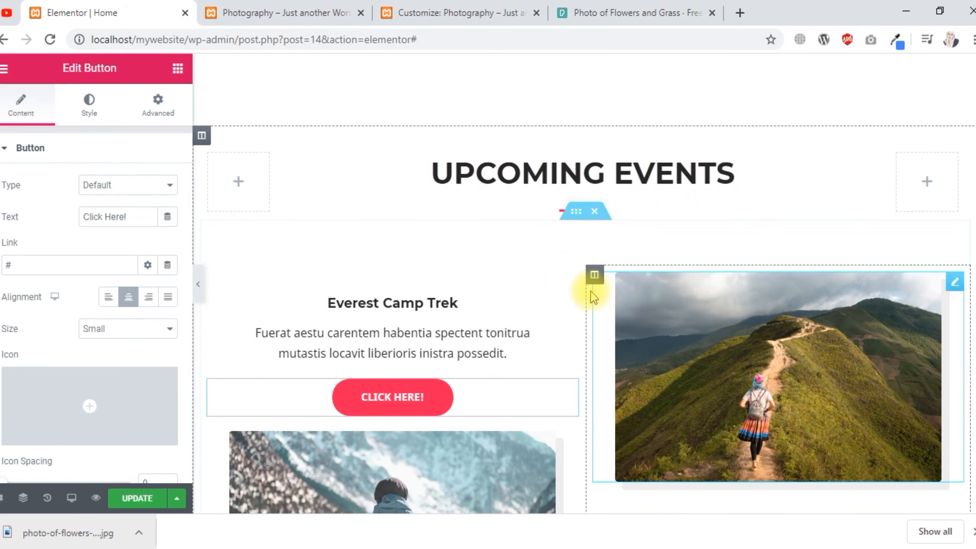
pyautogui.scroll(-2, 485, 306)
pyautogui.scroll(-1, 485, 306)
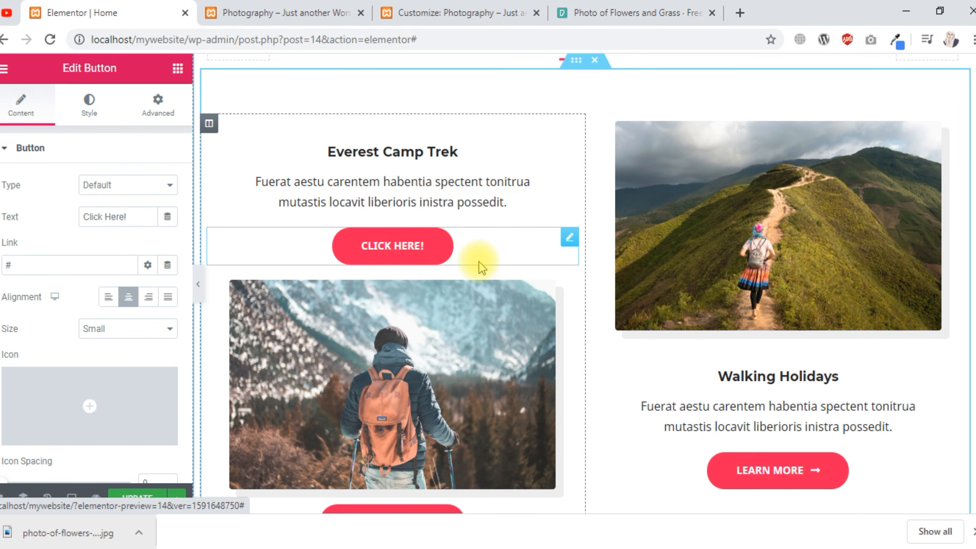
pyautogui.rightClick(571, 242)
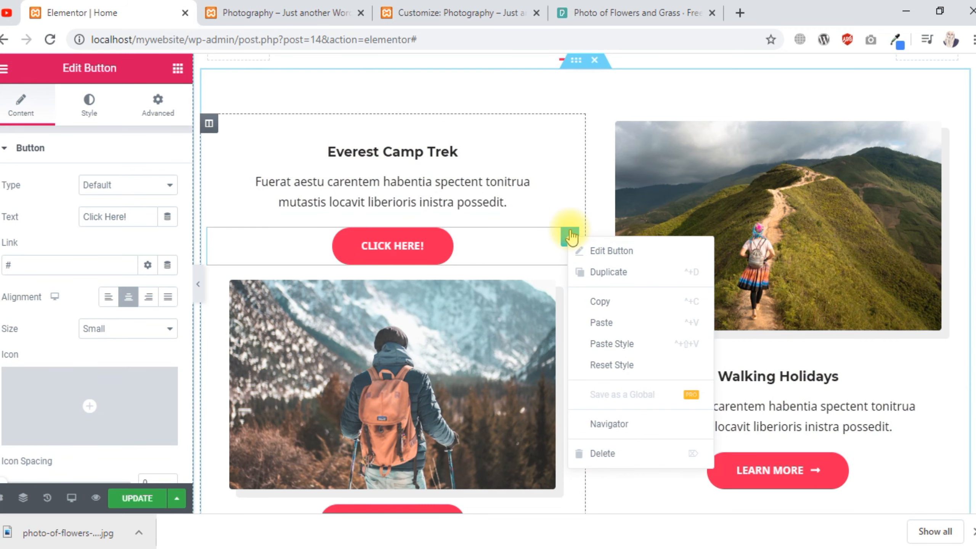
pyautogui.rightClick(571, 230)
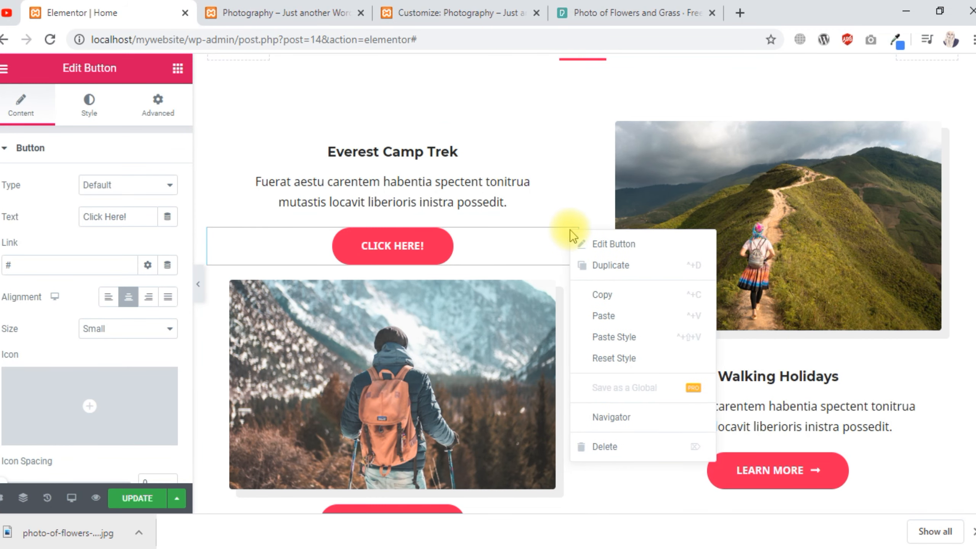
pyautogui.click(603, 447)
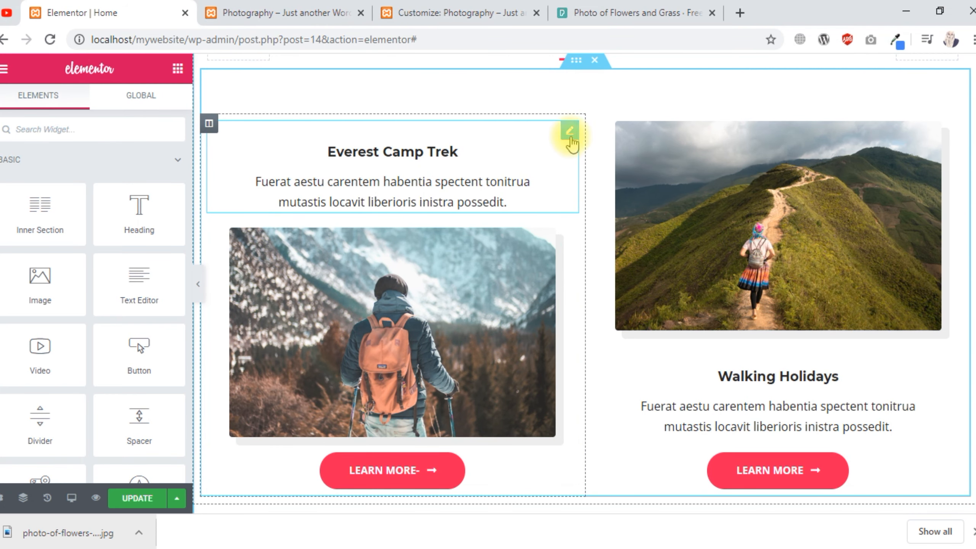
pyautogui.moveTo(570, 133); pyautogui.dragTo(416, 301)
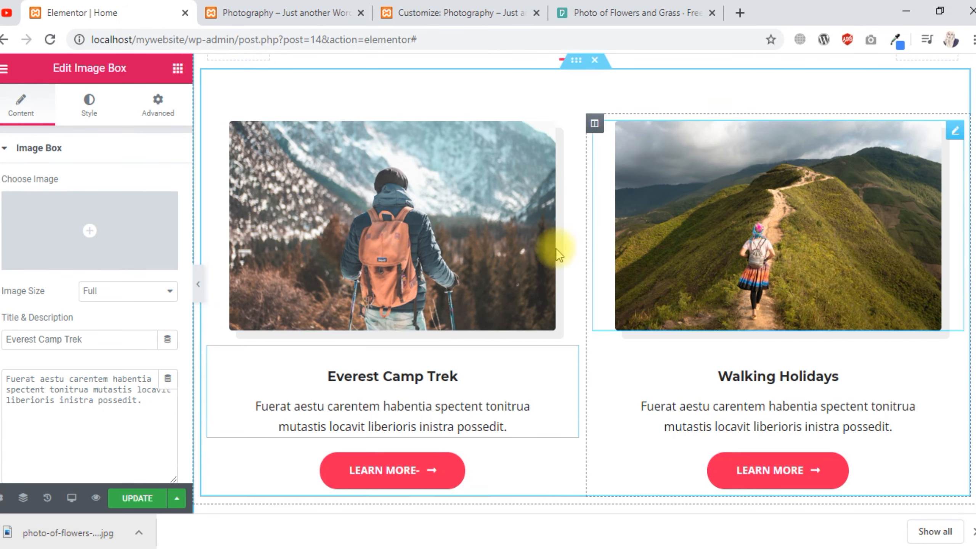
# Check the pixel dimensions of the Everest Camp Trek image in the media library and close the library without replacing the image
pyautogui.click(477, 211)
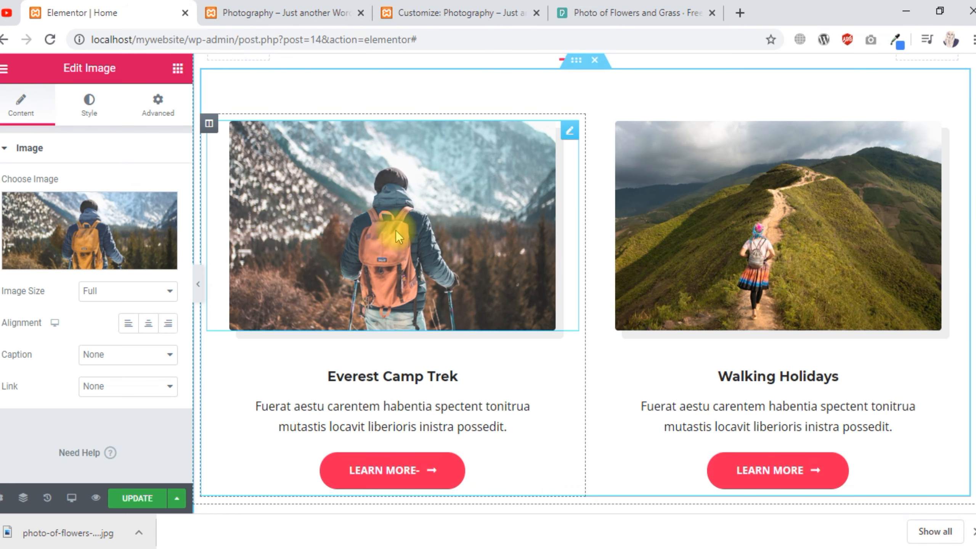
pyautogui.click(61, 230)
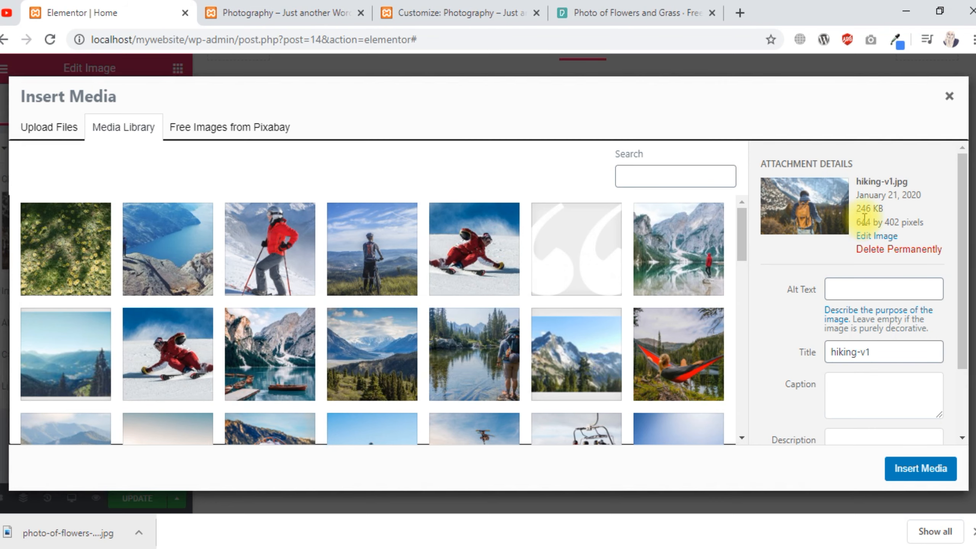
pyautogui.moveTo(856, 222); pyautogui.dragTo(924, 223)
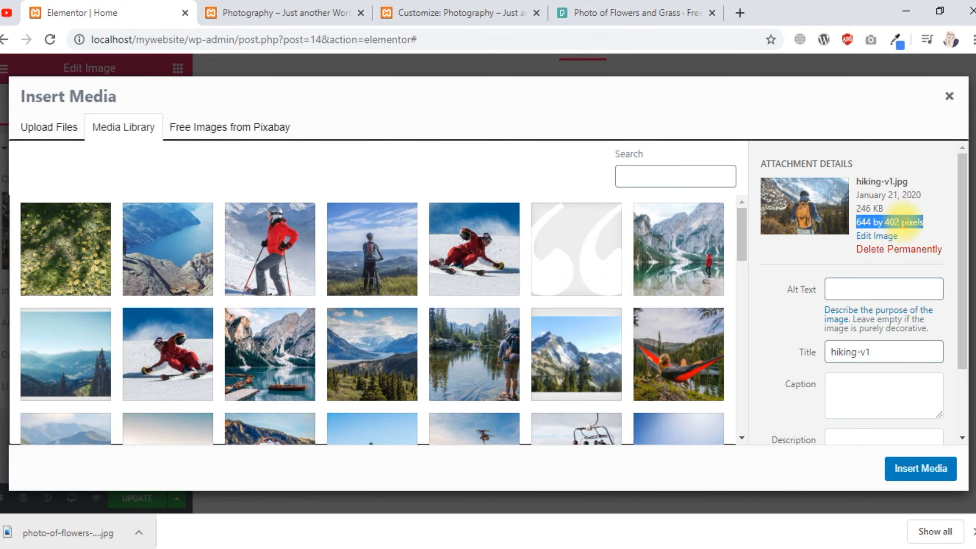
pyautogui.click(923, 222)
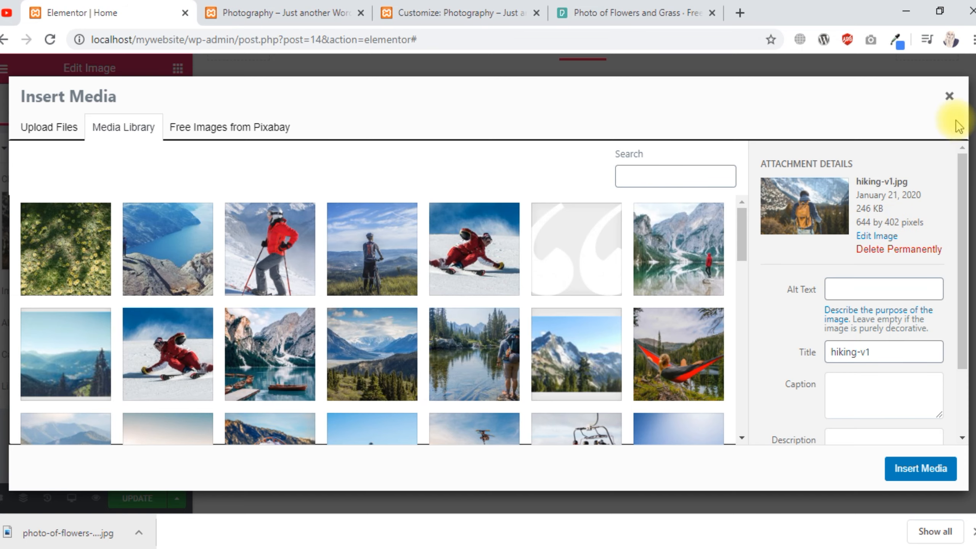
pyautogui.click(949, 96)
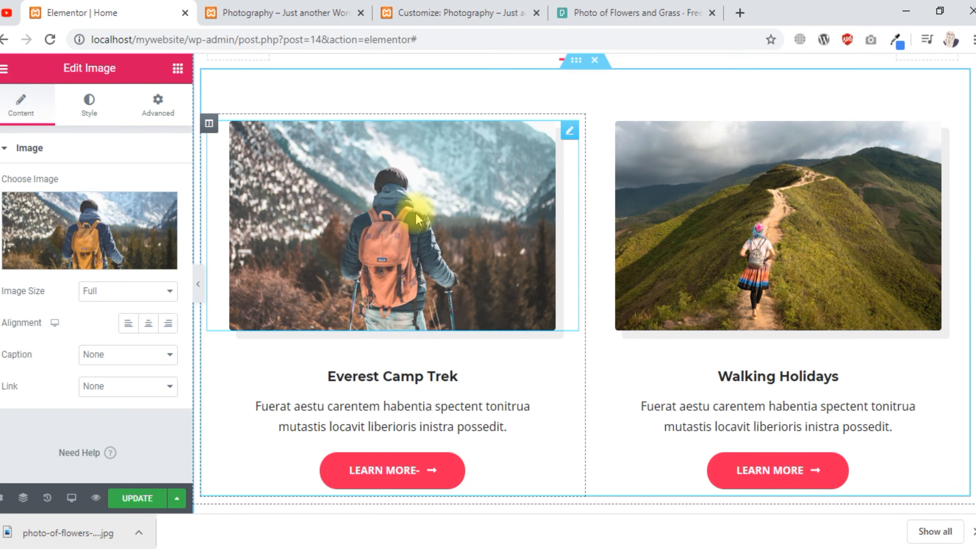
# Preview the page at full width and look over the hero and Upcoming Events sections
pyautogui.click(198, 283)
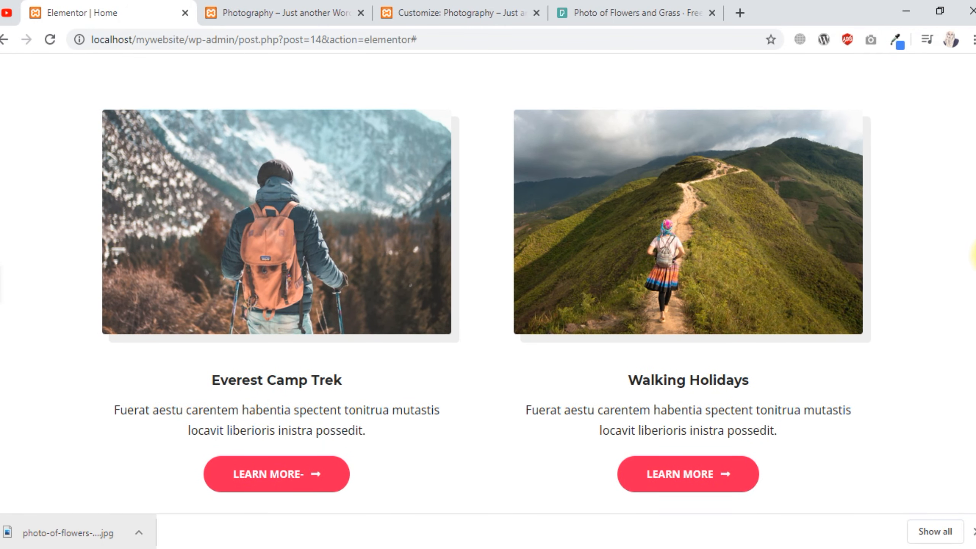
pyautogui.scroll(7, 974, 269)
pyautogui.scroll(-8, 974, 237)
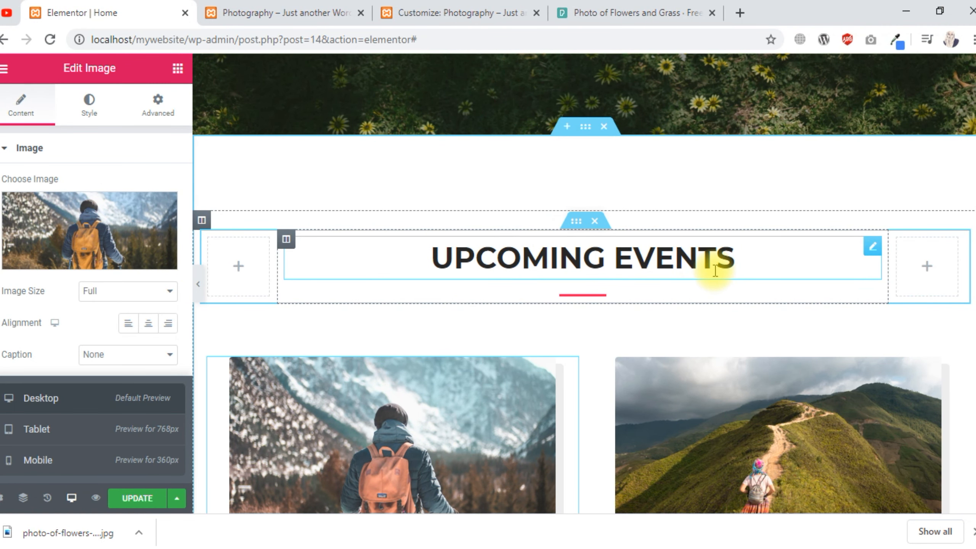
# Give the inner section around the Upcoming Events heading a Classic background in light grey #F6F6F6
pyautogui.click(577, 222)
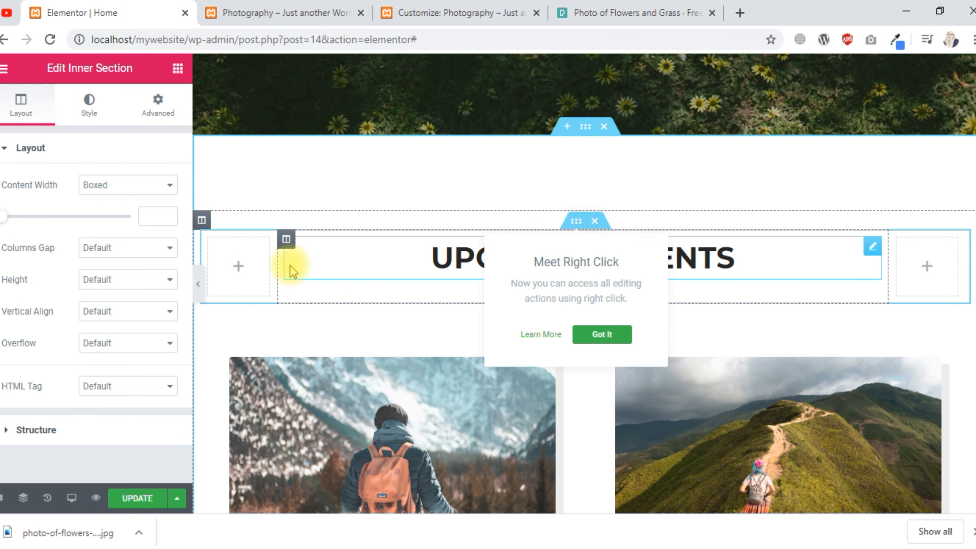
pyautogui.click(87, 120)
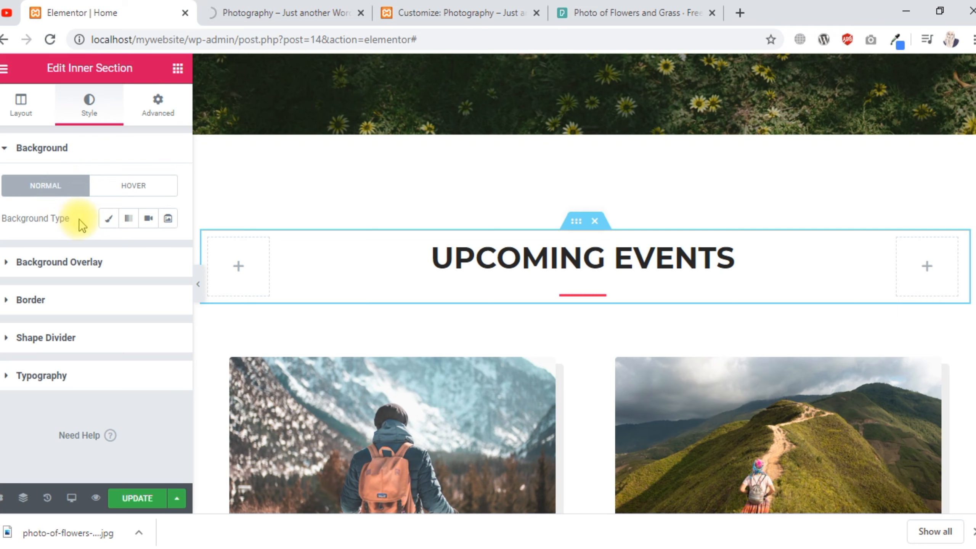
pyautogui.click(107, 226)
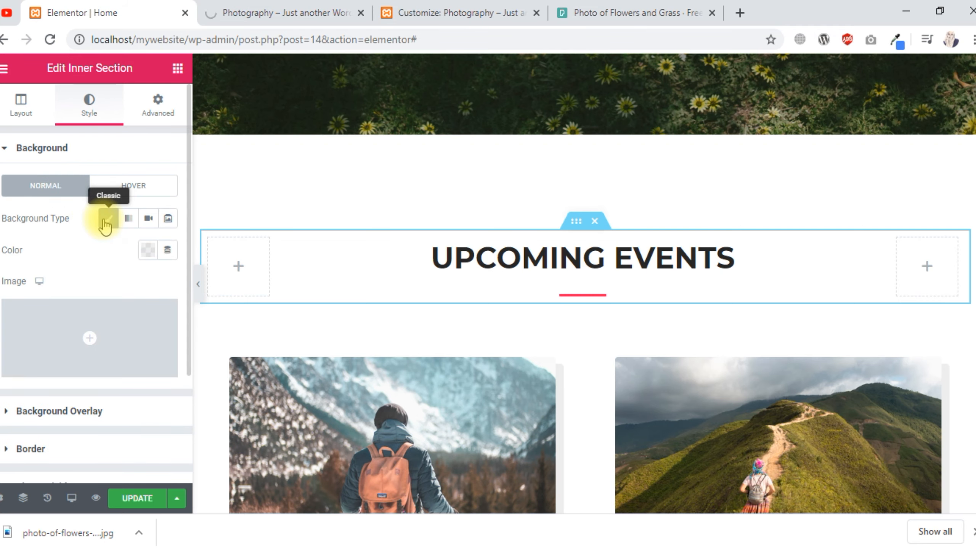
pyautogui.click(148, 251)
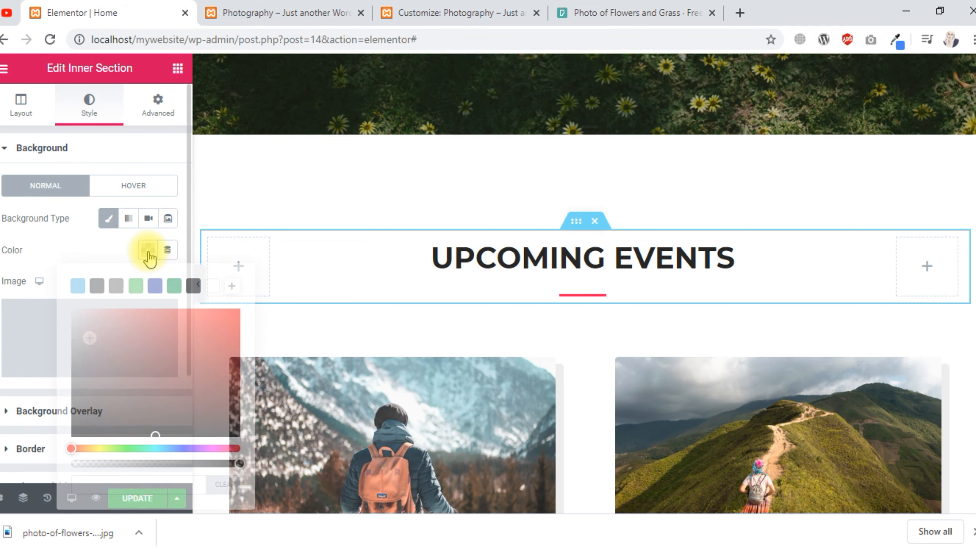
pyautogui.click(96, 286)
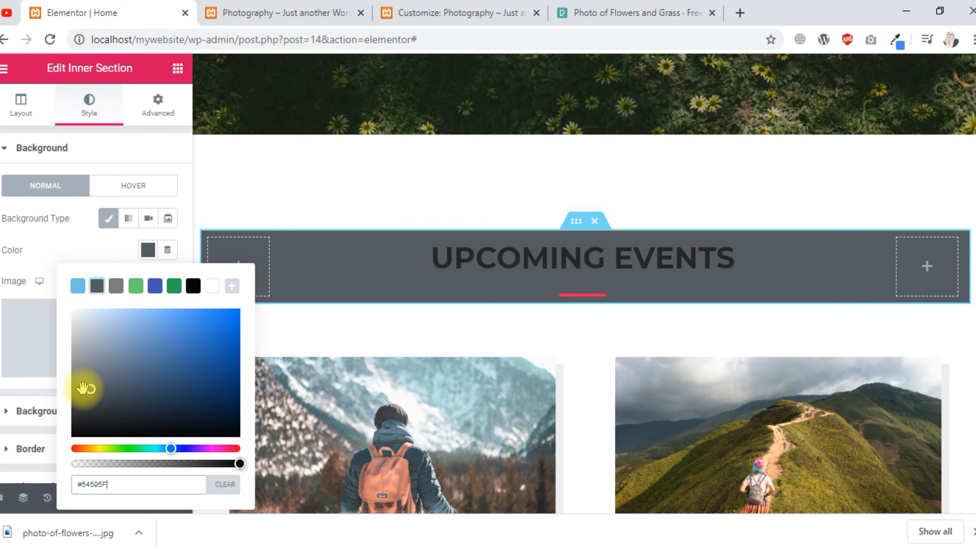
pyautogui.moveTo(85, 373); pyautogui.dragTo(57, 314)
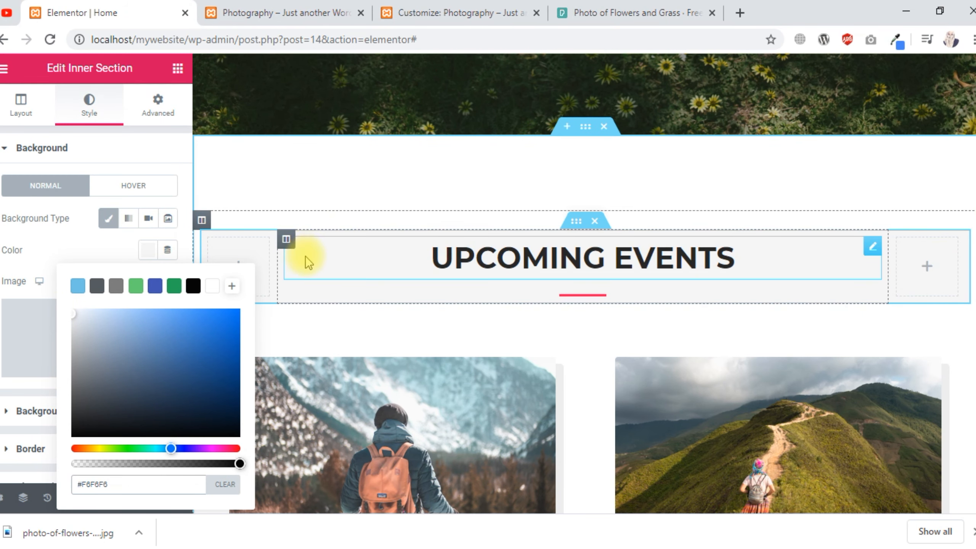
pyautogui.click(92, 246)
# Clear the background colour of the inner section around the Upcoming Events heading
pyautogui.click(577, 223)
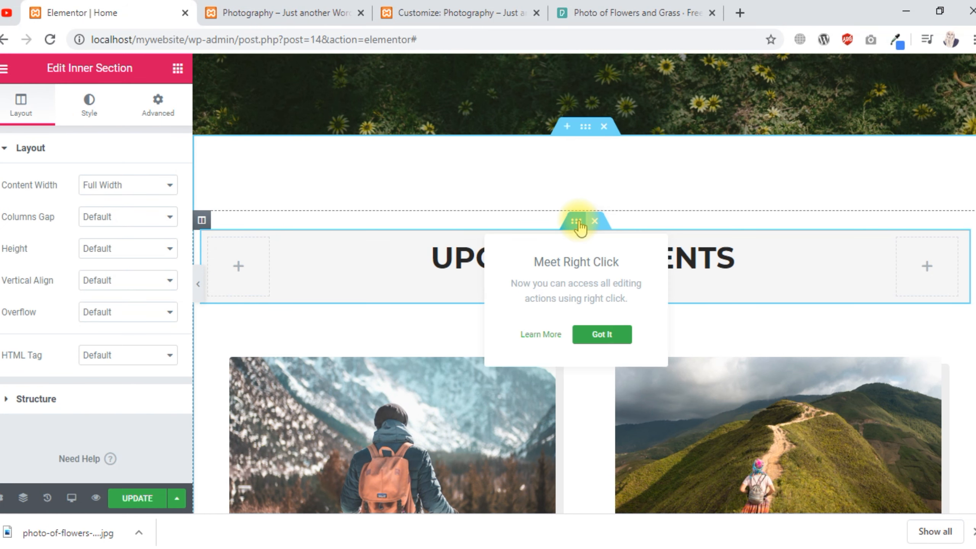
pyautogui.click(100, 131)
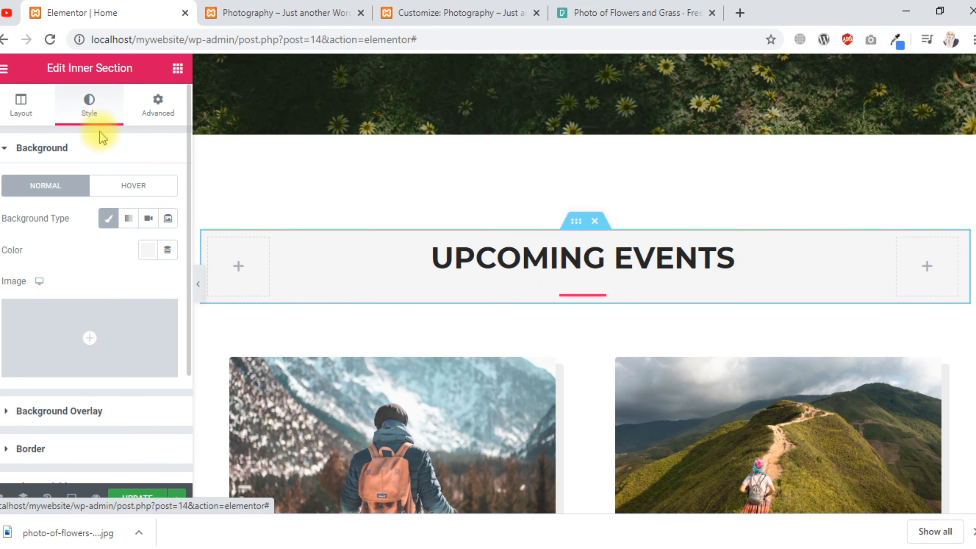
pyautogui.click(155, 252)
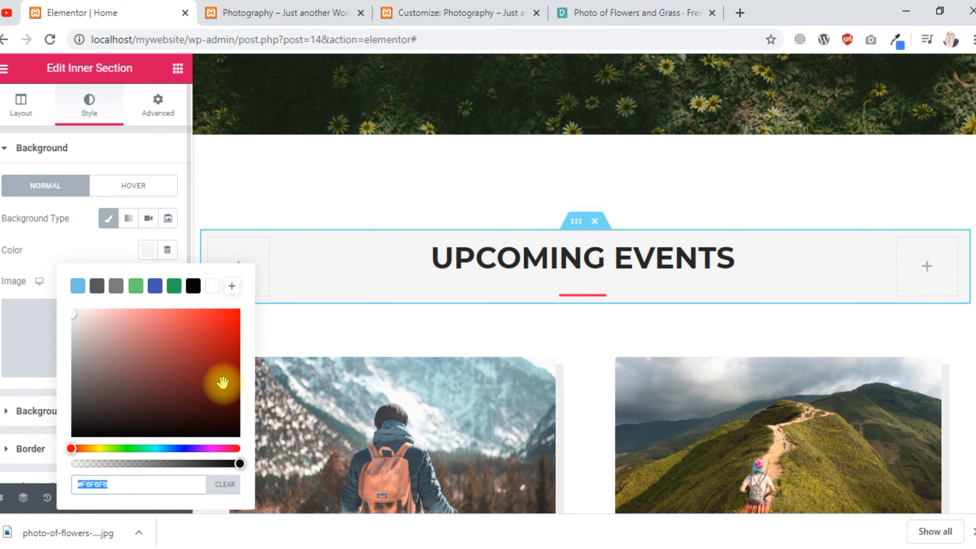
pyautogui.click(230, 496)
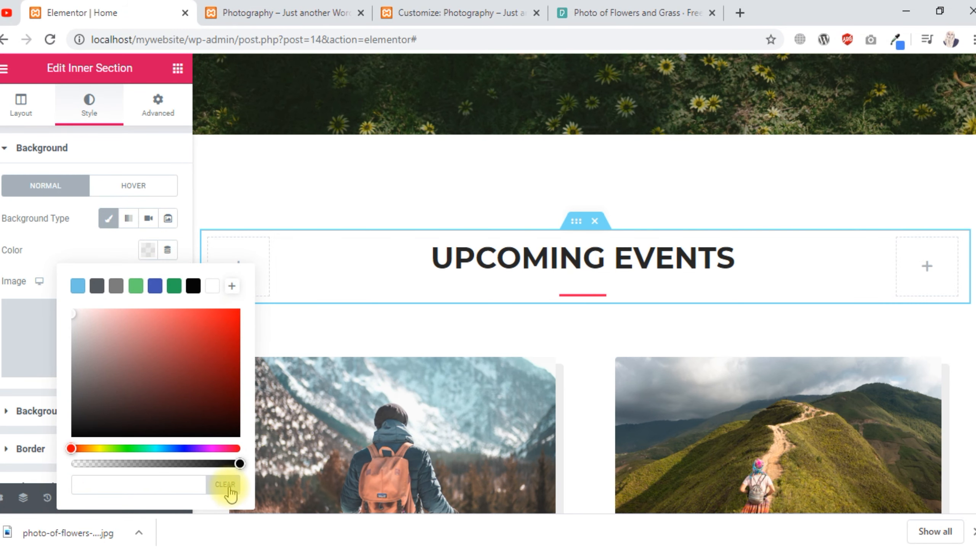
pyautogui.click(87, 241)
pyautogui.click(148, 250)
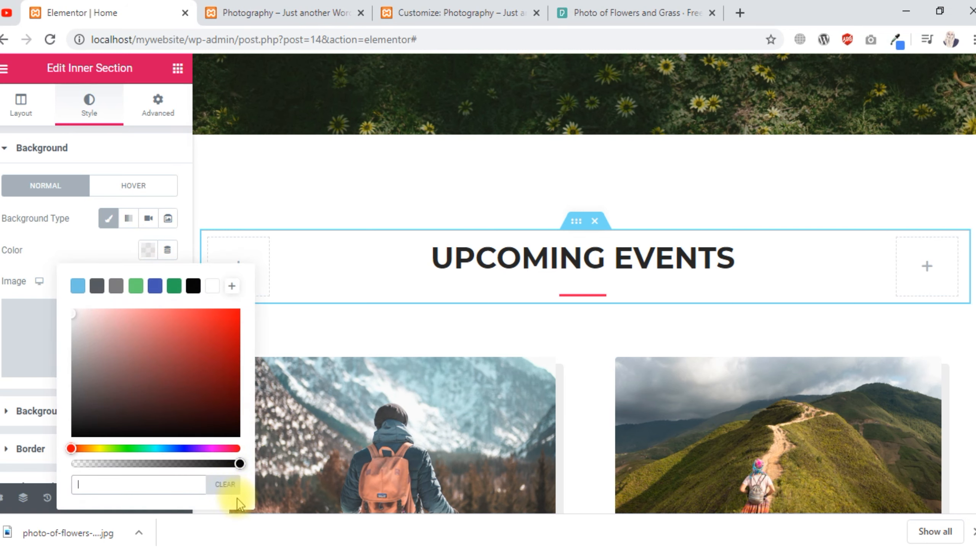
# Add a Video widget to the empty column beside the Explore the World text
pyautogui.click(85, 253)
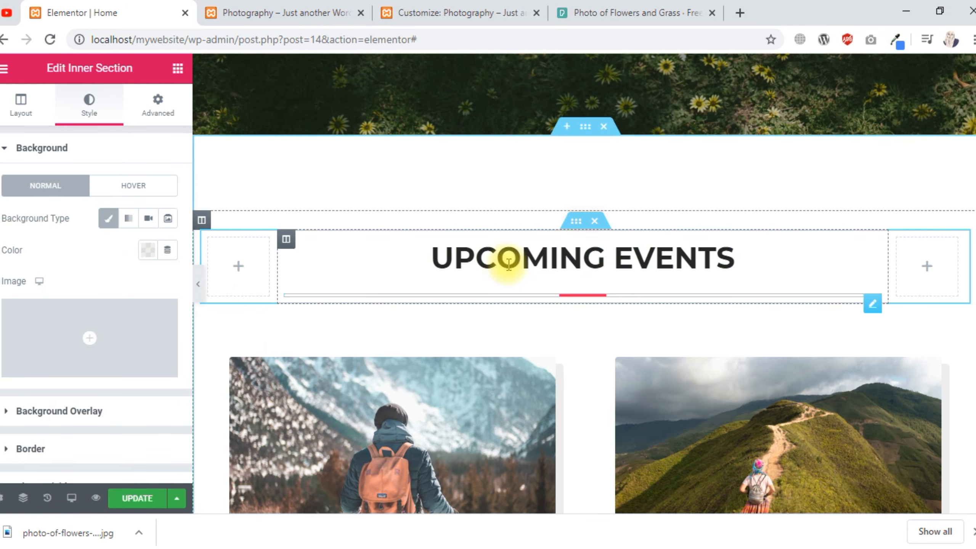
pyautogui.scroll(-15, 970, 184)
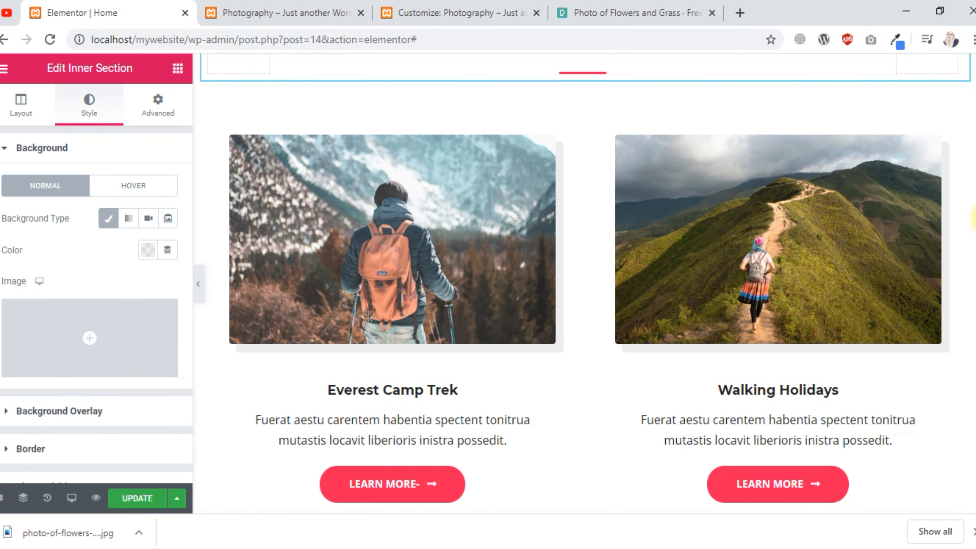
pyautogui.scroll(-2, 975, 298)
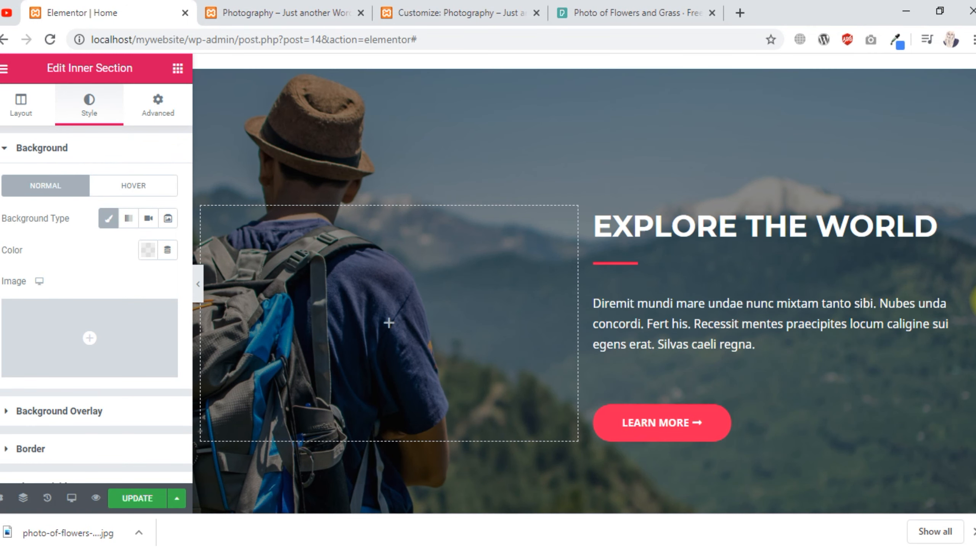
pyautogui.click(334, 257)
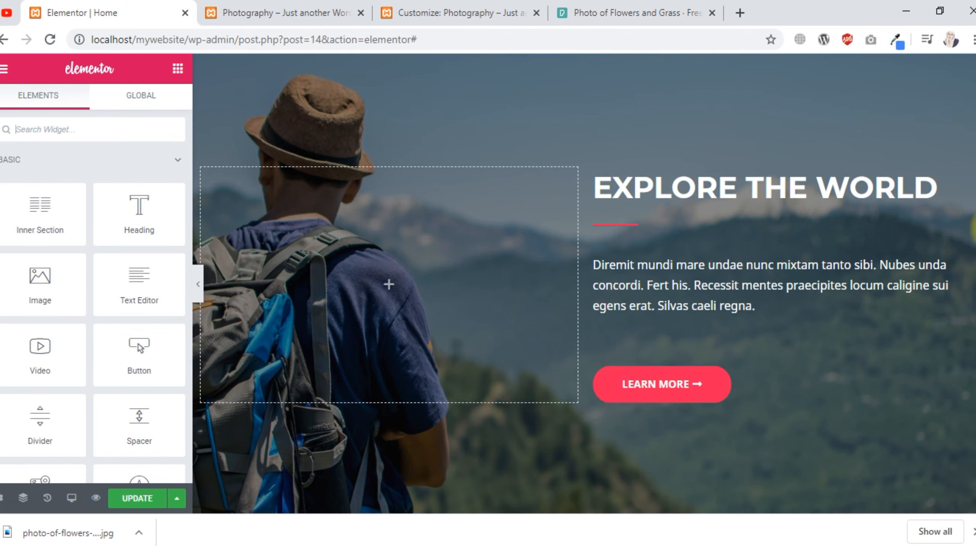
pyautogui.scroll(-10, 975, 285)
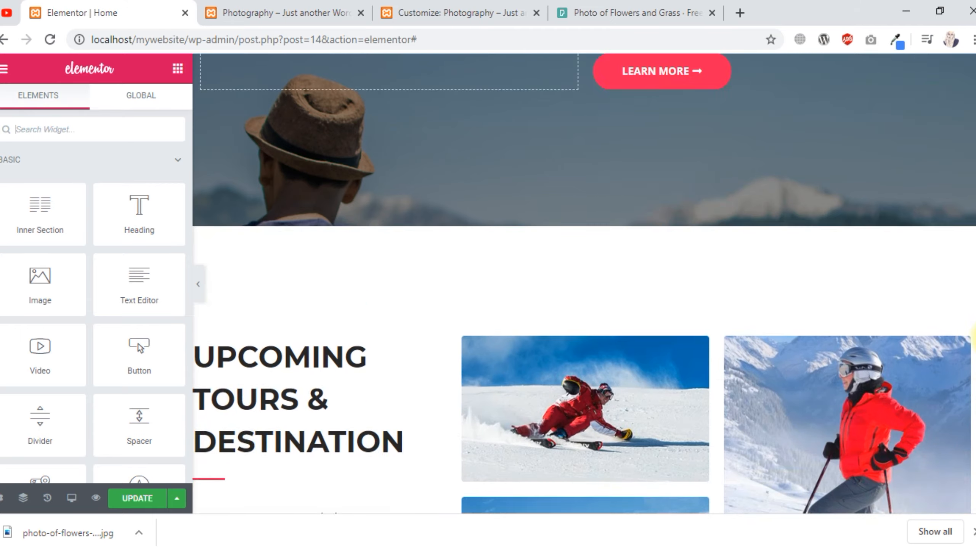
pyautogui.scroll(-2, 974, 354)
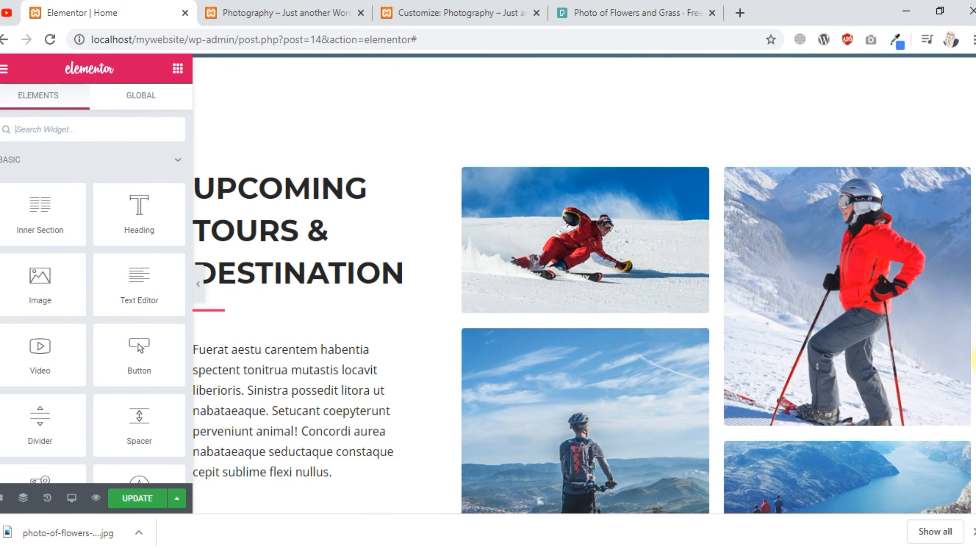
pyautogui.scroll(10, 348, 348)
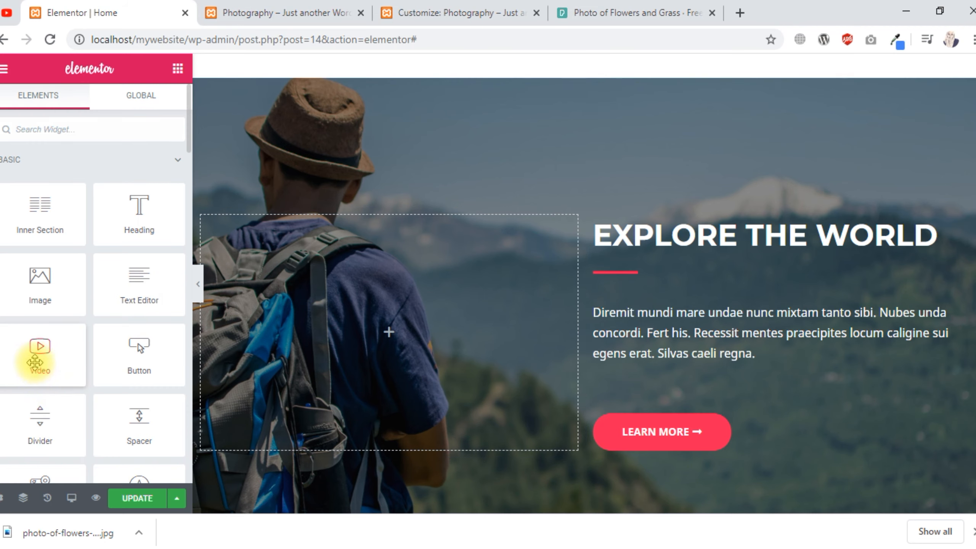
pyautogui.moveTo(34, 362); pyautogui.dragTo(395, 333)
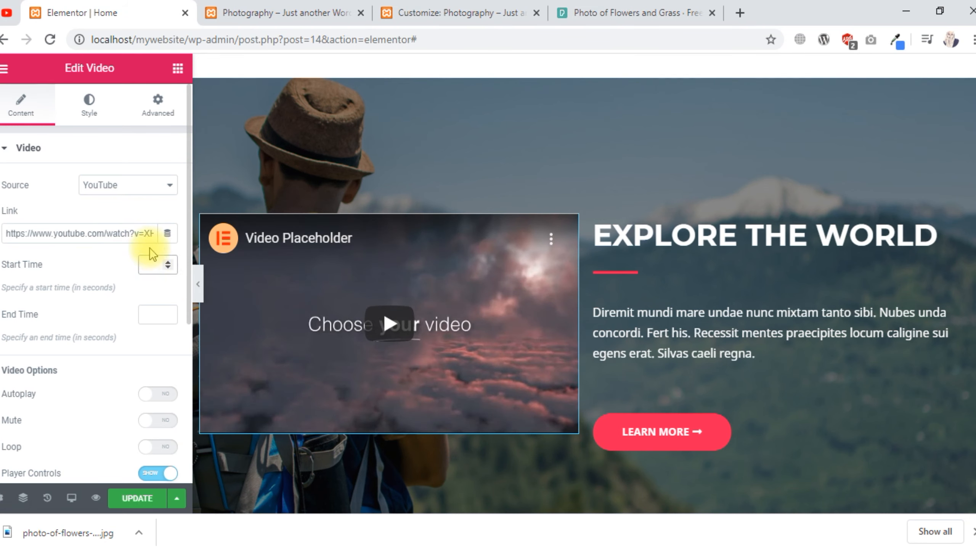
# Try a start time of 70 seconds for the video and clear the value again
pyautogui.write('70')
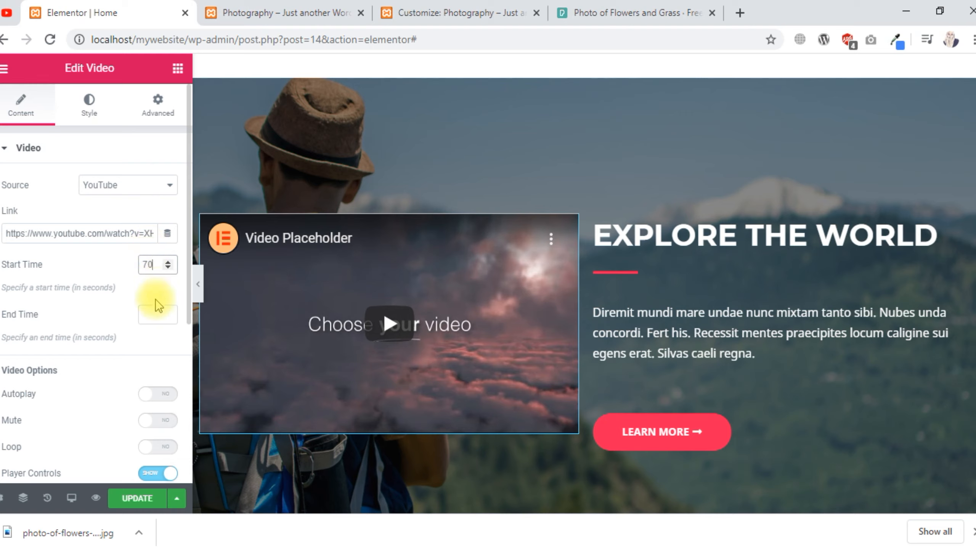
pyautogui.click(149, 315)
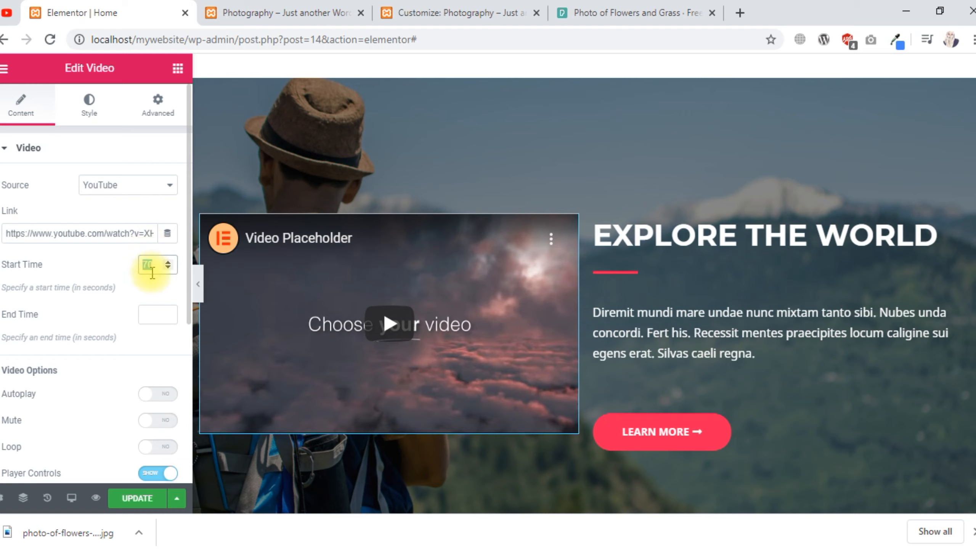
pyautogui.press('BackSpace')
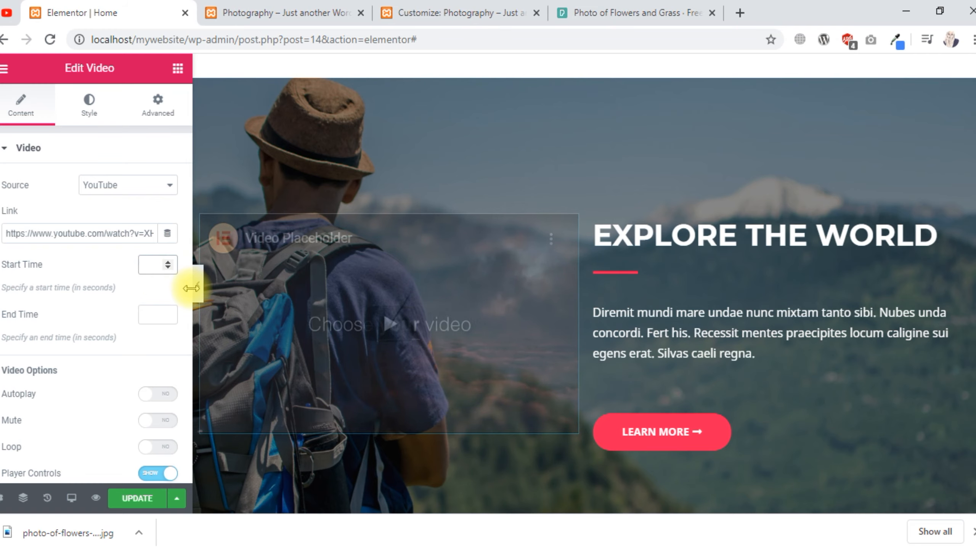
# Preview the page at full width, play and pause the placeholder video, and return to the video settings
pyautogui.click(199, 300)
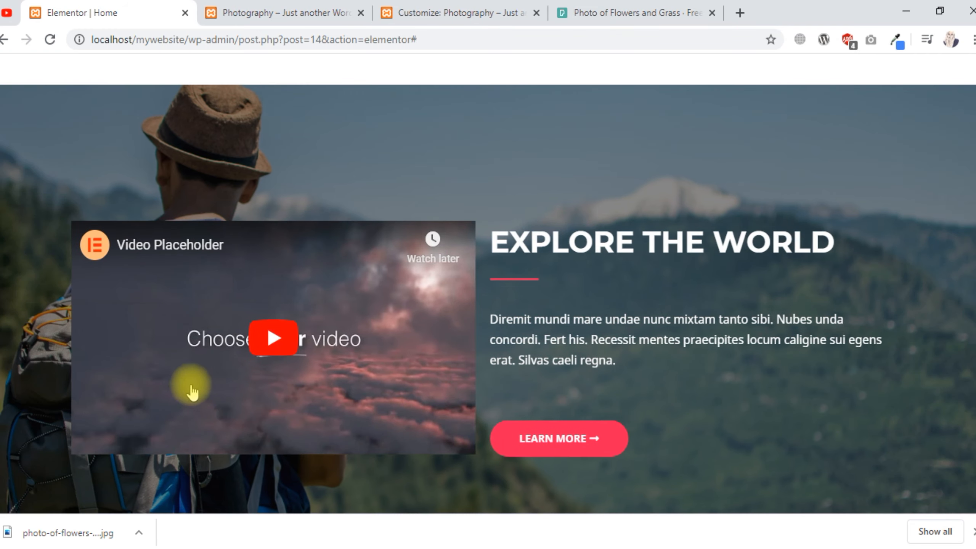
pyautogui.click(279, 344)
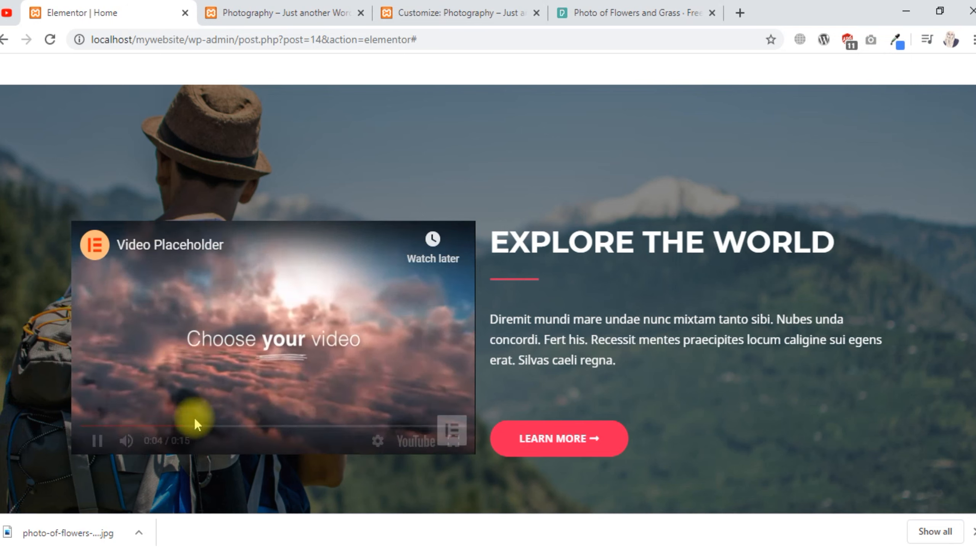
pyautogui.click(98, 441)
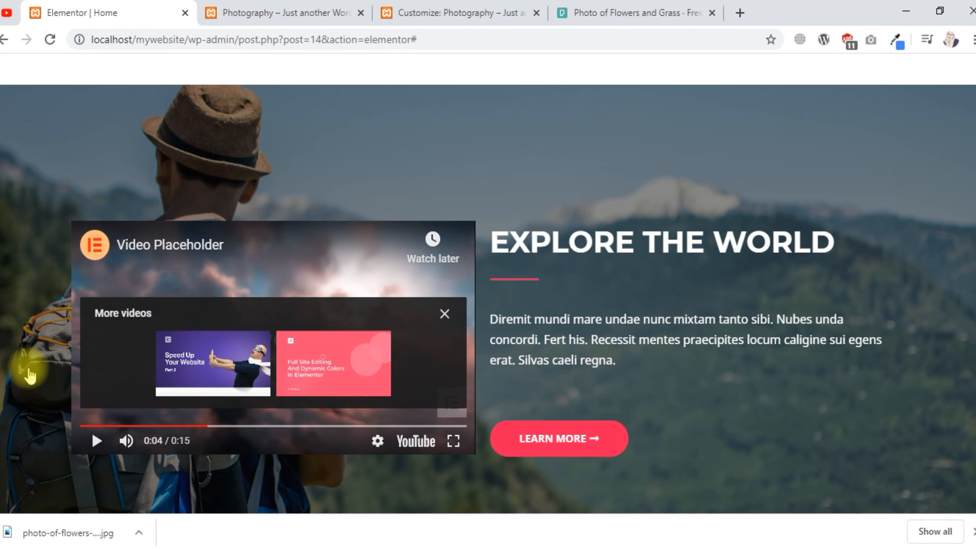
pyautogui.click(334, 306)
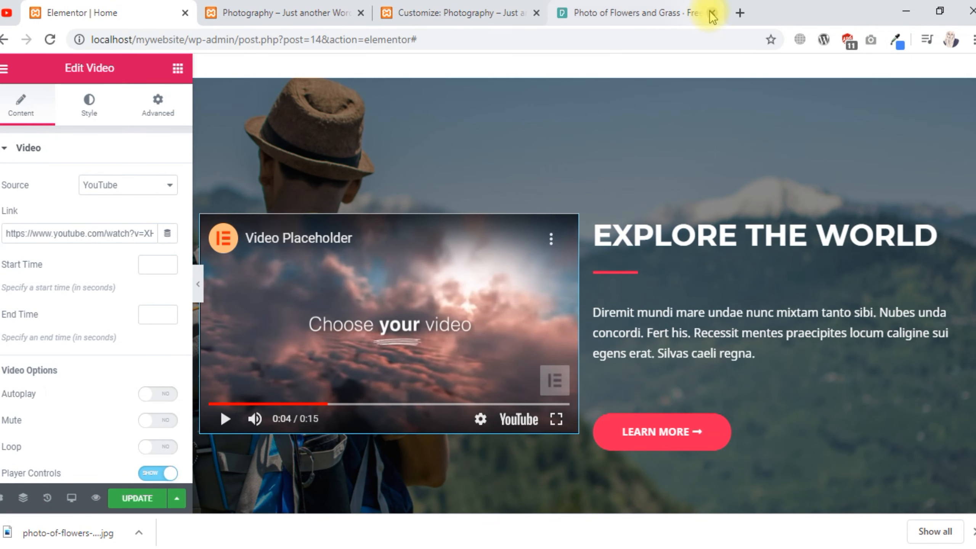
# Open youtube.com in a new browser tab and search for "piano music"
pyautogui.click(741, 14)
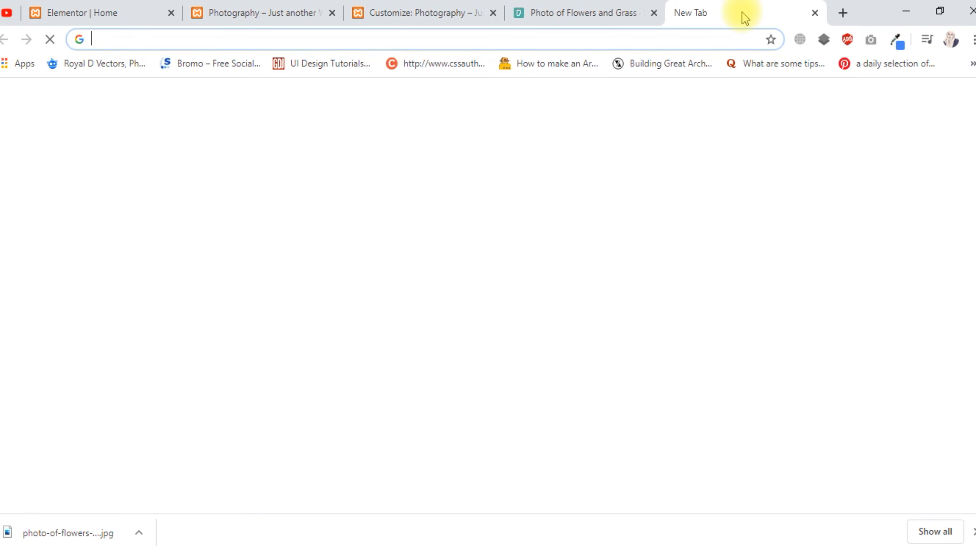
pyautogui.write('youtube.com')
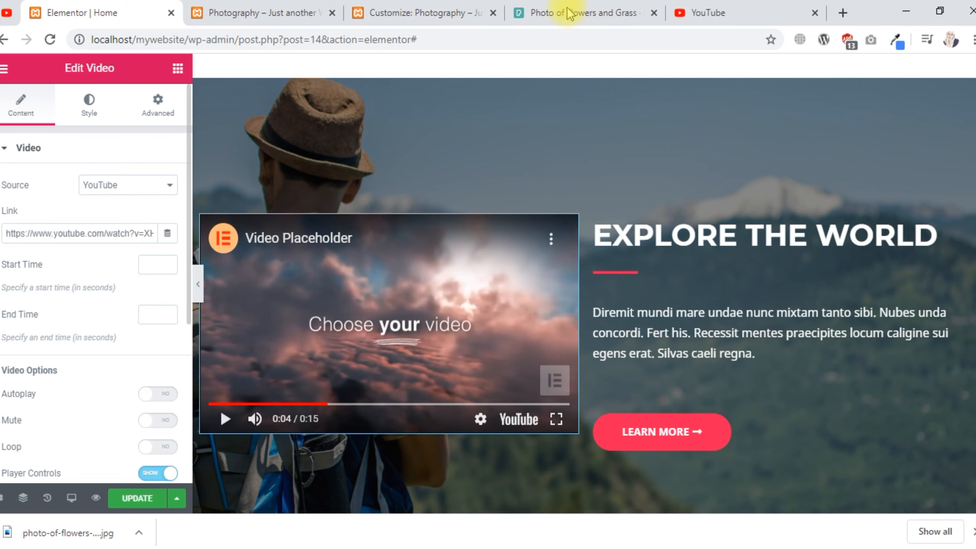
pyautogui.click(712, 12)
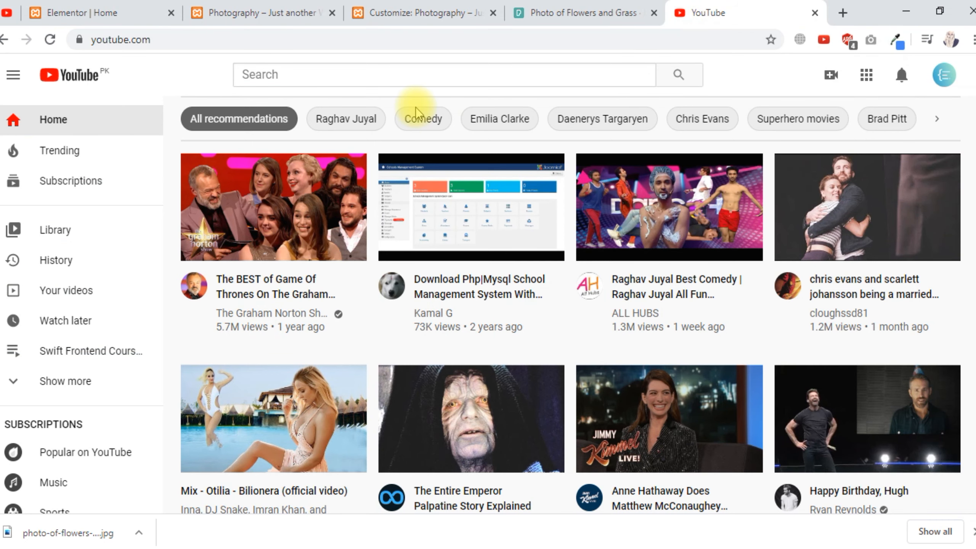
pyautogui.click(389, 73)
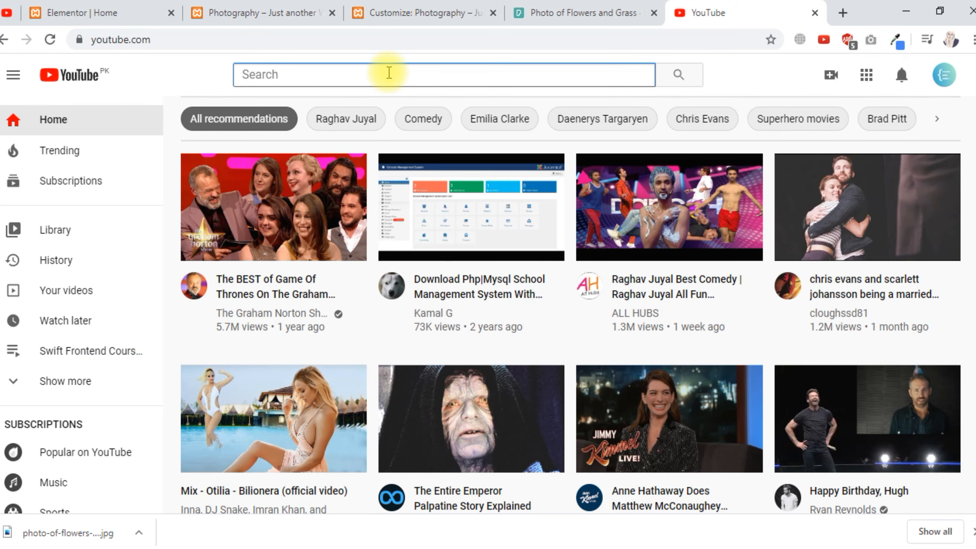
pyautogui.write('piano ')
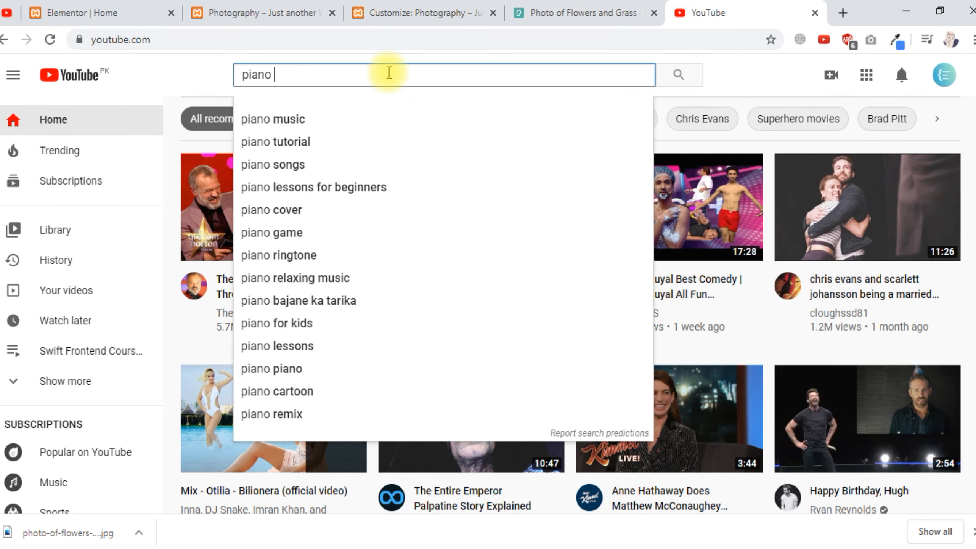
pyautogui.write('music')
pyautogui.press('Return')
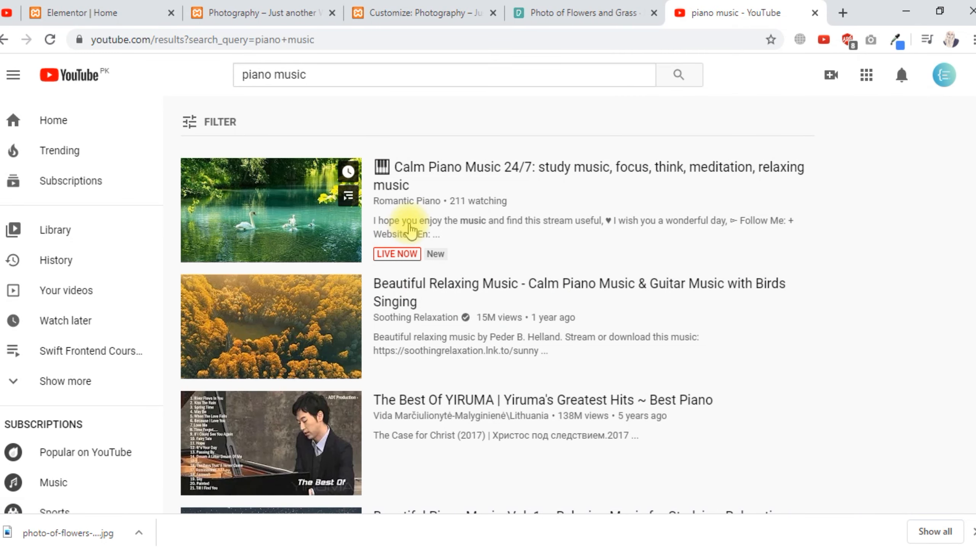
# Open the Calm Piano Music 24/7 video, mute and pause it, copy its web address and close YouTube
pyautogui.click(314, 189)
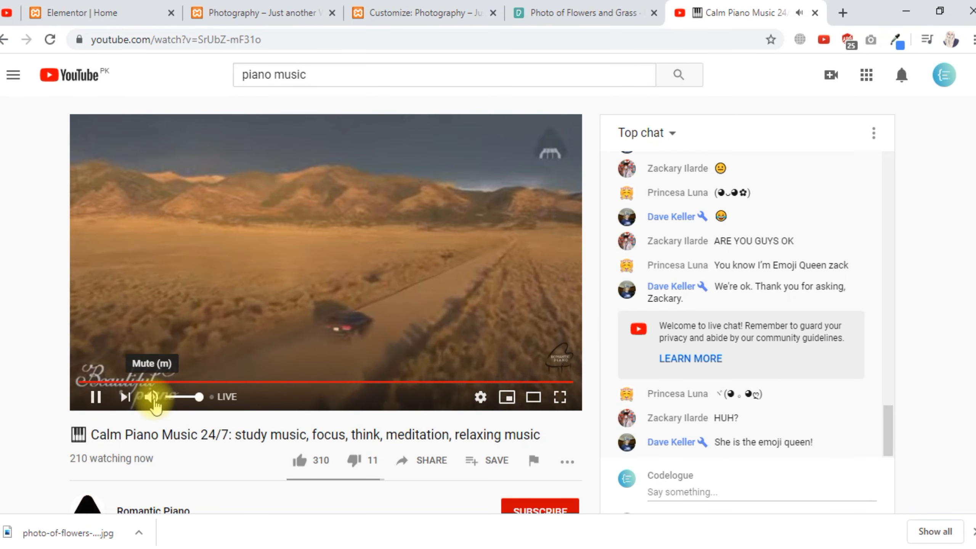
pyautogui.click(152, 398)
pyautogui.click(96, 398)
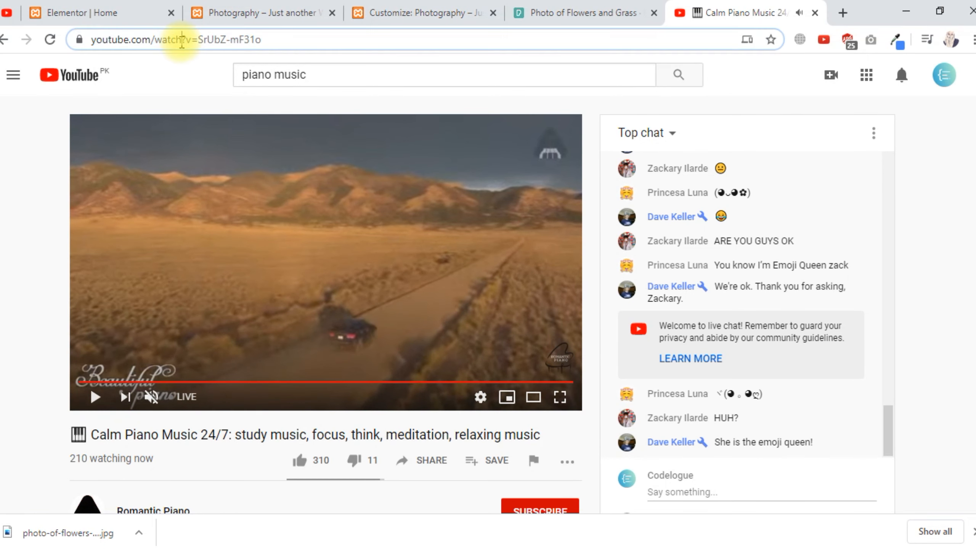
pyautogui.click(182, 40)
pyautogui.hotkey('ctrl', 'c')
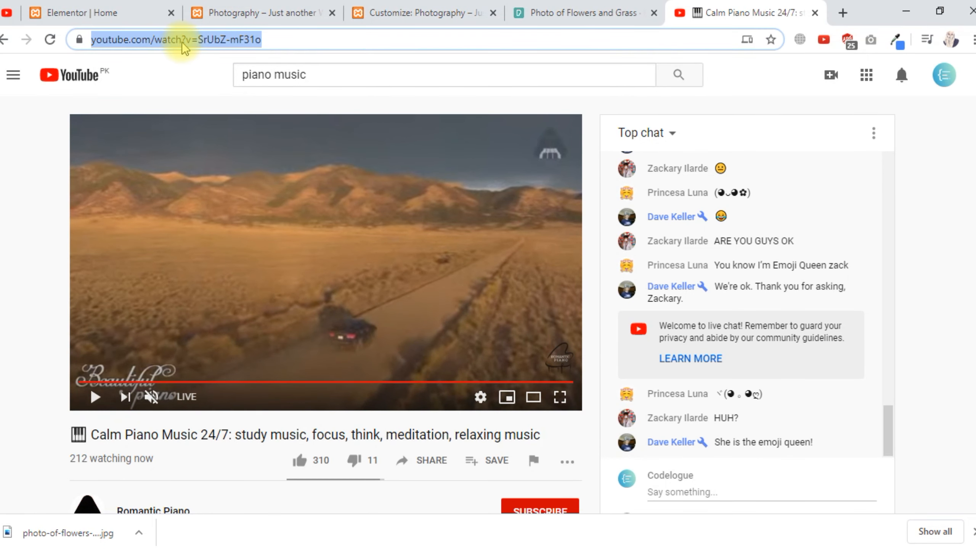
pyautogui.hotkey('ctrl', 'w')
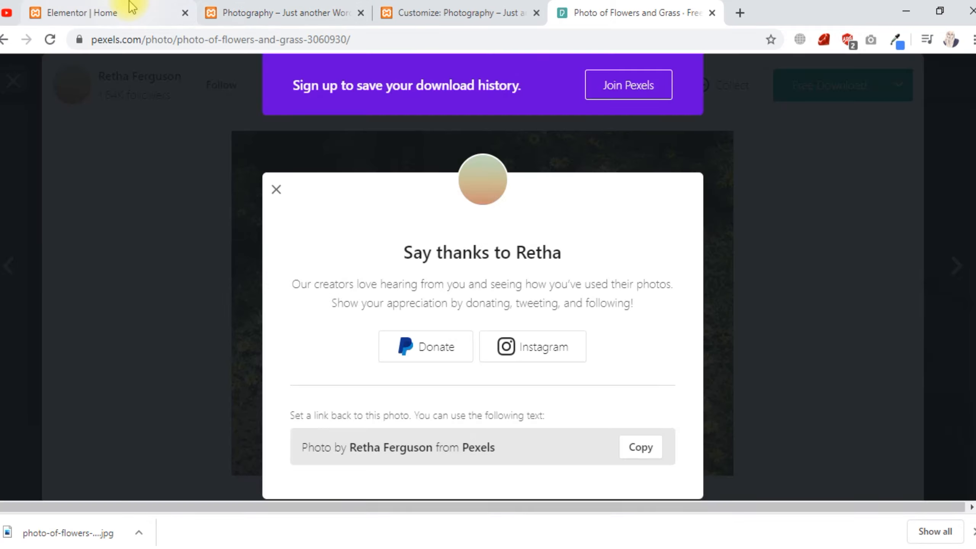
# Replace the video widget's link in Elementor with the copied YouTube address and check the page at full width
pyautogui.click(130, 8)
pyautogui.tripleClick(71, 234)
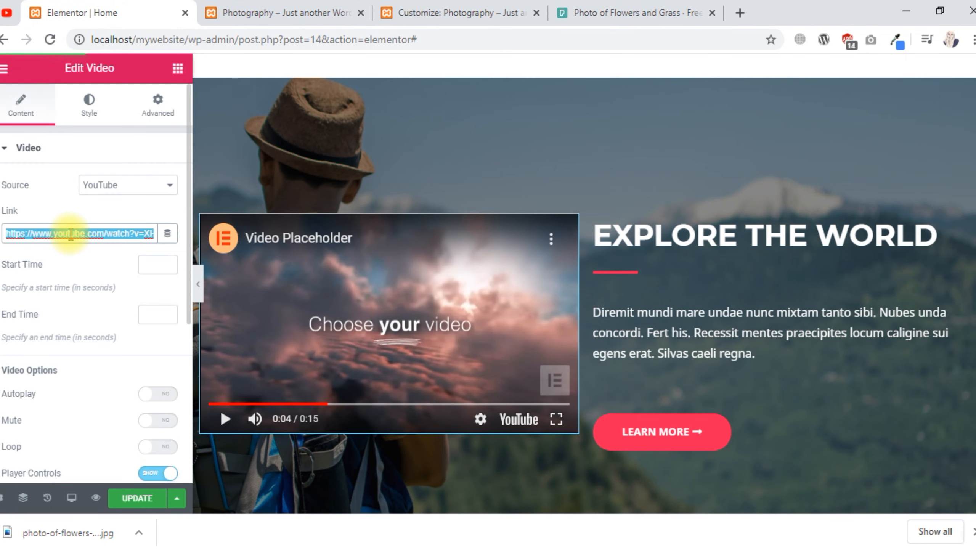
pyautogui.rightClick(70, 234)
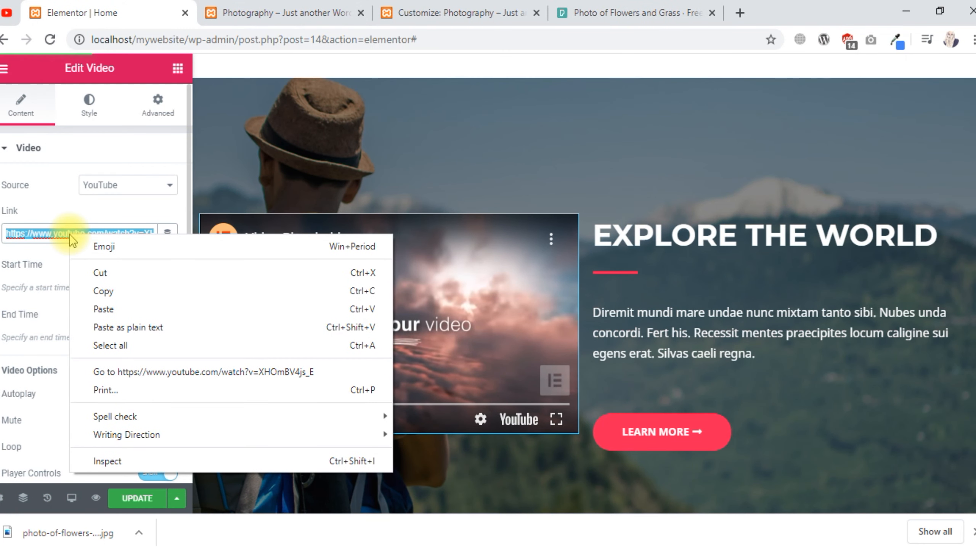
pyautogui.click(103, 309)
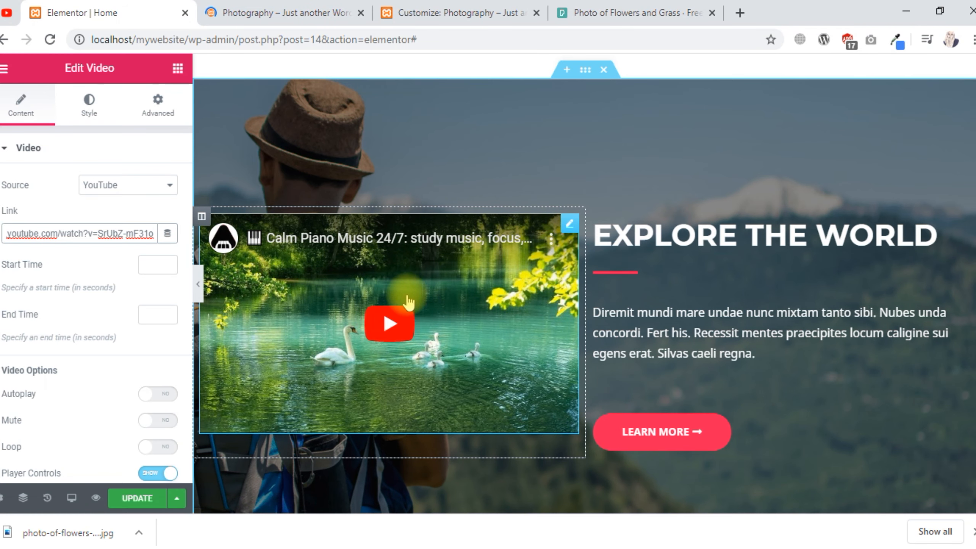
pyautogui.click(198, 285)
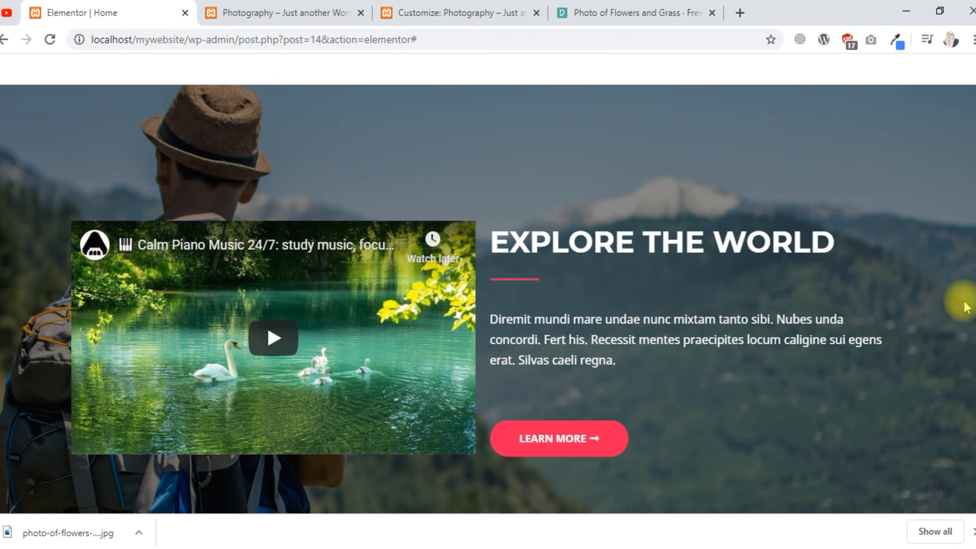
pyautogui.click(2, 275)
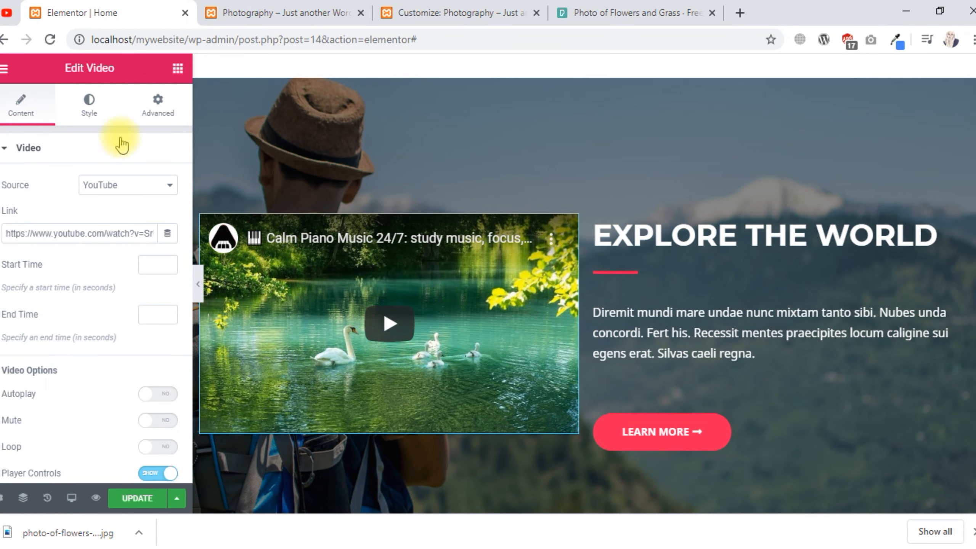
# Set all four linked margins of the video widget to 01 px in its advanced settings
pyautogui.click(156, 126)
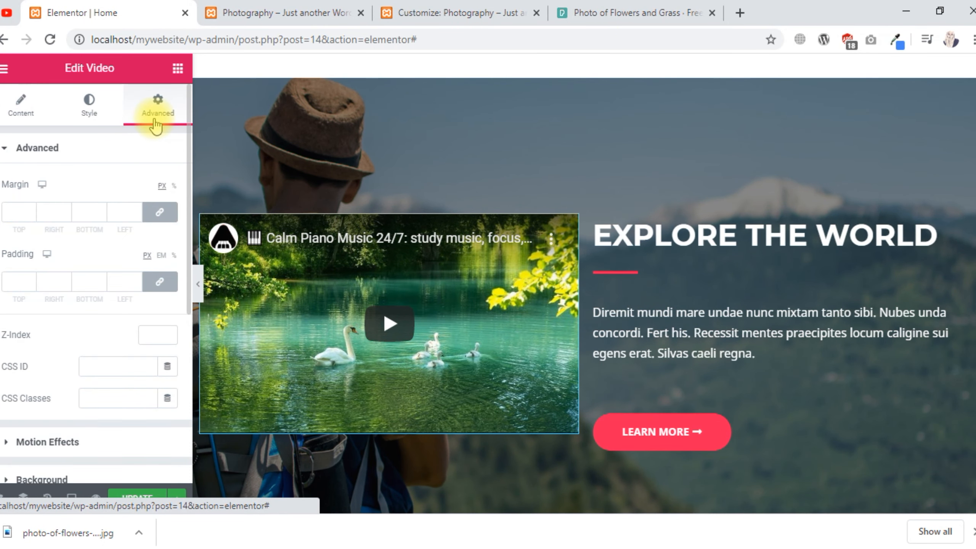
pyautogui.click(161, 212)
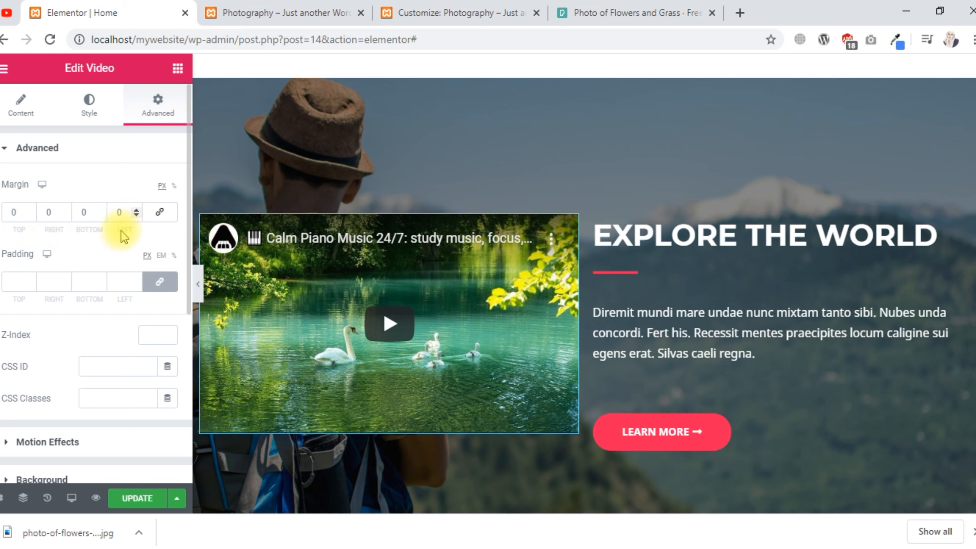
pyautogui.click(168, 222)
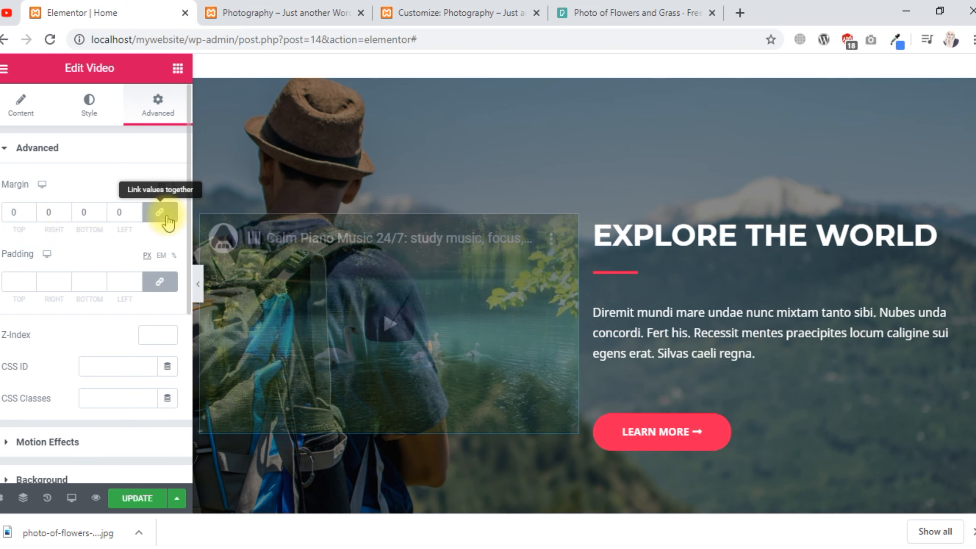
pyautogui.click(15, 214)
pyautogui.write('0')
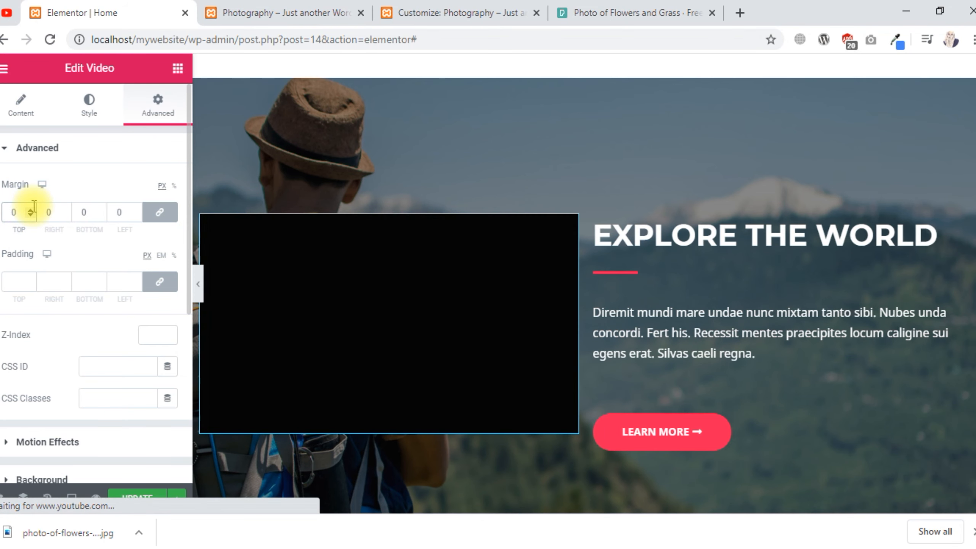
pyautogui.write('1')
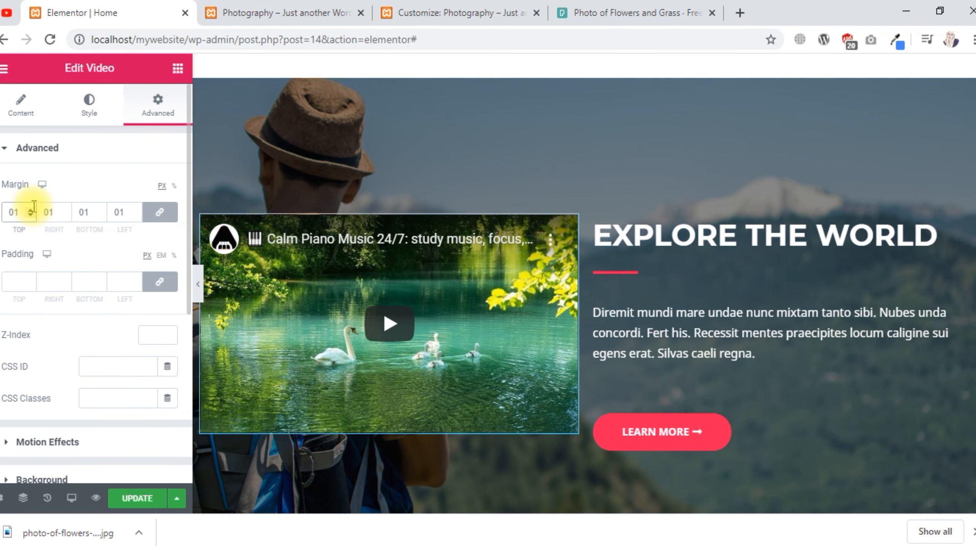
# Clear the video's linked margins and unlink the four sides so each can be set separately
pyautogui.click(166, 216)
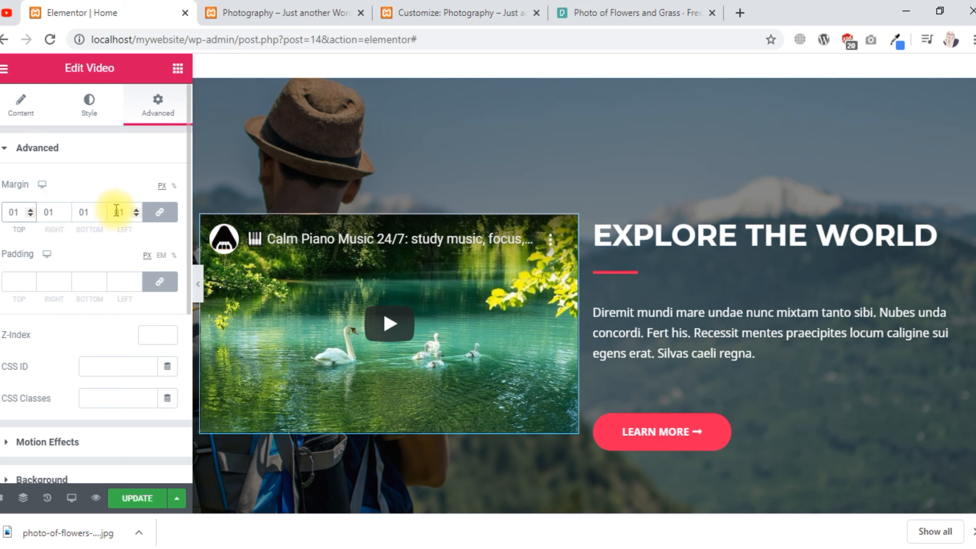
pyautogui.click(157, 217)
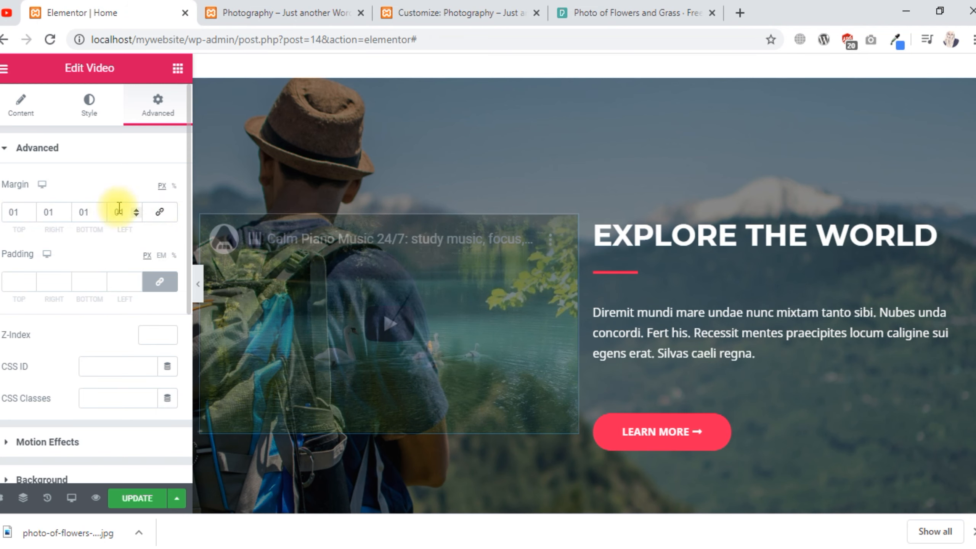
pyautogui.click(158, 212)
pyautogui.press('BackSpace')
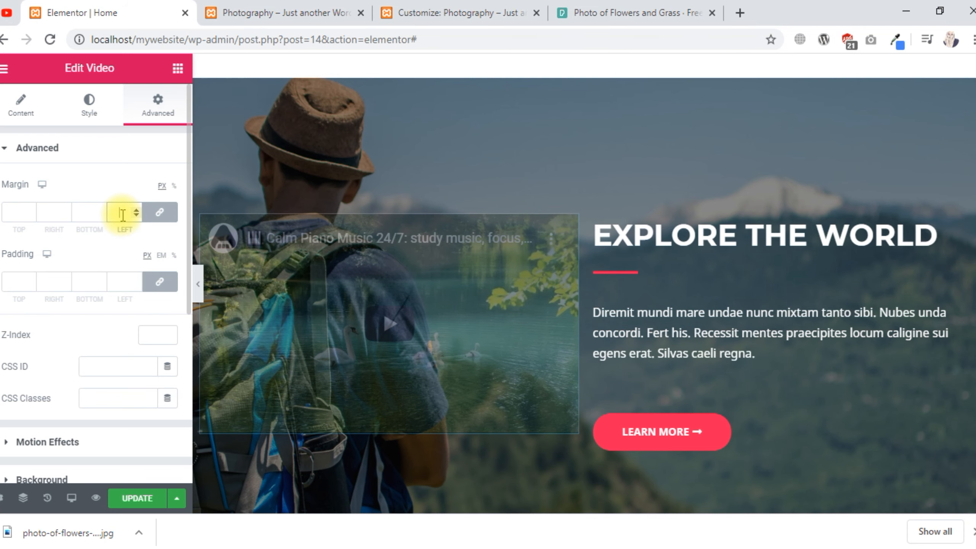
pyautogui.click(159, 212)
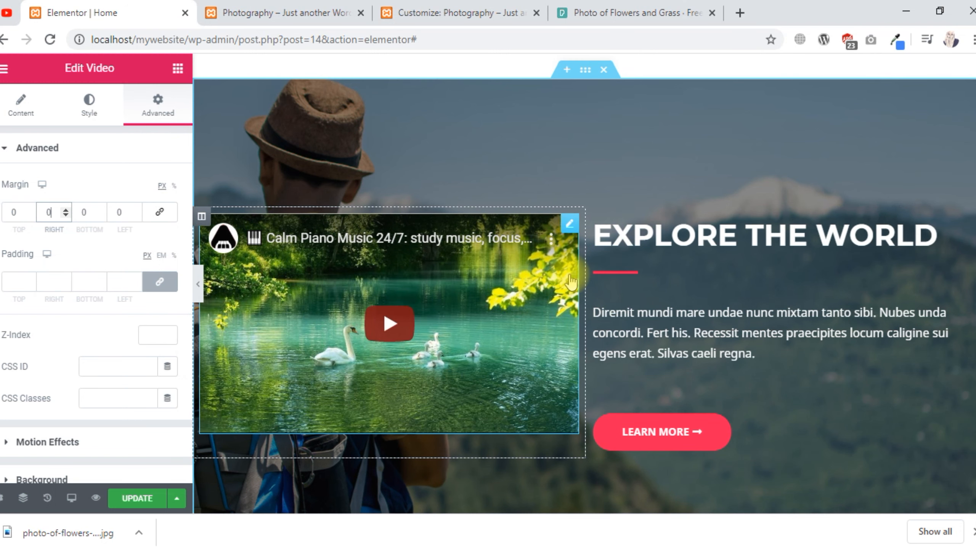
# Try a right margin of 50 px on the video, check it at full width, and remove that margin again
pyautogui.click(57, 212)
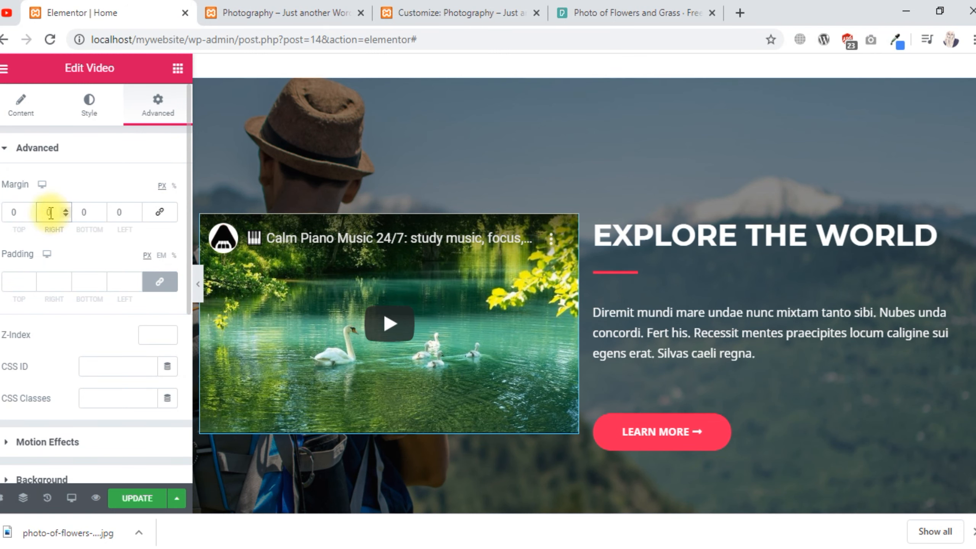
pyautogui.write('50')
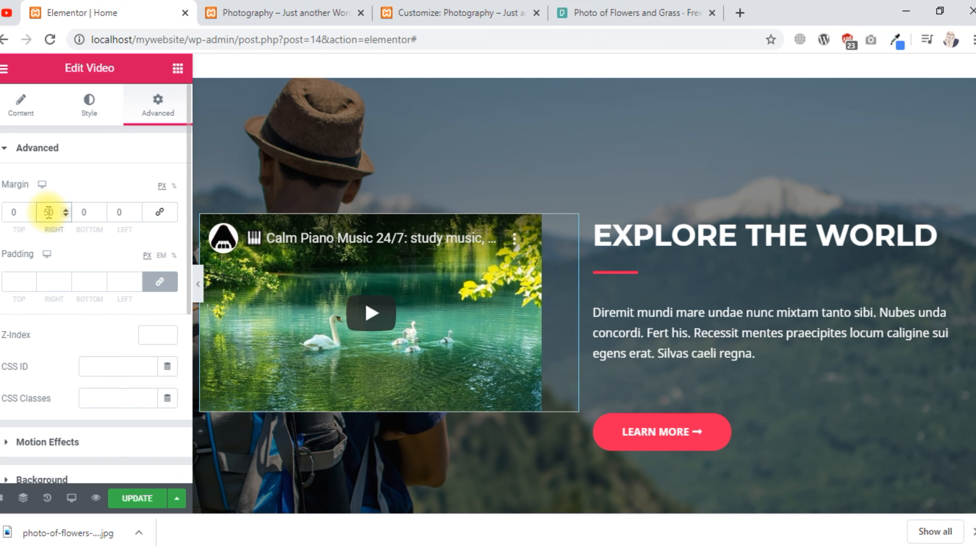
pyautogui.click(198, 285)
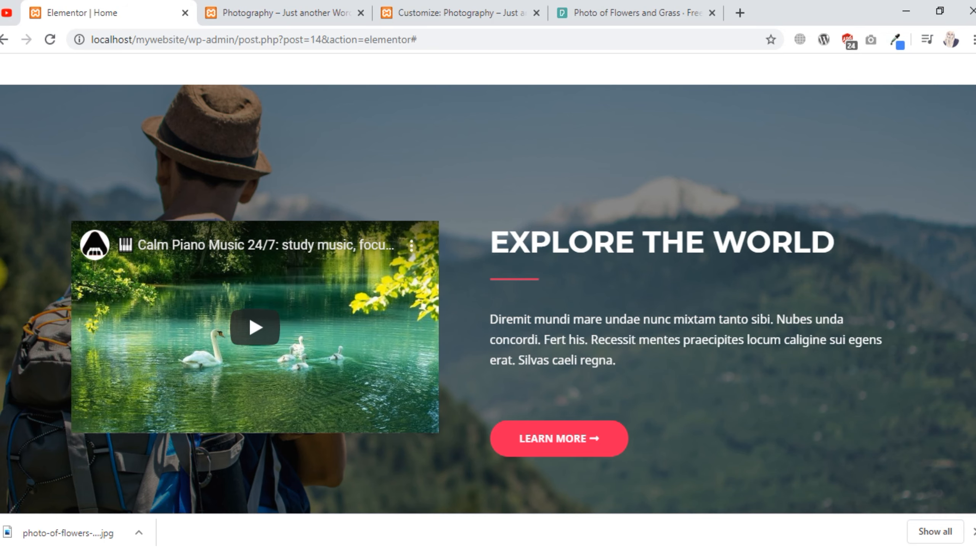
pyautogui.click(2, 271)
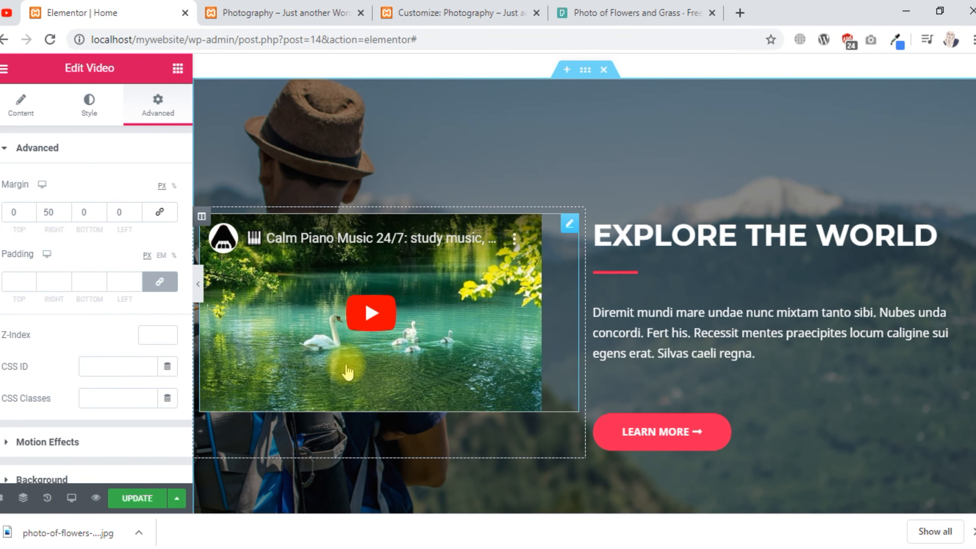
pyautogui.scroll(-5, 48, 347)
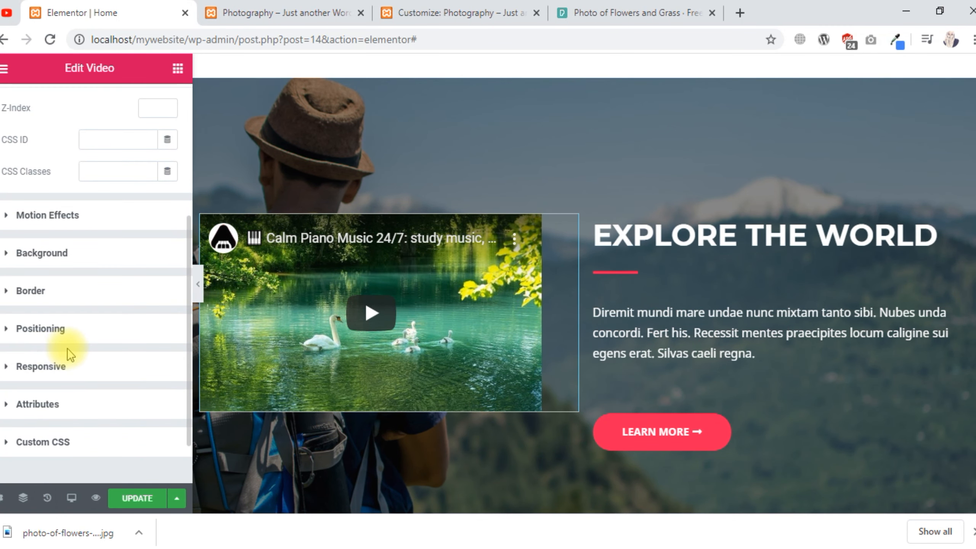
pyautogui.scroll(5, 68, 348)
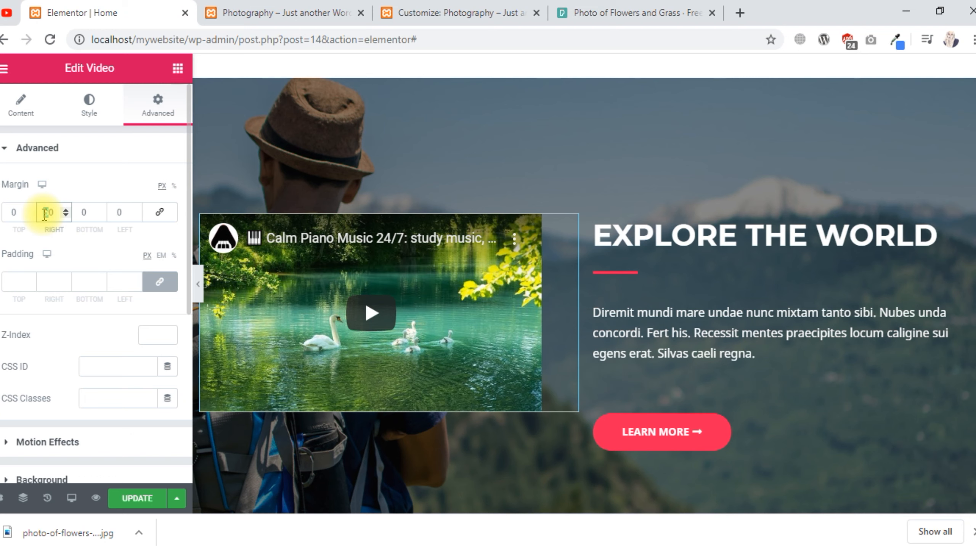
pyautogui.press('BackSpace')
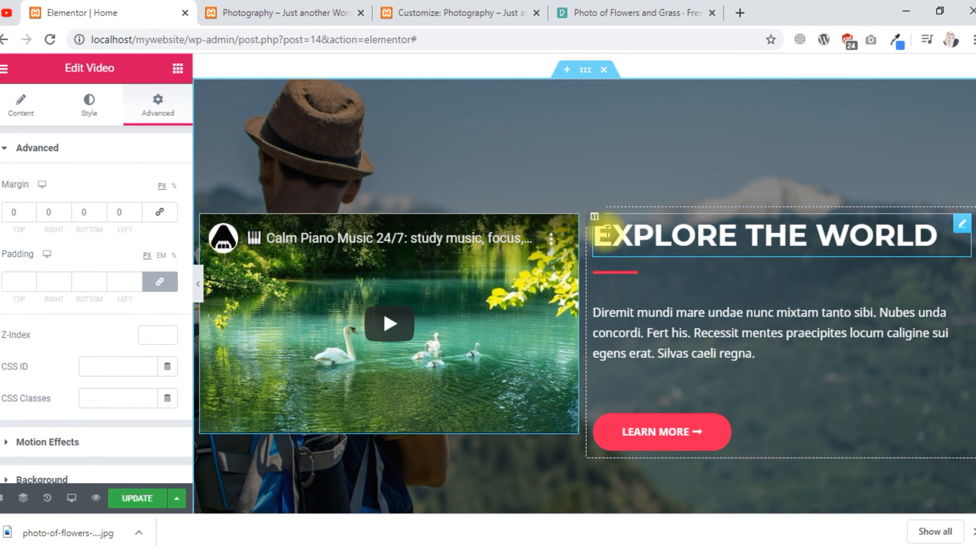
# Delete the column containing the Explore the World text and preview the page at full width
pyautogui.rightClick(595, 217)
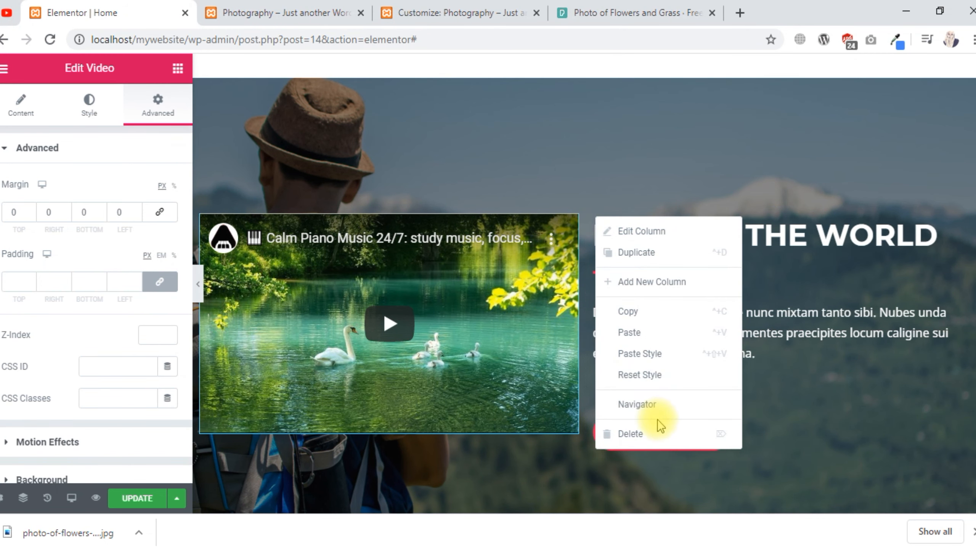
pyautogui.click(631, 434)
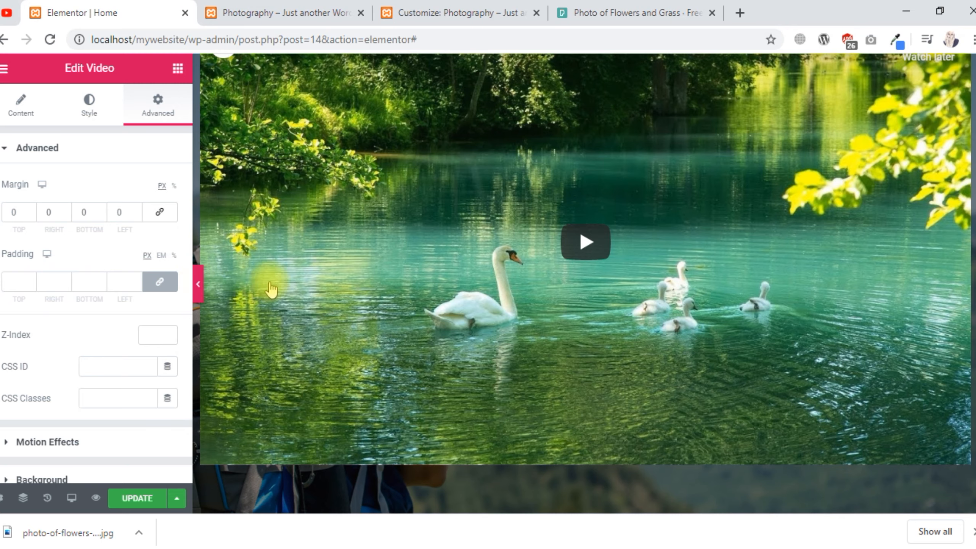
pyautogui.click(198, 284)
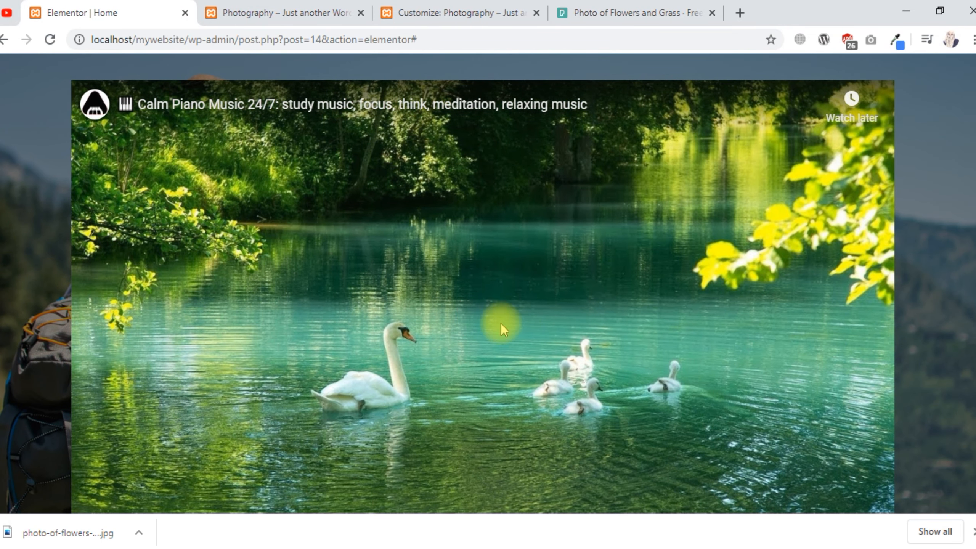
# Play the enlarged video, test its sound and volume, mute and pause it, and return to the editing view
pyautogui.click(501, 328)
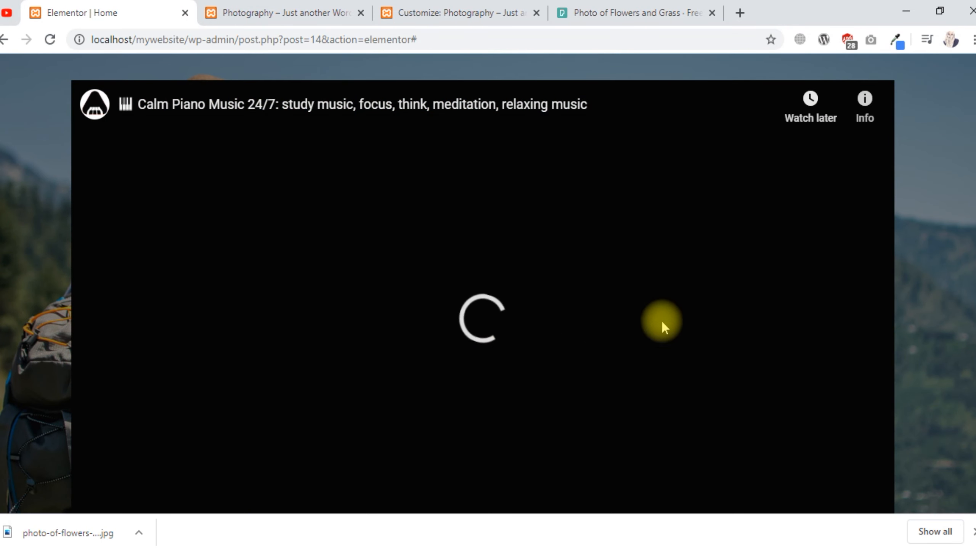
pyautogui.scroll(-1, 499, 328)
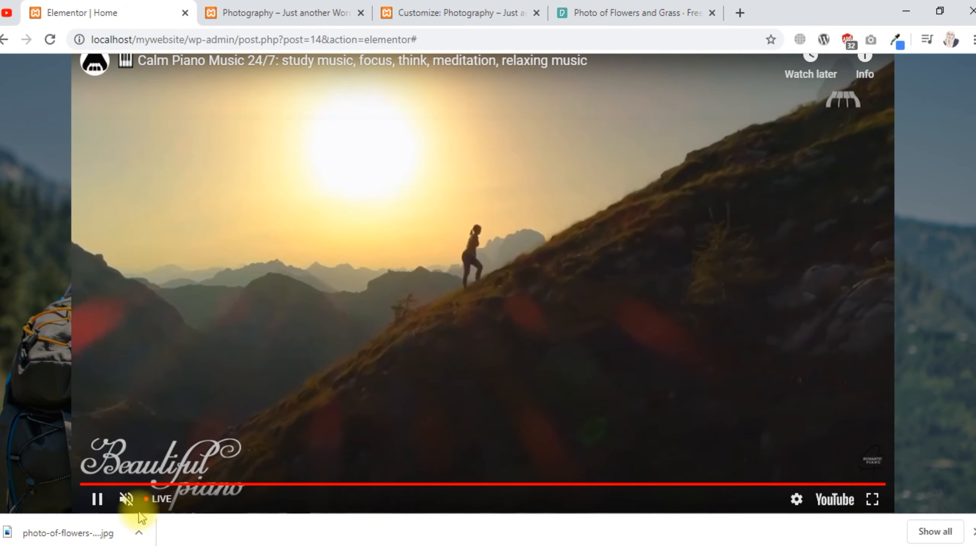
pyautogui.click(127, 499)
pyautogui.moveTo(169, 501); pyautogui.dragTo(154, 501)
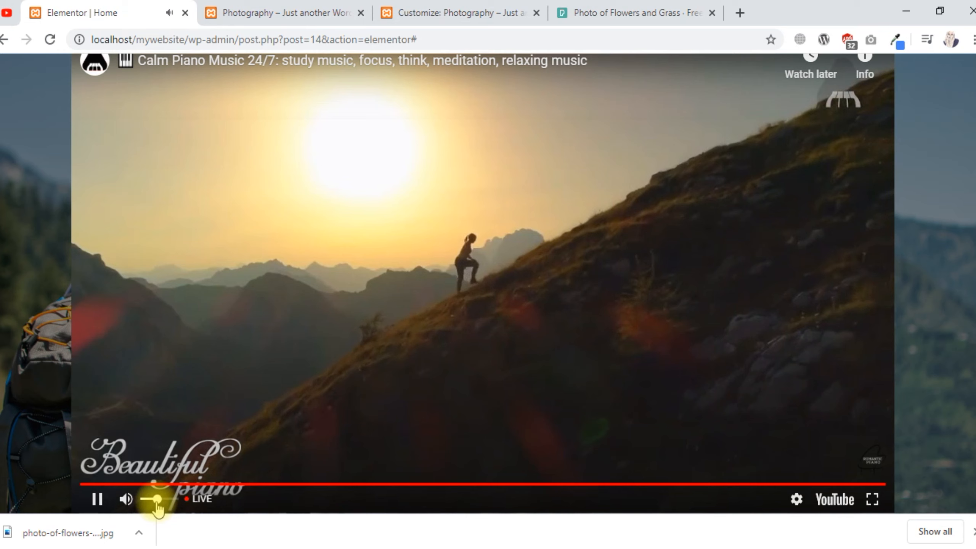
pyautogui.click(127, 500)
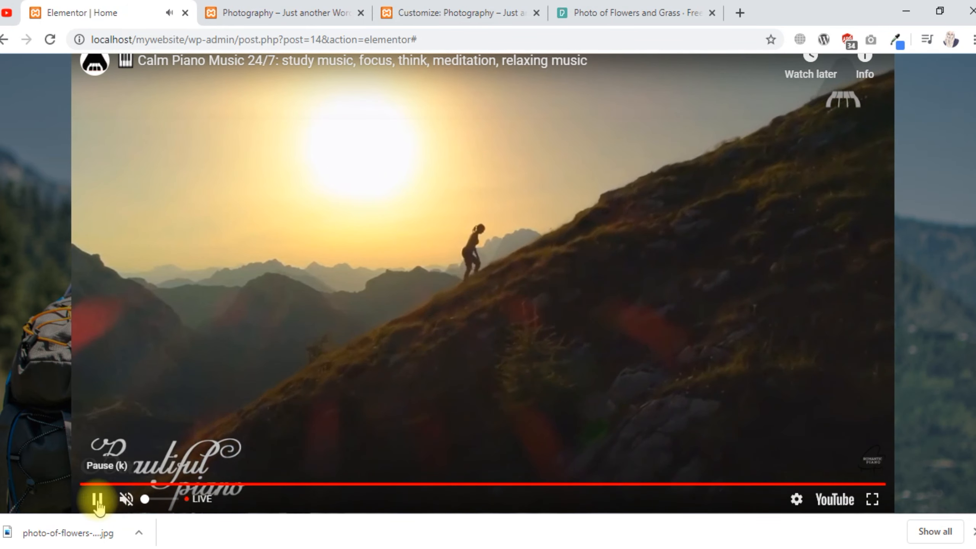
pyautogui.click(96, 499)
pyautogui.click(3, 286)
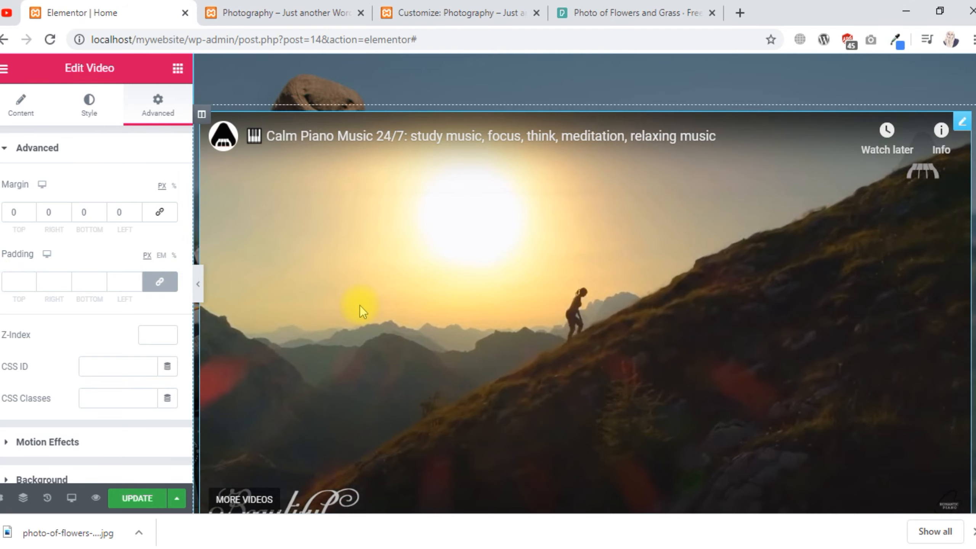
# Set the video section's boxed content width to 900 and check the result at full page width
pyautogui.scroll(5, 423, 277)
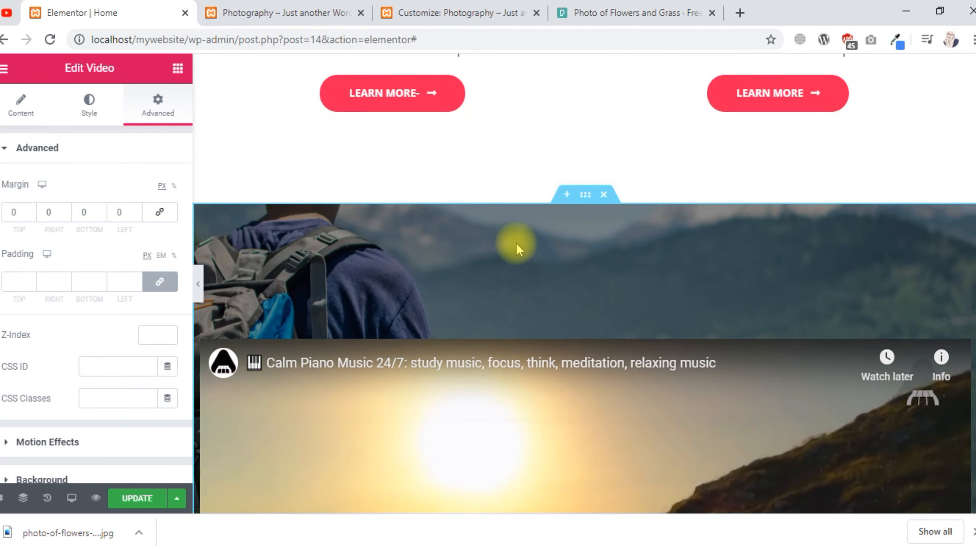
pyautogui.click(582, 203)
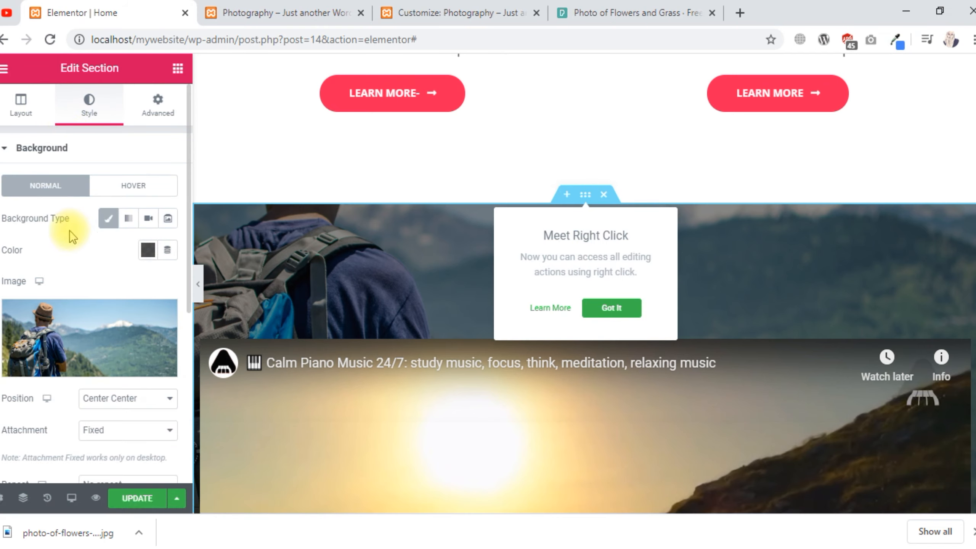
pyautogui.click(22, 111)
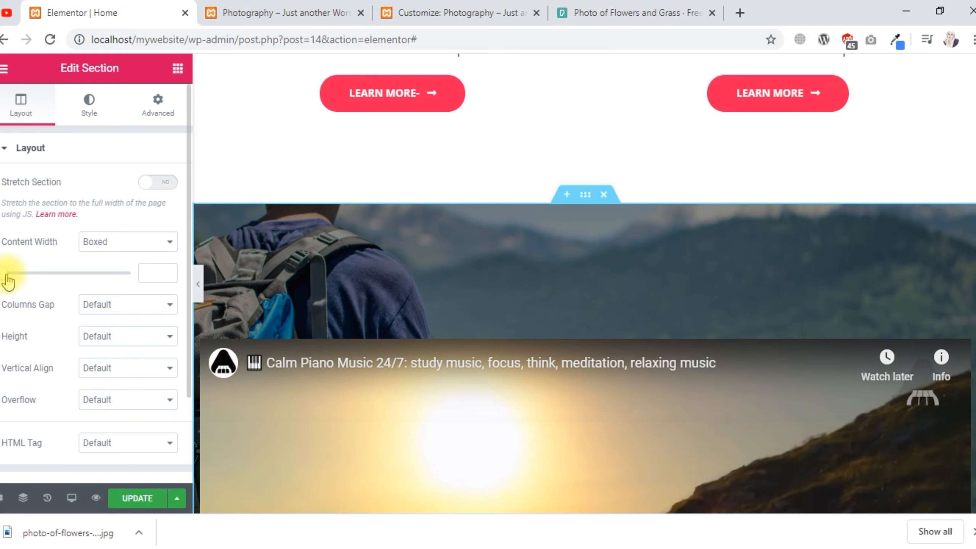
pyautogui.moveTo(35, 280); pyautogui.dragTo(57, 280)
pyautogui.scroll(-3, 585, 330)
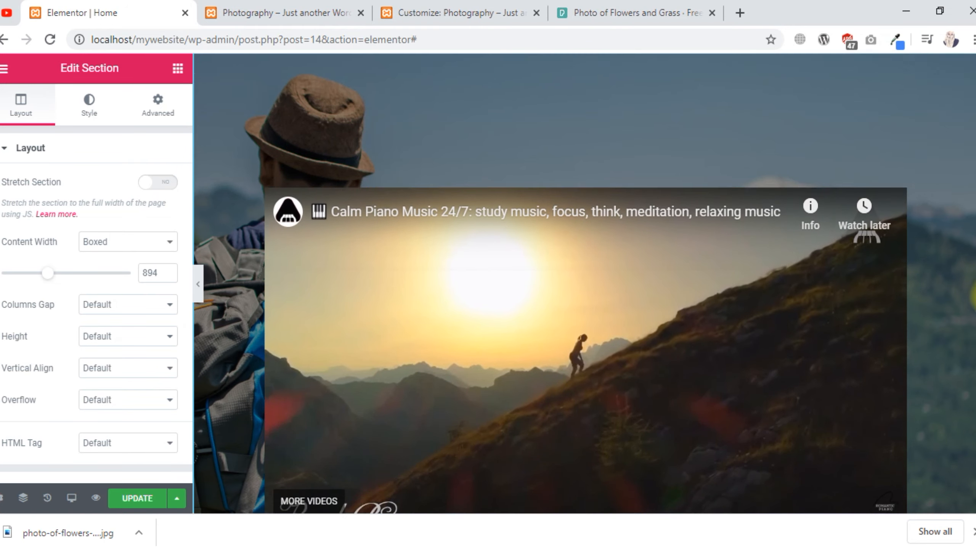
pyautogui.moveTo(975, 302); pyautogui.dragTo(975, 315)
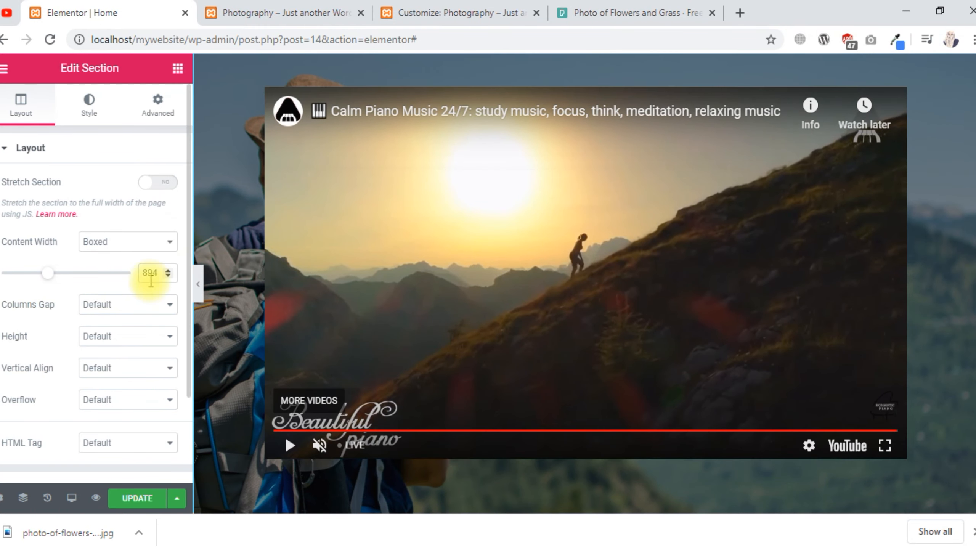
pyautogui.write('900')
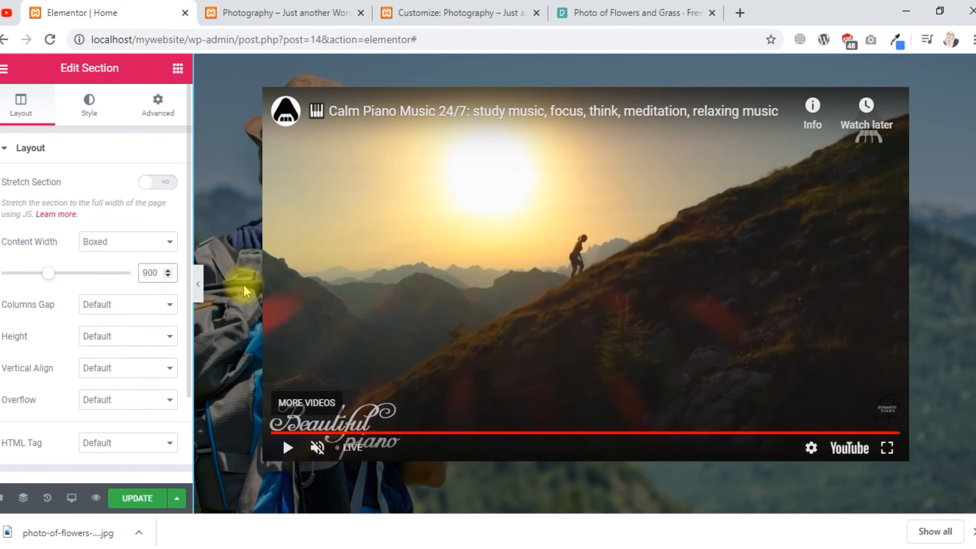
pyautogui.click(198, 283)
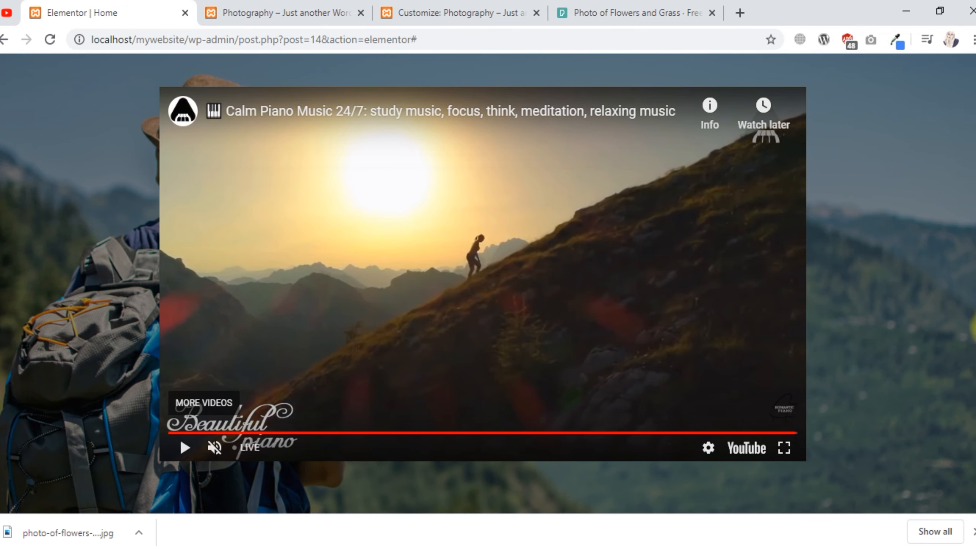
pyautogui.moveTo(975, 328)
pyautogui.mouseDown()
pyautogui.moveTo(975, 316)
pyautogui.moveTo(975, 355)
pyautogui.moveTo(975, 324)
pyautogui.mouseUp()
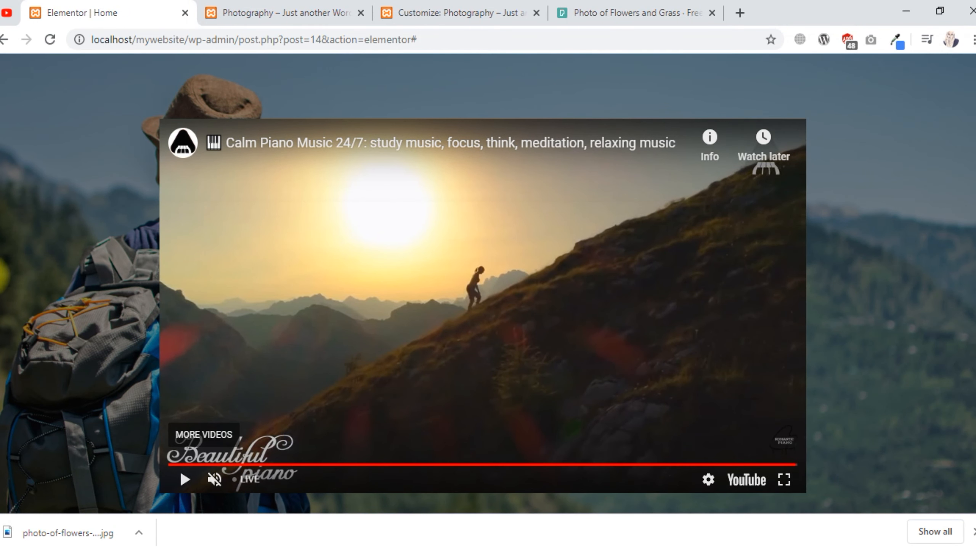
pyautogui.click(2, 276)
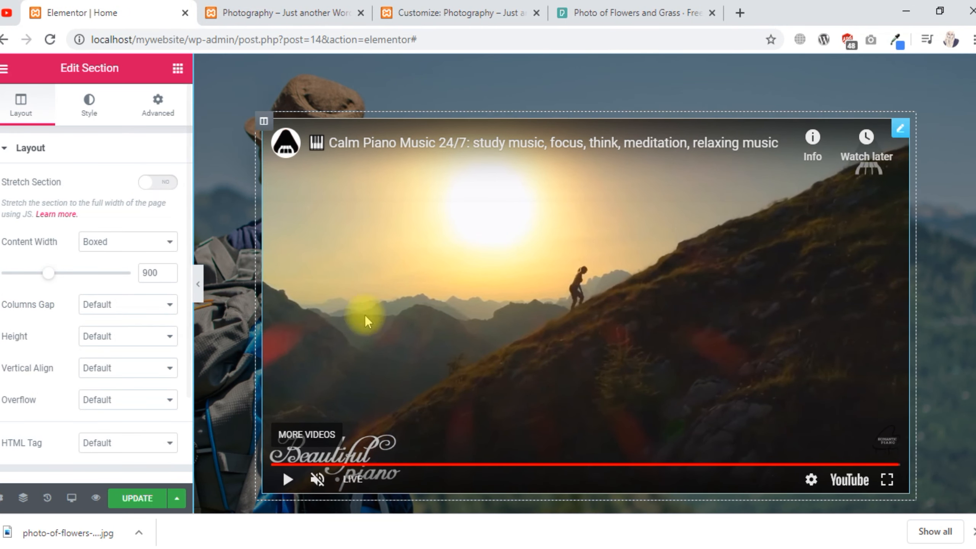
# Roll the edit history back to before the text column was removed, and delete the column containing the video instead
pyautogui.click(48, 499)
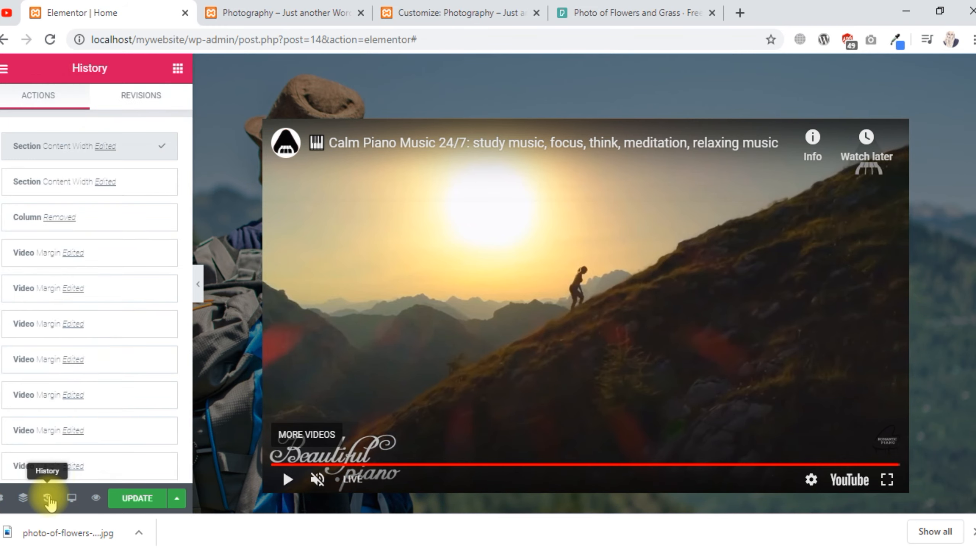
pyautogui.click(114, 252)
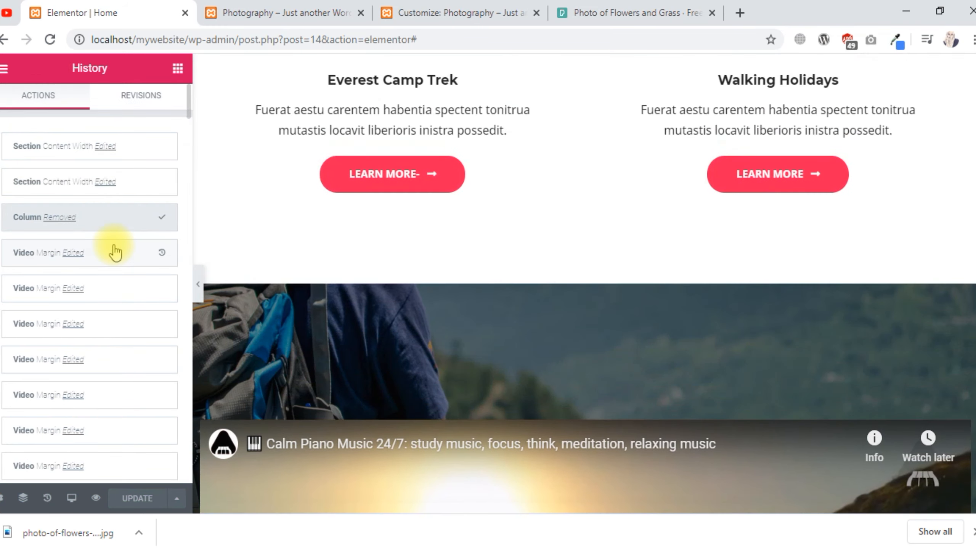
pyautogui.scroll(-6, 941, 269)
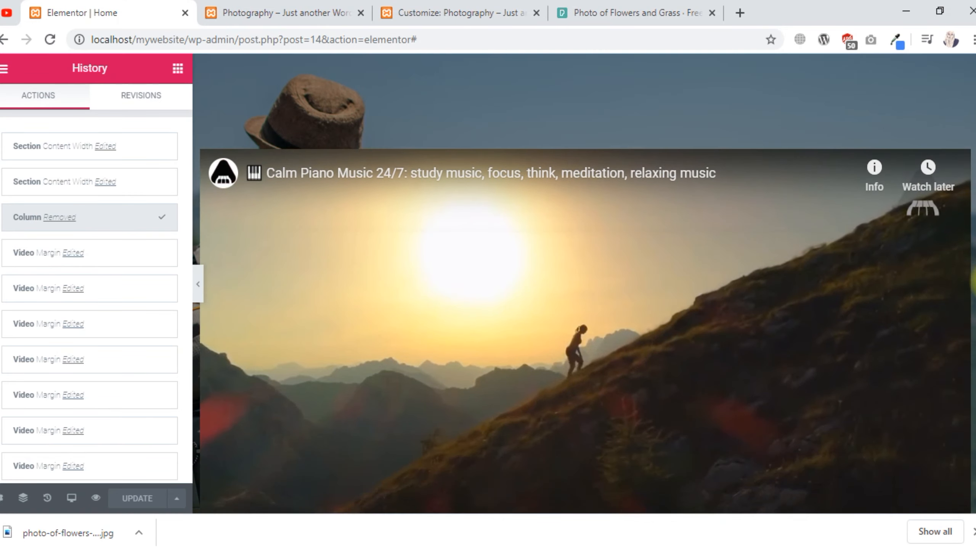
pyautogui.hotkey('ctrl', 'z')
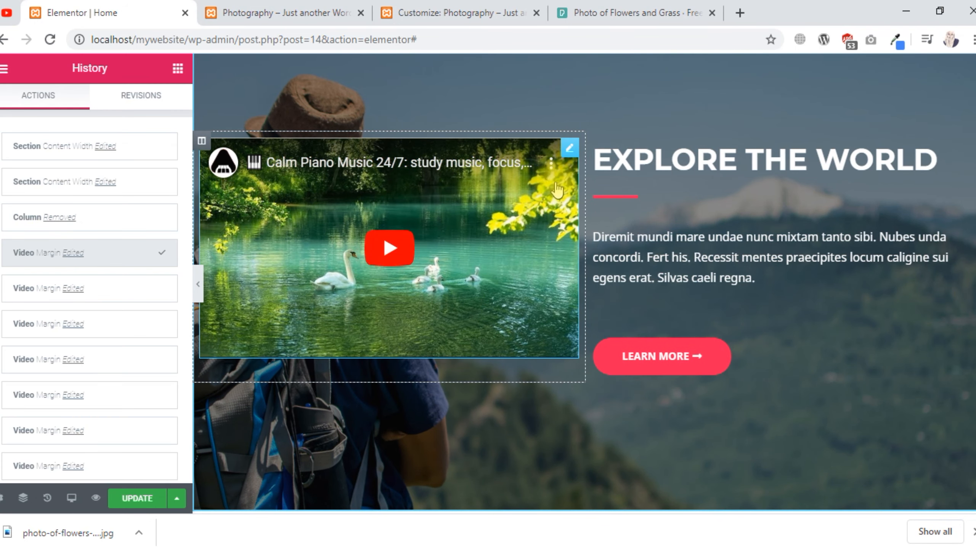
pyautogui.rightClick(203, 143)
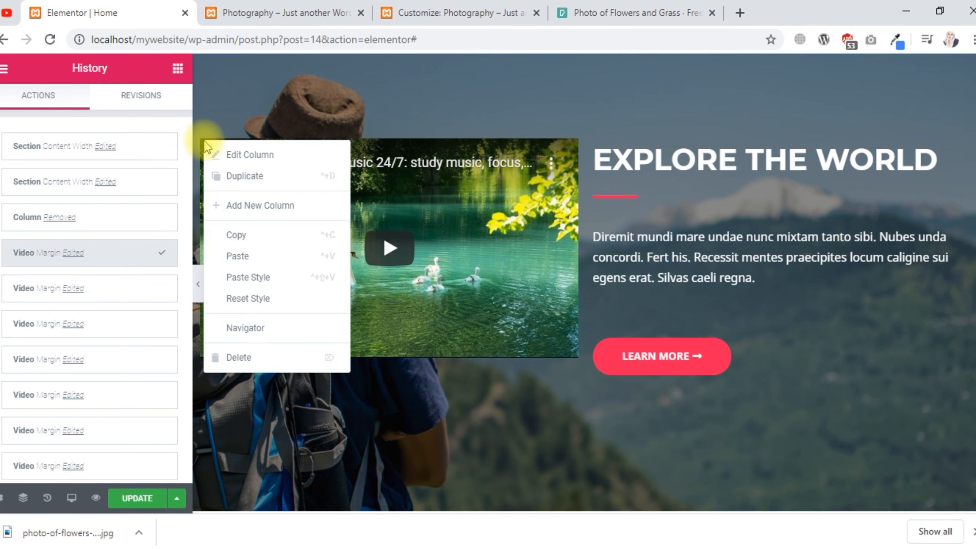
pyautogui.click(255, 362)
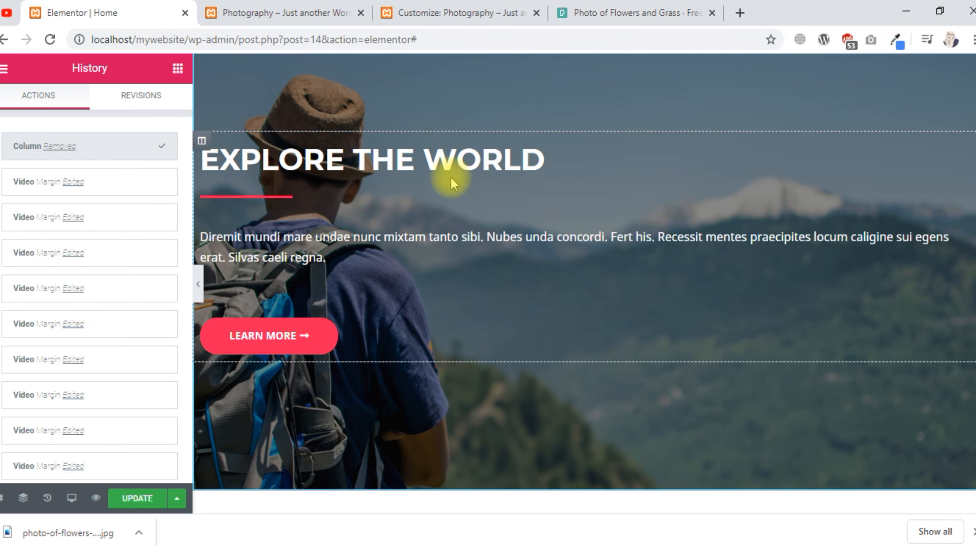
# Center-align the Explore The World heading and the red divider beneath it
pyautogui.click(464, 154)
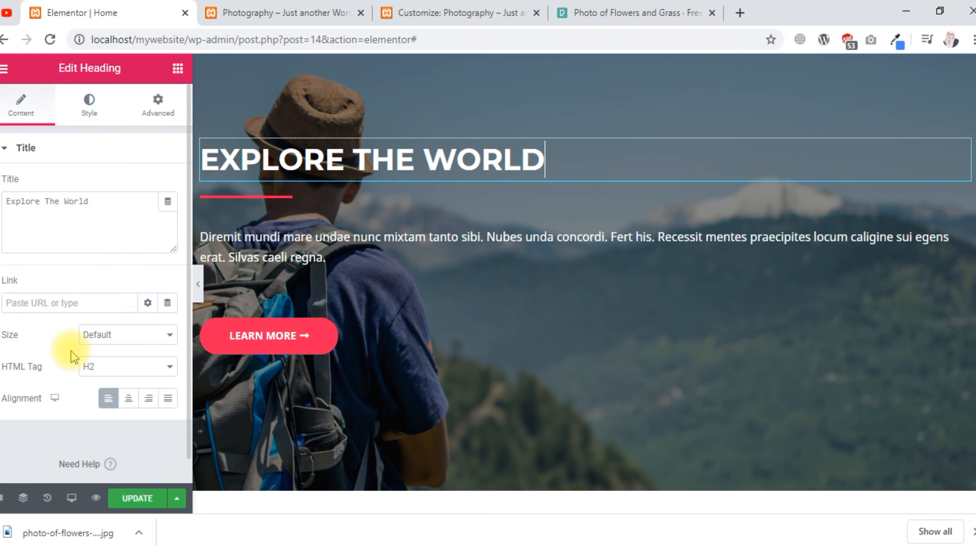
pyautogui.click(129, 400)
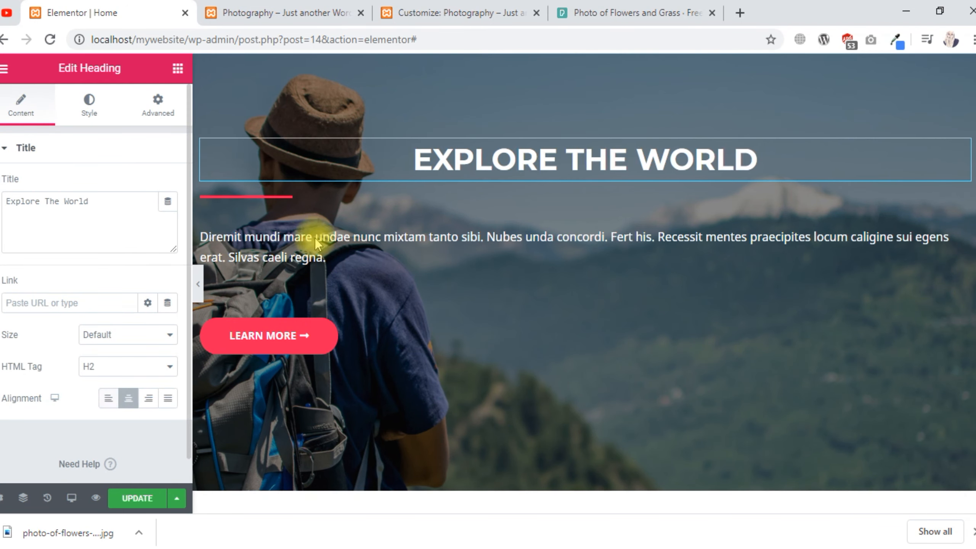
pyautogui.click(286, 196)
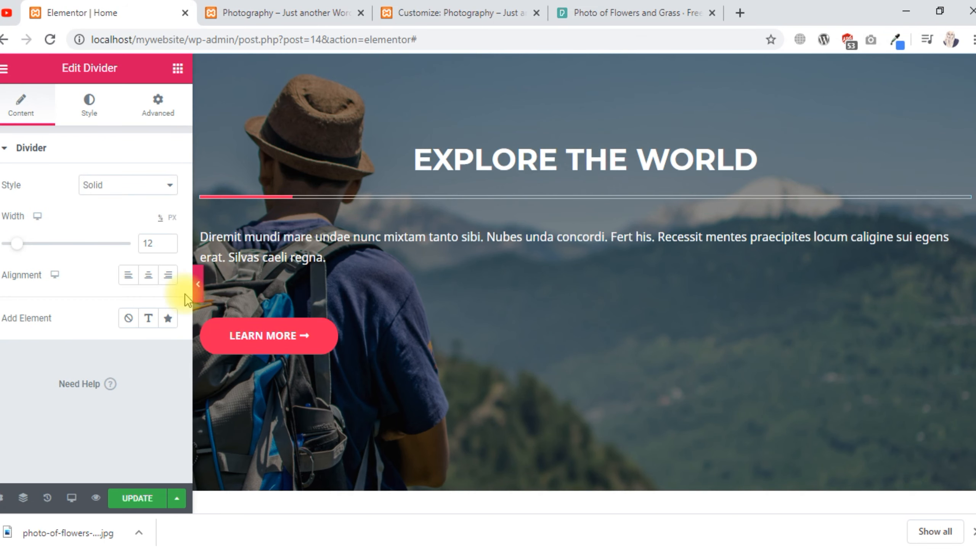
pyautogui.click(149, 275)
# Center-align the paragraph text and the Learn More button in the Explore The World section
pyautogui.click(658, 240)
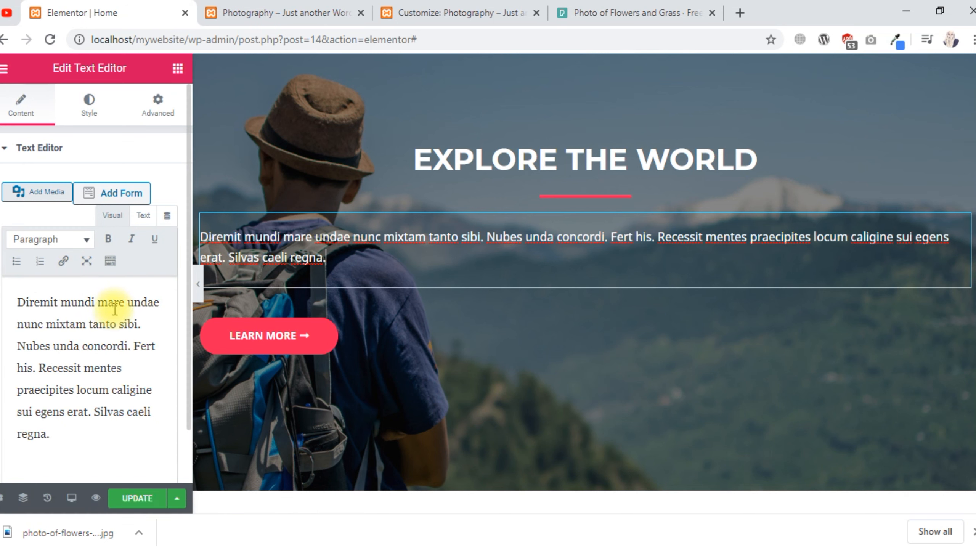
pyautogui.click(89, 111)
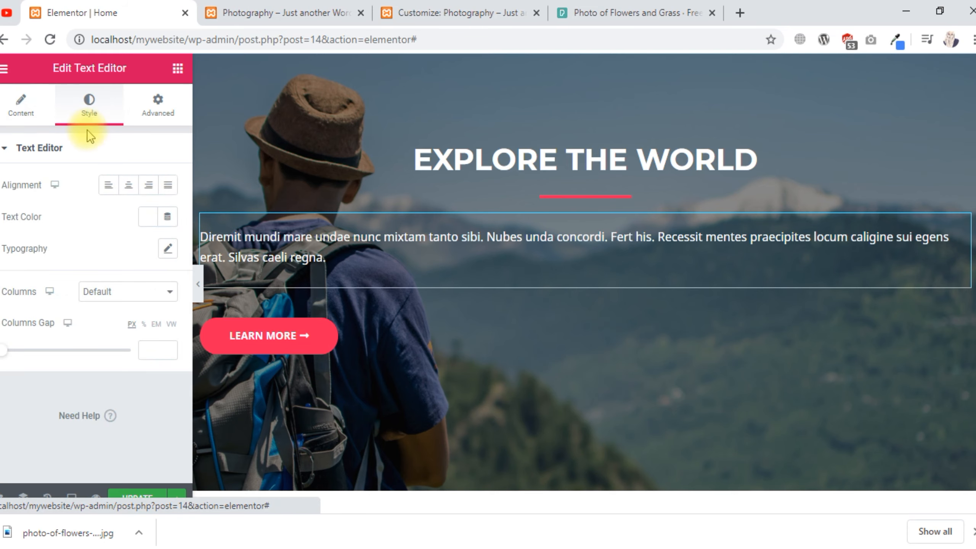
pyautogui.click(128, 187)
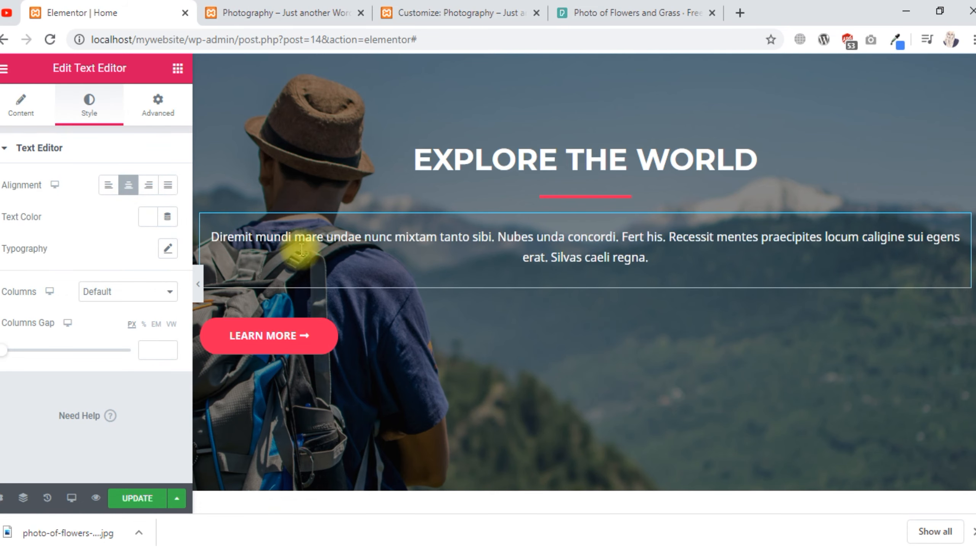
pyautogui.click(358, 331)
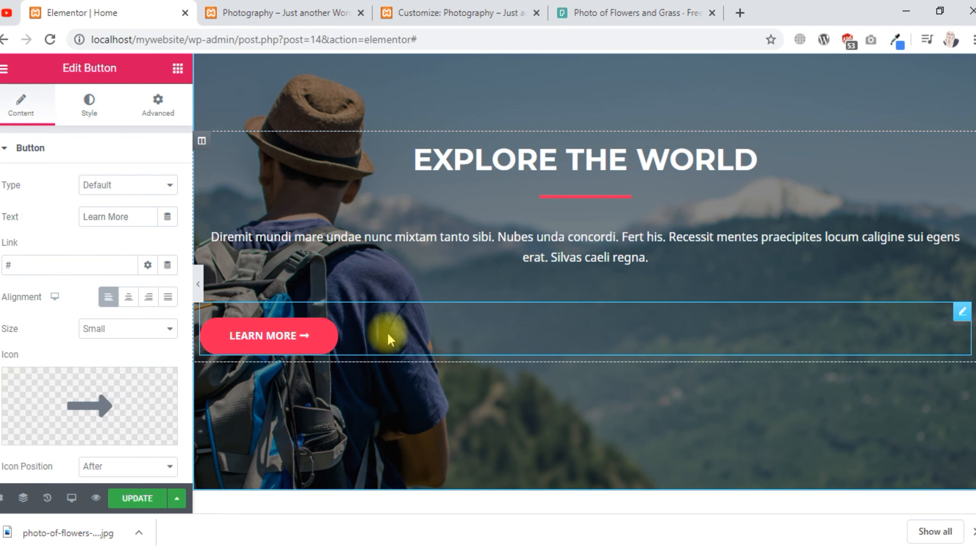
pyautogui.click(128, 304)
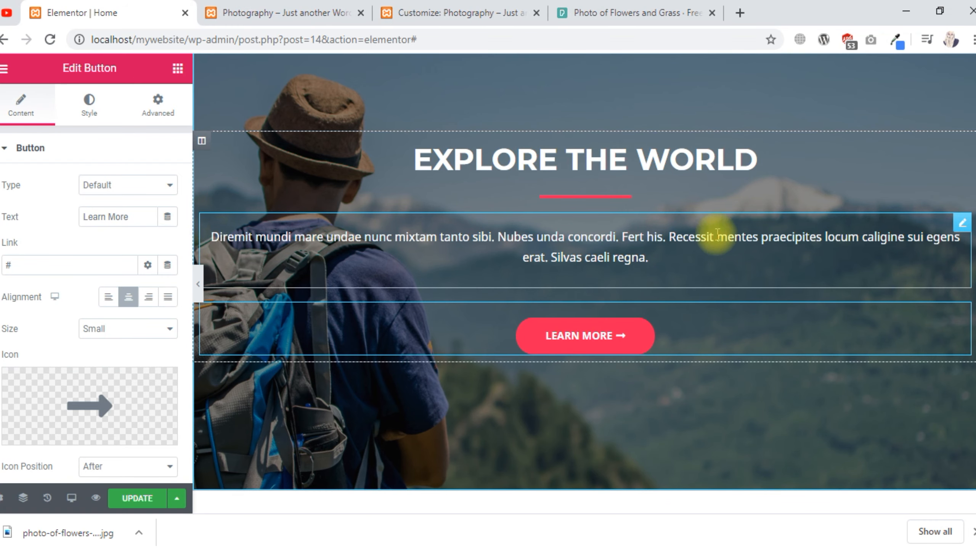
# Set the Explore The World section's boxed content width to 800 and check the result at full page width
pyautogui.scroll(4, 526, 327)
pyautogui.moveTo(585, 148); pyautogui.dragTo(583, 148)
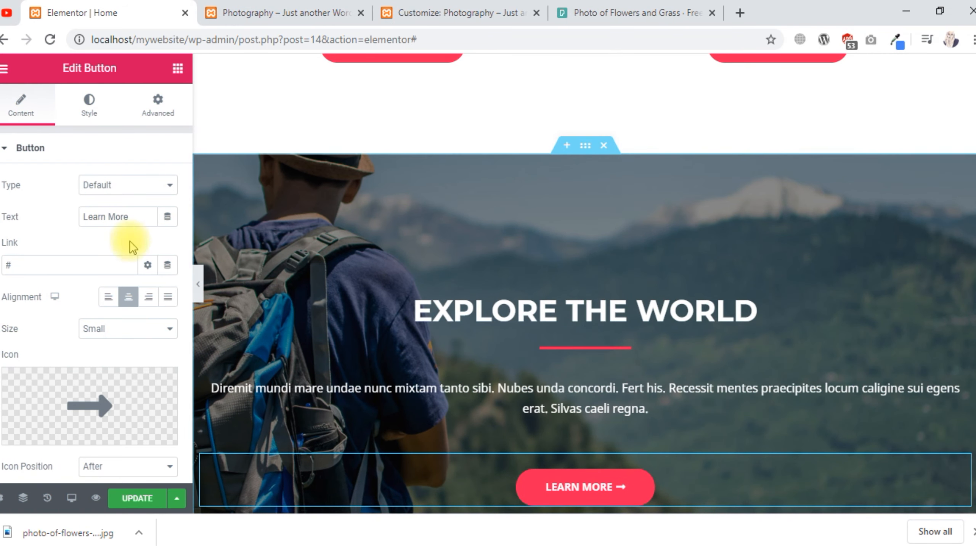
pyautogui.click(586, 151)
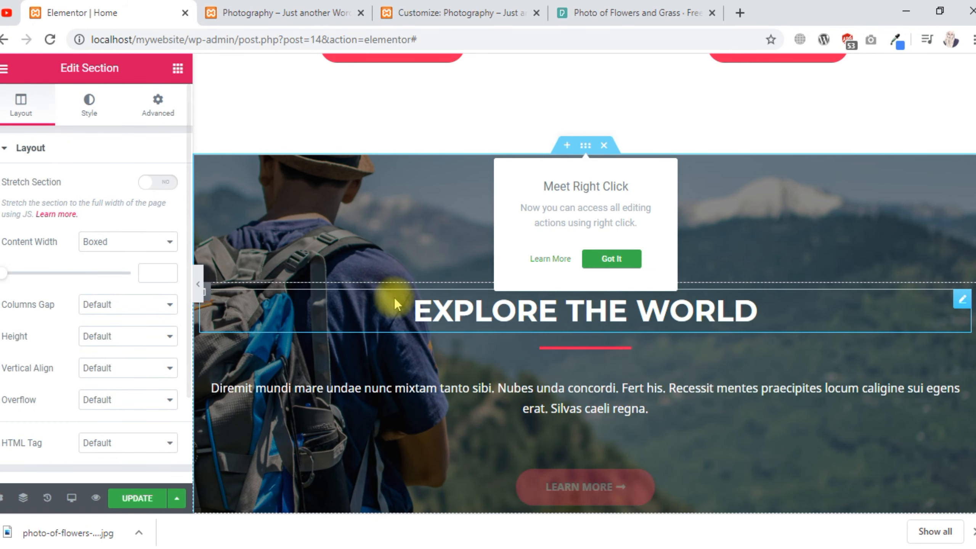
pyautogui.scroll(-4, 394, 297)
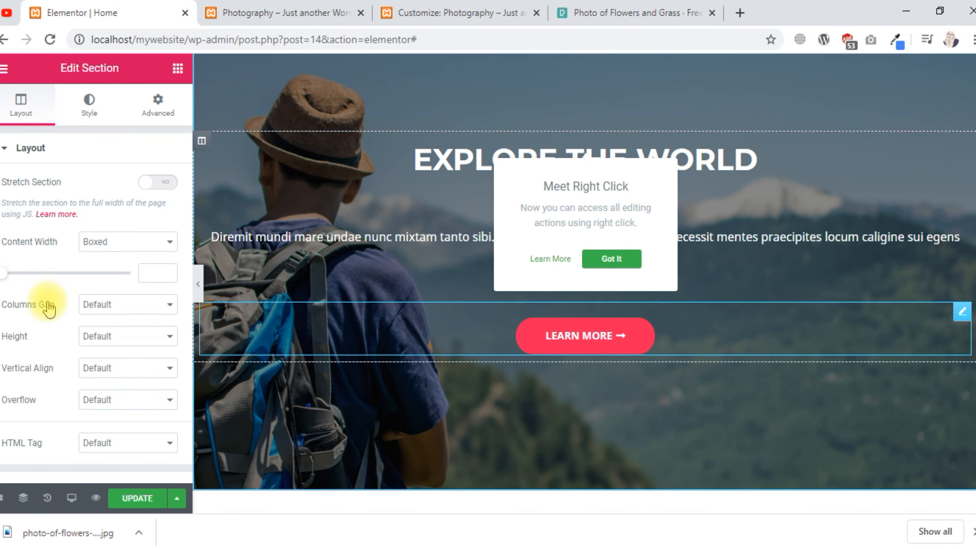
pyautogui.moveTo(43, 281); pyautogui.dragTo(67, 279)
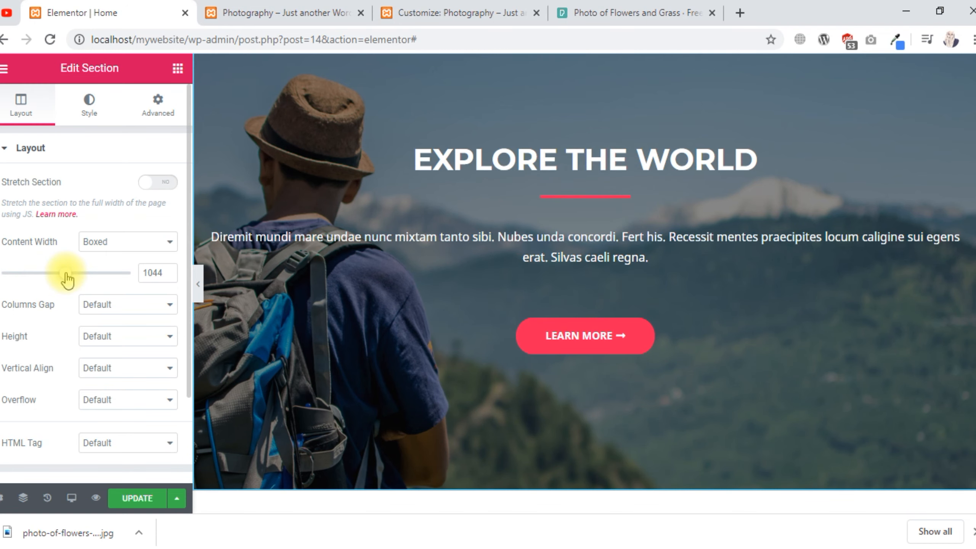
pyautogui.click(86, 273)
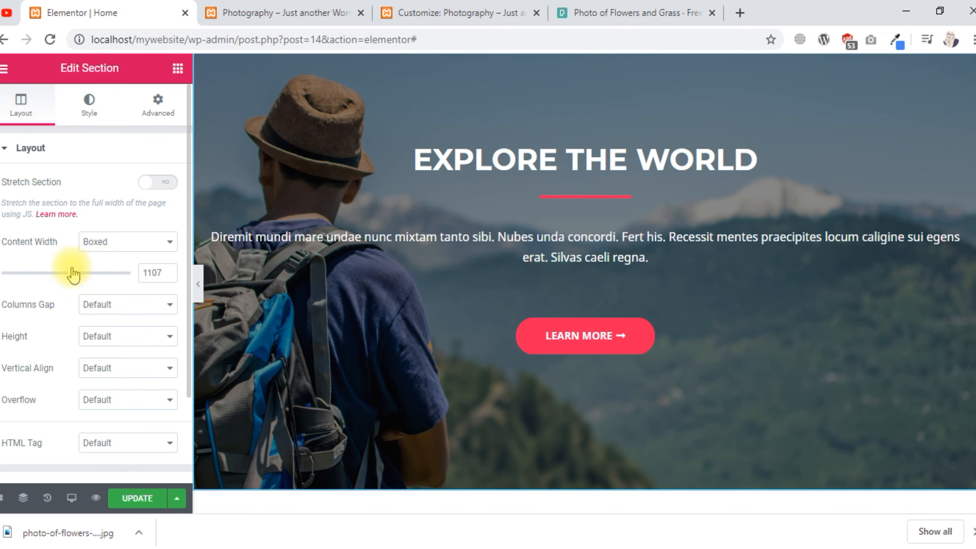
pyautogui.moveTo(66, 273); pyautogui.dragTo(25, 270)
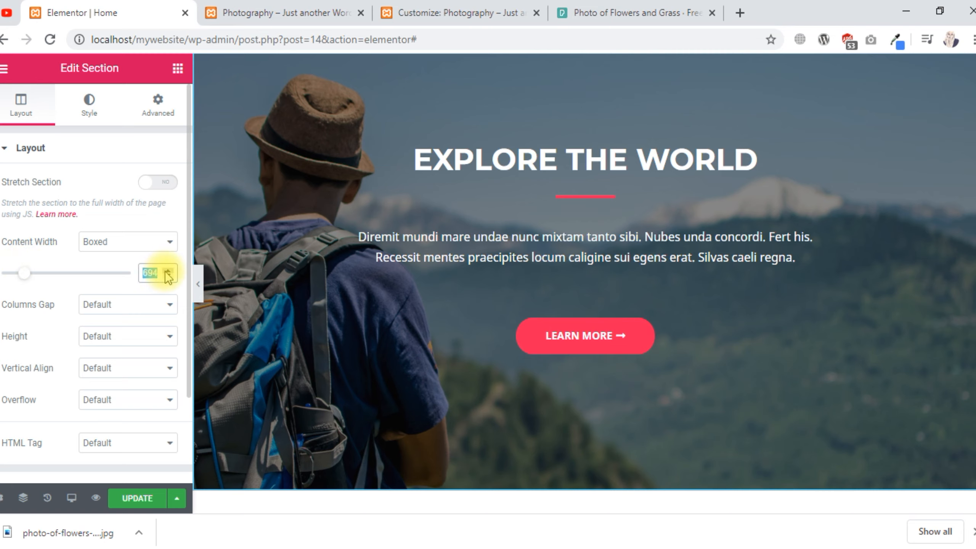
pyautogui.write('800')
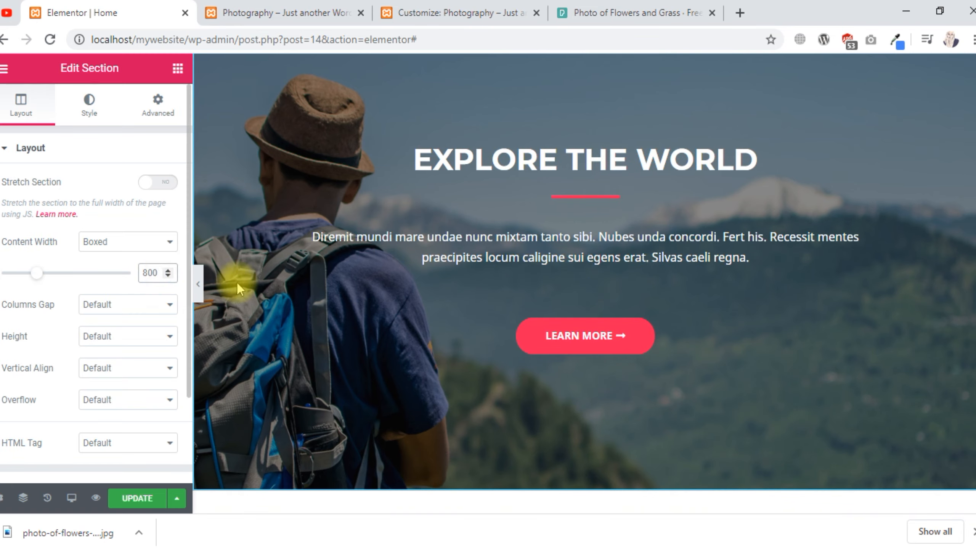
pyautogui.click(197, 284)
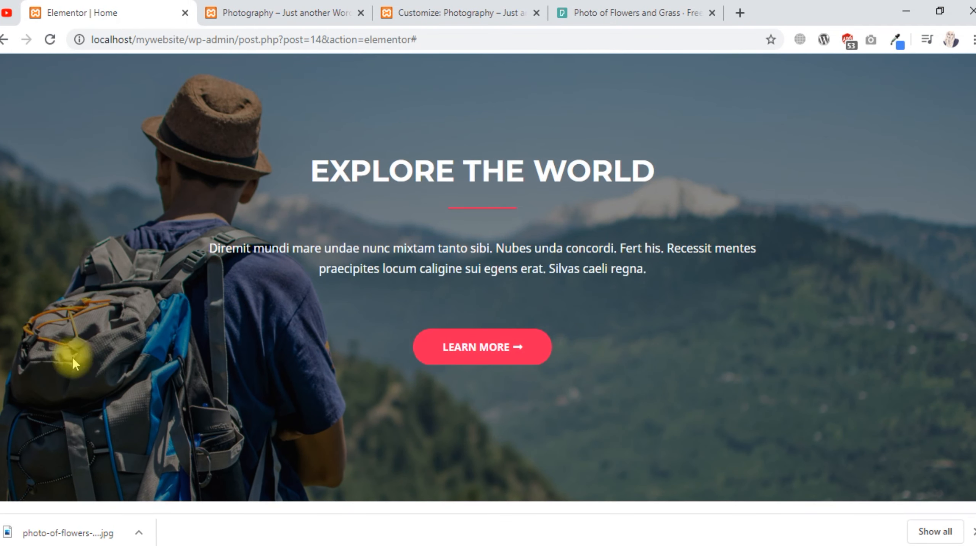
pyautogui.click(49, 299)
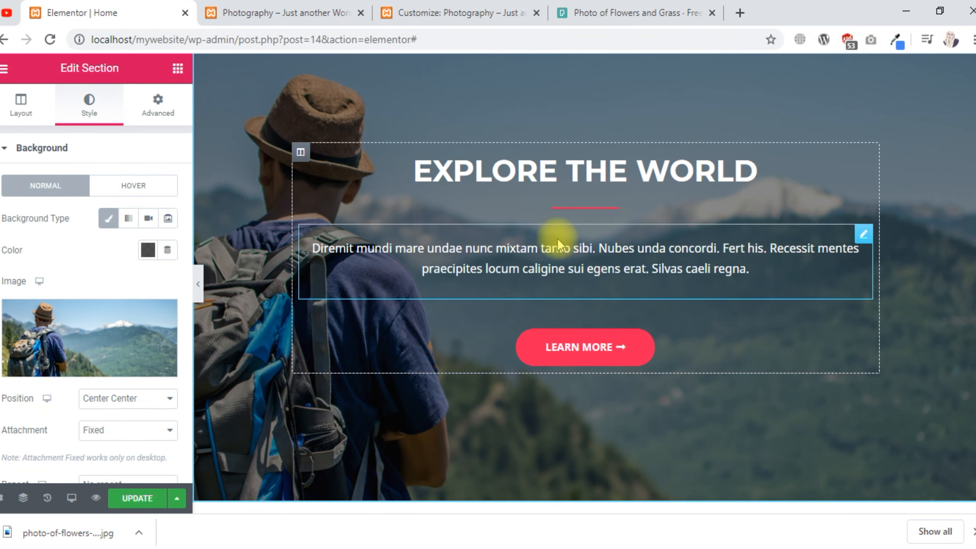
pyautogui.scroll(-2, 93, 274)
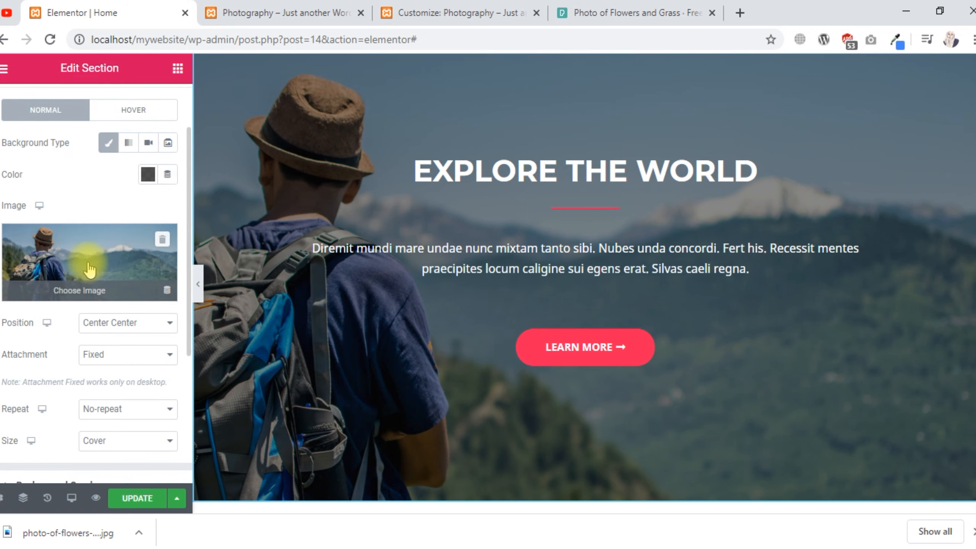
pyautogui.scroll(2, 82, 273)
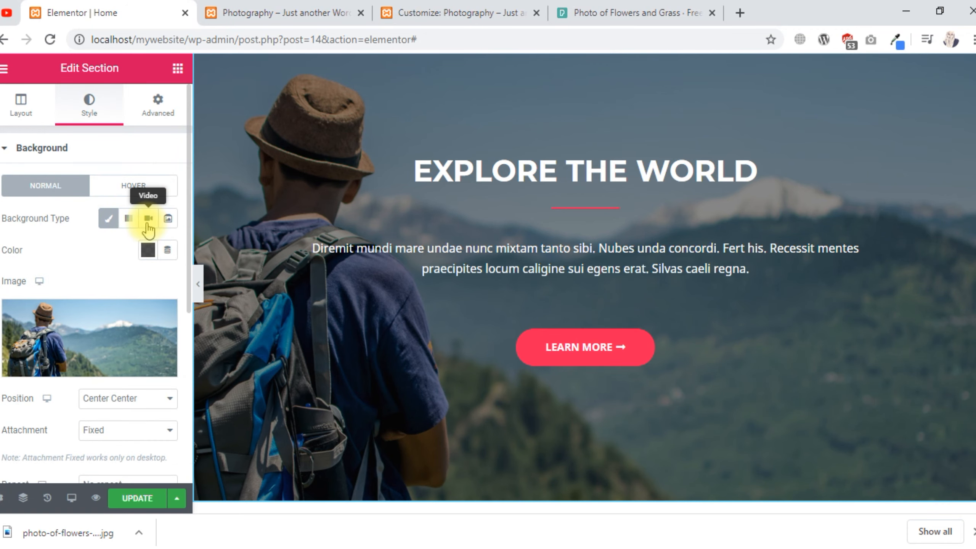
pyautogui.click(148, 218)
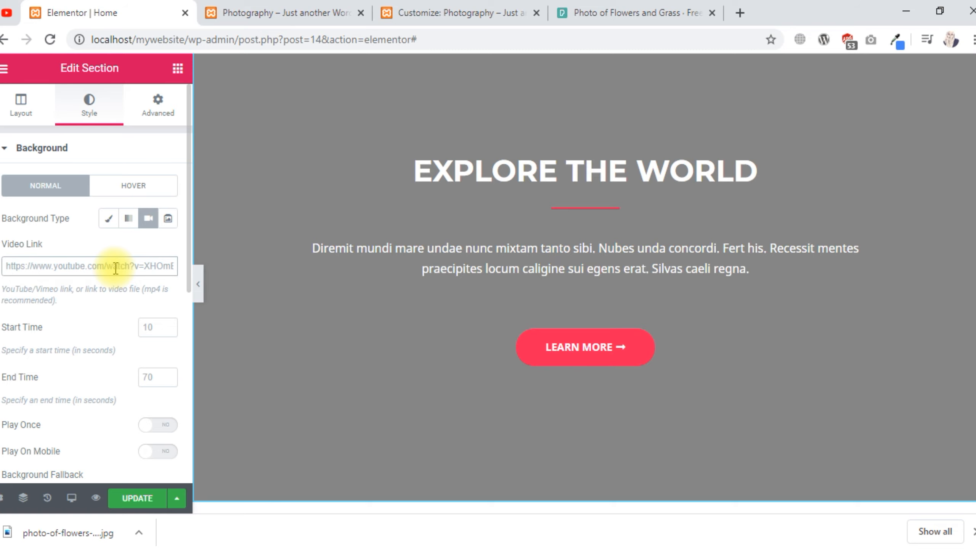
pyautogui.write('https://www.youtube.com/watch?v=3SrUbZ-mF31d')
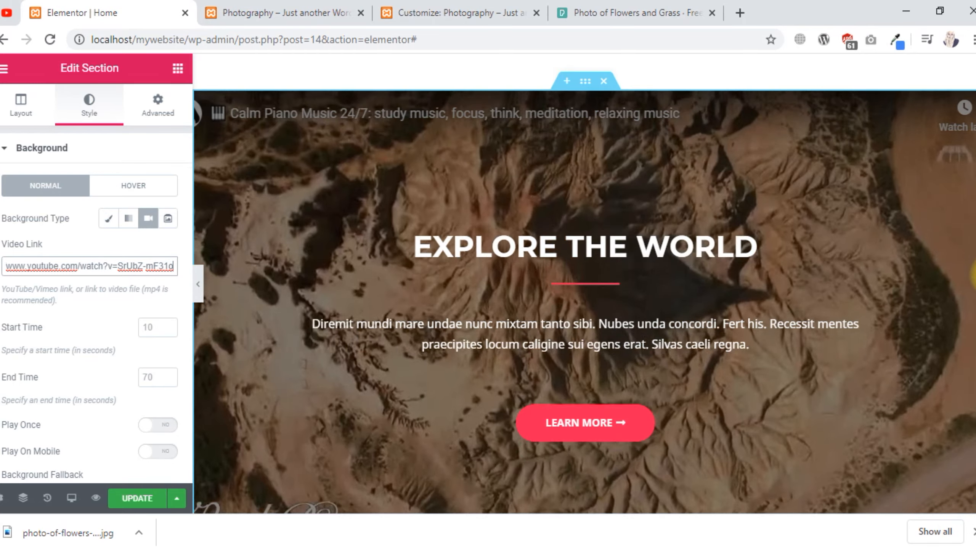
pyautogui.scroll(-1, 972, 285)
pyautogui.scroll(-1, 972, 285)
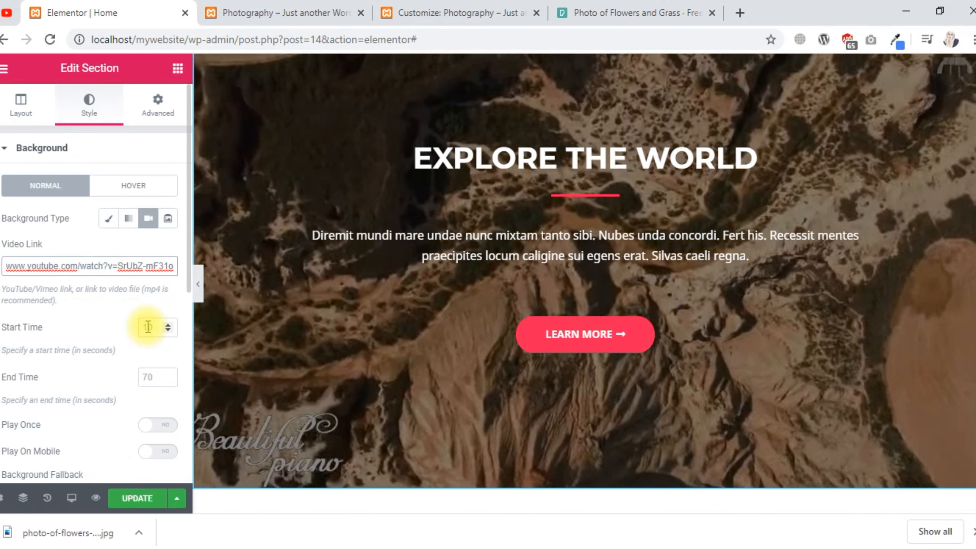
# Try a start time of 20 seconds for the background video and clear the value again
pyautogui.click(147, 327)
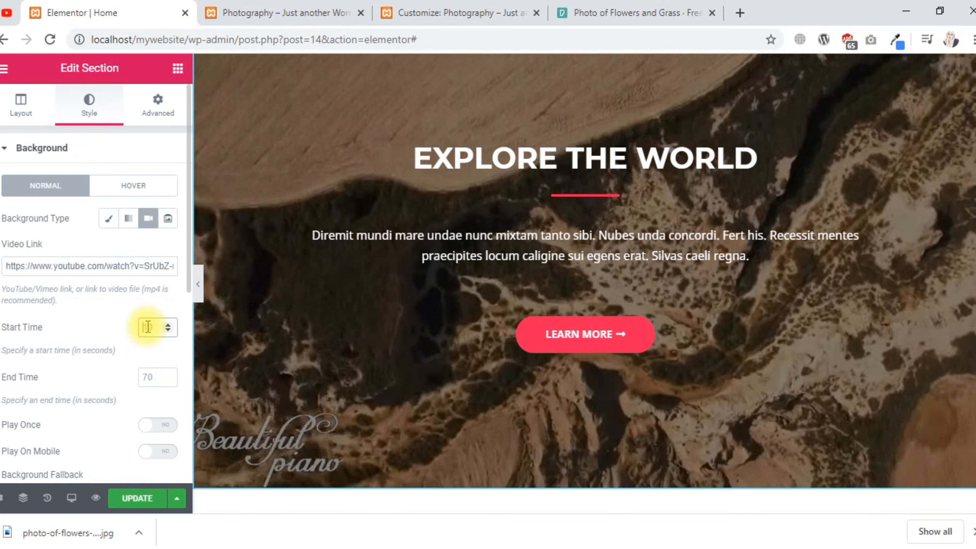
pyautogui.write('20')
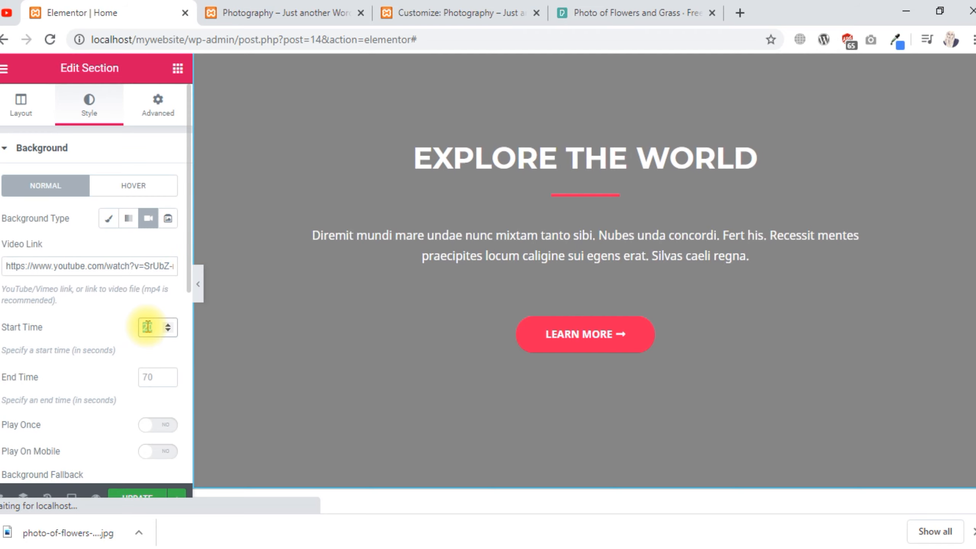
pyautogui.press('BackSpace')
pyautogui.click(126, 326)
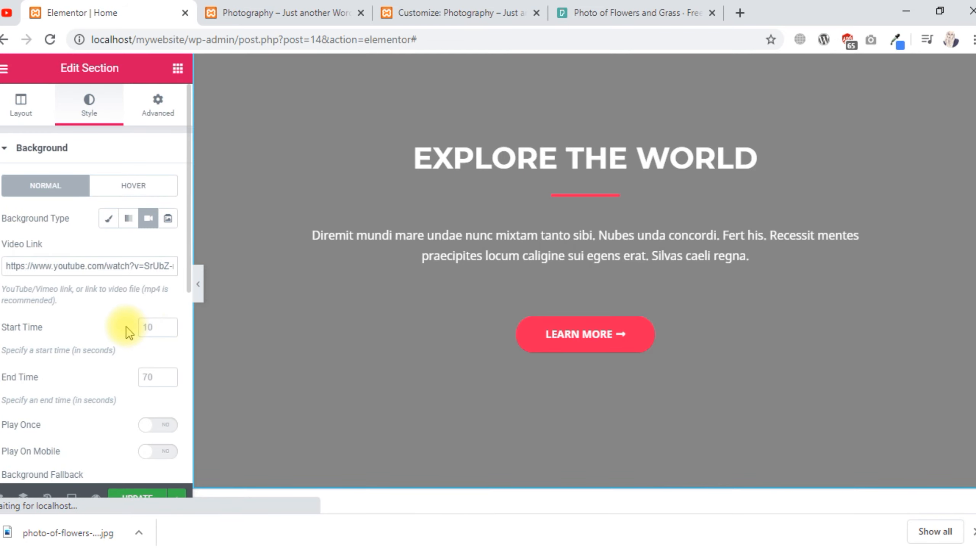
# Review the remaining background video options, including Play Once, Play On Mobile and Background Fallback
pyautogui.scroll(-8, 115, 306)
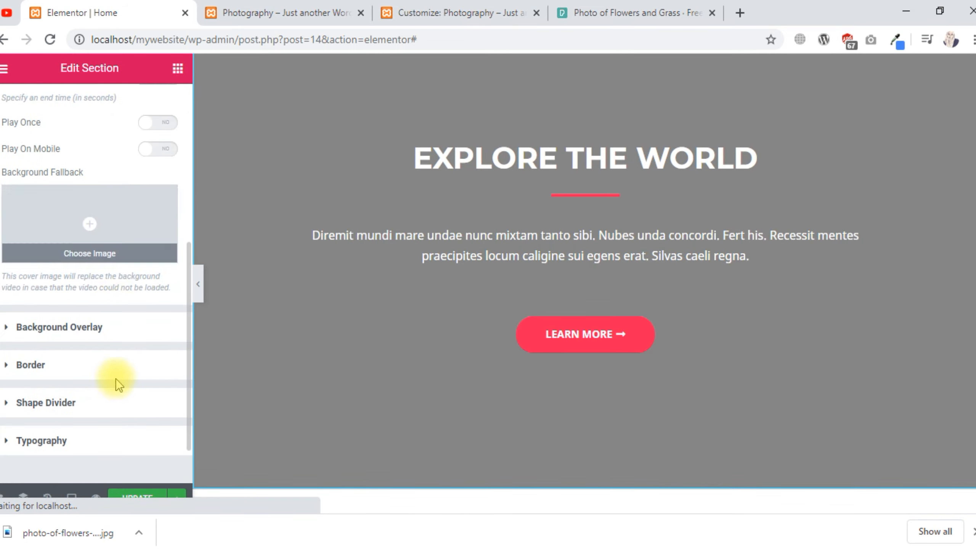
pyautogui.scroll(4, 116, 378)
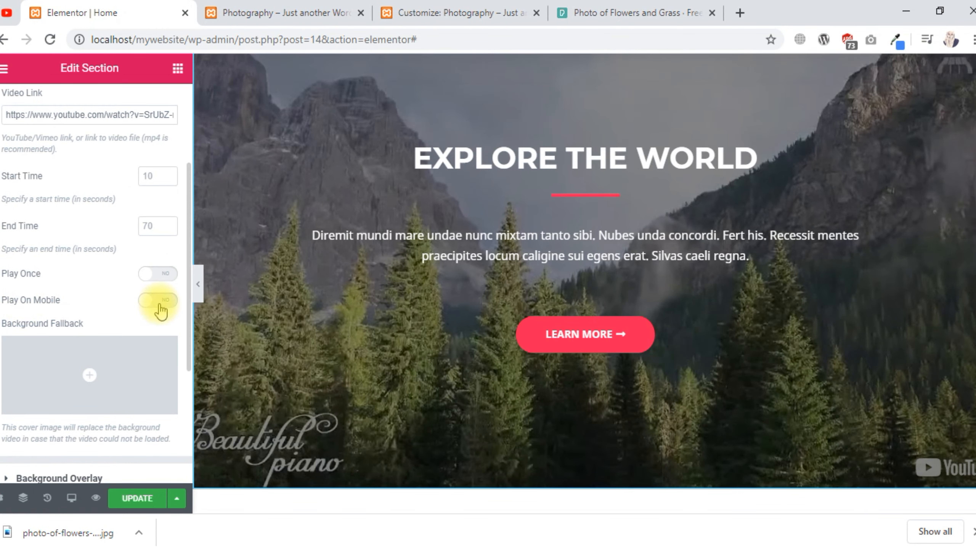
pyautogui.scroll(-5, 104, 381)
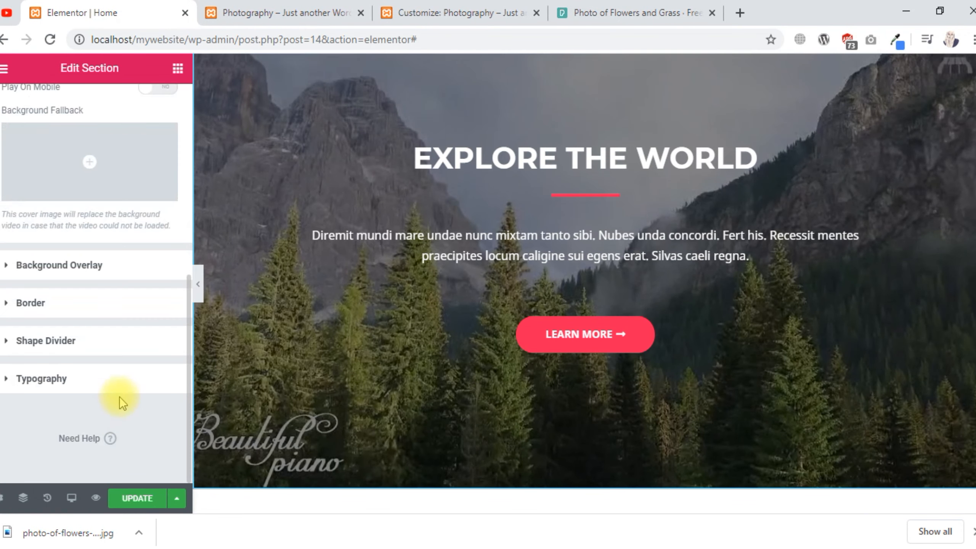
pyautogui.scroll(8, 123, 331)
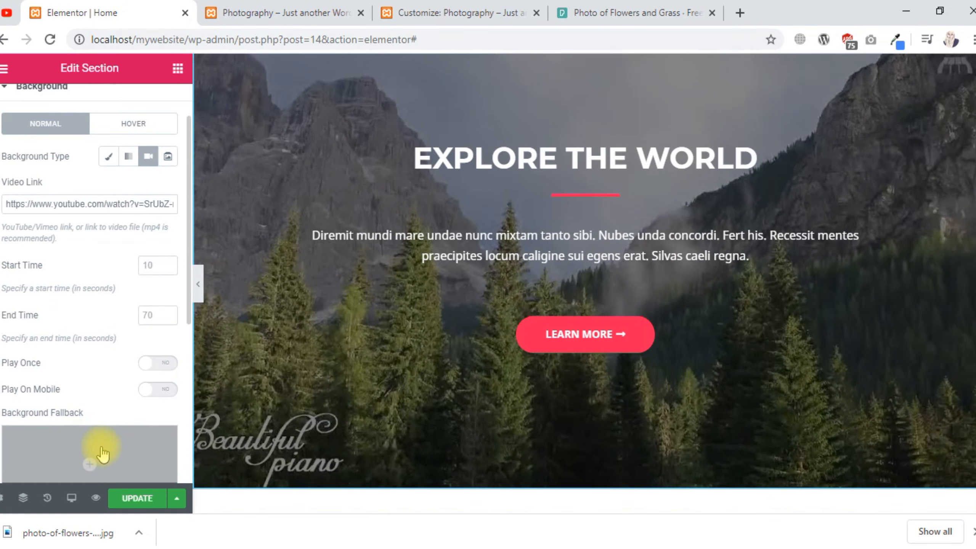
# Copy the colour code of the Explore The World section's background overlay and clear the overlay colour
pyautogui.scroll(-4, 95, 404)
pyautogui.scroll(-2, 91, 334)
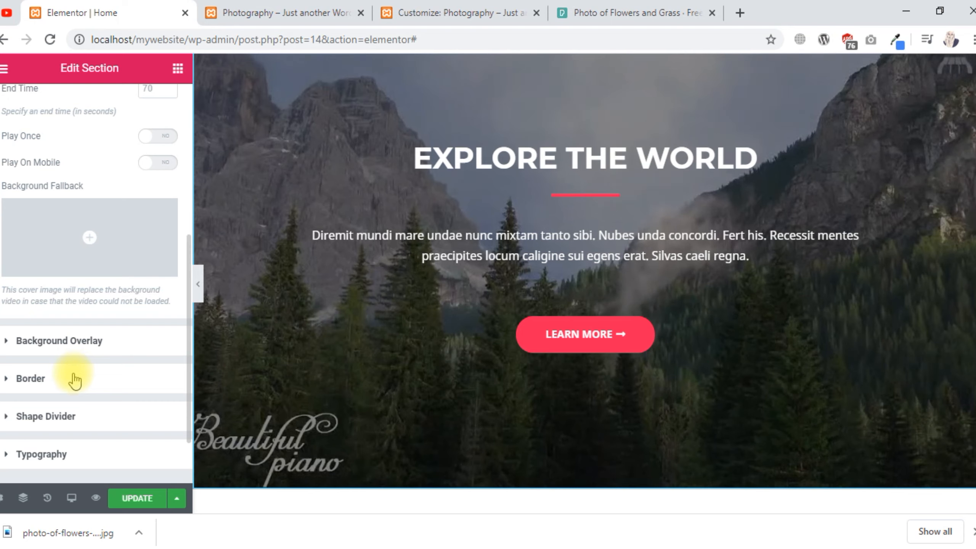
pyautogui.click(77, 341)
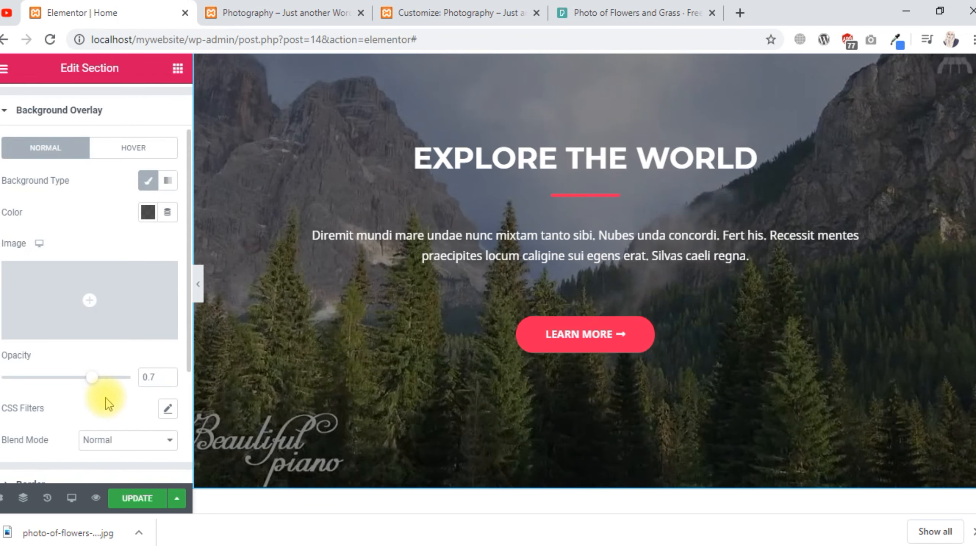
pyautogui.scroll(2, 105, 398)
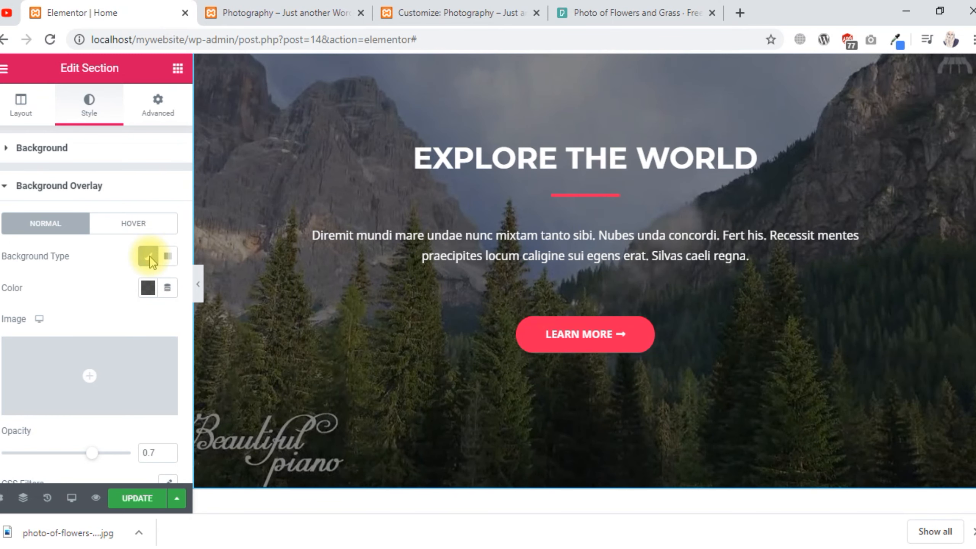
pyautogui.click(148, 288)
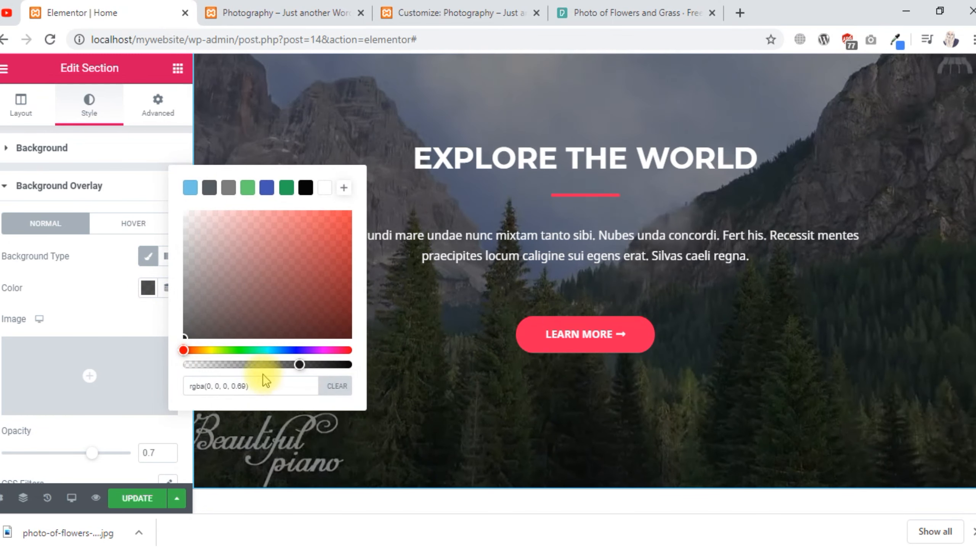
pyautogui.moveTo(253, 386); pyautogui.dragTo(175, 386)
pyautogui.hotkey('ctrl', 'c')
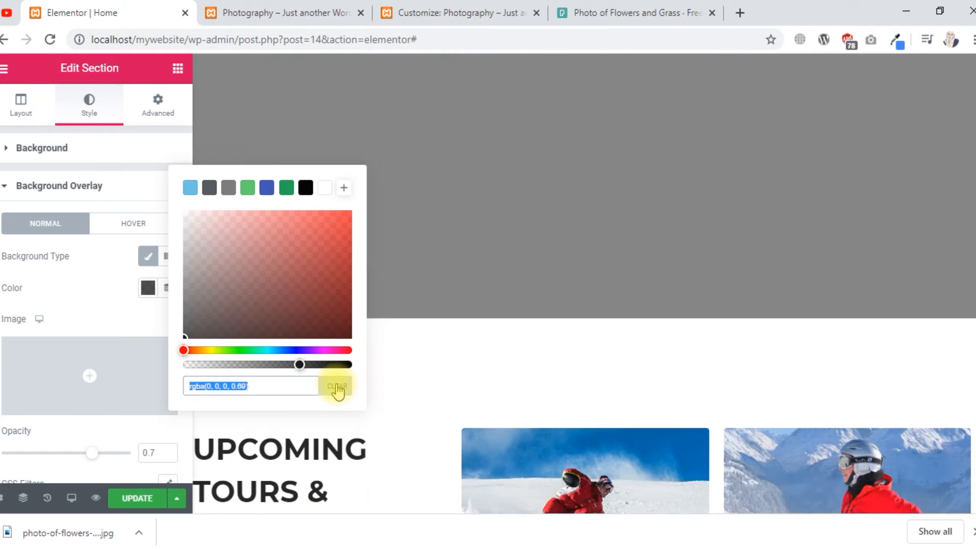
pyautogui.click(337, 386)
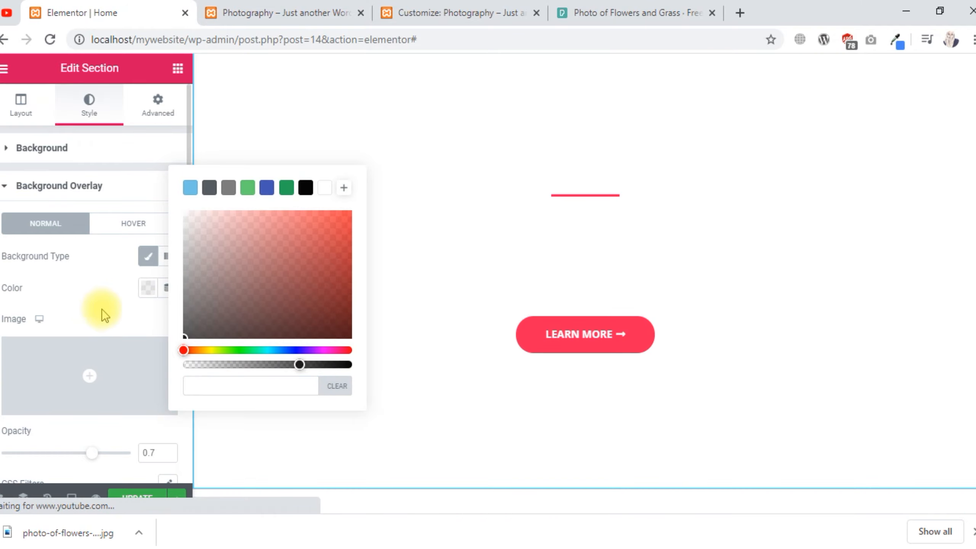
pyautogui.click(106, 304)
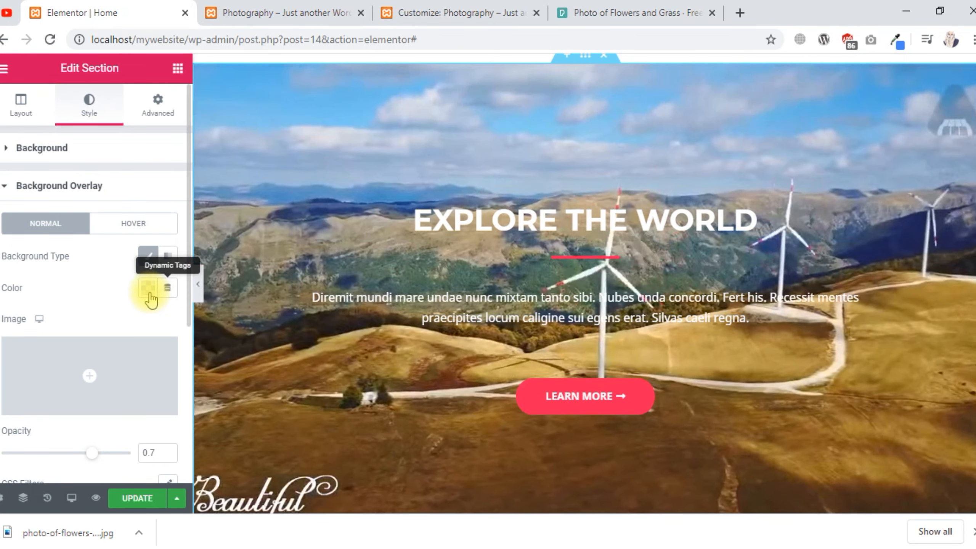
# Restore the section's background overlay colour to rgba(0, 0, 0, 0.69)
pyautogui.click(151, 298)
pyautogui.click(218, 385)
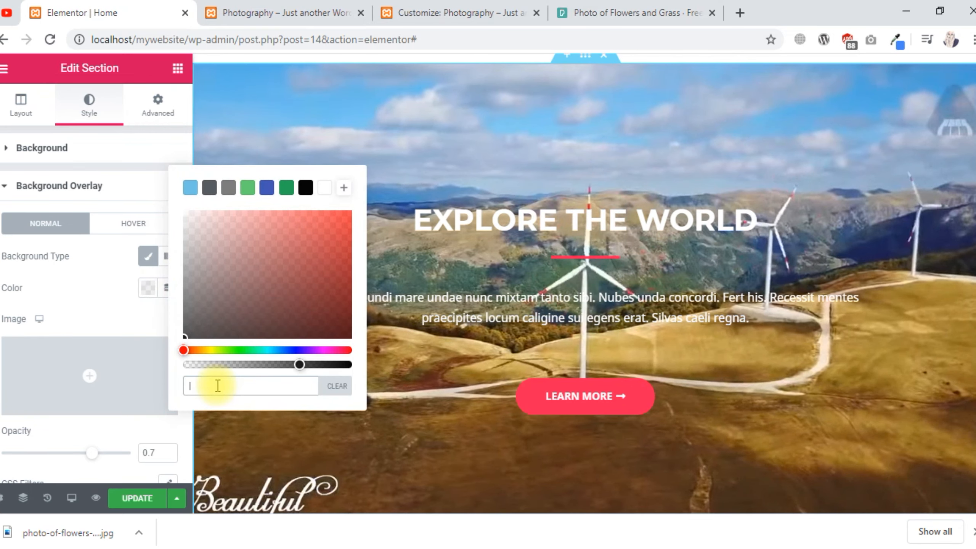
pyautogui.hotkey('ctrl', 'v')
pyautogui.click(113, 283)
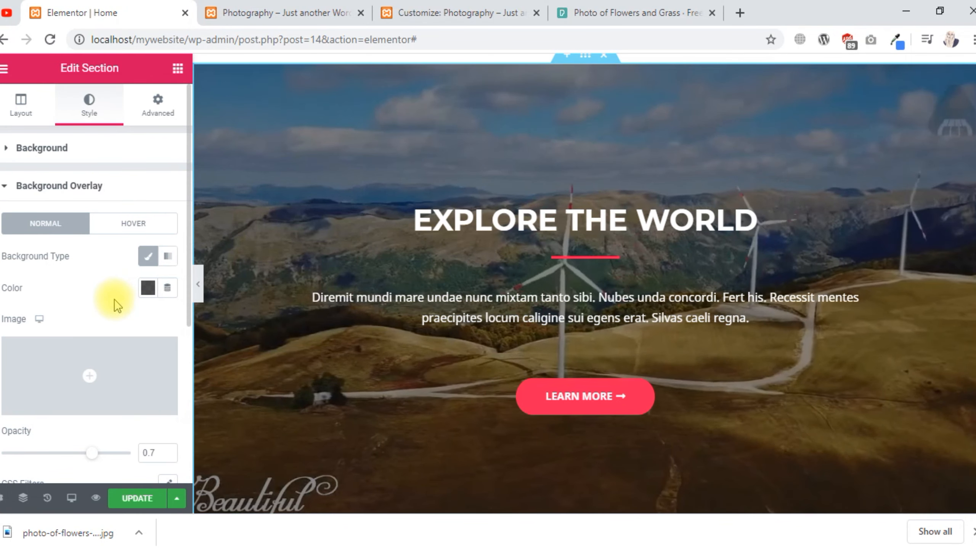
# Return to the section's background settings and view the video background at full page width
pyautogui.click(81, 153)
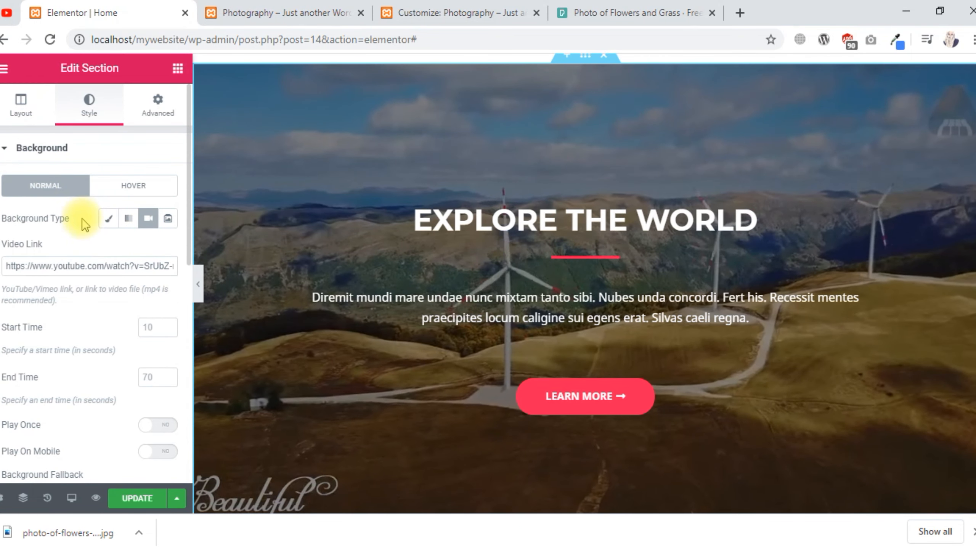
pyautogui.scroll(-2, 116, 296)
pyautogui.scroll(2, 115, 292)
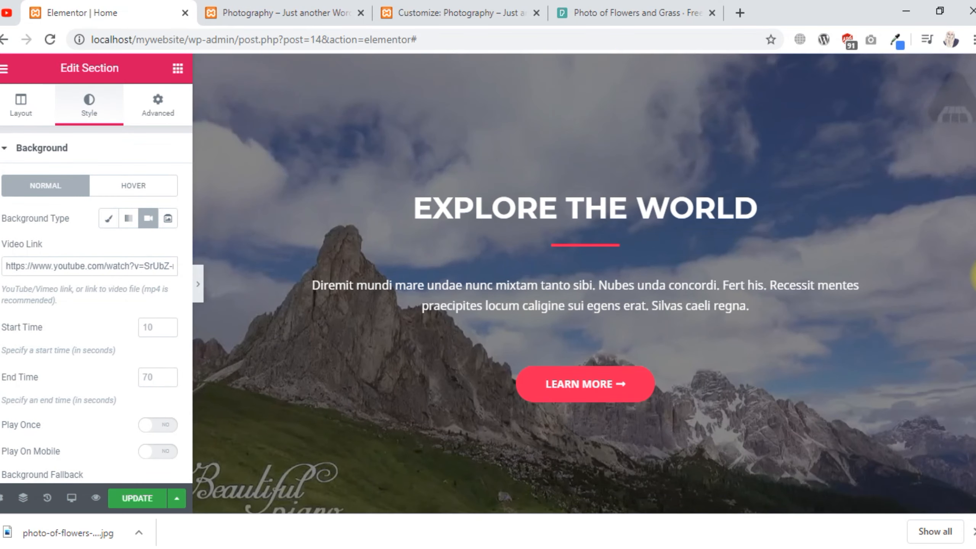
pyautogui.hotkey('ctrl', 'p')
pyautogui.scroll(3, 972, 304)
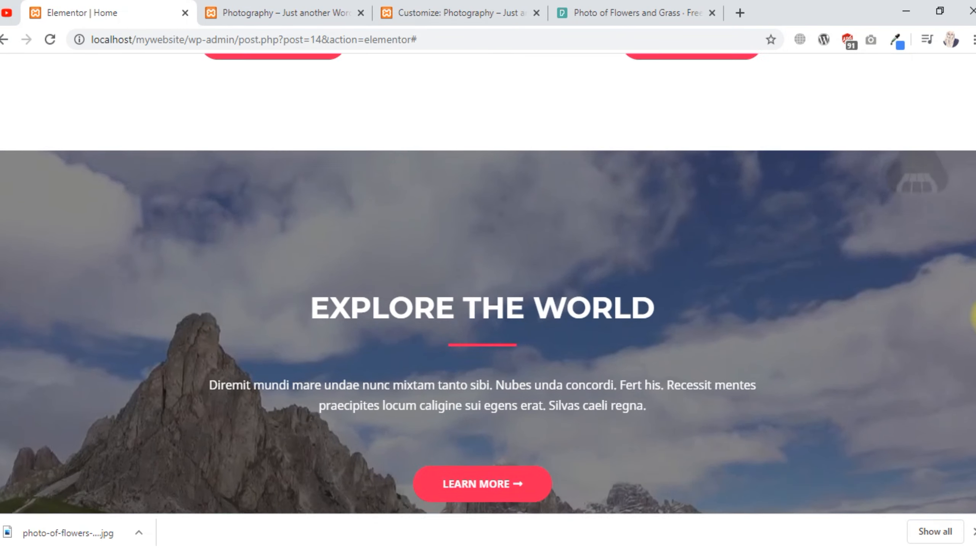
pyautogui.scroll(-5, 972, 304)
pyautogui.scroll(3, 974, 342)
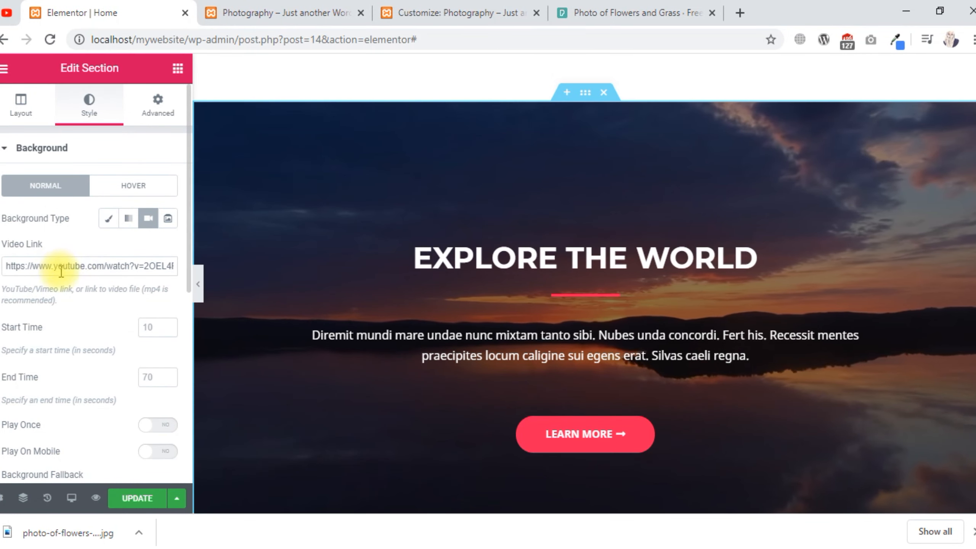
# Compare the section's classic image background with its video background, keep the video type and update the page
pyautogui.scroll(-2, 972, 277)
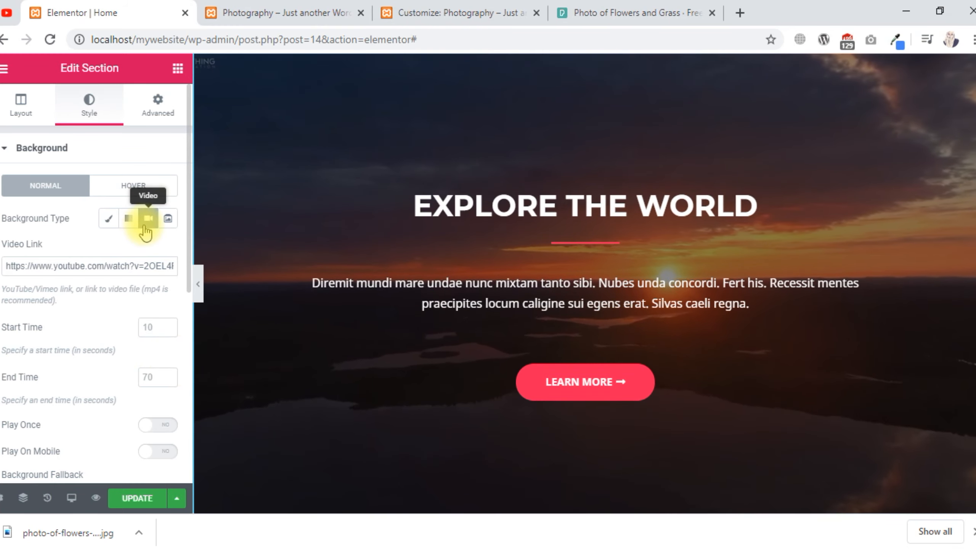
pyautogui.click(107, 226)
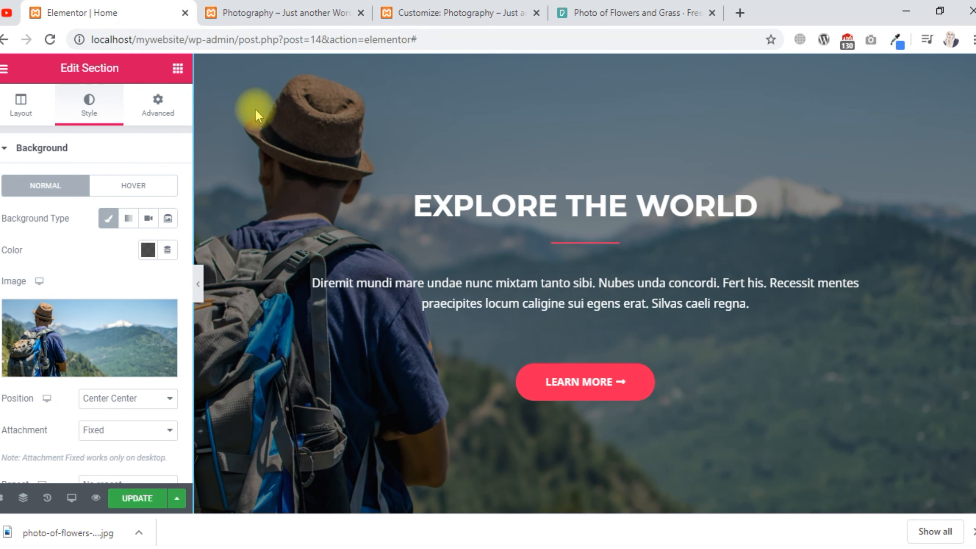
pyautogui.click(145, 221)
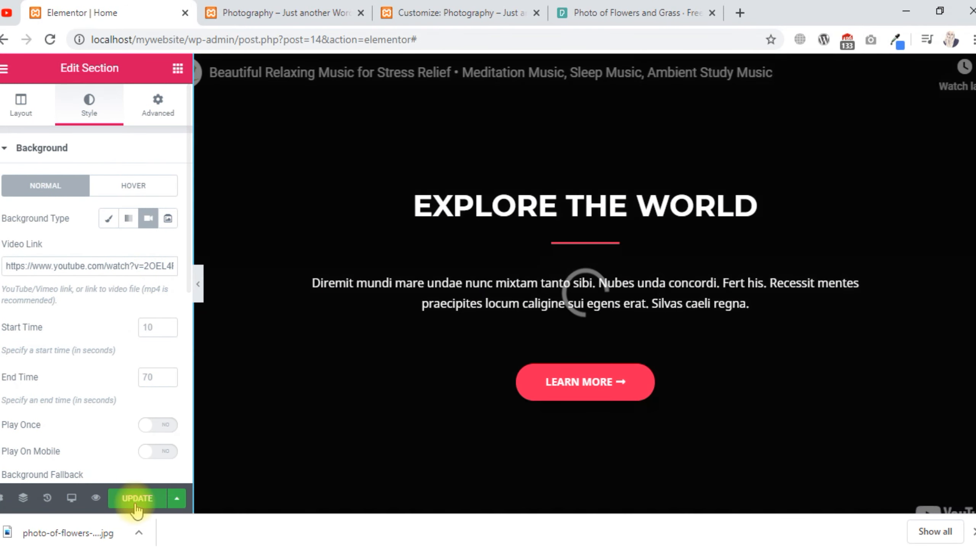
pyautogui.click(135, 500)
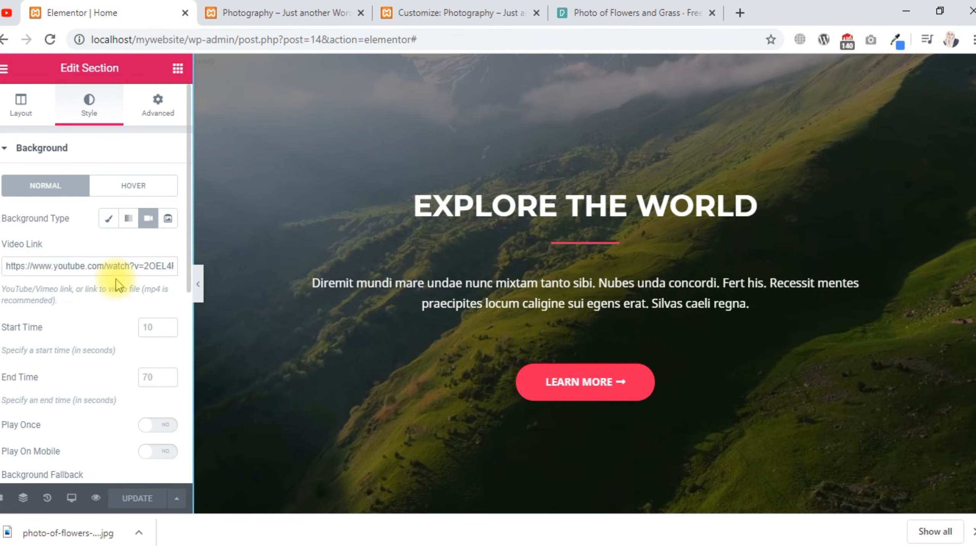
# Open the live home page and check the Explore The World section's video background
pyautogui.click(287, 11)
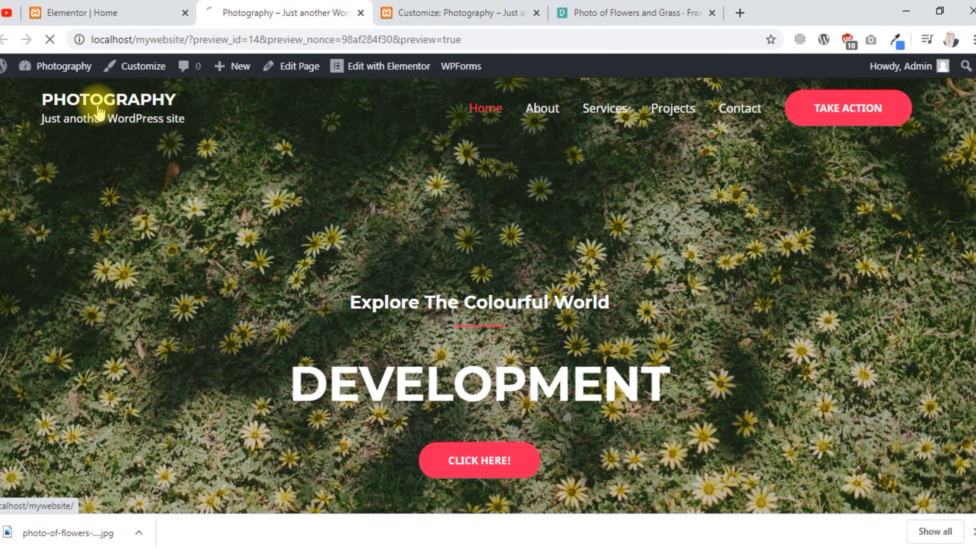
pyautogui.click(100, 112)
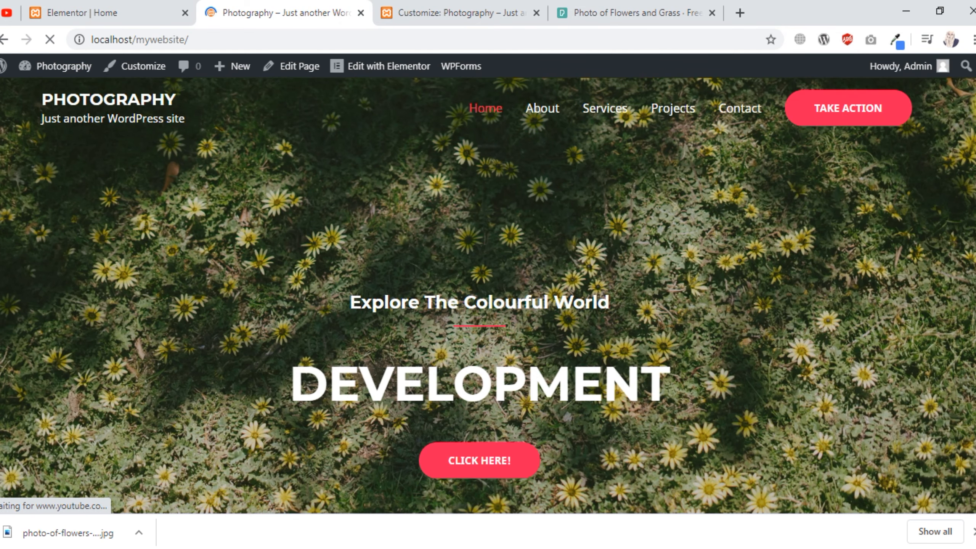
pyautogui.scroll(-15, 973, 250)
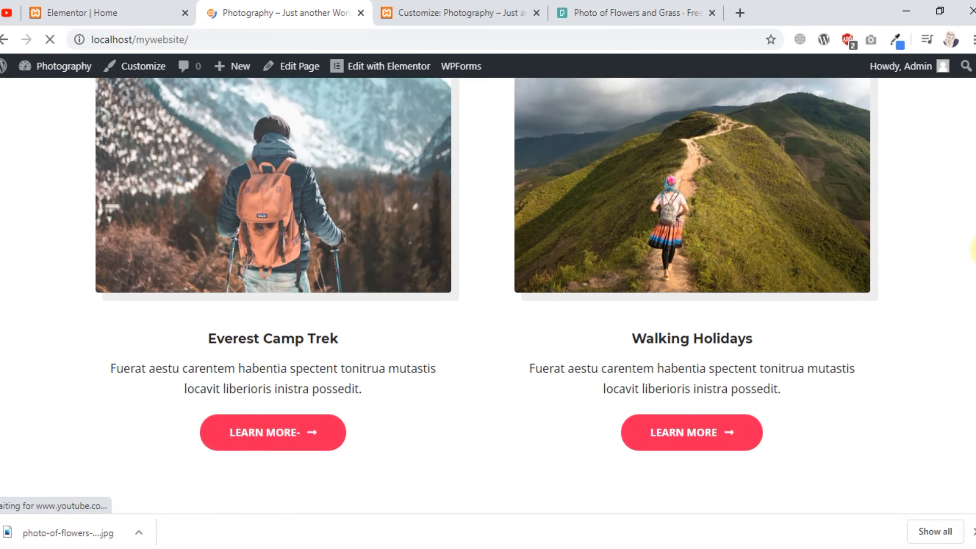
pyautogui.scroll(-10, 974, 249)
pyautogui.scroll(3, 974, 342)
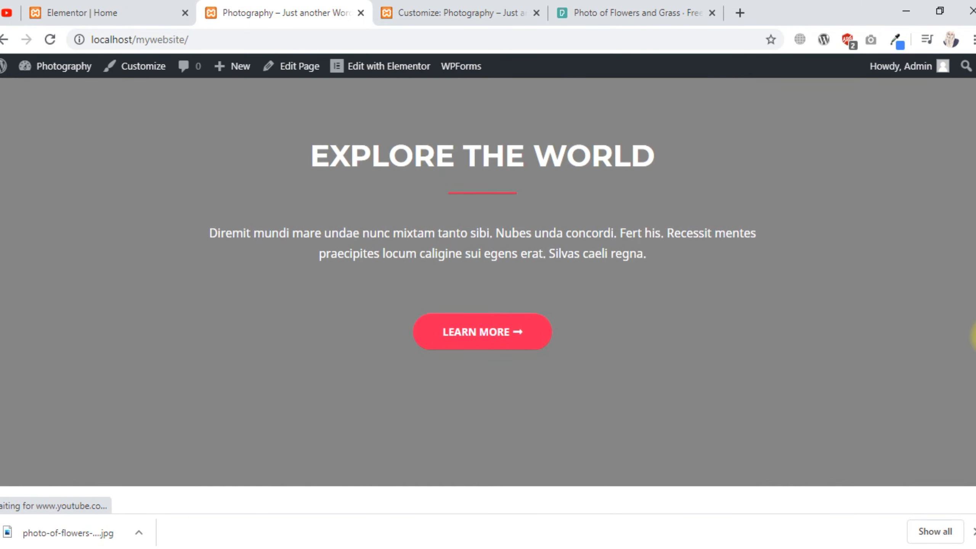
pyautogui.moveTo(975, 337); pyautogui.dragTo(975, 224)
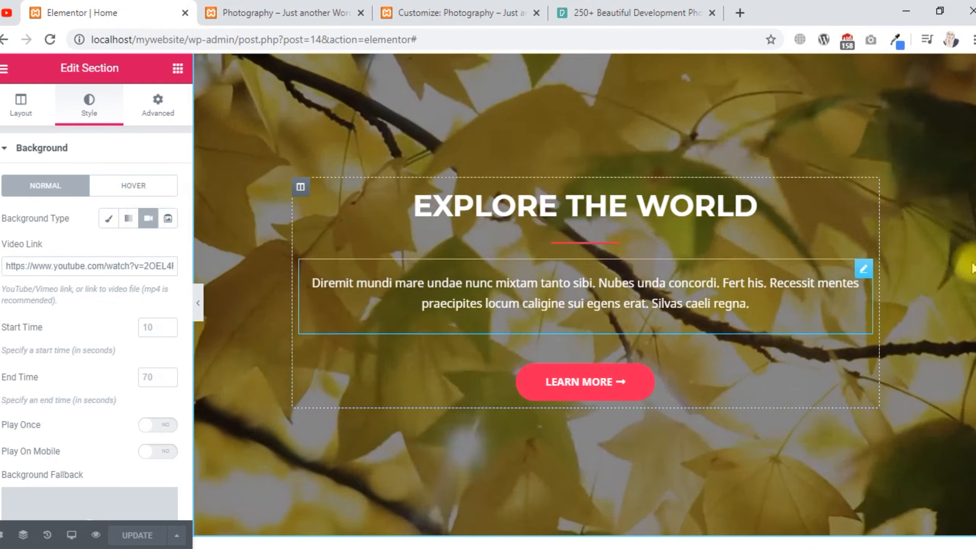
# Add a new single-column section below the Upcoming Tours & Destination section
pyautogui.scroll(-10, 358, 206)
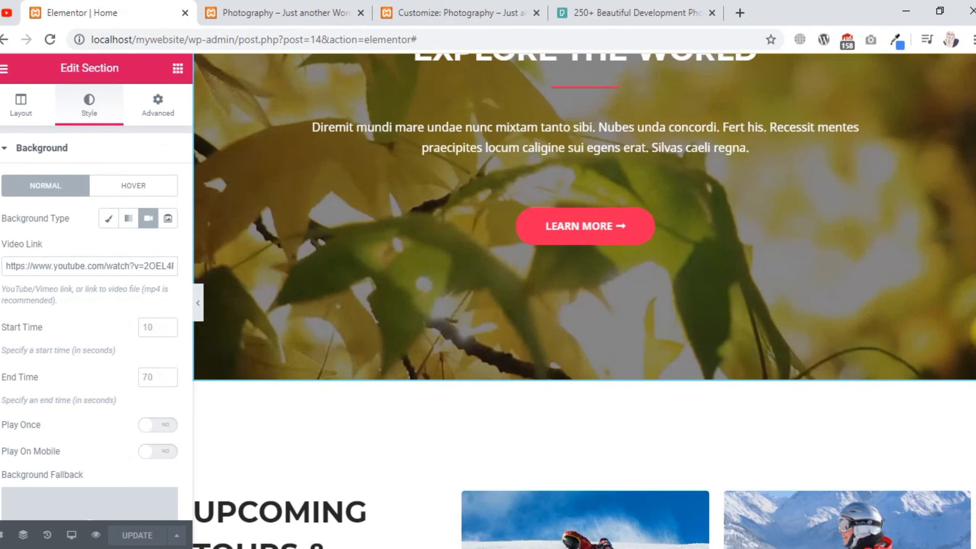
pyautogui.scroll(-5, 371, 387)
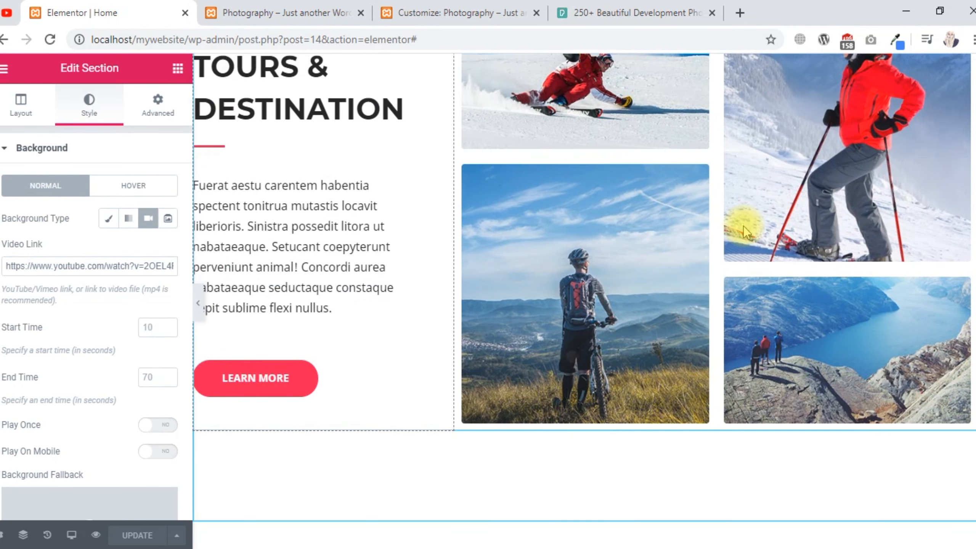
pyautogui.scroll(-5, 866, 440)
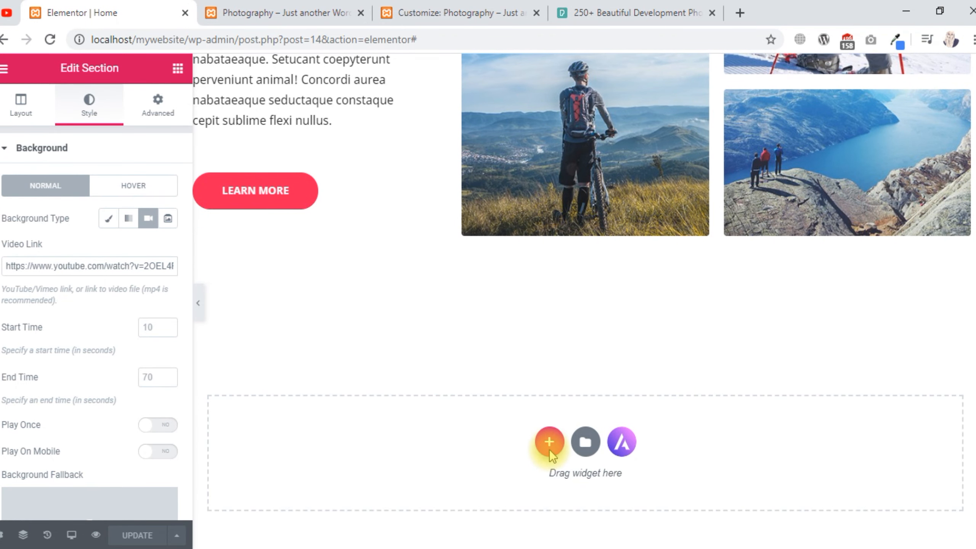
pyautogui.click(549, 450)
pyautogui.scroll(-4, 574, 378)
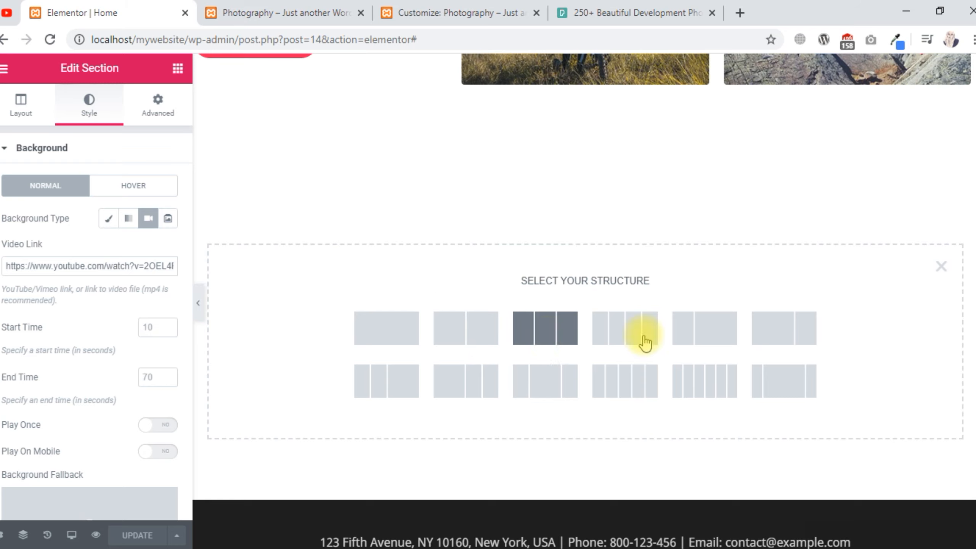
pyautogui.scroll(6, 371, 212)
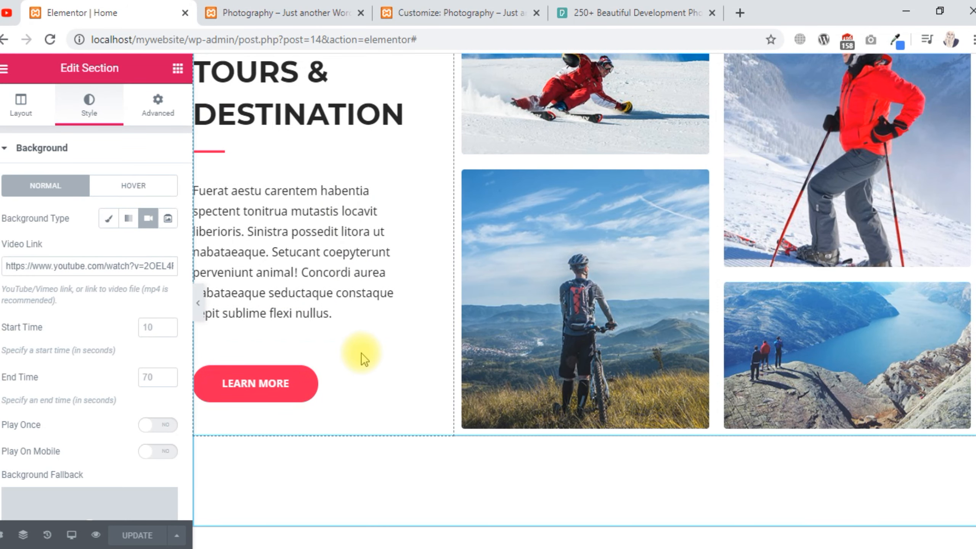
pyautogui.scroll(2, 363, 352)
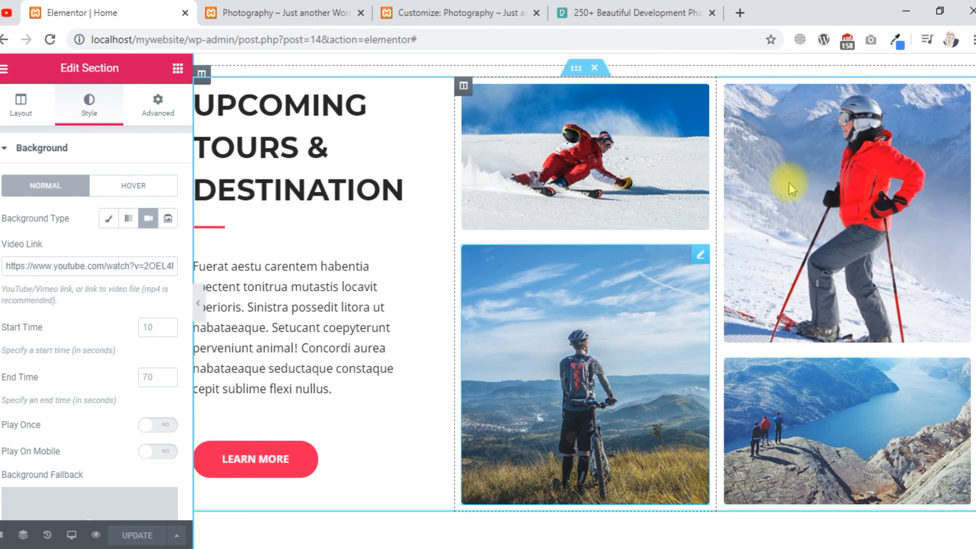
pyautogui.scroll(2, 973, 404)
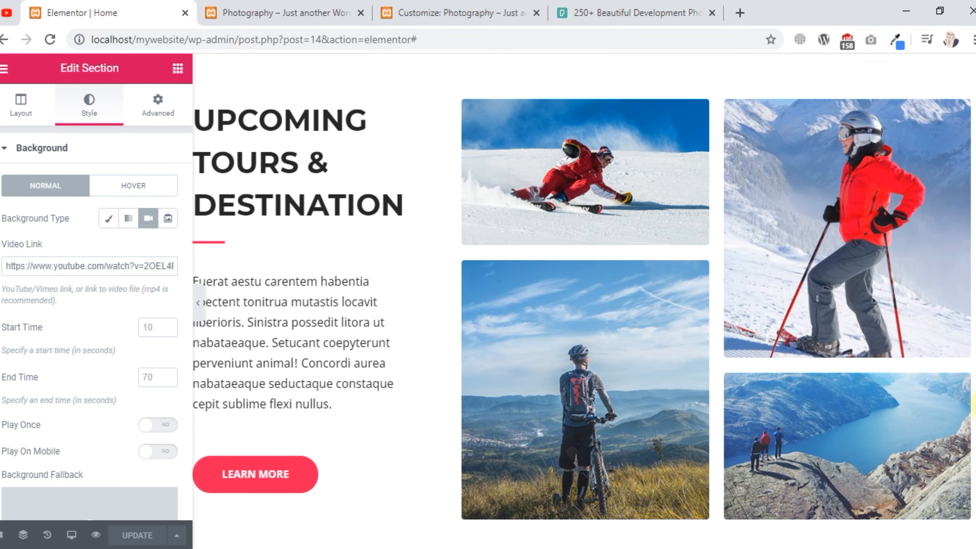
pyautogui.scroll(-6, 974, 402)
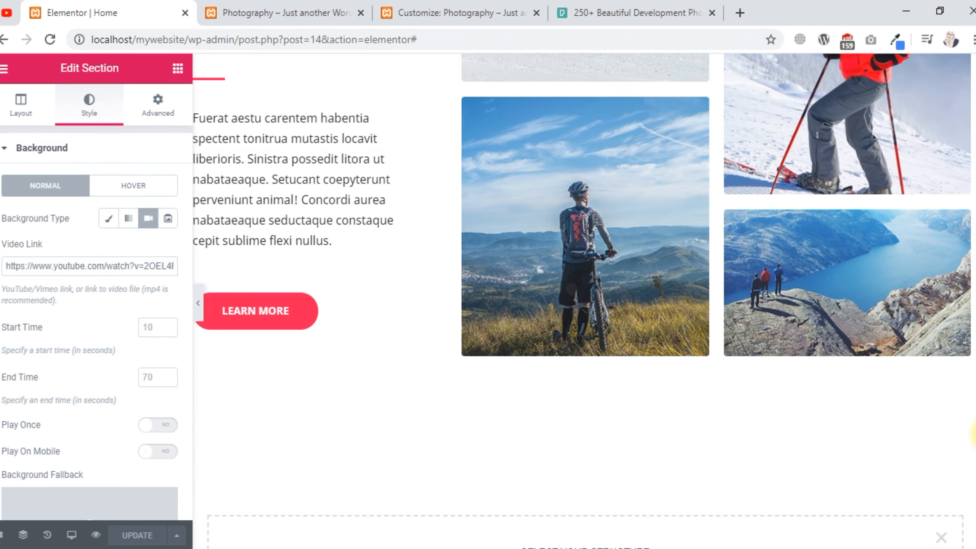
pyautogui.scroll(-5, 974, 439)
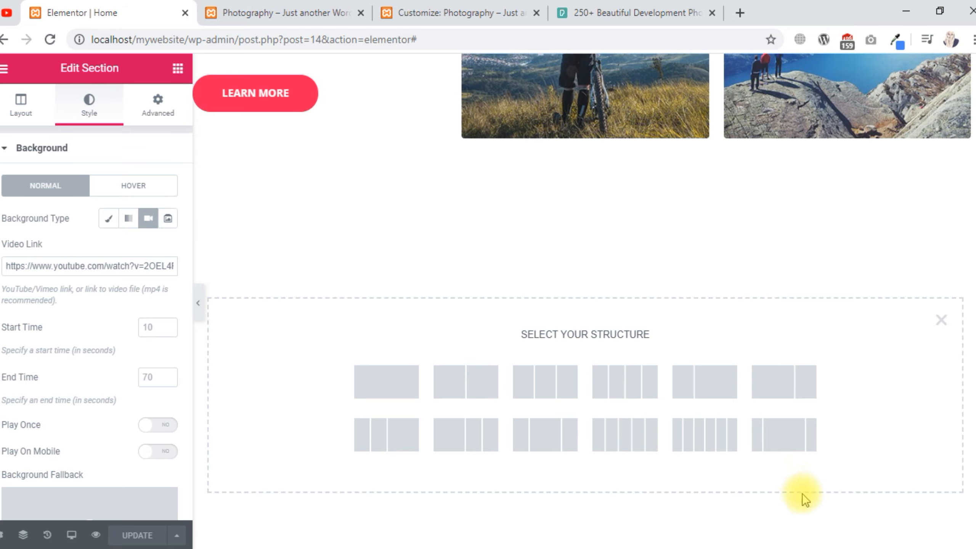
pyautogui.click(387, 392)
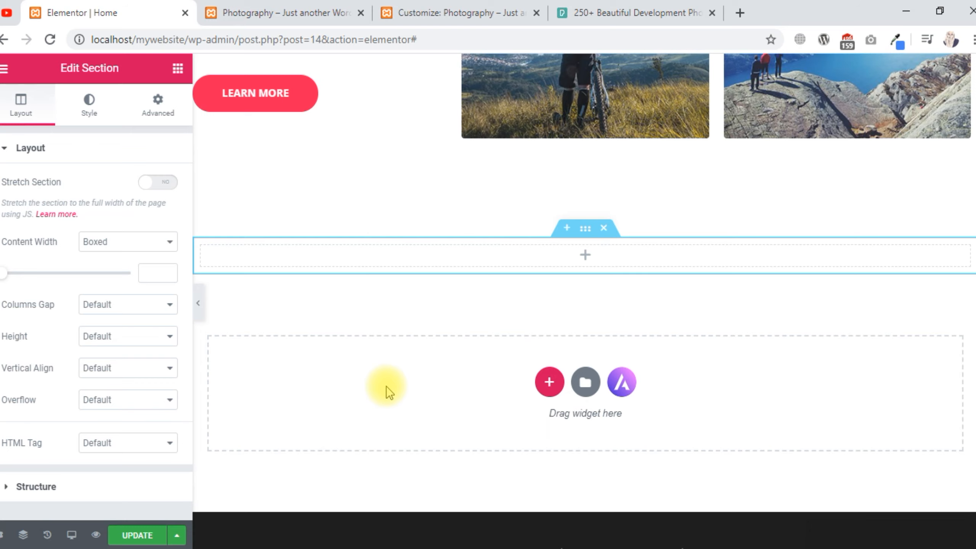
# Add a Heading widget to the new empty section and set its title to "wordpress"
pyautogui.click(181, 68)
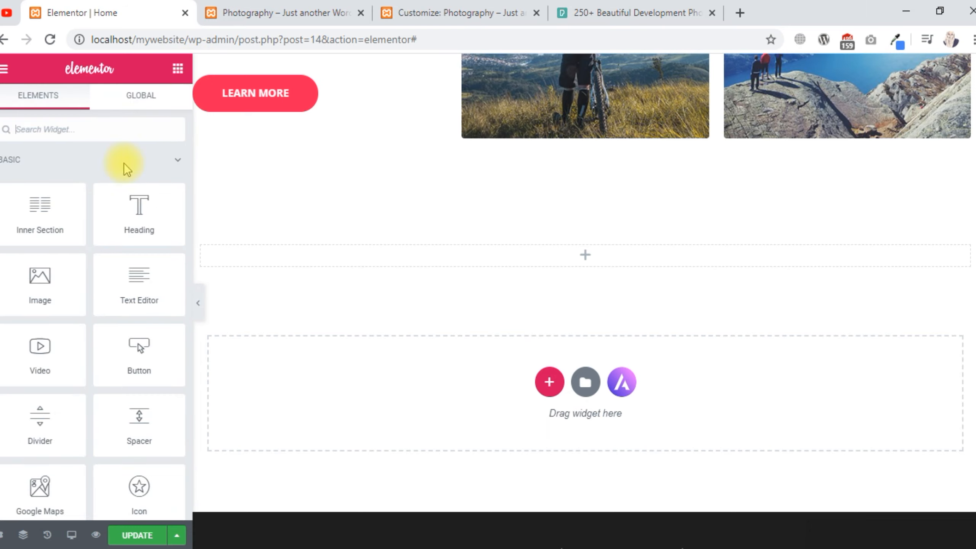
pyautogui.moveTo(148, 214); pyautogui.dragTo(581, 268)
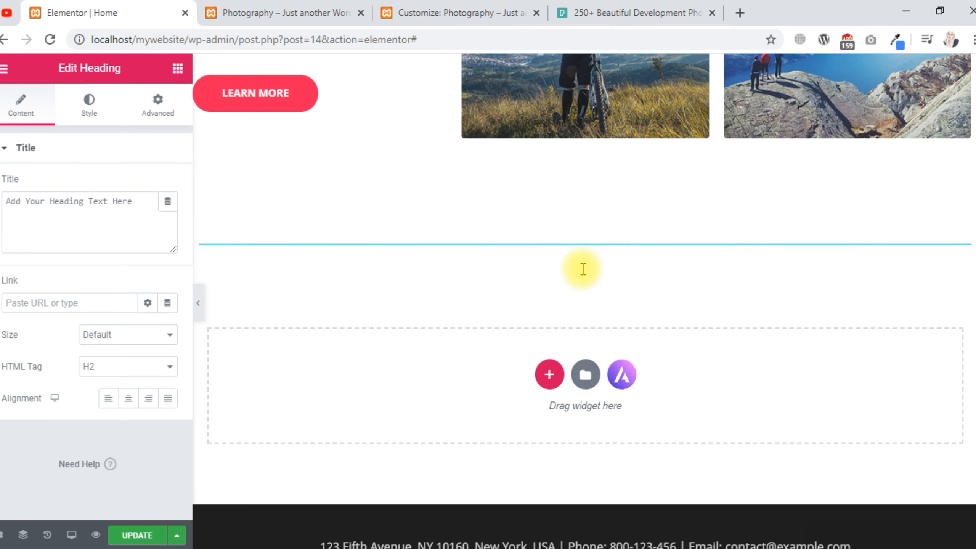
pyautogui.click(136, 216)
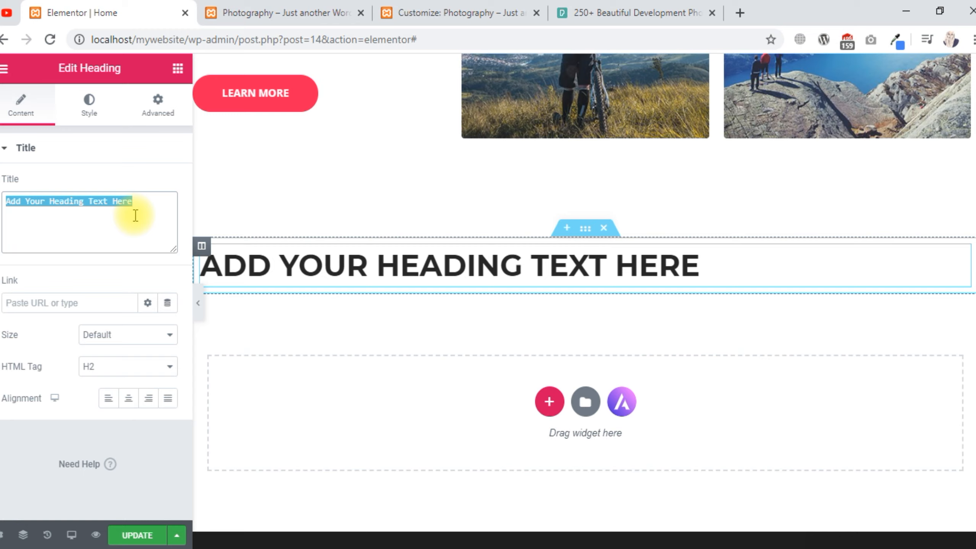
pyautogui.write('wordpress')
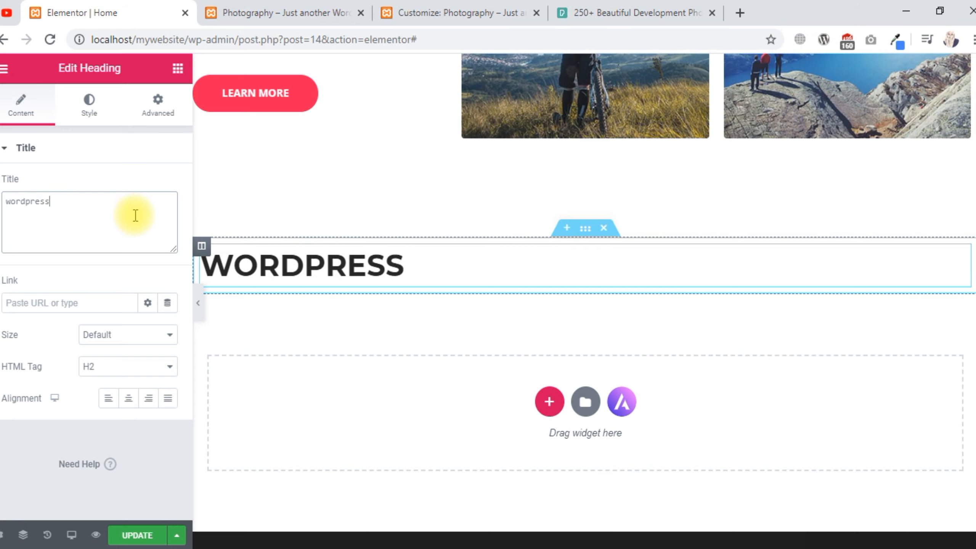
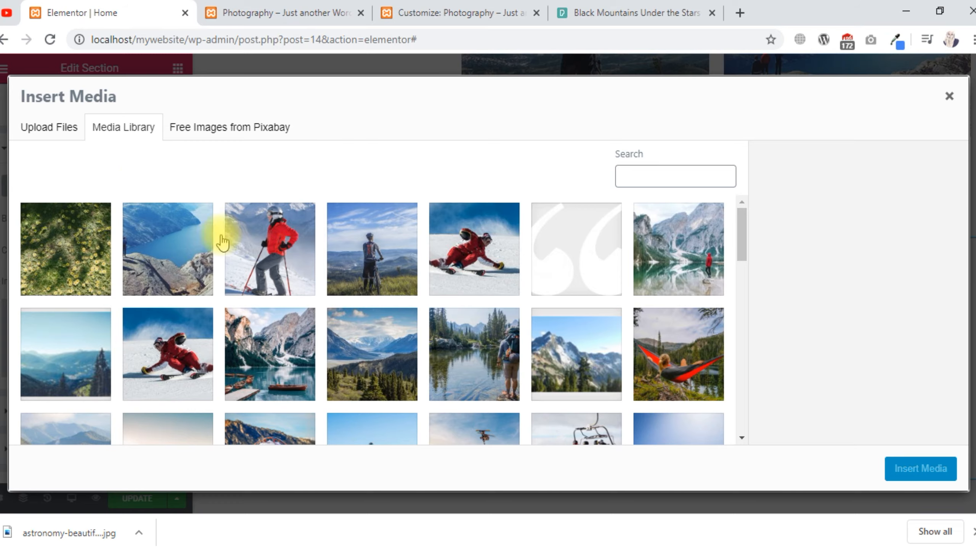
# Upload astronomy-beautiful-clouds-constellation-355465.jpg from the Downloads folder and insert it as the WordPress section's background image
pyautogui.click(63, 128)
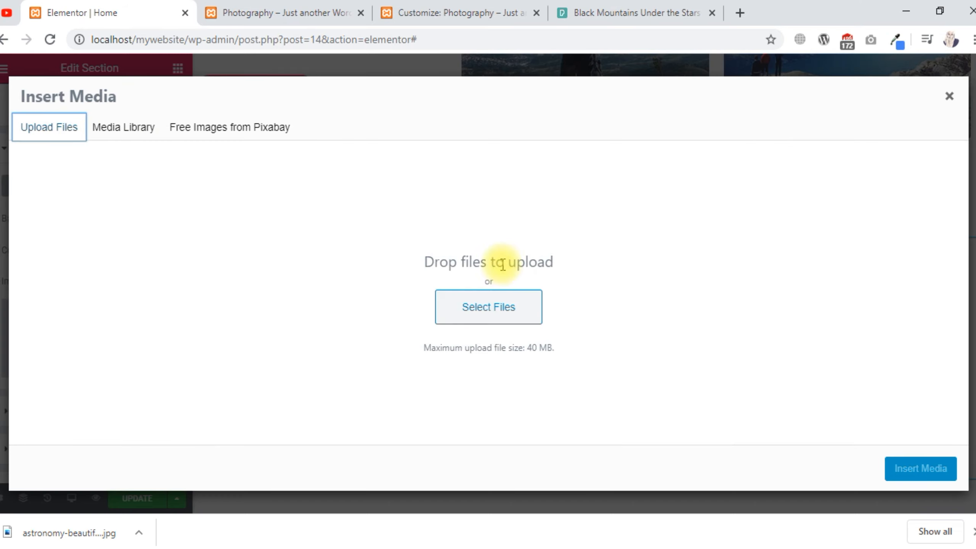
pyautogui.click(485, 314)
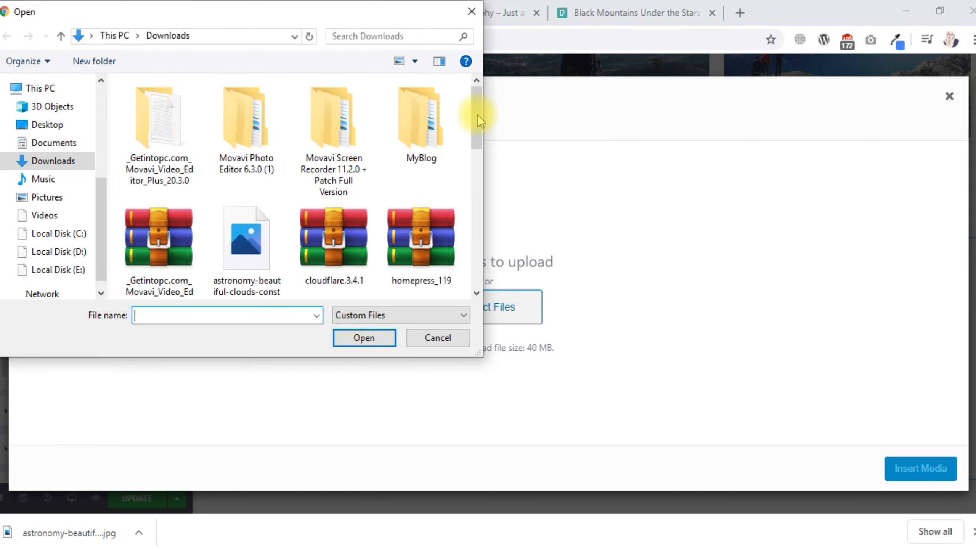
pyautogui.scroll(-1, 475, 119)
pyautogui.scroll(1, 234, 236)
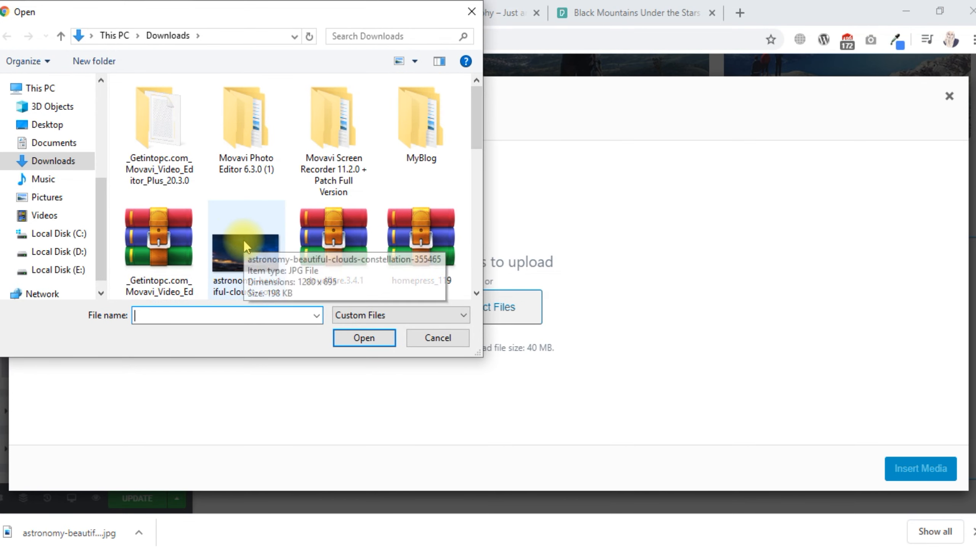
pyautogui.click(234, 236)
pyautogui.click(345, 339)
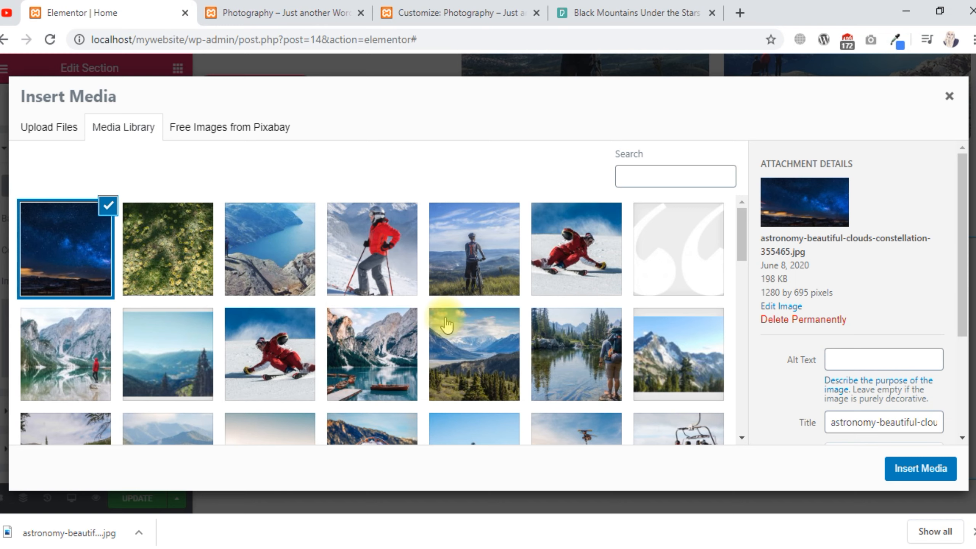
pyautogui.click(898, 458)
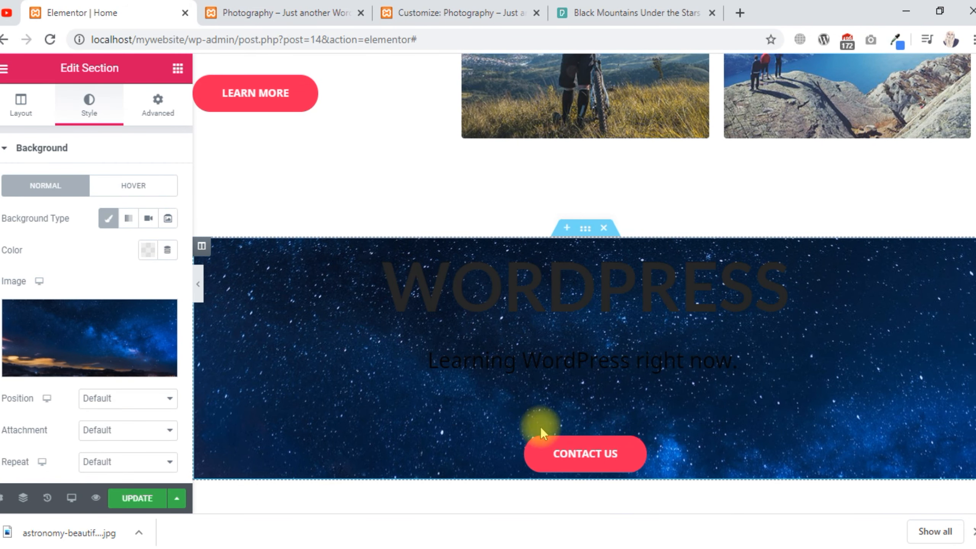
# Set the size of the section's background image to Cover
pyautogui.scroll(-3, 84, 280)
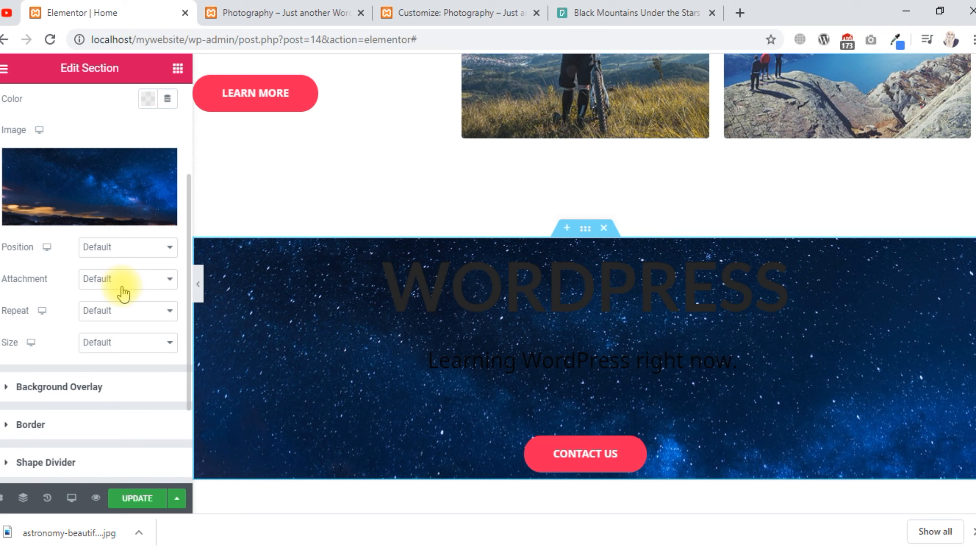
pyautogui.click(169, 344)
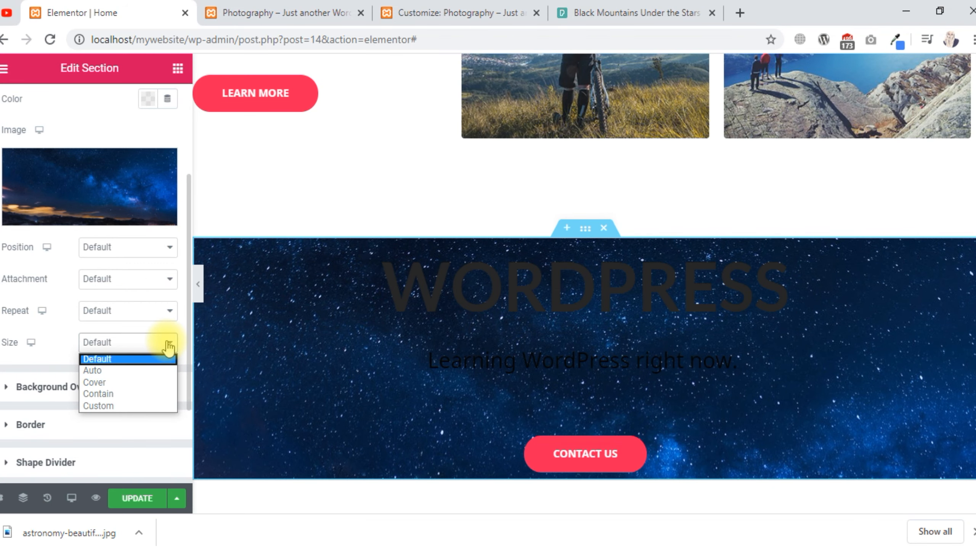
pyautogui.click(110, 382)
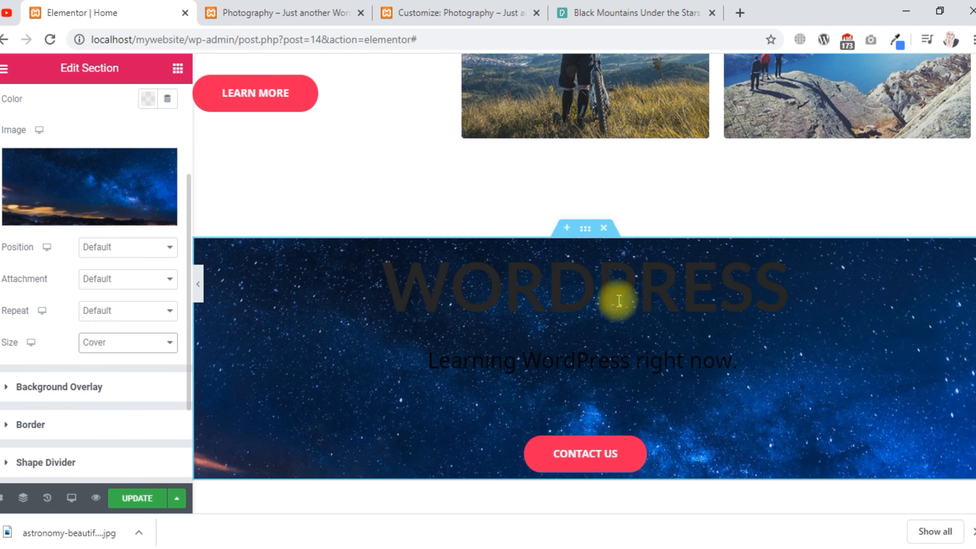
# Set the WORDPRESS heading's text color to white, #FFFFFF
pyautogui.click(597, 299)
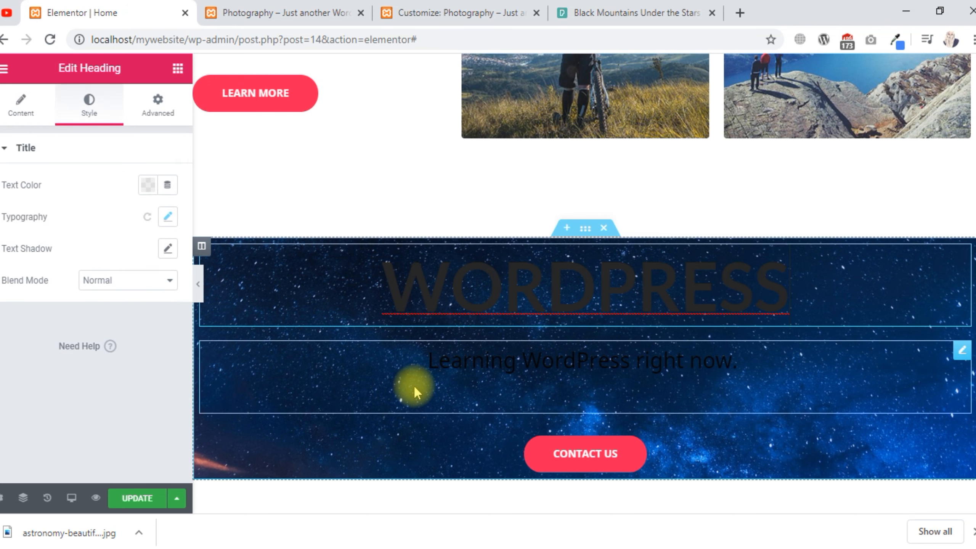
pyautogui.doubleClick(533, 291)
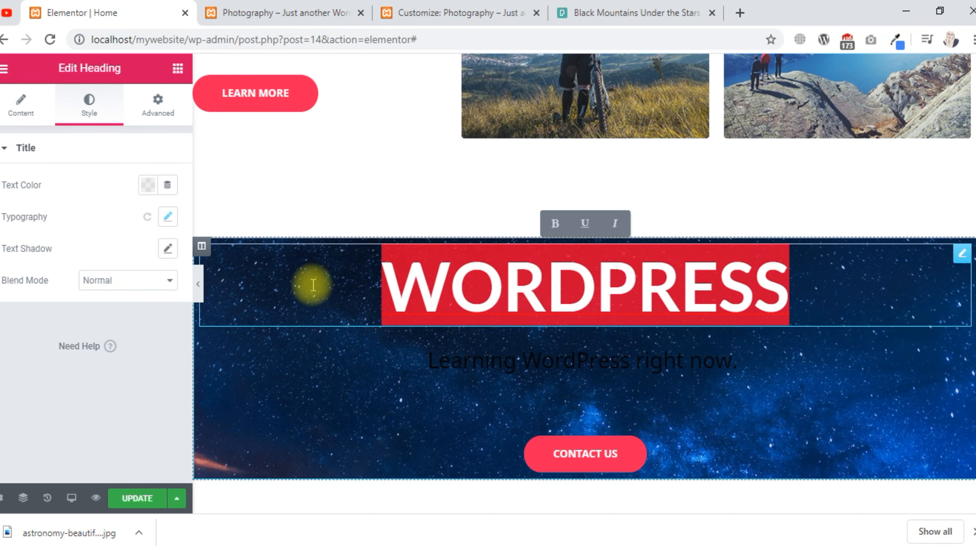
pyautogui.click(106, 191)
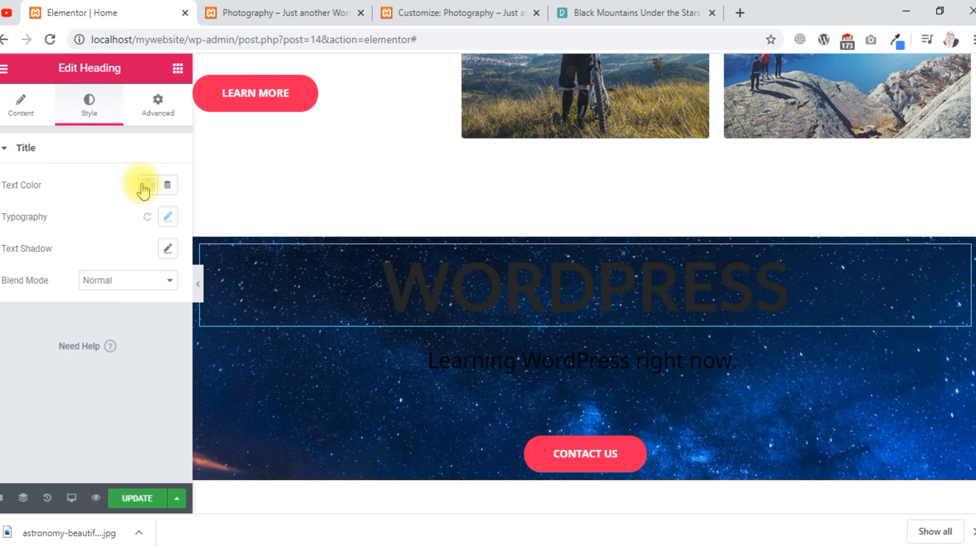
pyautogui.click(146, 186)
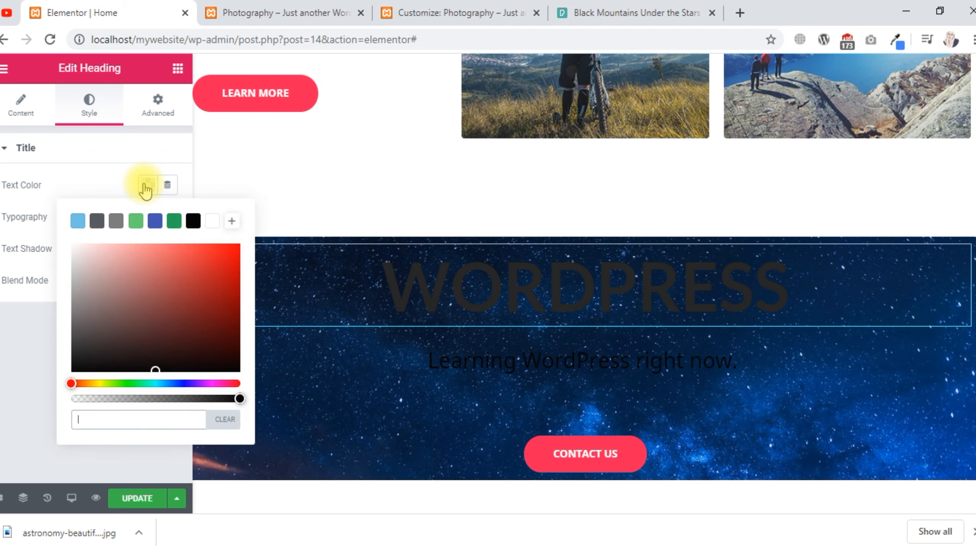
pyautogui.click(212, 224)
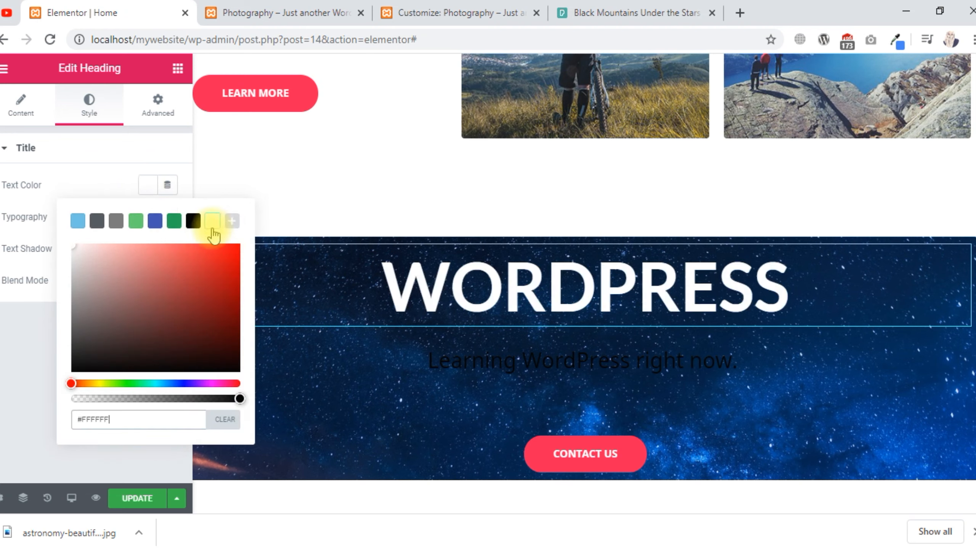
# Set the text color of the "Learning WordPress right now." paragraph to white, #FFFFFF
pyautogui.click(530, 359)
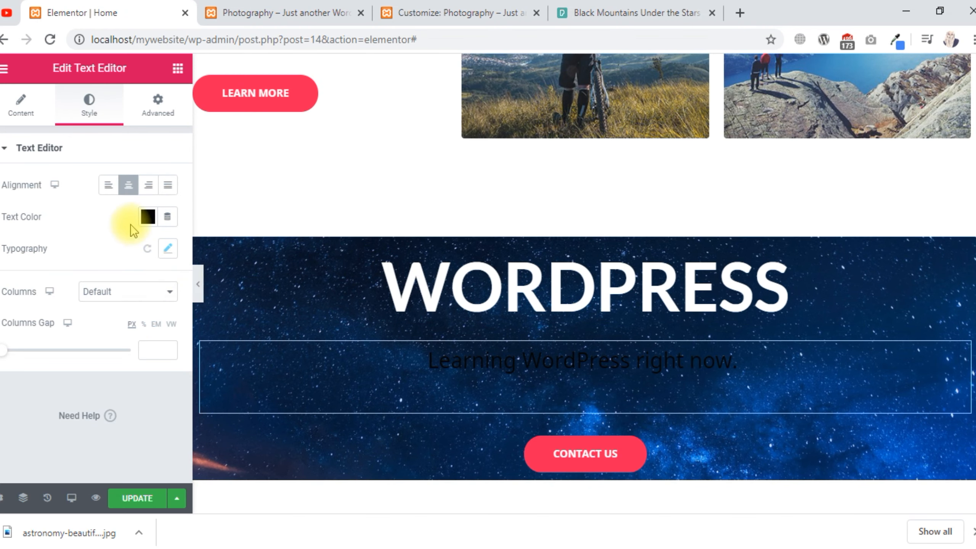
pyautogui.click(148, 217)
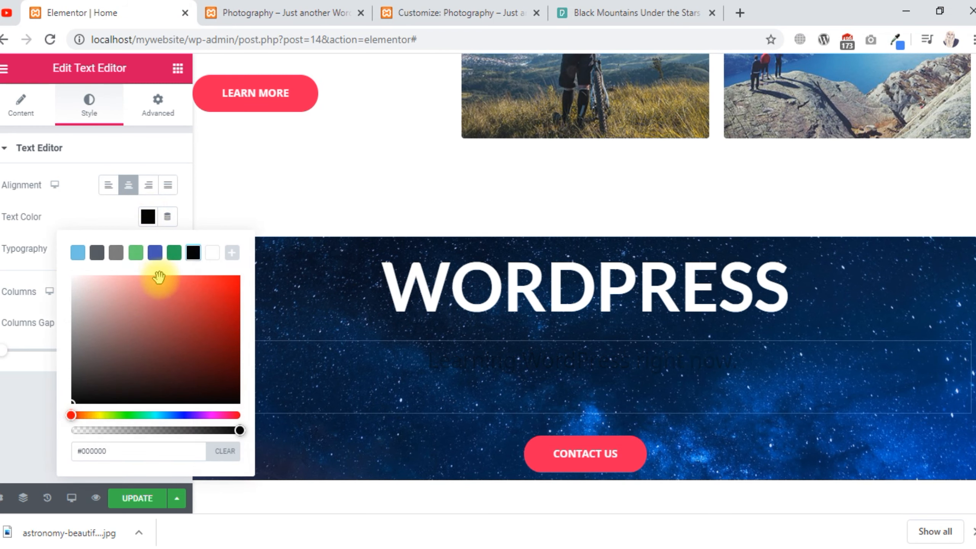
pyautogui.click(214, 257)
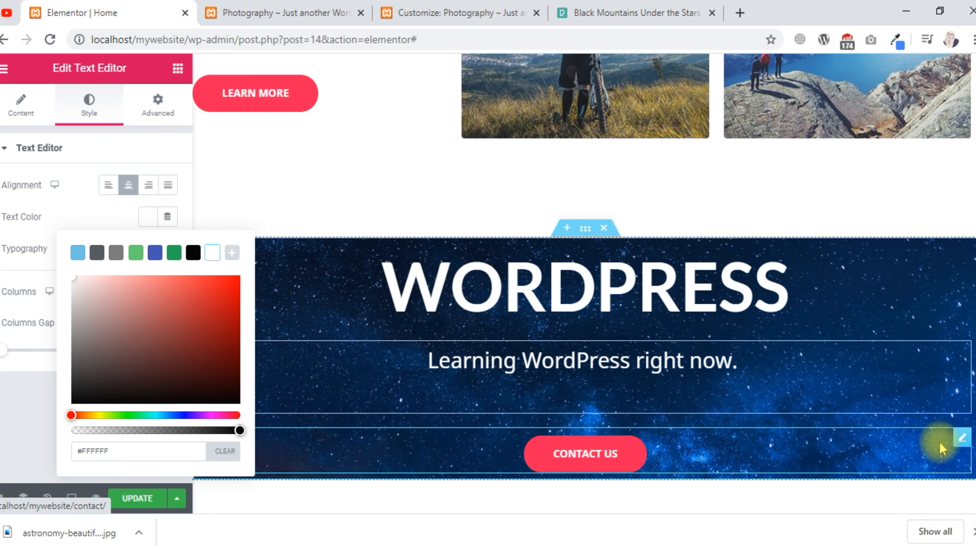
# Set the Contact Us button's size to Small in the WordPress section
pyautogui.click(595, 443)
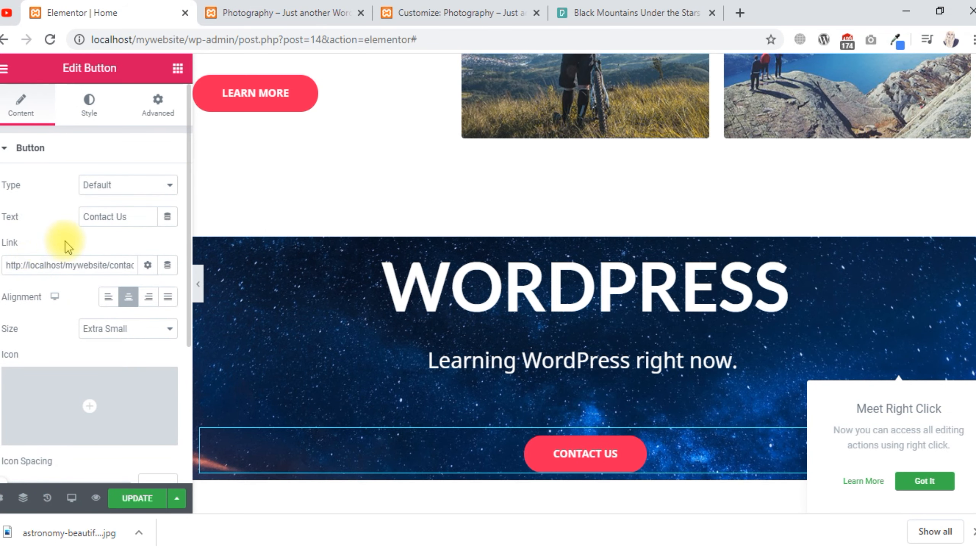
pyautogui.scroll(-5, 67, 244)
pyautogui.scroll(5, 68, 246)
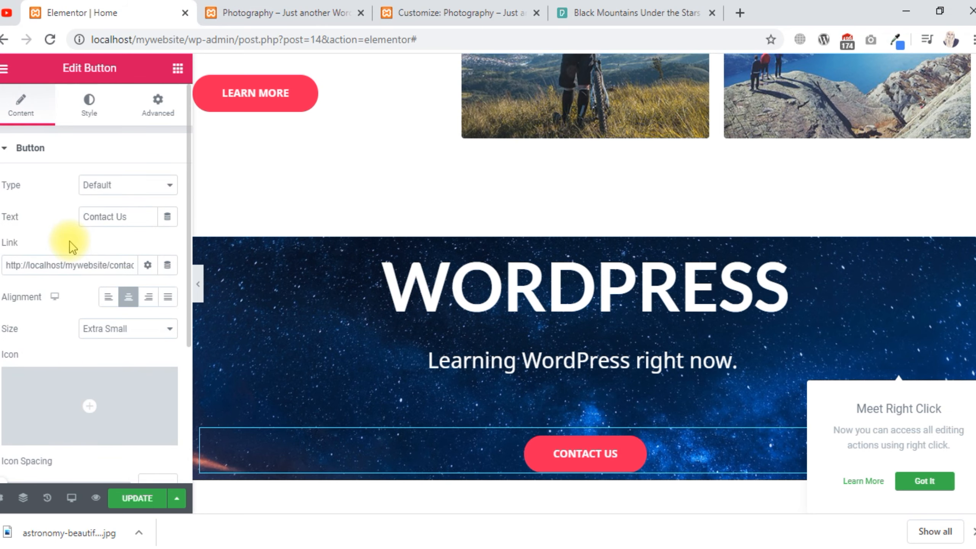
pyautogui.click(91, 123)
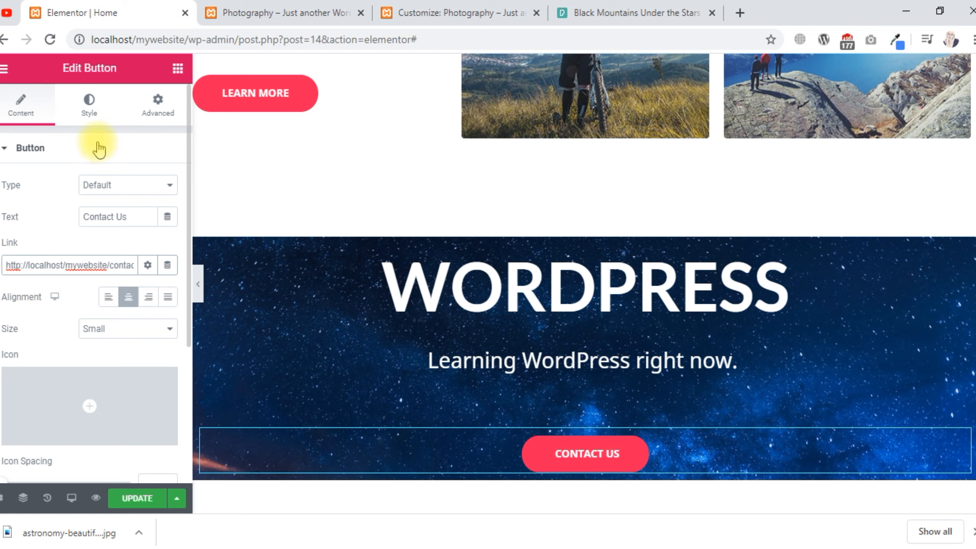
# Set the Contact Us button's normal background color to dark blue, #213591
pyautogui.click(97, 122)
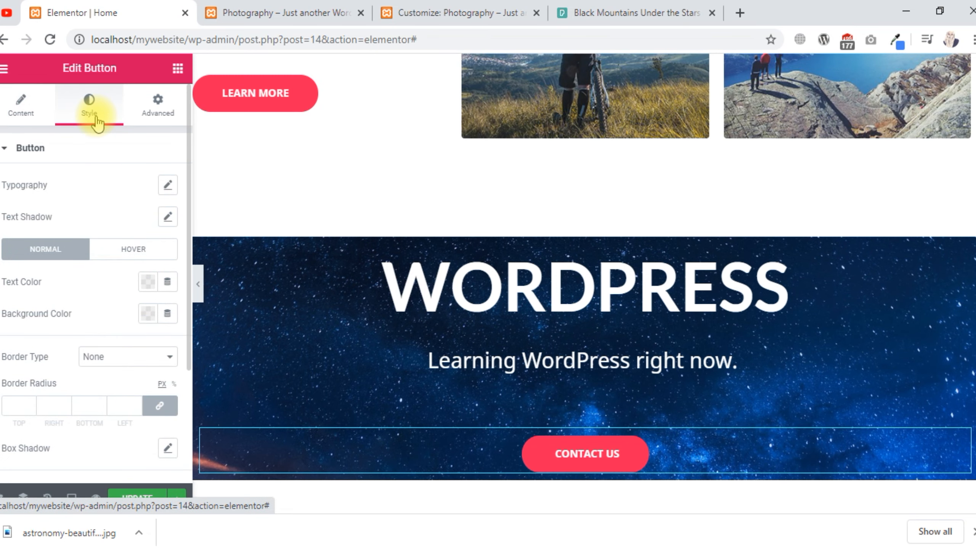
pyautogui.click(147, 319)
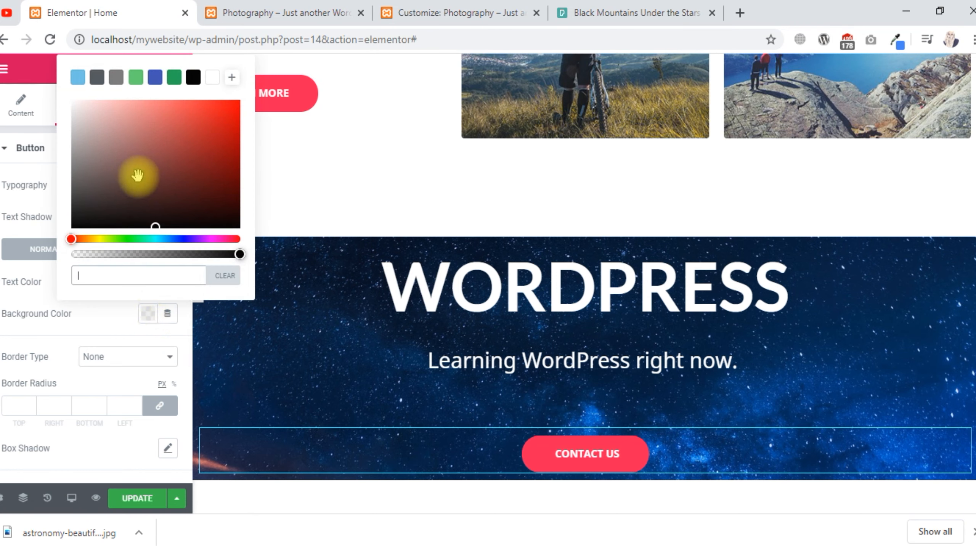
pyautogui.click(156, 79)
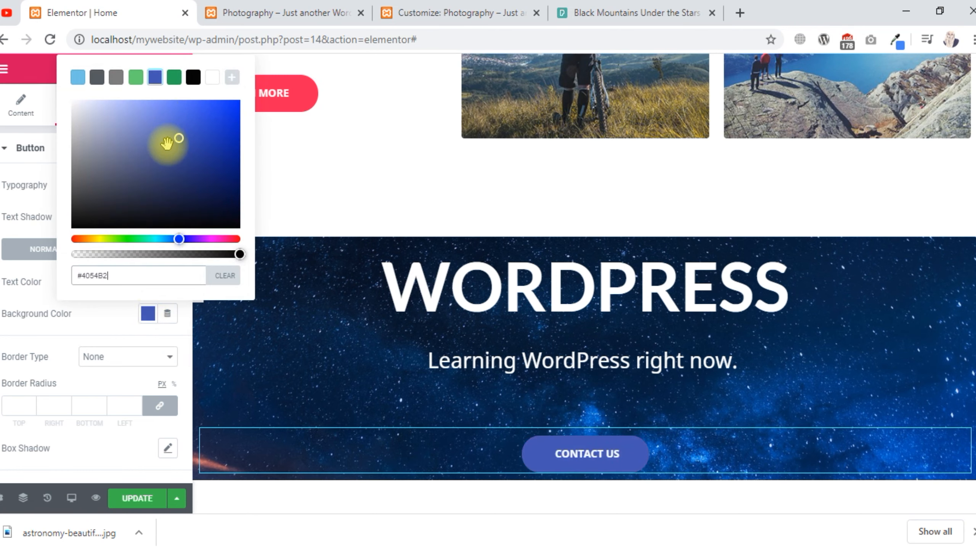
pyautogui.moveTo(213, 130); pyautogui.dragTo(201, 155)
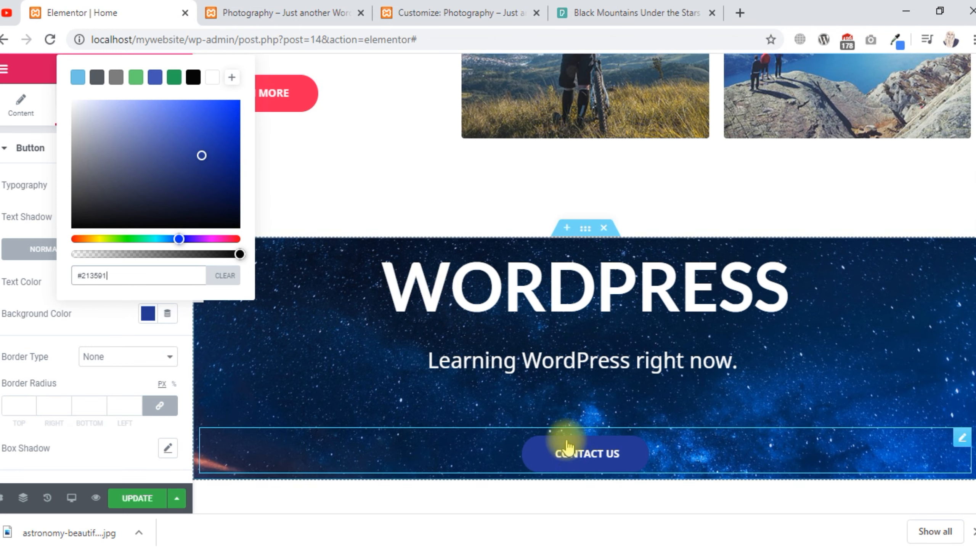
pyautogui.click(77, 330)
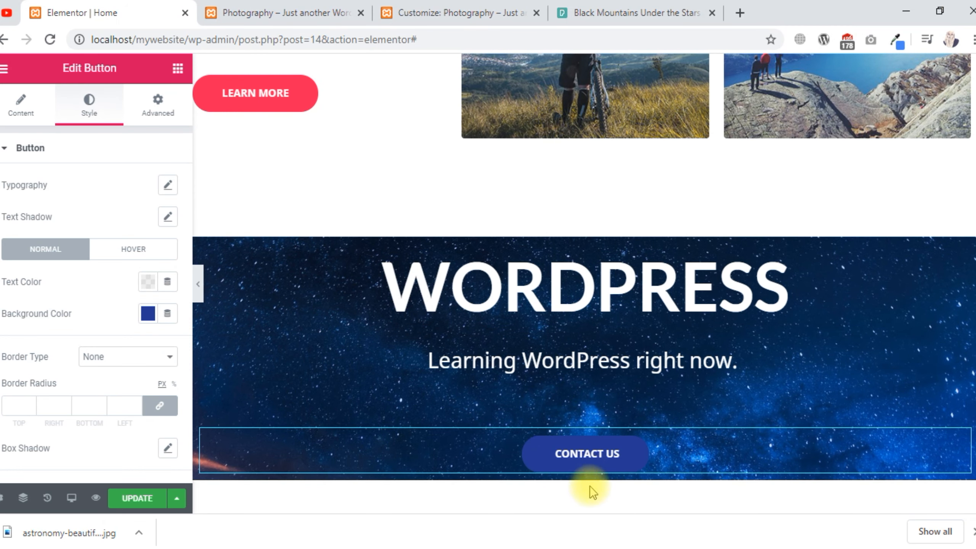
# Unlink the WordPress section's padding values and set its top padding to 160 px
pyautogui.click(154, 106)
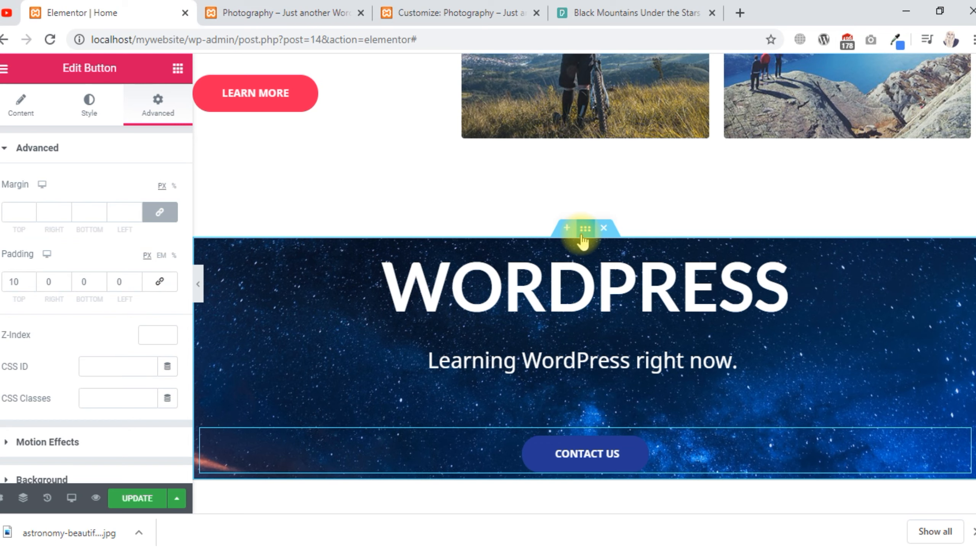
pyautogui.click(313, 312)
pyautogui.click(153, 118)
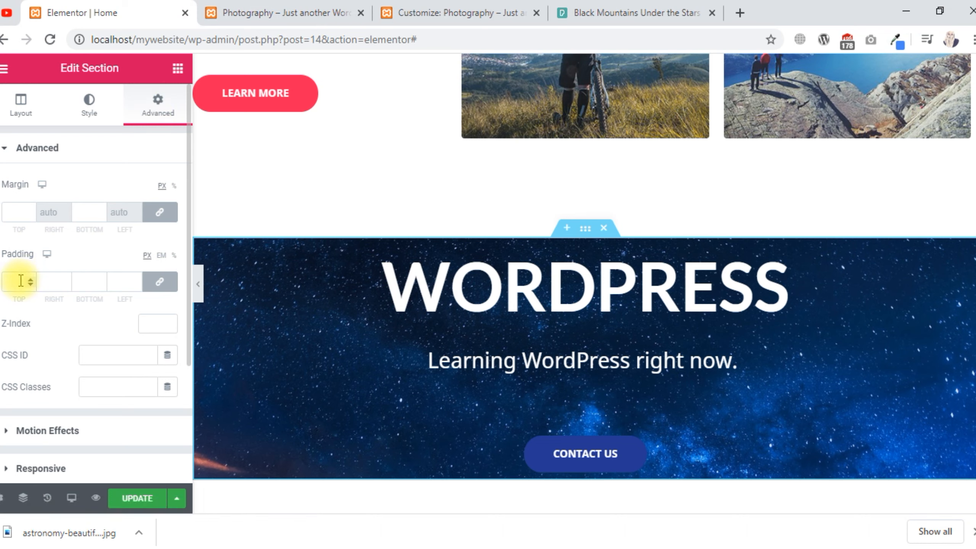
pyautogui.click(161, 286)
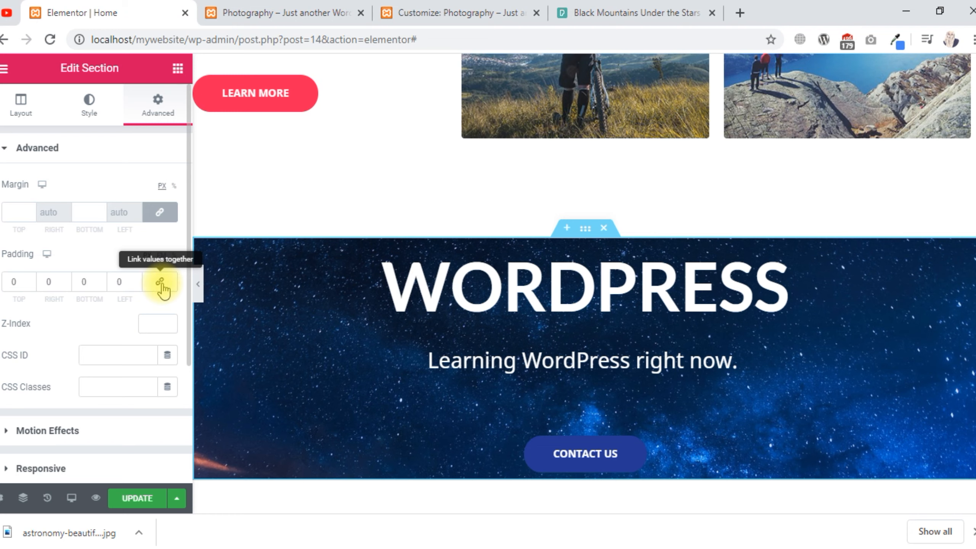
pyautogui.click(7, 281)
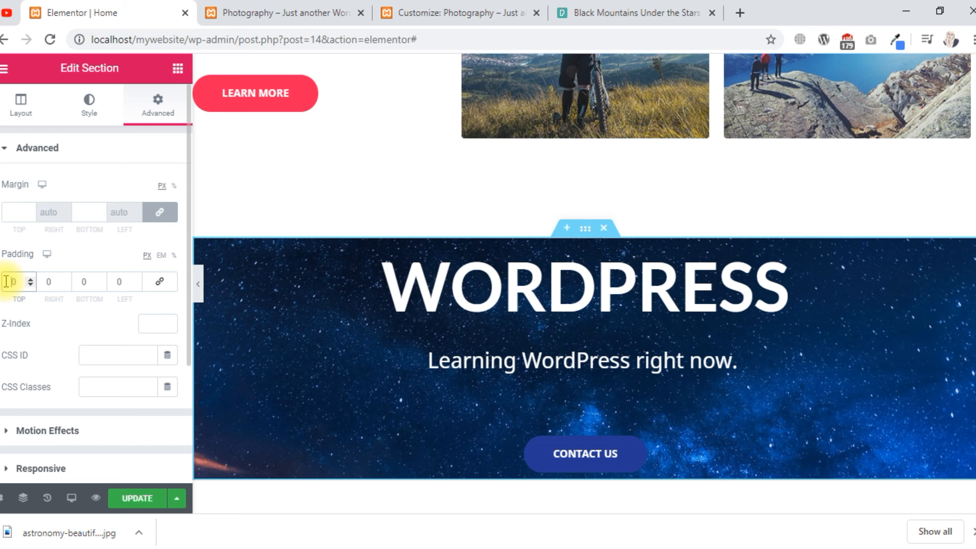
pyautogui.write('16')
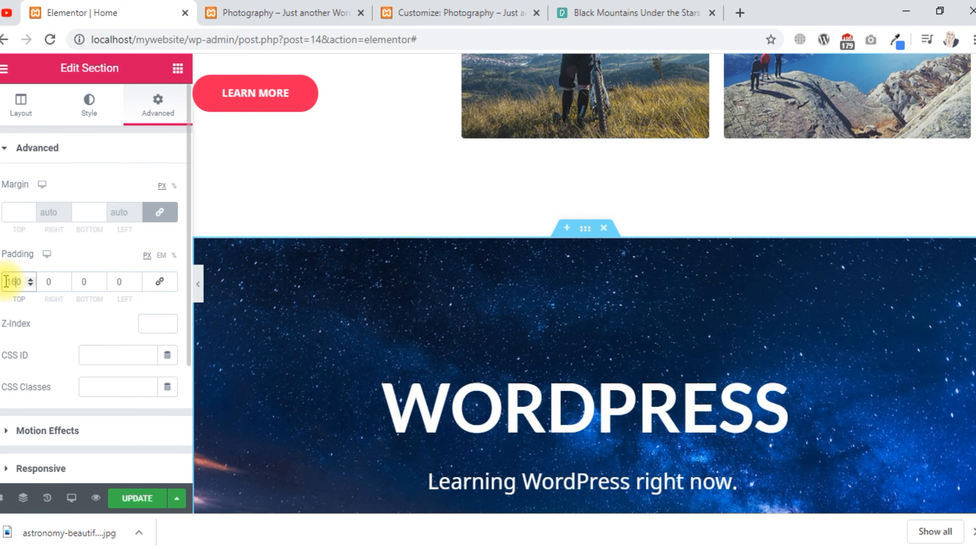
pyautogui.scroll(-5, 376, 375)
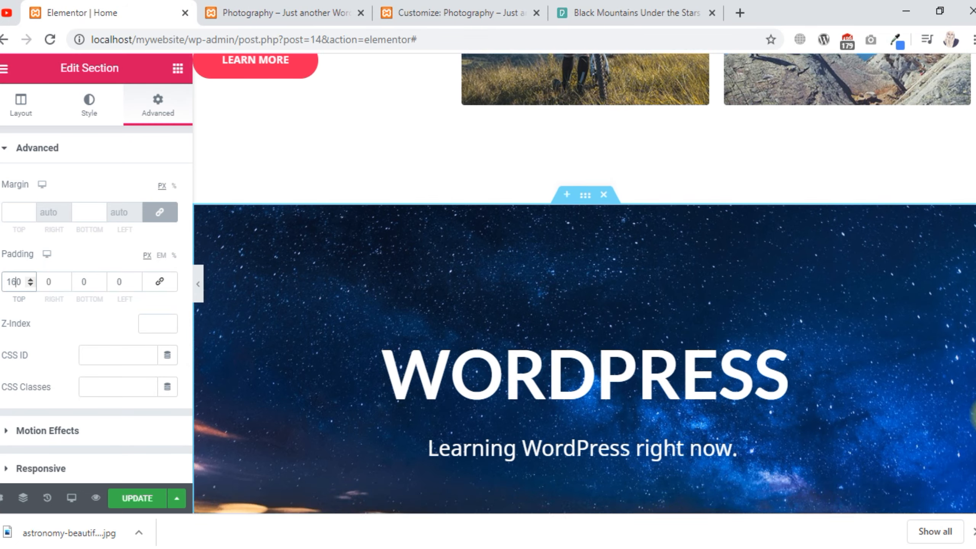
# Set the WordPress section's bottom padding to 160 px
pyautogui.click(81, 281)
pyautogui.write('16')
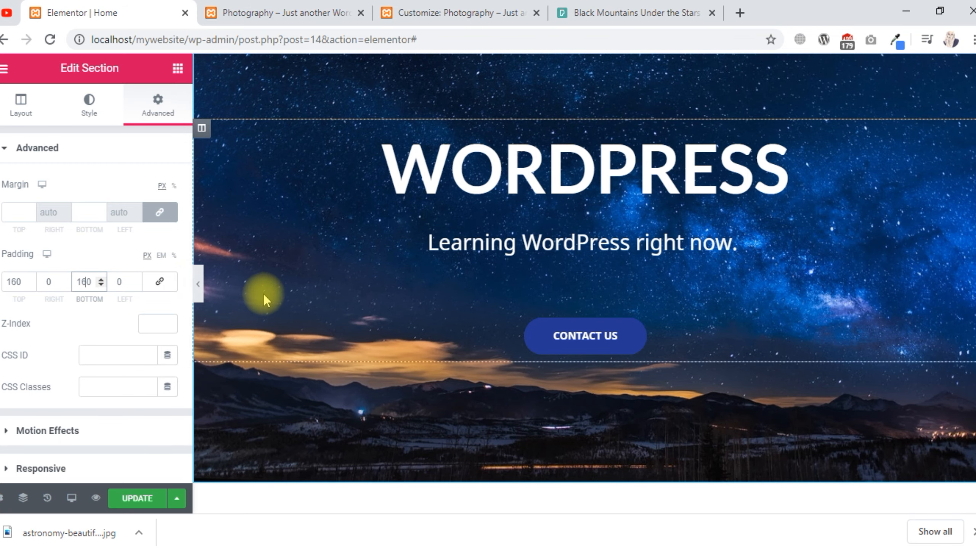
# Preview the page without the editing panel and examine the WordPress section's spacing, from the tour images above to the footer
pyautogui.click(198, 281)
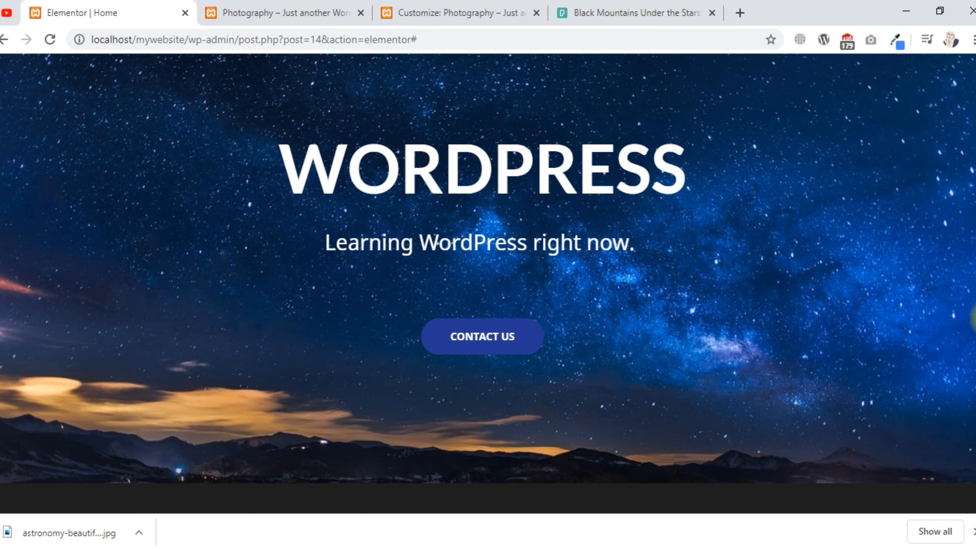
pyautogui.scroll(4, 972, 408)
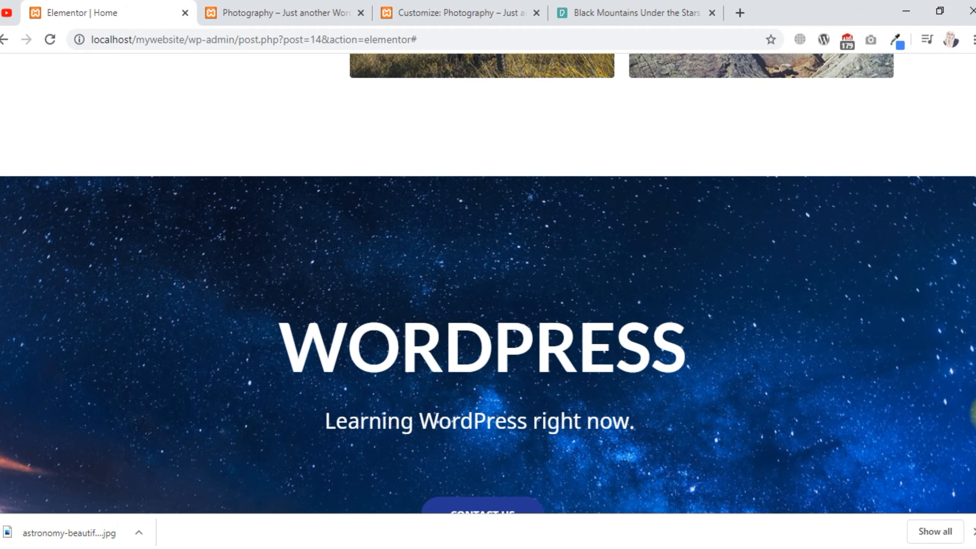
pyautogui.scroll(-5, 972, 423)
pyautogui.scroll(-1, 973, 457)
pyautogui.scroll(5, 973, 443)
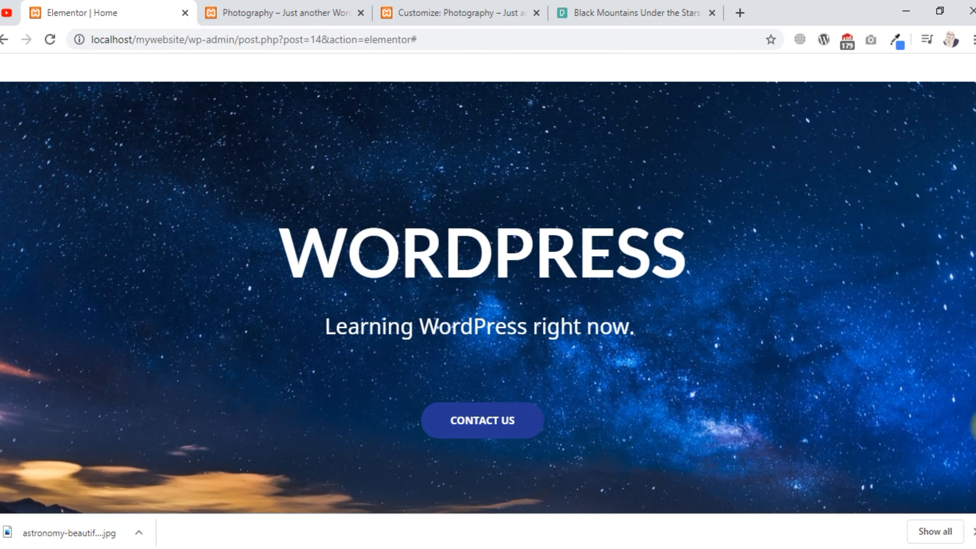
pyautogui.scroll(-3, 973, 427)
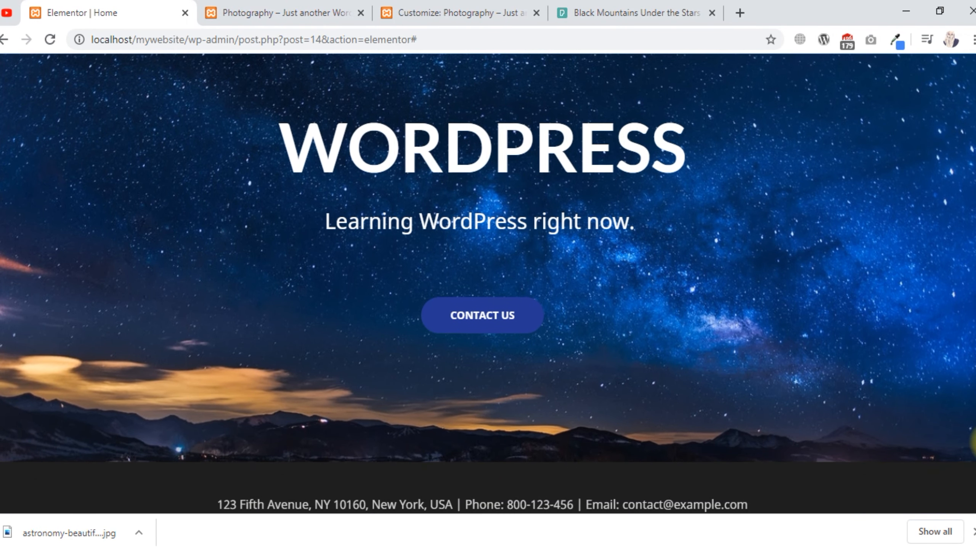
pyautogui.scroll(7, 973, 429)
pyautogui.scroll(-7, 973, 439)
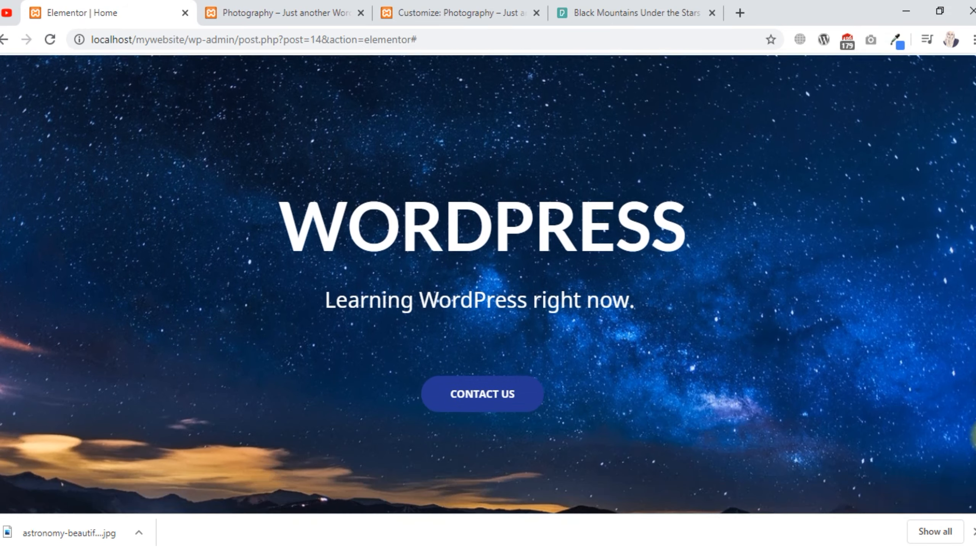
pyautogui.scroll(-2, 973, 439)
pyautogui.scroll(4, 973, 427)
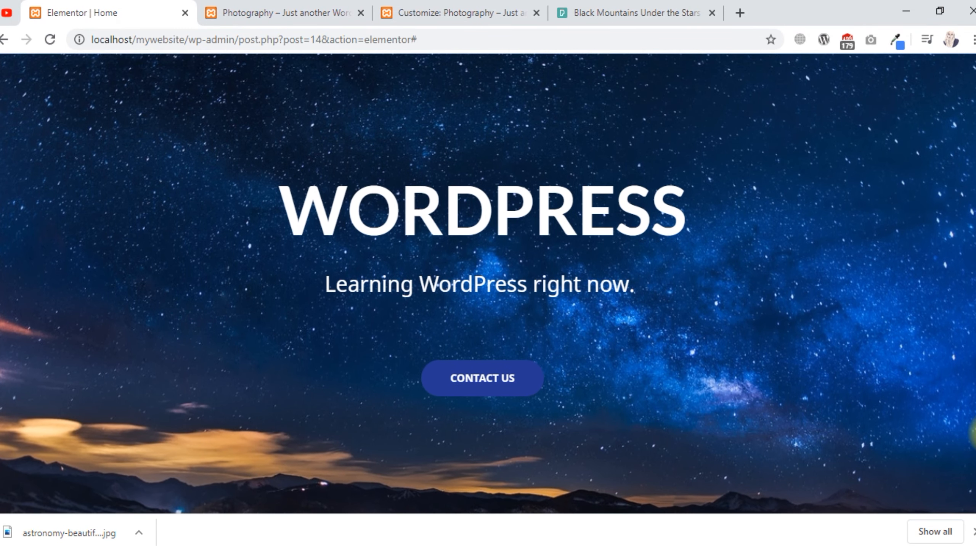
pyautogui.scroll(-4, 969, 438)
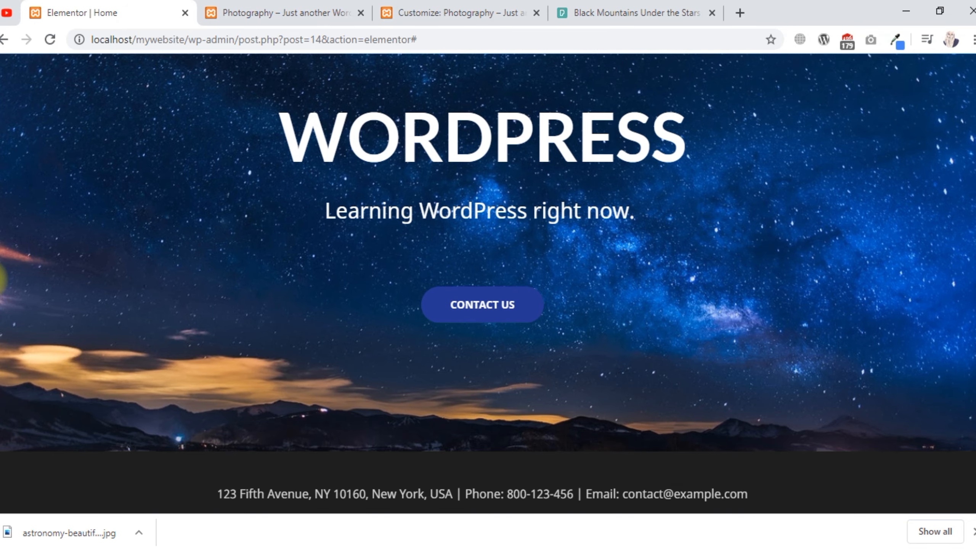
# Restore the editing panel, save the home page update, and reload the page on the Photography site
pyautogui.click(2, 279)
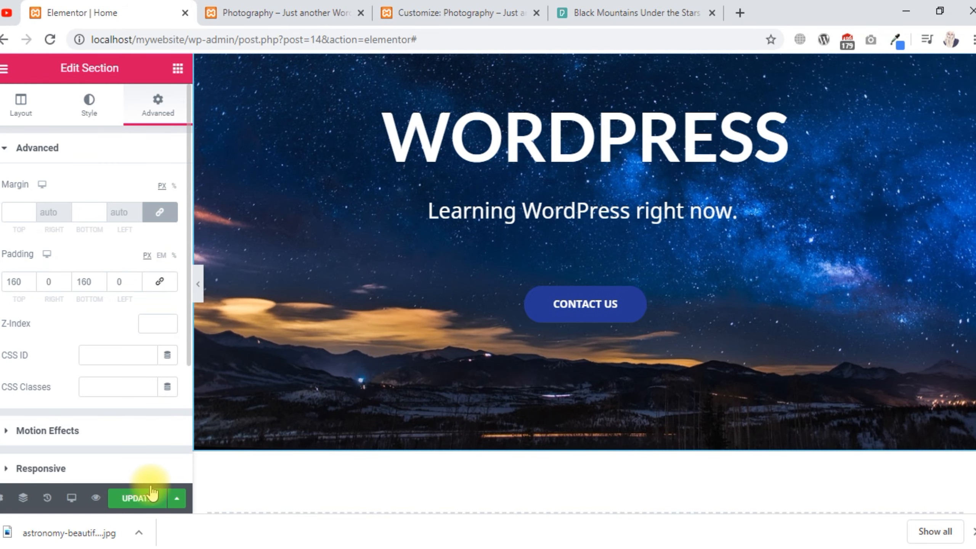
pyautogui.click(153, 499)
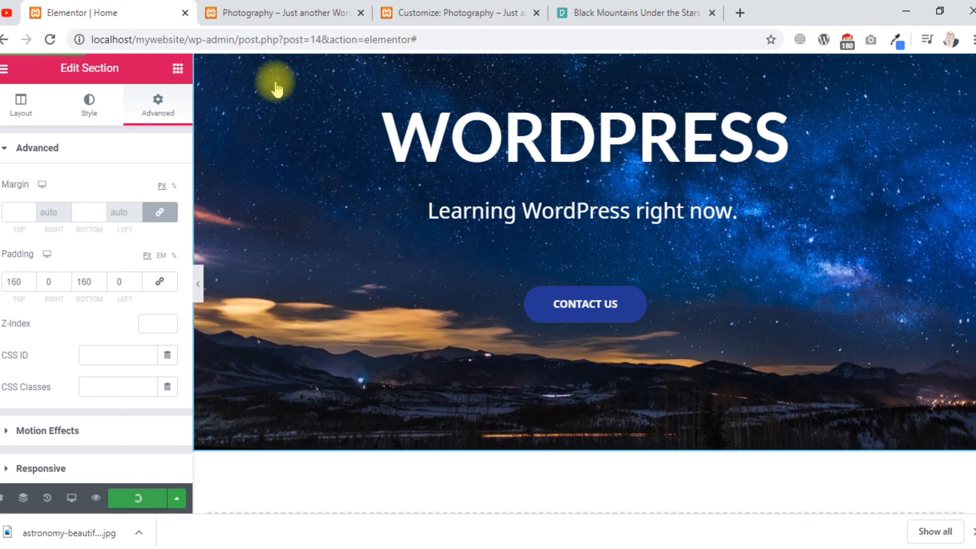
pyautogui.click(284, 12)
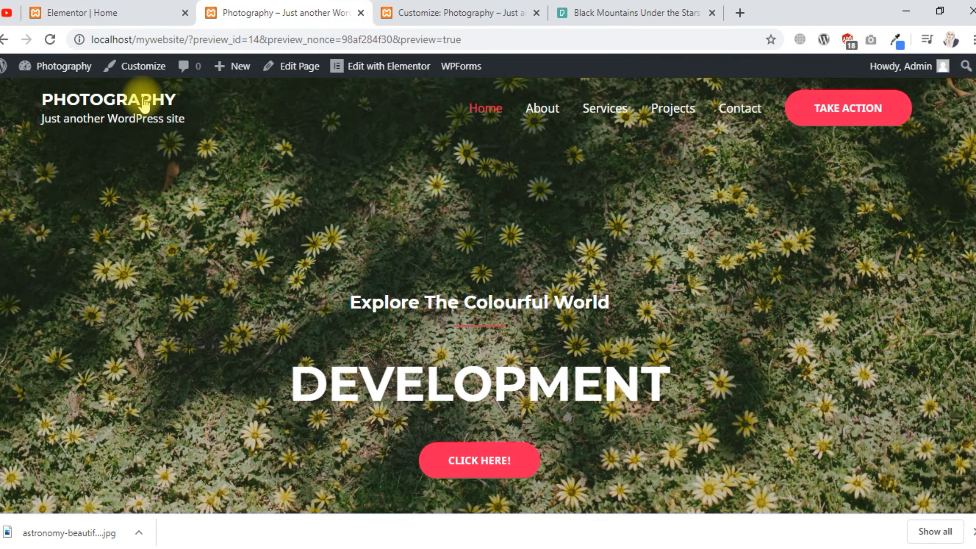
pyautogui.press('F5')
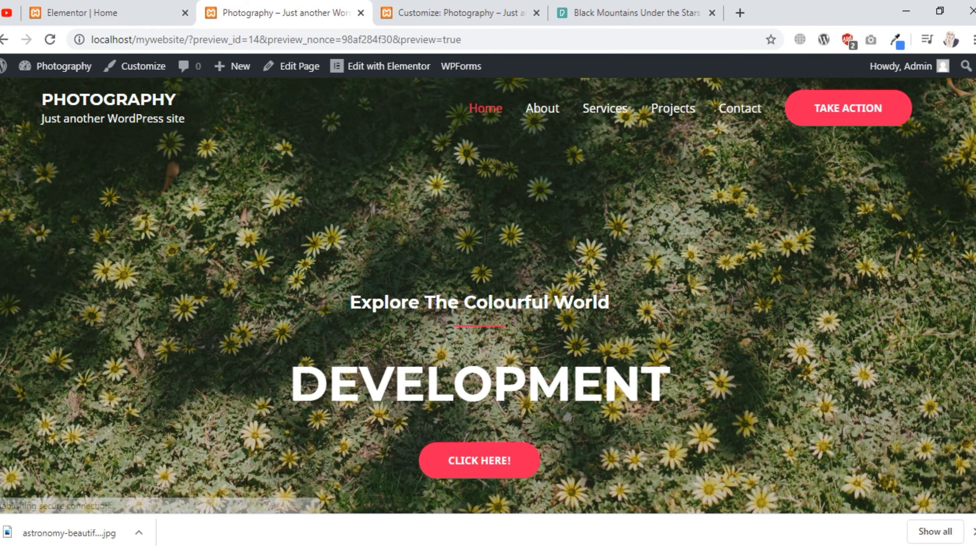
# Examine the published home page from the hero through the tour sections down to the new WordPress section
pyautogui.scroll(-10, 972, 231)
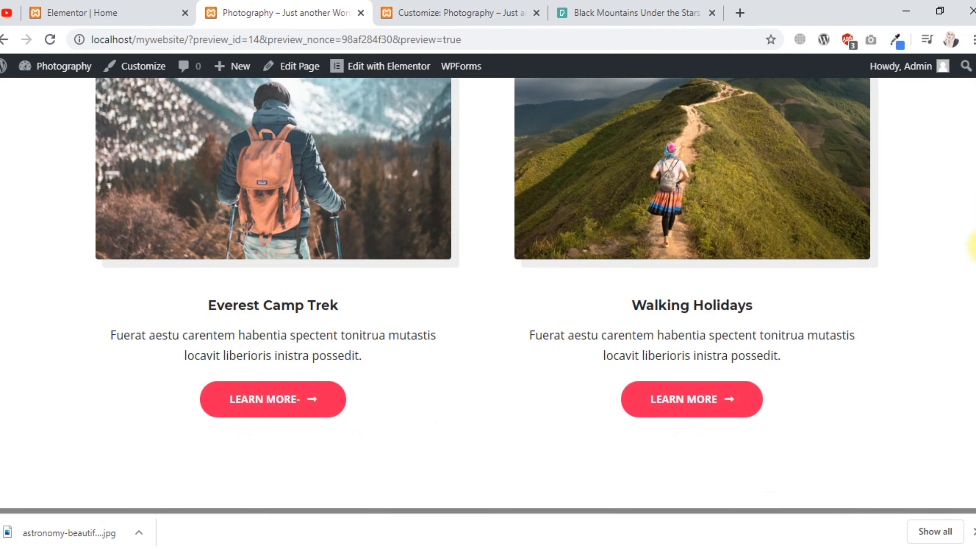
pyautogui.scroll(10, 972, 246)
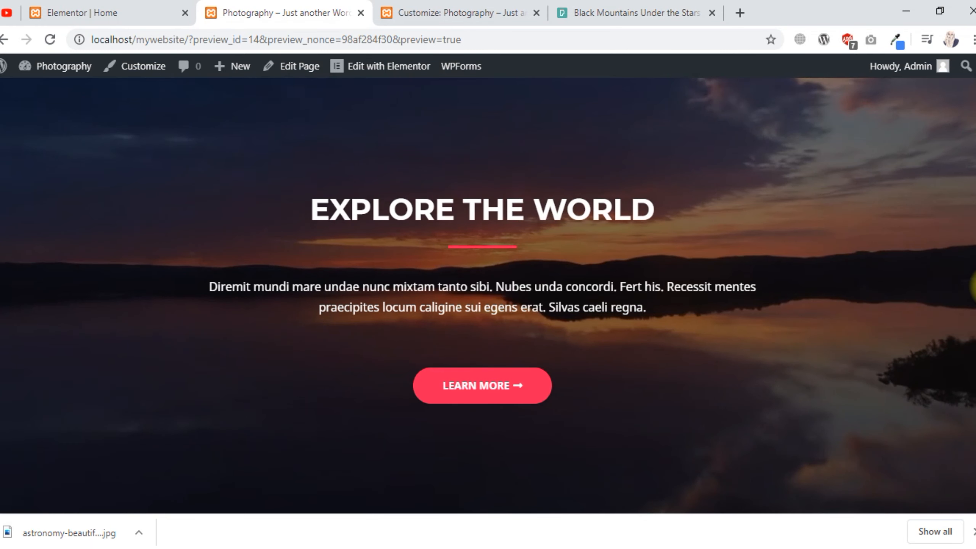
pyautogui.scroll(-6, 974, 293)
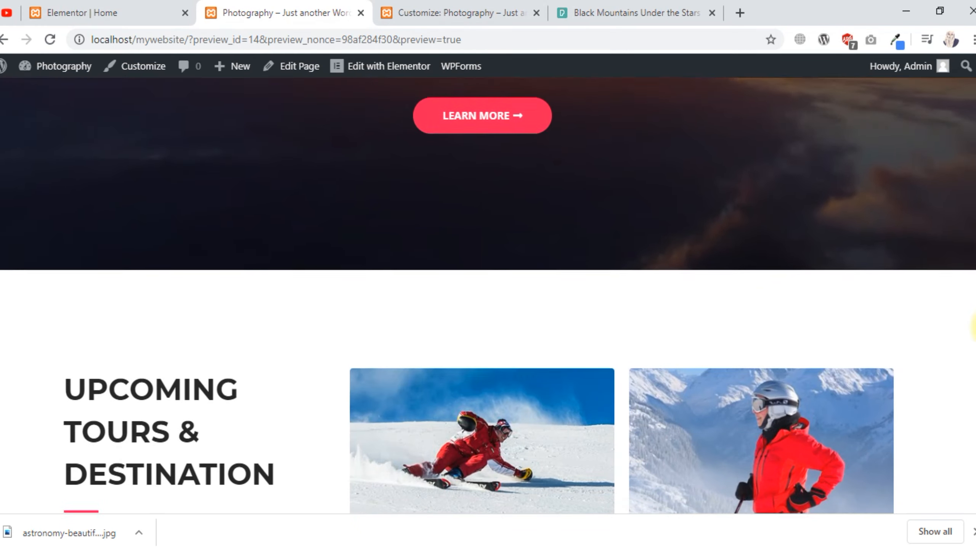
pyautogui.scroll(-10, 975, 327)
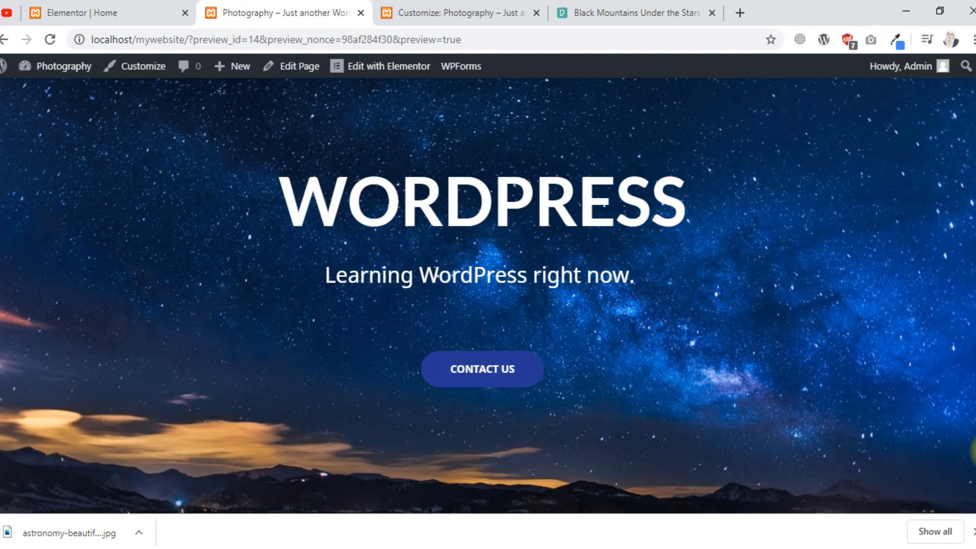
pyautogui.scroll(-2, 973, 450)
pyautogui.scroll(2, 974, 461)
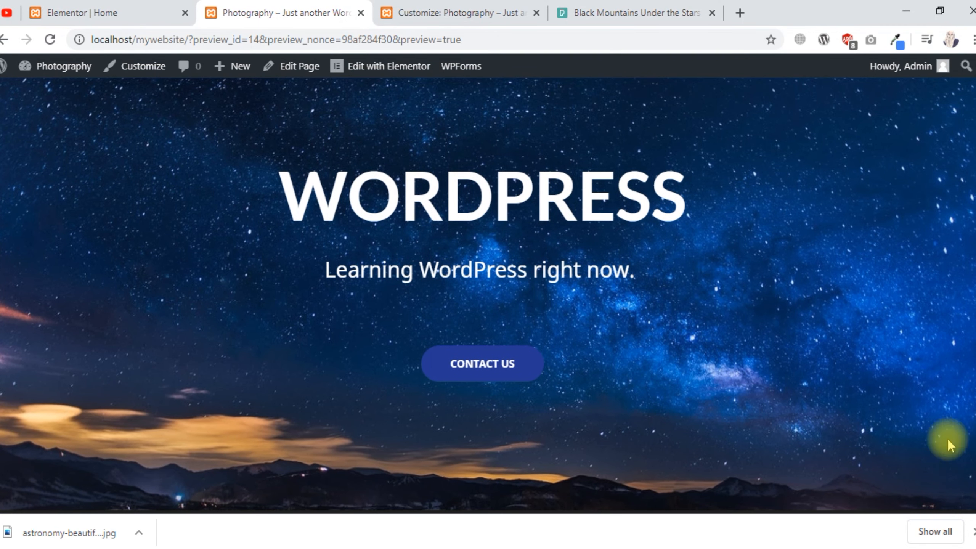
# Test the WordPress section's Contact Us link, check the contact page's address, and return to the site's home page
pyautogui.click(510, 367)
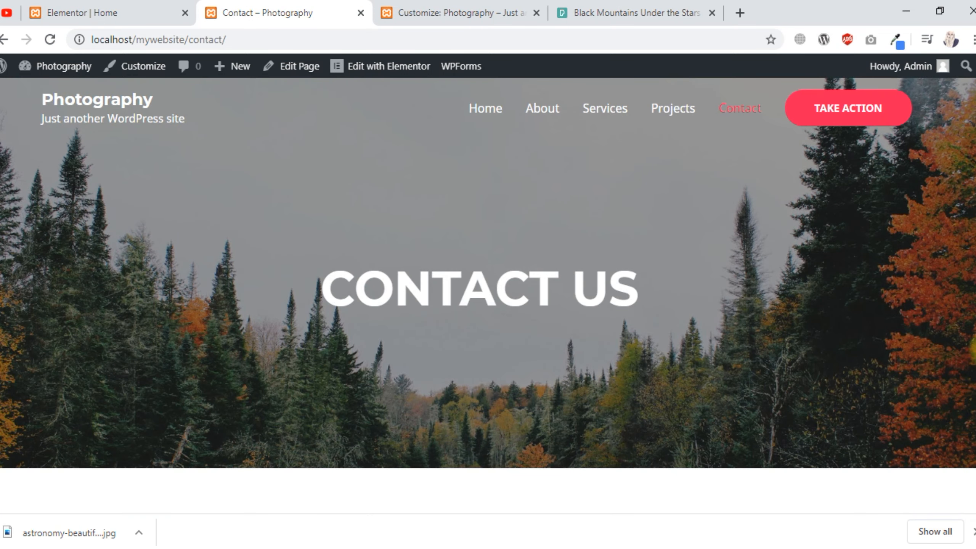
pyautogui.moveTo(191, 44); pyautogui.dragTo(235, 42)
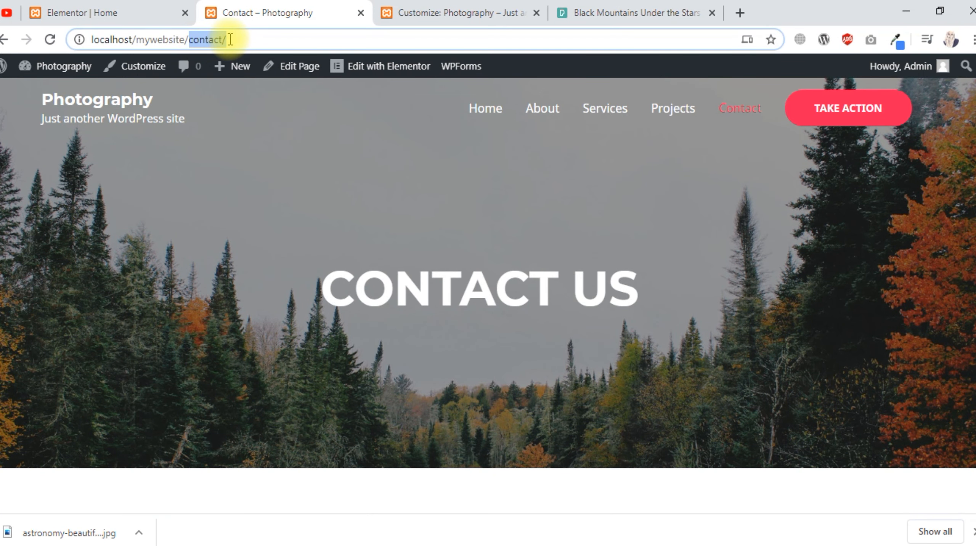
pyautogui.click(280, 44)
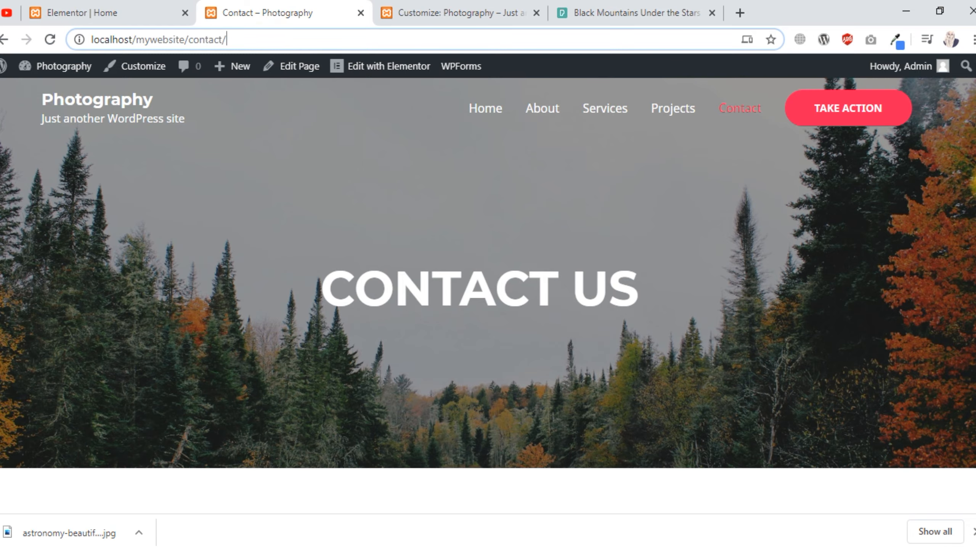
pyautogui.moveTo(975, 165)
pyautogui.mouseDown()
pyautogui.moveTo(975, 415)
pyautogui.moveTo(975, 158)
pyautogui.mouseUp()
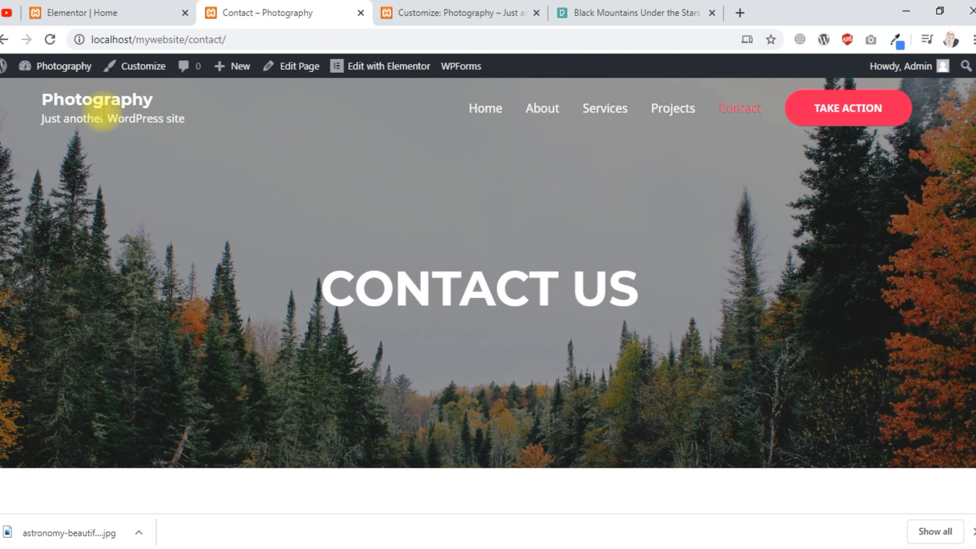
pyautogui.click(98, 98)
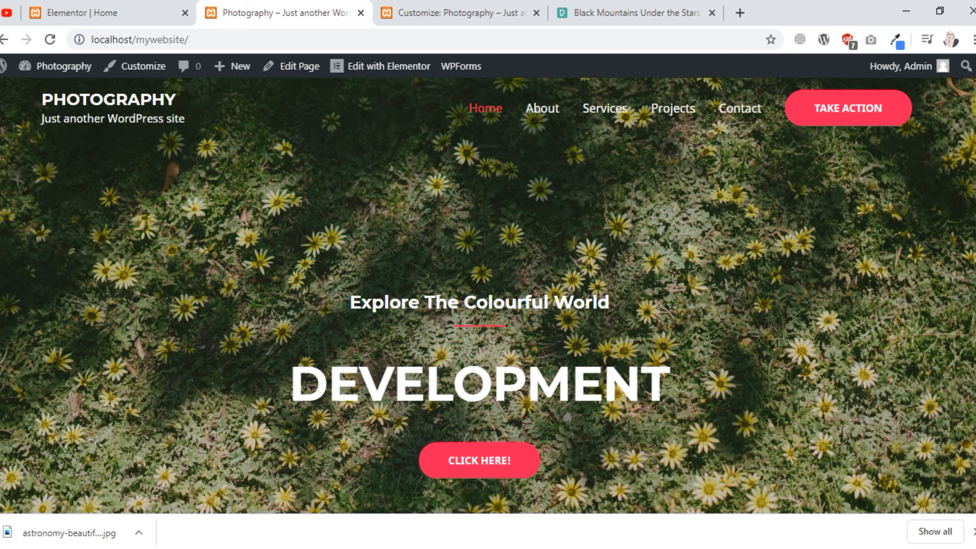
pyautogui.moveTo(975, 121); pyautogui.dragTo(974, 79)
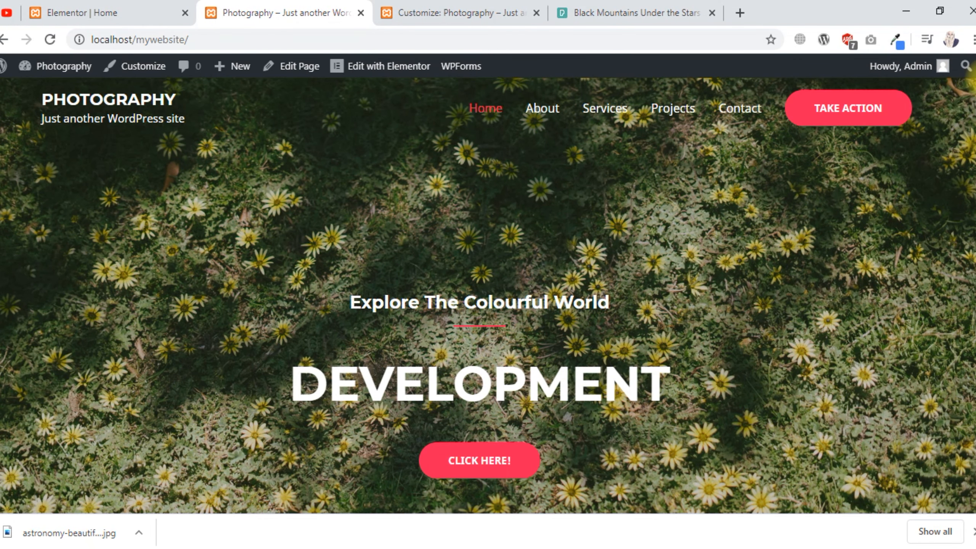